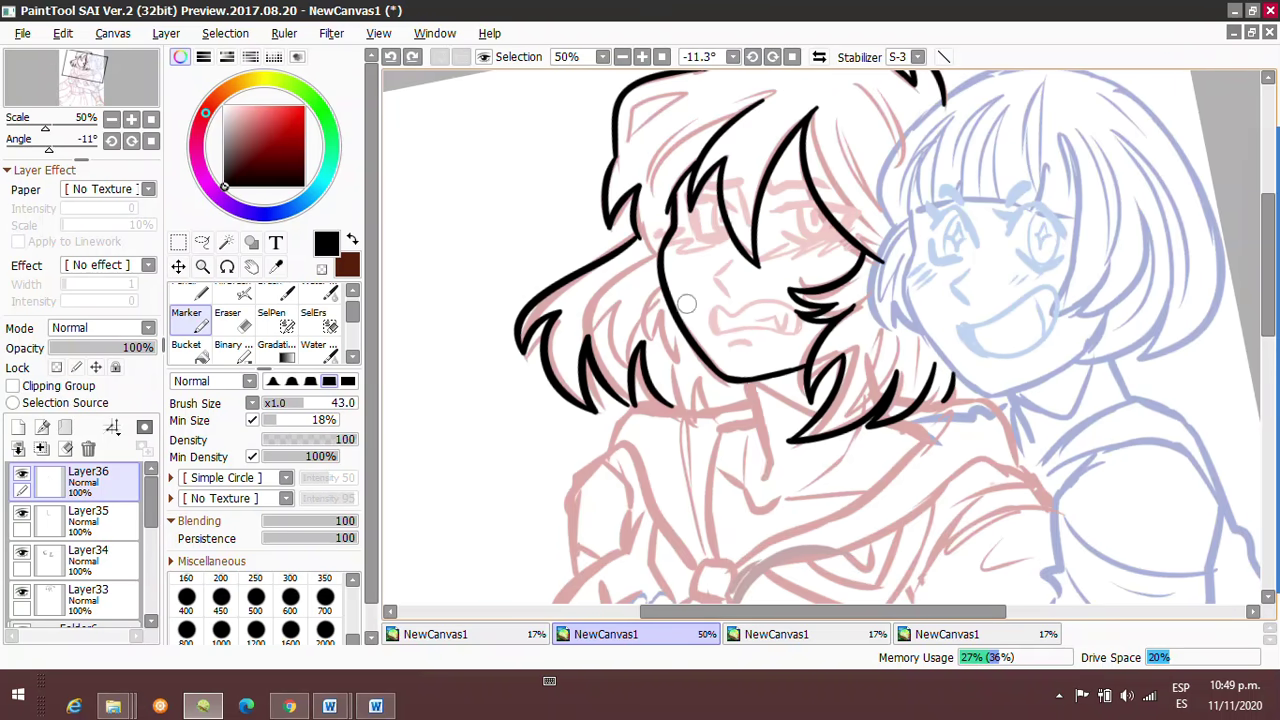
Ink the red-sketched character's neck and sailor collar in black over the sketch, using a new layer.
{"action": "key", "text": "Home"}
{"action": "left_click_drag", "start_coordinate": [706, 449], "coordinate": [684, 185]}
{"action": "key", "text": "ctrl+shift+n"}
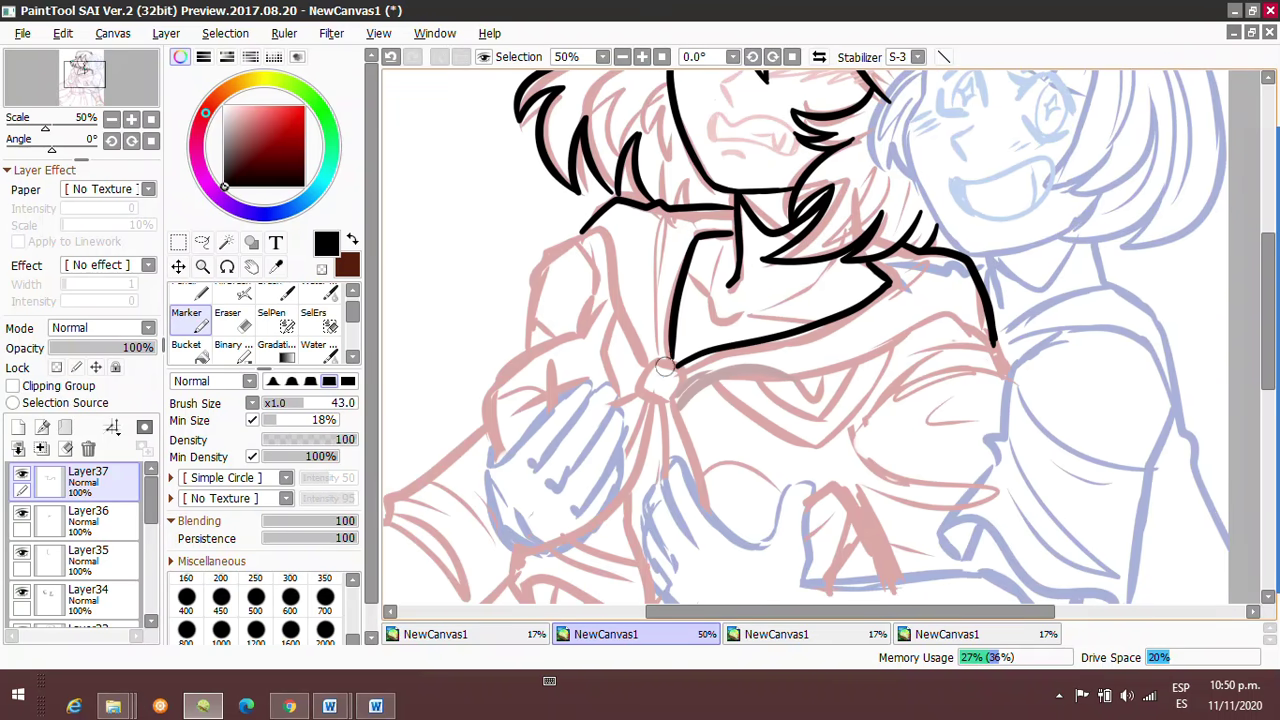
{"action": "scroll", "coordinate": [980, 336], "scroll_direction": "down", "scroll_amount": 5}
{"action": "left_click", "coordinate": [622, 56]}
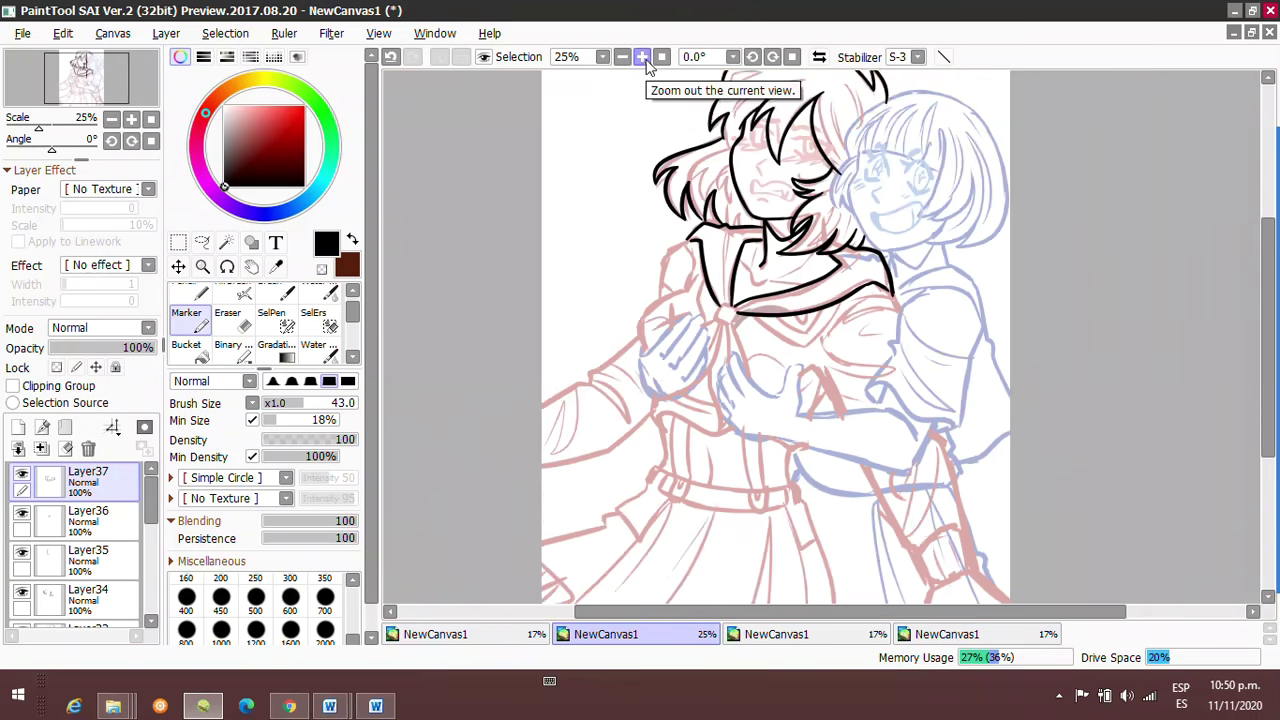
Ink the side of the torso and the blouse's wavy lower hem above the waist on a new layer.
{"action": "left_click", "coordinate": [18, 425]}
{"action": "scroll", "coordinate": [700, 150], "scroll_direction": "up", "scroll_amount": 1}
{"action": "scroll", "coordinate": [786, 325], "scroll_direction": "down", "scroll_amount": 2}
{"action": "left_click_drag", "start_coordinate": [641, 335], "coordinate": [780, 360]}
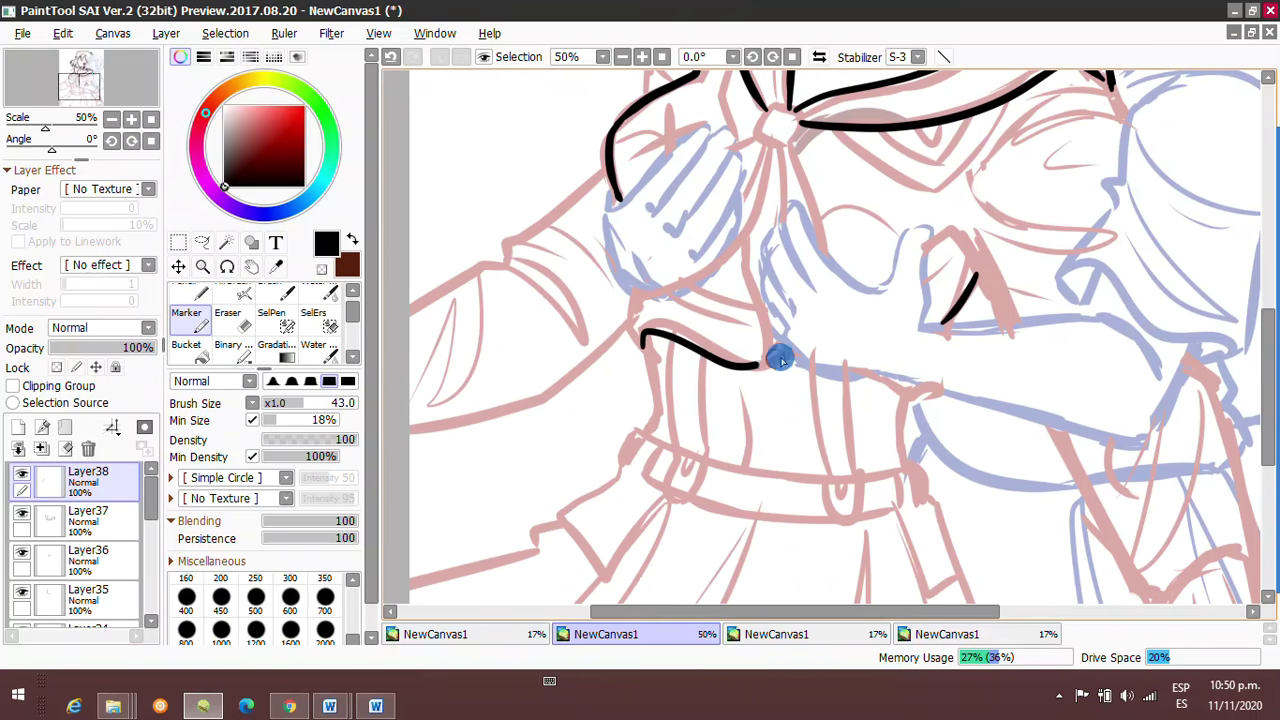
Ink the skirt's outer edges and the top line of its waistband over the red sketch.
{"action": "scroll", "coordinate": [622, 337], "scroll_direction": "down", "scroll_amount": 4}
{"action": "left_click_drag", "start_coordinate": [985, 288], "coordinate": [1050, 540]}
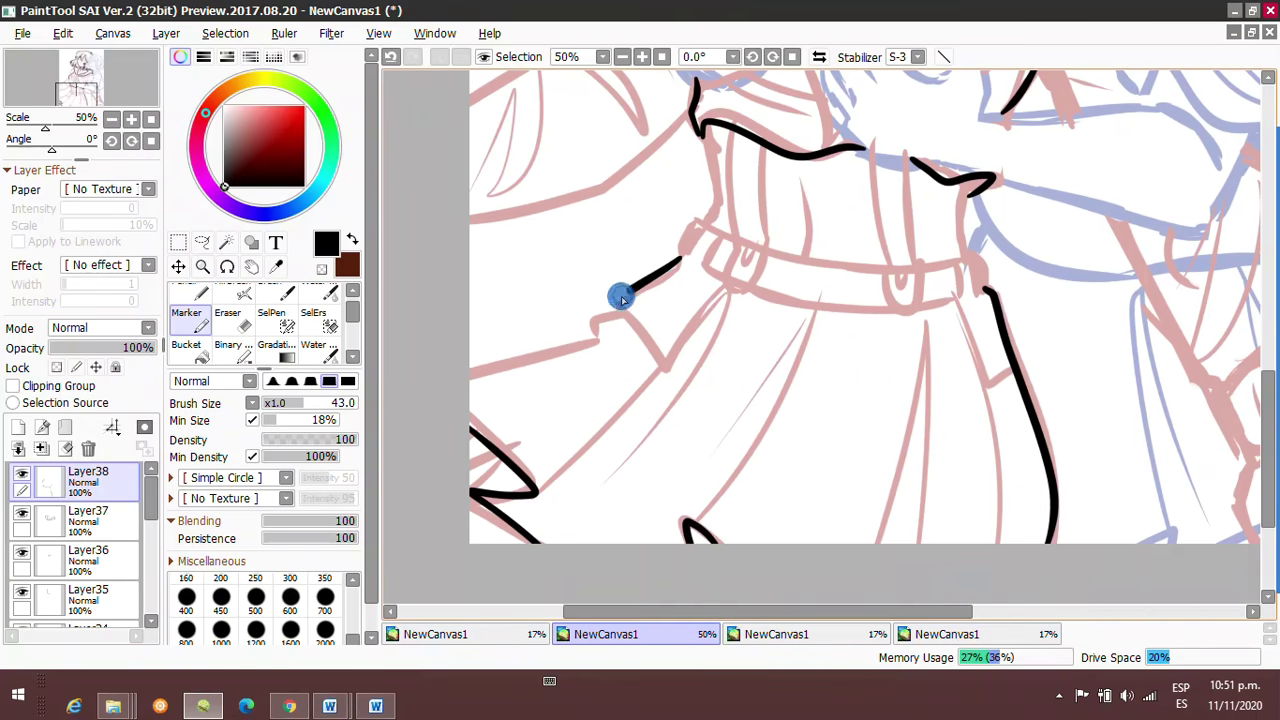
{"action": "scroll", "coordinate": [480, 360], "scroll_direction": "up", "scroll_amount": 2}
{"action": "mouse_move", "coordinate": [621, 298]}
{"action": "left_mouse_down"}
{"action": "mouse_move", "coordinate": [502, 366]}
{"action": "mouse_move", "coordinate": [928, 398]}
{"action": "left_mouse_up"}
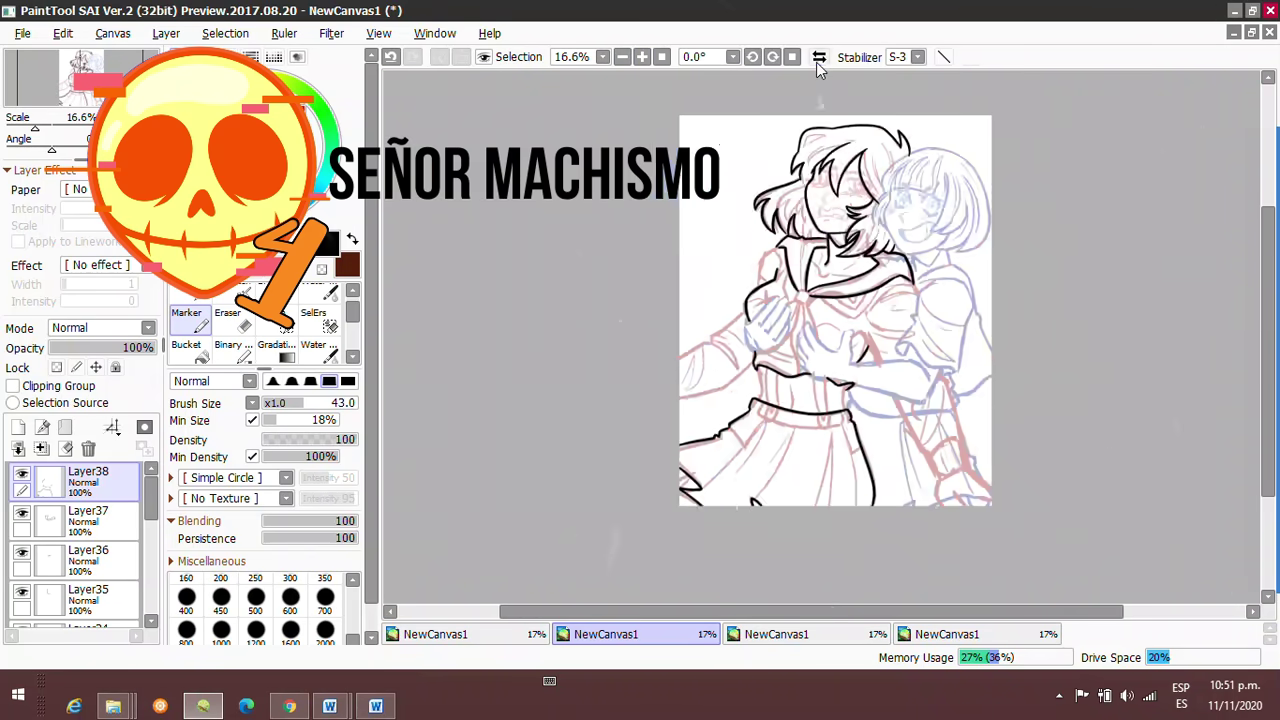
Ink both sides of the waist between the blouse hem and the skirt's waistband on a new layer.
{"action": "left_click", "coordinate": [641, 57]}
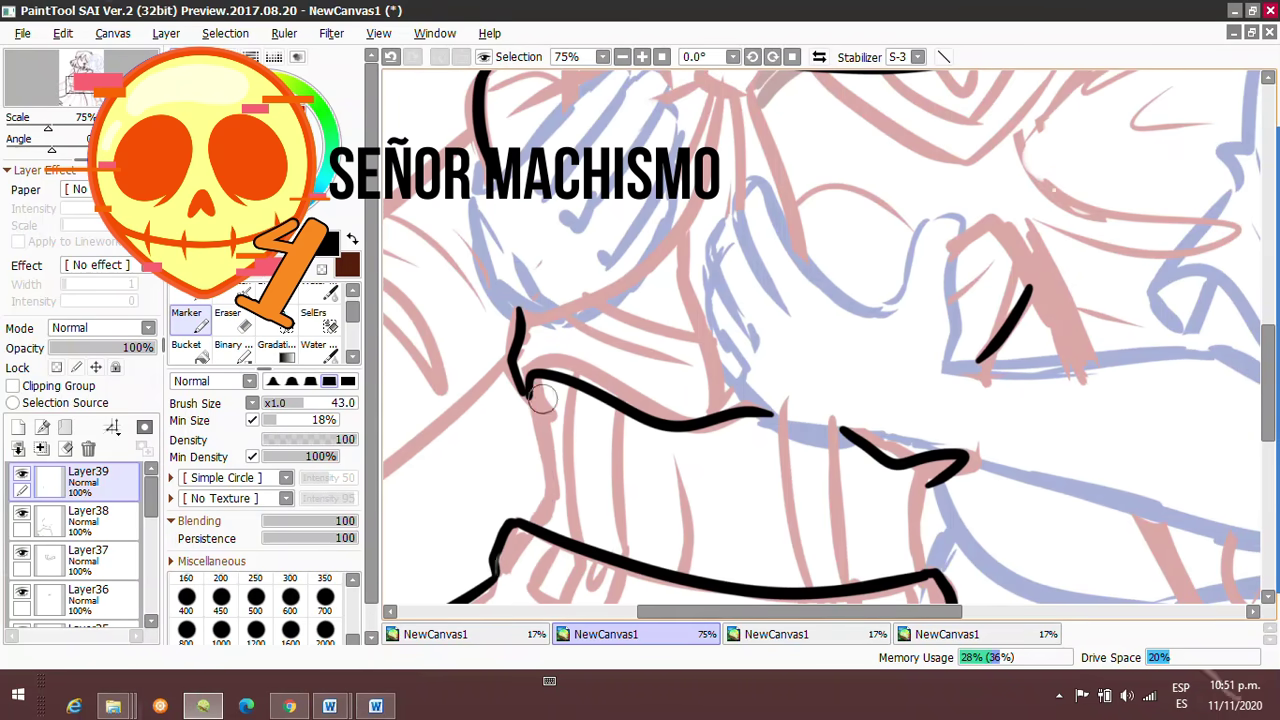
{"action": "left_click", "coordinate": [661, 57]}
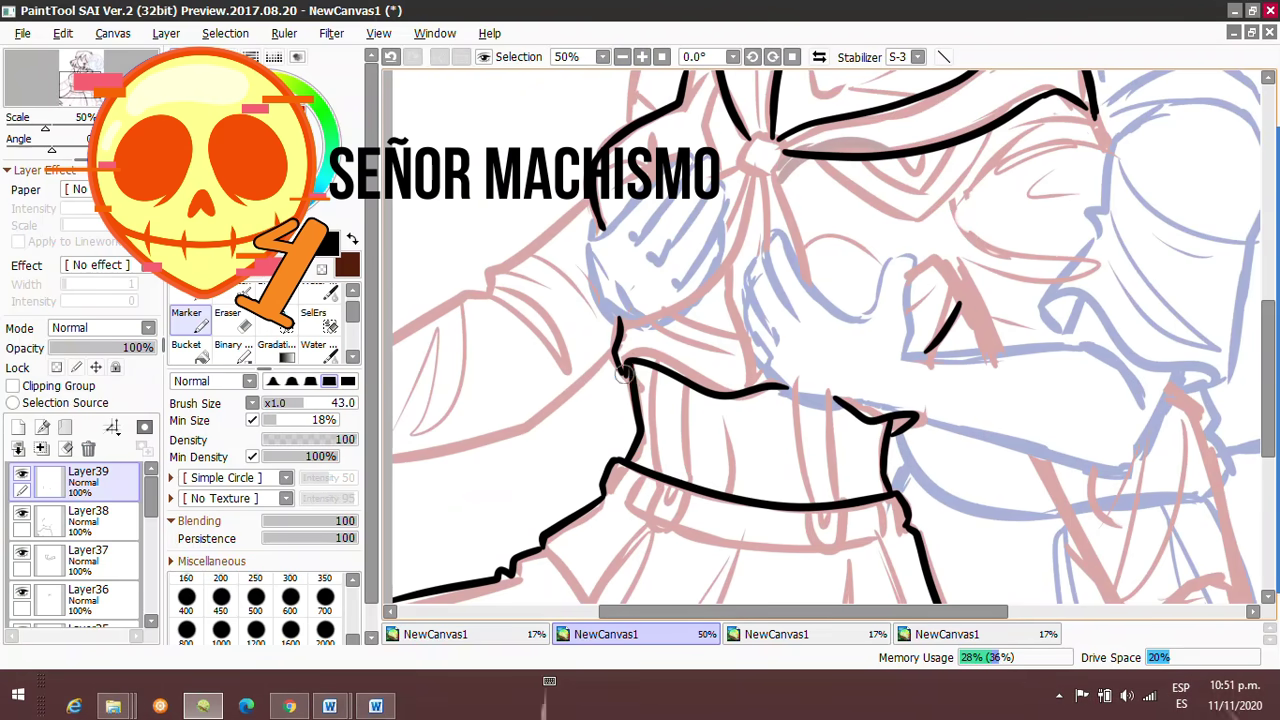
{"action": "left_click", "coordinate": [661, 57]}
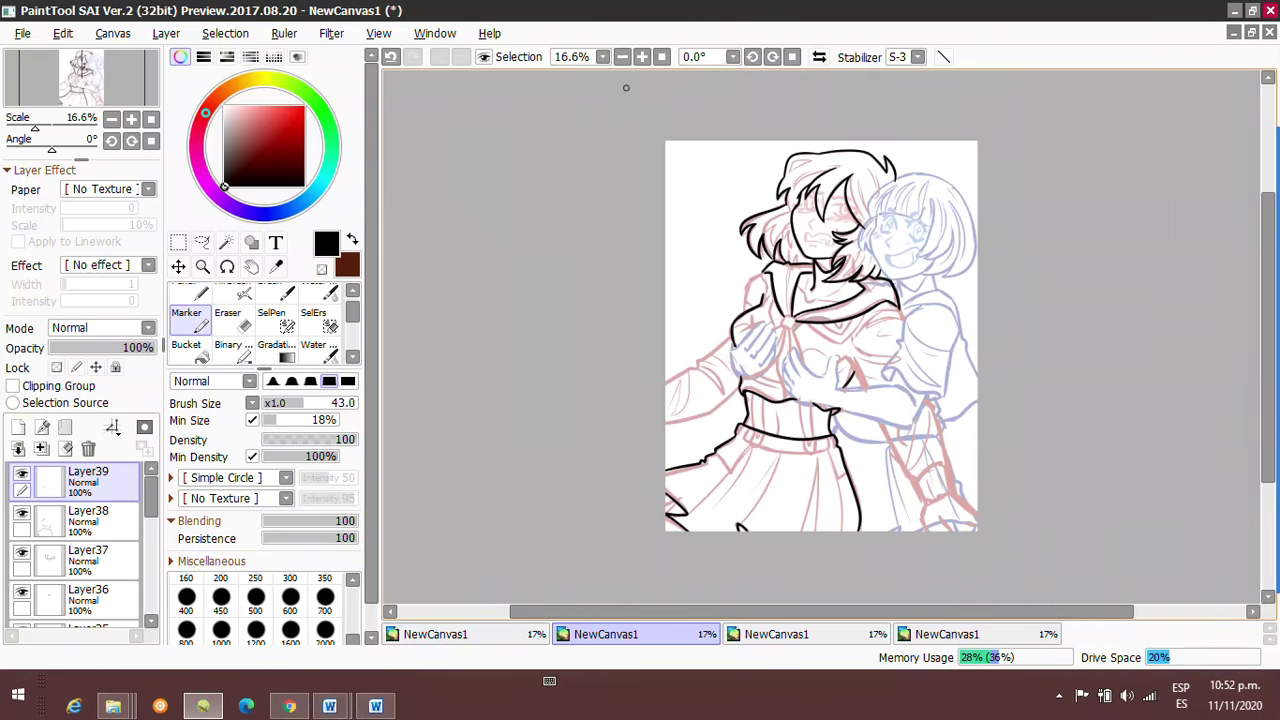
Group the line layers into a folder and deform the whole lineart, checking its proportions in the mirrored view.
{"action": "key", "text": "h"}
{"action": "key", "text": "ctrl+t"}
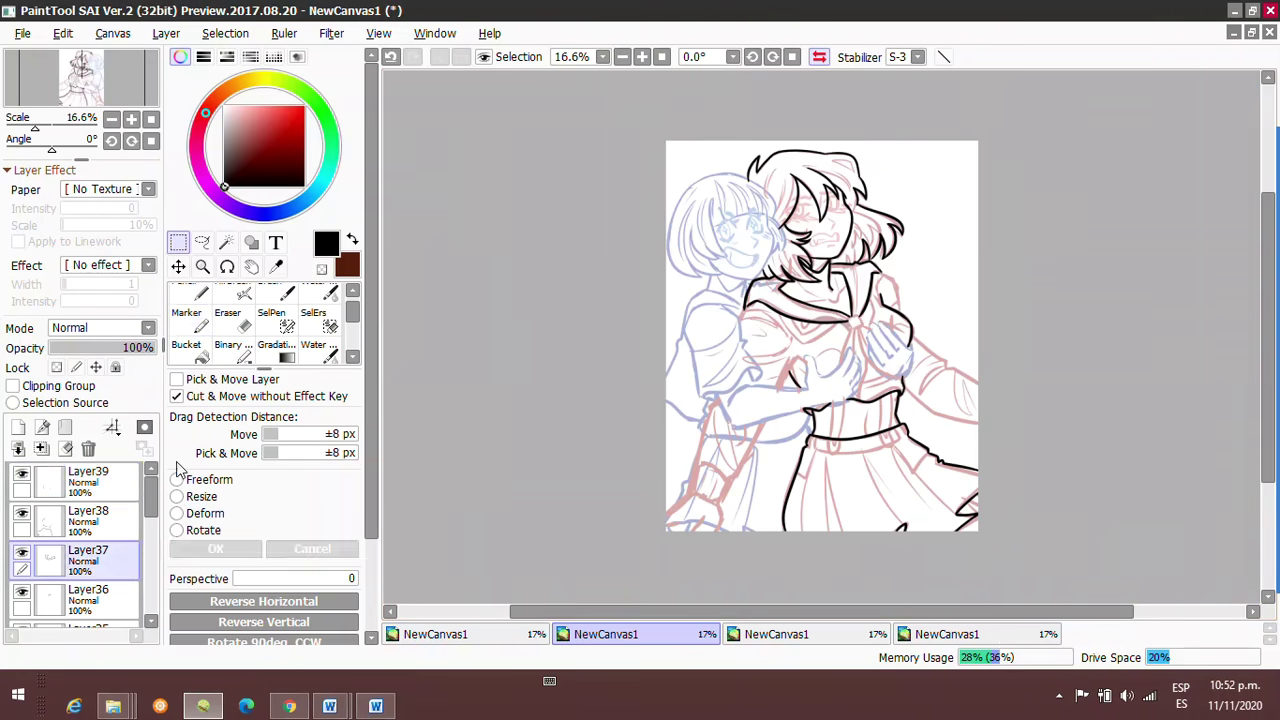
{"action": "key", "text": "Return"}
{"action": "left_click", "coordinate": [819, 57]}
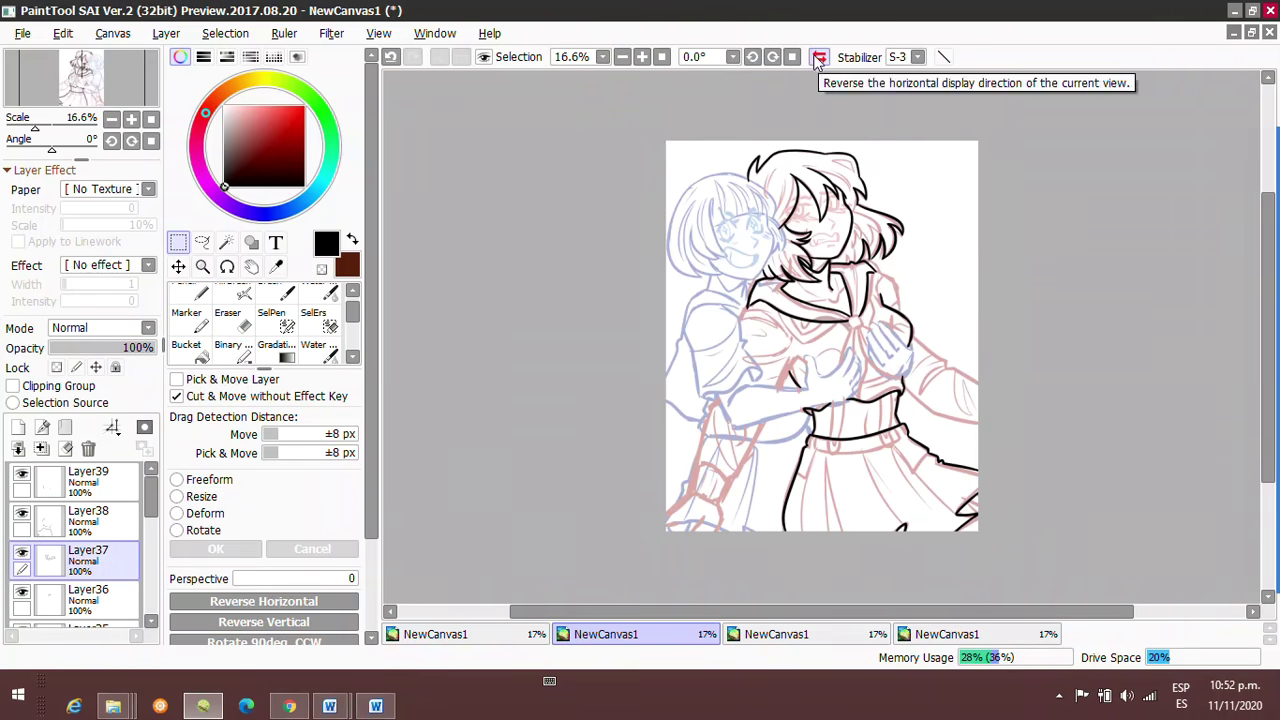
{"action": "left_click", "coordinate": [661, 57]}
{"action": "scroll", "coordinate": [133, 474], "scroll_direction": "up", "scroll_amount": 2}
{"action": "left_click", "coordinate": [133, 474]}
{"action": "key", "text": "h"}
{"action": "key", "text": "ctrl+t"}
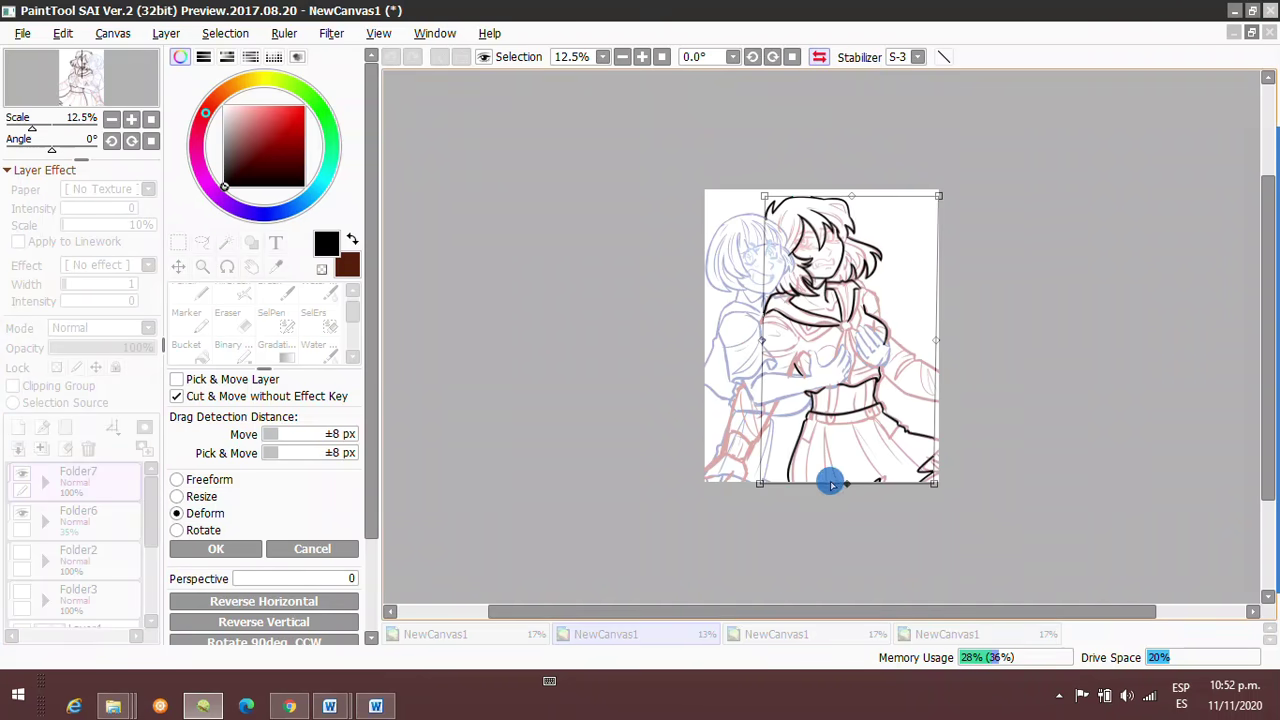
{"action": "key", "text": "h"}
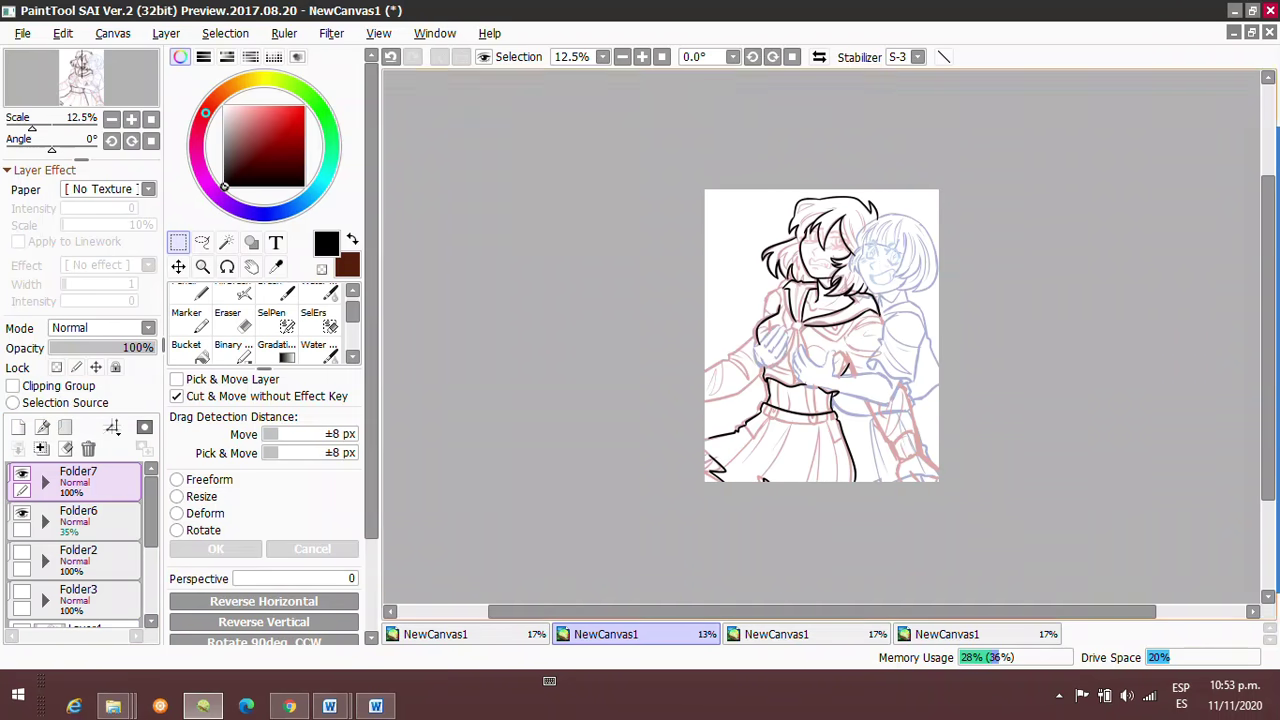
Extend the cut-off skirt lines on Layer38 out to the canvas edge with the Marker.
{"action": "scroll", "coordinate": [883, 429], "scroll_direction": "up", "scroll_amount": 1}
{"action": "left_click", "coordinate": [45, 482]}
{"action": "left_click", "coordinate": [100, 518]}
{"action": "left_click", "coordinate": [186, 325]}
{"action": "left_click", "coordinate": [90, 598]}
{"action": "scroll", "coordinate": [586, 183], "scroll_direction": "up", "scroll_amount": 4}
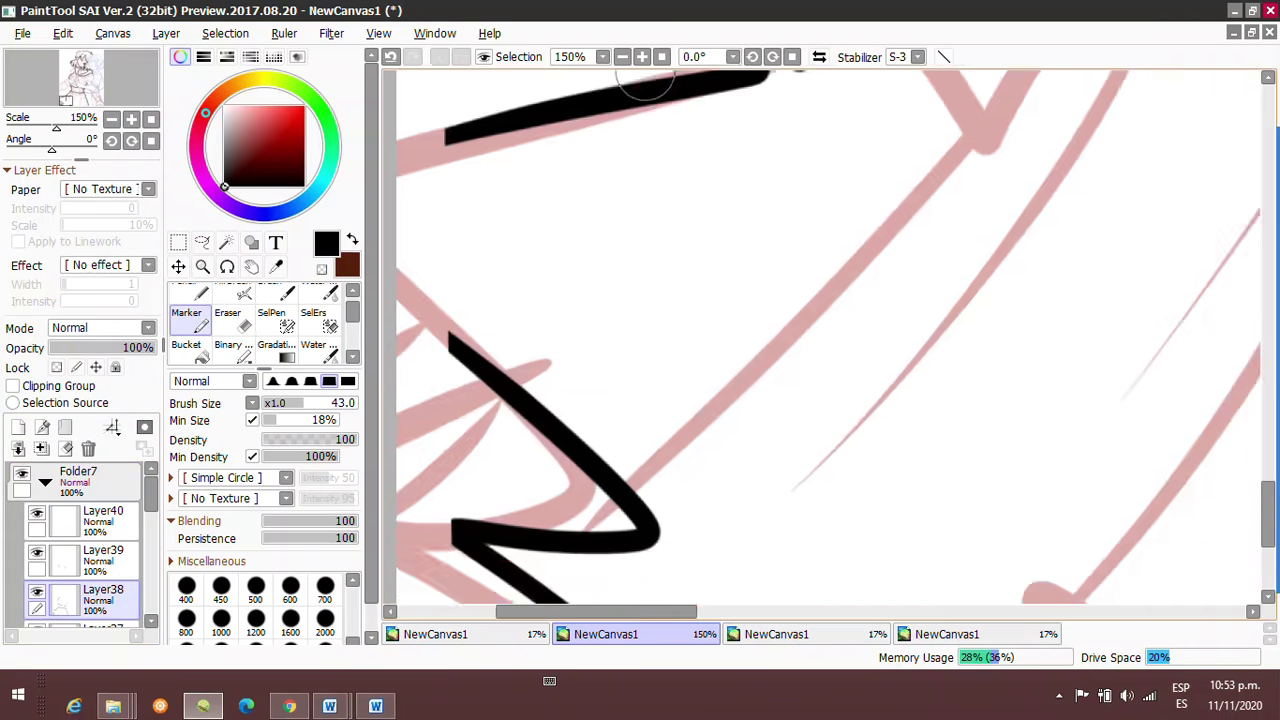
{"action": "scroll", "coordinate": [652, 77], "scroll_direction": "down", "scroll_amount": 5}
{"action": "scroll", "coordinate": [652, 77], "scroll_direction": "up", "scroll_amount": 1}
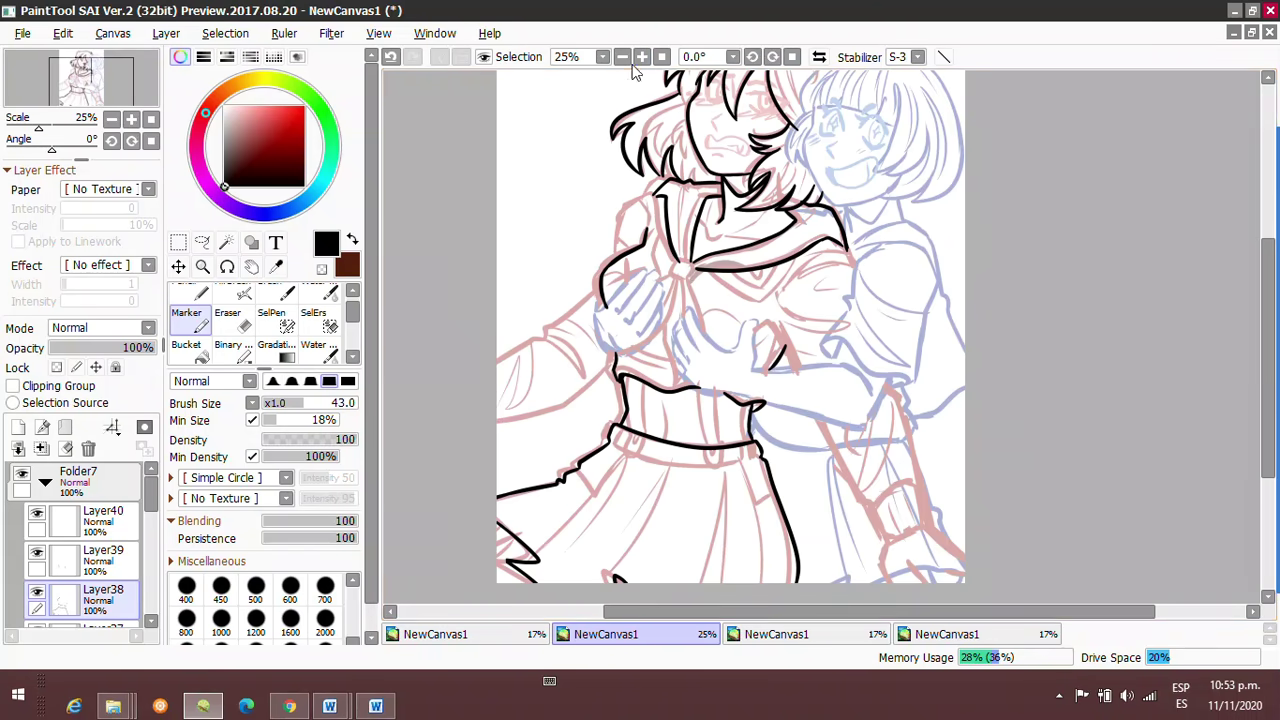
Ink the upper and lower edges of the red character's outstretched sleeve on a new layer.
{"action": "scroll", "coordinate": [600, 70], "scroll_direction": "up", "scroll_amount": 1}
{"action": "key", "text": "ctrl+shift+n"}
{"action": "left_click_drag", "start_coordinate": [750, 165], "coordinate": [682, 262]}
{"action": "scroll", "coordinate": [683, 262], "scroll_direction": "up", "scroll_amount": 2}
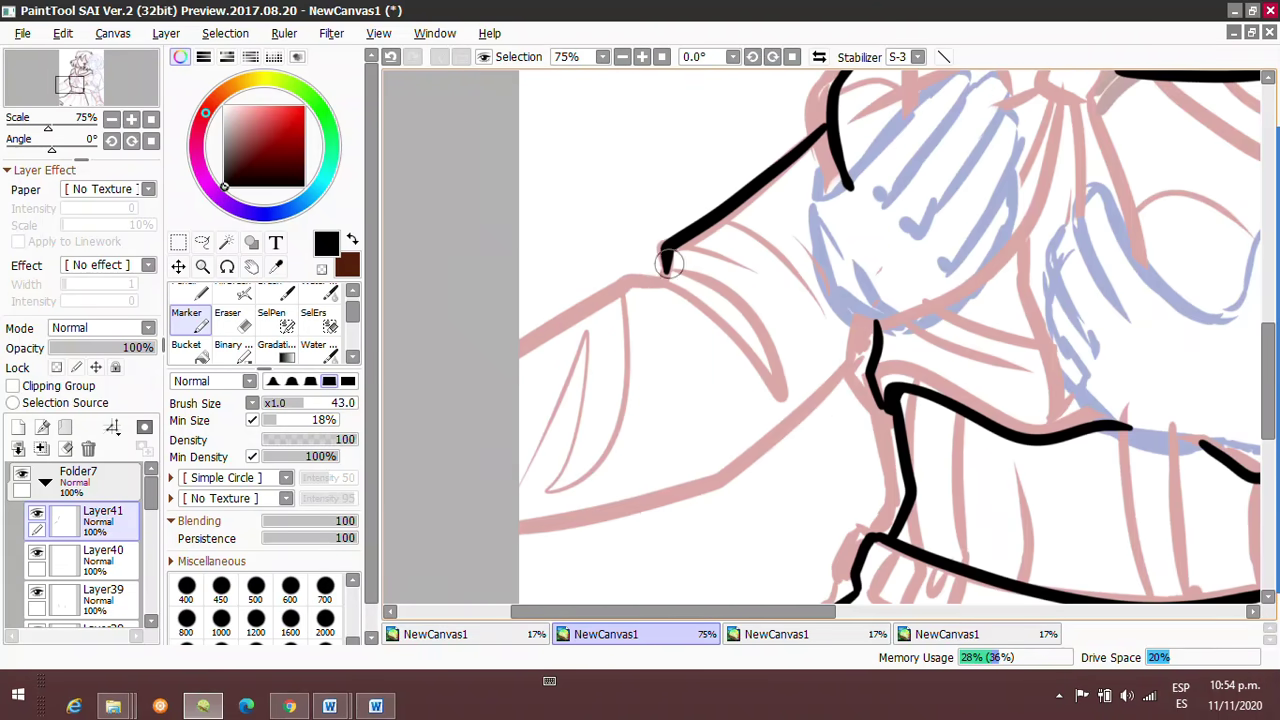
{"action": "left_click_drag", "start_coordinate": [768, 430], "coordinate": [520, 510]}
{"action": "key", "text": "ctrl+z"}
Ink the fold above the embracing arm and the short shoulder line beside the collar.
{"action": "scroll", "coordinate": [624, 77], "scroll_direction": "down", "scroll_amount": 3}
{"action": "scroll", "coordinate": [633, 275], "scroll_direction": "up", "scroll_amount": 2}
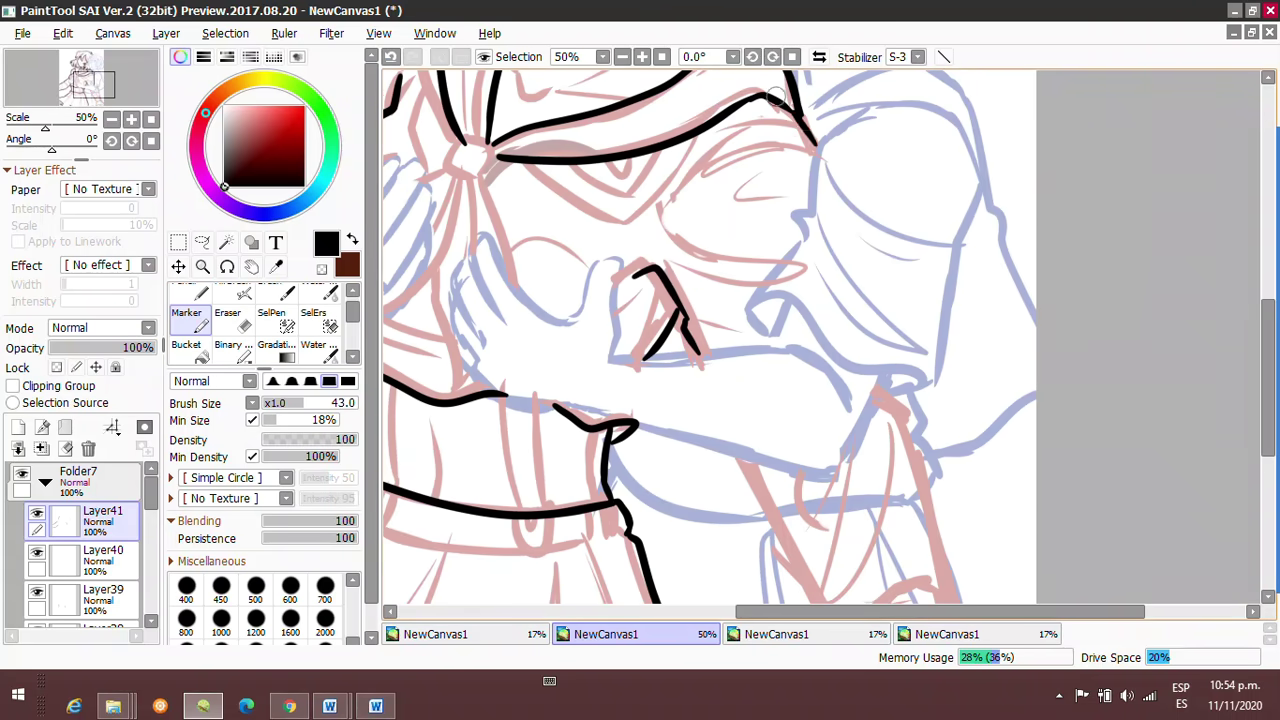
{"action": "mouse_move", "coordinate": [775, 96]}
{"action": "left_mouse_down"}
{"action": "mouse_move", "coordinate": [900, 220]}
{"action": "mouse_move", "coordinate": [840, 120]}
{"action": "left_mouse_up"}
Ink the outline of the wrist cuff on the red character's lowered arm.
{"action": "key", "text": "End"}
{"action": "scroll", "coordinate": [838, 253], "scroll_direction": "up", "scroll_amount": 3}
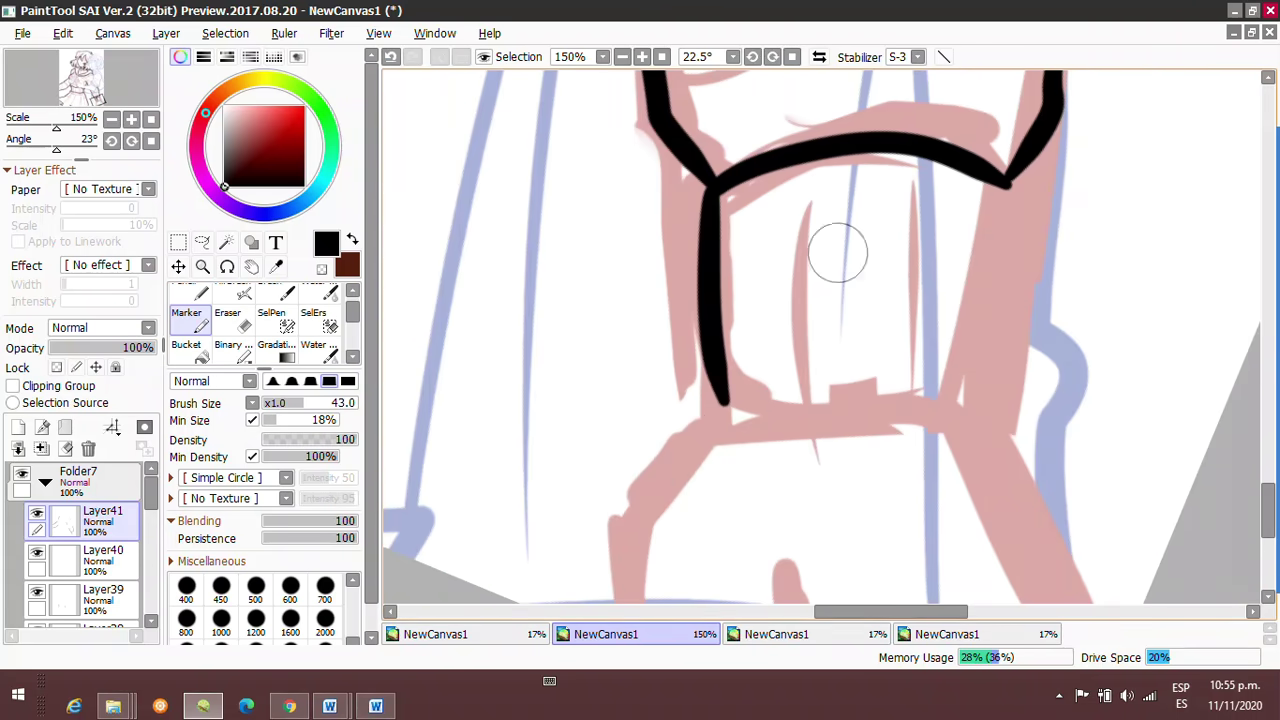
{"action": "left_click_drag", "start_coordinate": [720, 405], "coordinate": [960, 395]}
{"action": "left_click_drag", "start_coordinate": [1005, 180], "coordinate": [950, 420]}
{"action": "key", "text": "Home"}
{"action": "scroll", "coordinate": [950, 420], "scroll_direction": "down", "scroll_amount": 5}
Ink the edges of the lowered hand below the wrist cuff on a new layer.
{"action": "left_click", "coordinate": [17, 428]}
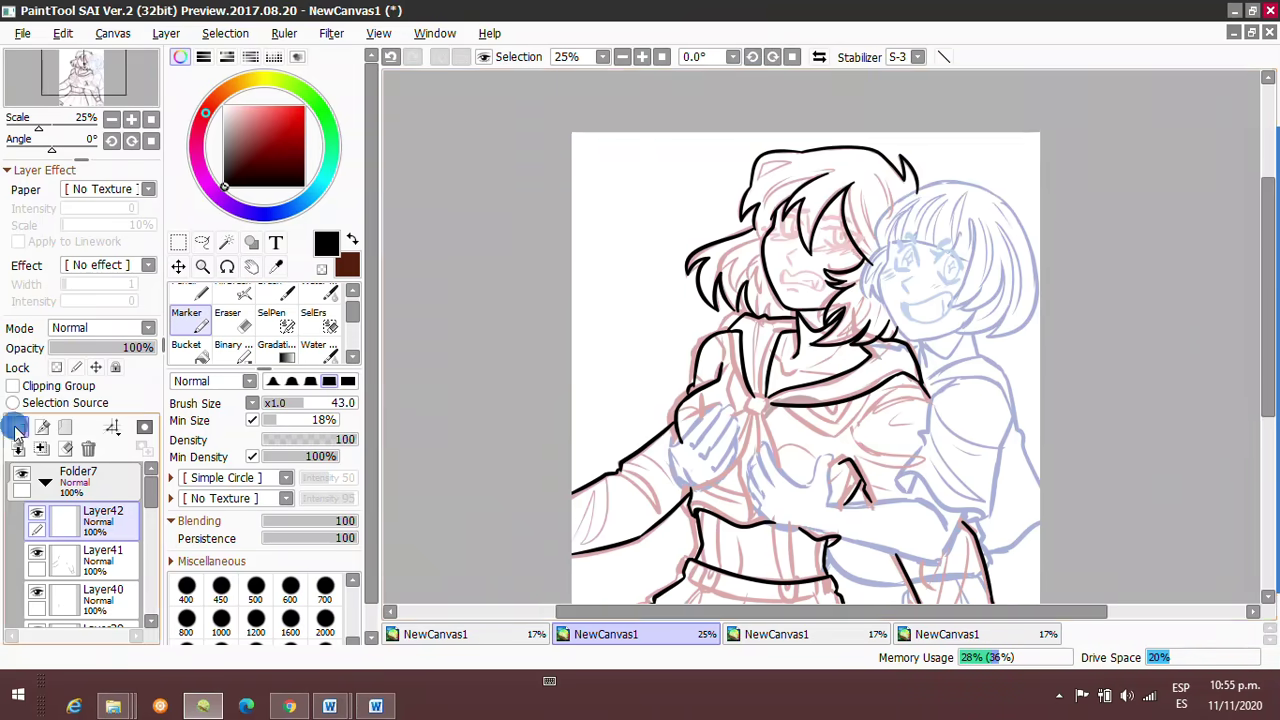
{"action": "scroll", "coordinate": [557, 491], "scroll_direction": "up", "scroll_amount": 5}
{"action": "scroll", "coordinate": [557, 491], "scroll_direction": "down", "scroll_amount": 6}
{"action": "scroll", "coordinate": [617, 251], "scroll_direction": "up", "scroll_amount": 5}
{"action": "left_click_drag", "start_coordinate": [617, 251], "coordinate": [640, 395]}
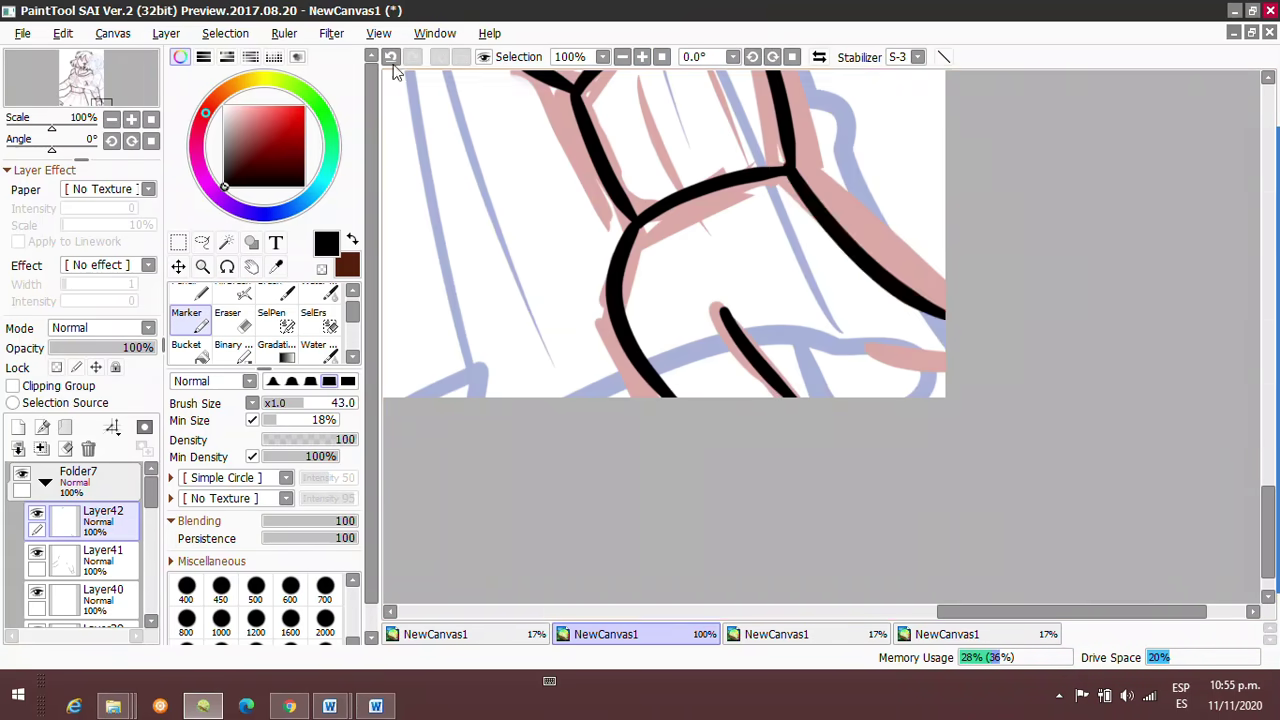
{"action": "left_click", "coordinate": [391, 57]}
{"action": "left_click_drag", "start_coordinate": [842, 320], "coordinate": [946, 372]}
Ink the lowered hand's fingers on a new layer and touch up the lines with the Eraser.
{"action": "left_click", "coordinate": [17, 428]}
{"action": "scroll", "coordinate": [966, 291], "scroll_direction": "down", "scroll_amount": 5}
{"action": "left_click_drag", "start_coordinate": [800, 300], "coordinate": [710, 215]}
{"action": "scroll", "coordinate": [811, 404], "scroll_direction": "up", "scroll_amount": 4}
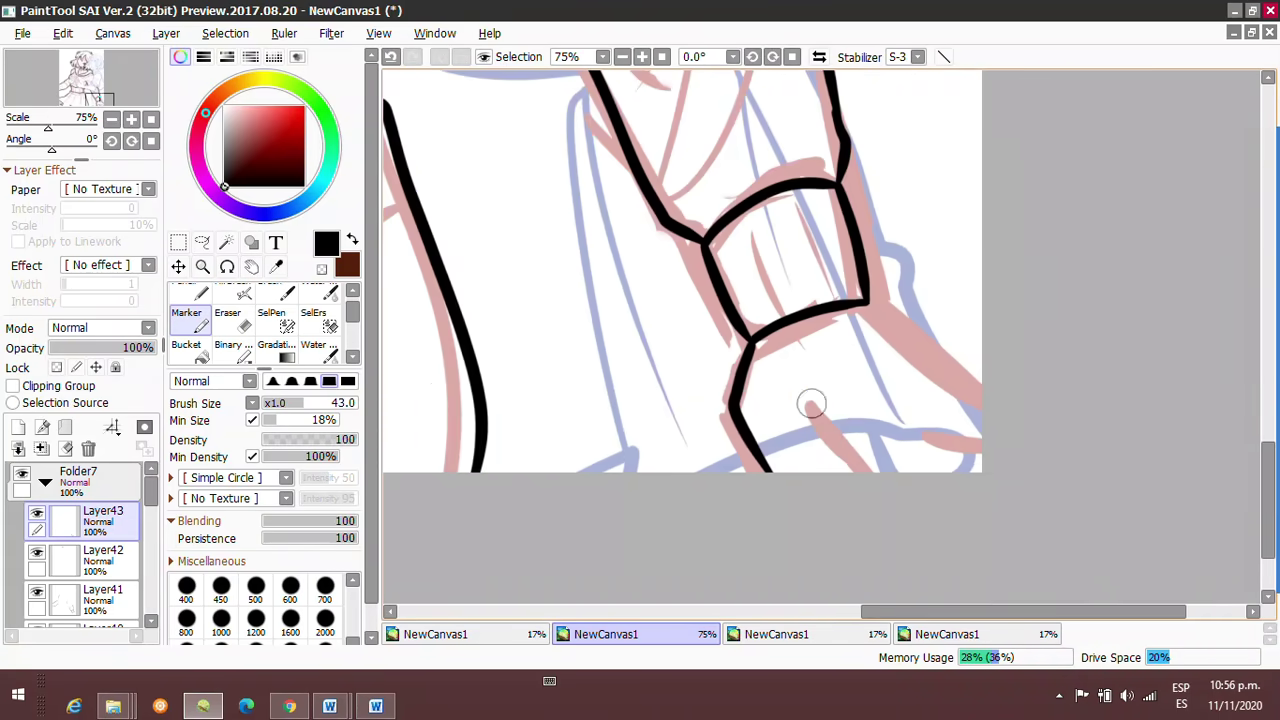
{"action": "left_click_drag", "start_coordinate": [850, 440], "coordinate": [1060, 440]}
{"action": "key", "text": "e"}
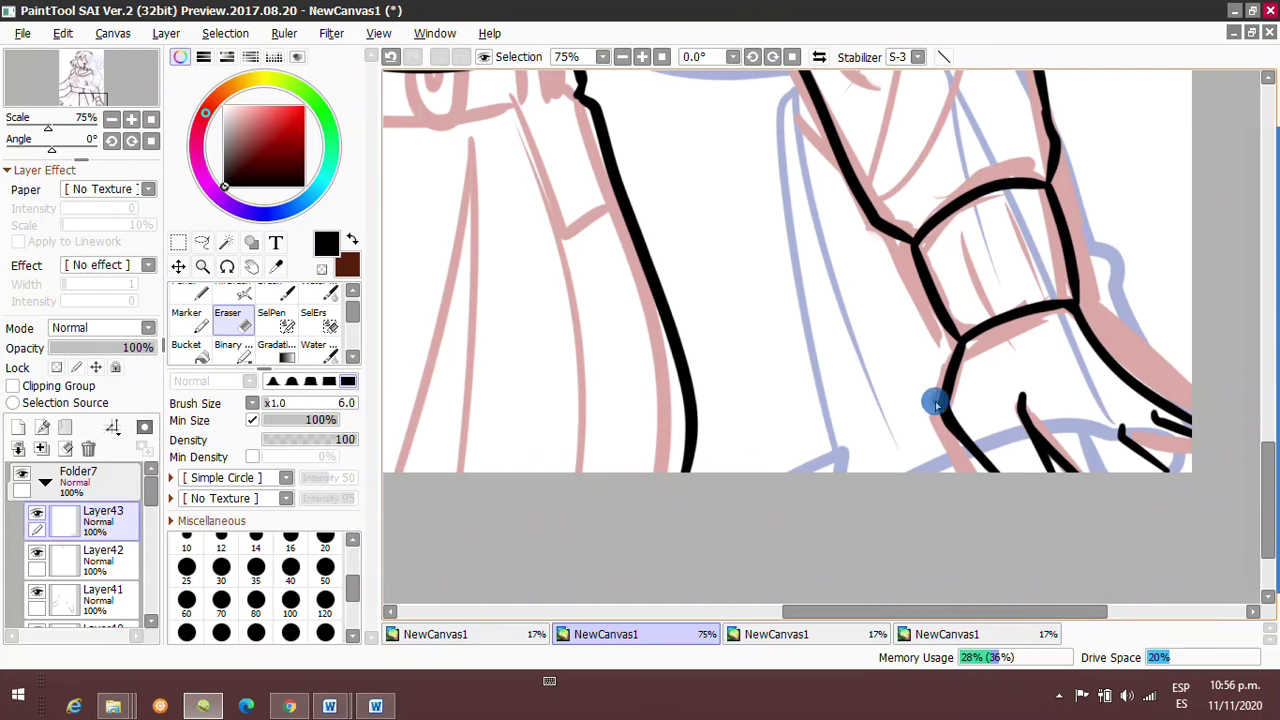
{"action": "key", "text": "e"}
Collapse the first character's lineart folder and add a new folder with a layer for the second character.
{"action": "scroll", "coordinate": [940, 390], "scroll_direction": "down", "scroll_amount": 2}
{"action": "scroll", "coordinate": [800, 340], "scroll_direction": "up", "scroll_amount": 1}
{"action": "left_click", "coordinate": [44, 482]}
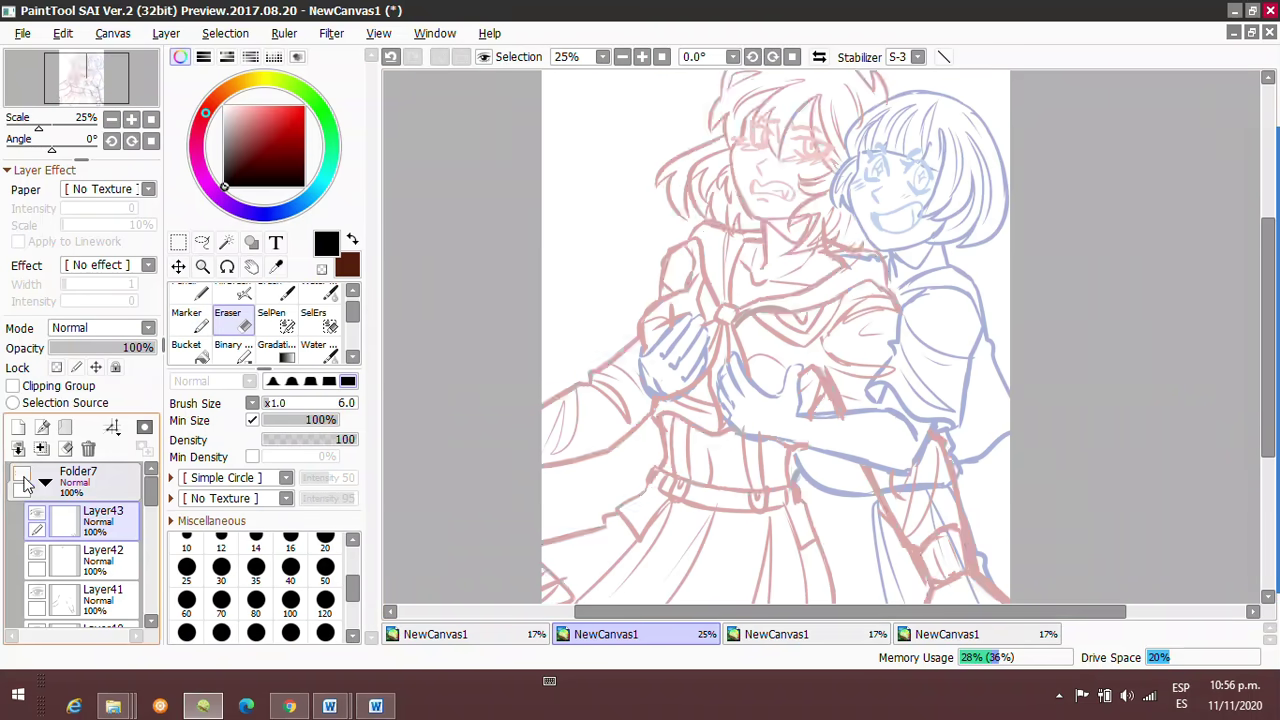
{"action": "left_click", "coordinate": [100, 555]}
Ink the blue-sketched character's face contour from the temple down around the chin, redoing the stroke until it fits.
{"action": "scroll", "coordinate": [800, 300], "scroll_direction": "up", "scroll_amount": 4}
{"action": "key", "text": "e"}
{"action": "mouse_move", "coordinate": [668, 135]}
{"action": "left_mouse_down"}
{"action": "mouse_move", "coordinate": [623, 291]}
{"action": "mouse_move", "coordinate": [757, 535]}
{"action": "left_mouse_up"}
{"action": "left_click", "coordinate": [391, 57]}
{"action": "key", "text": "ctrl+z"}
{"action": "left_click_drag", "start_coordinate": [635, 270], "coordinate": [748, 523]}
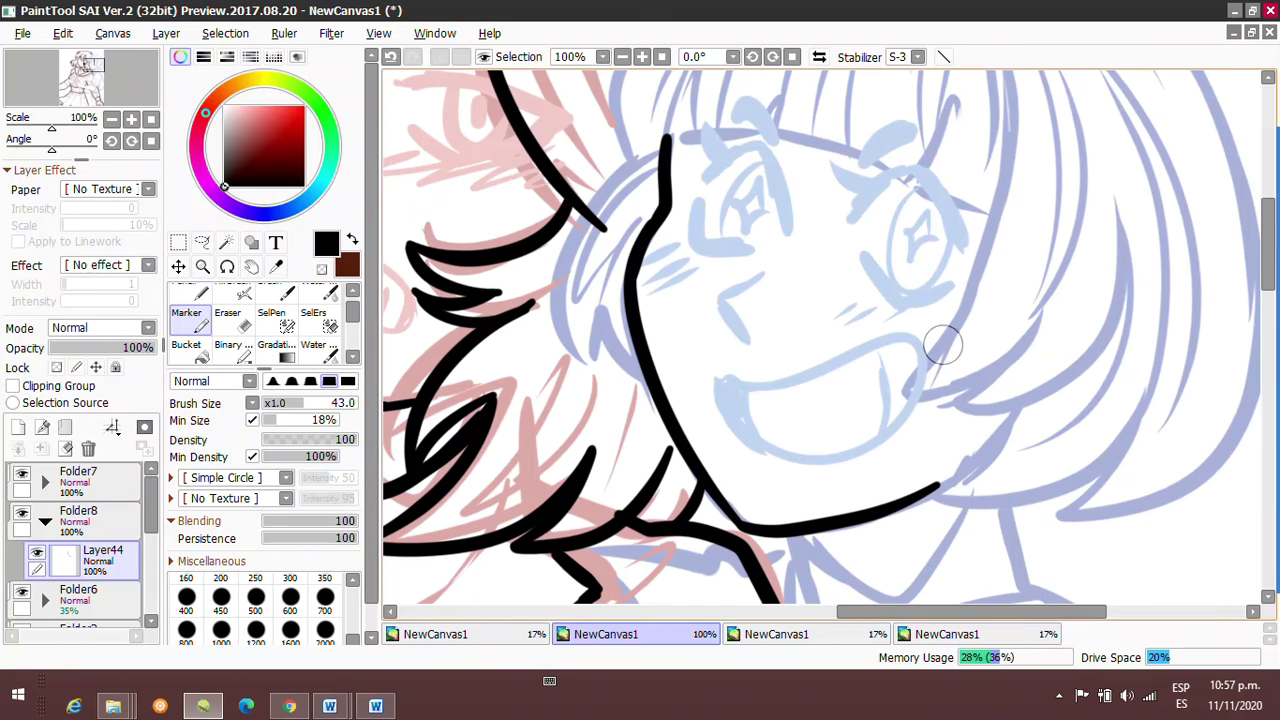
Ink the second character's neck lines below the jaw on a new layer.
{"action": "scroll", "coordinate": [940, 345], "scroll_direction": "down", "scroll_amount": 1}
{"action": "key", "text": "ctrl+shift+n"}
{"action": "left_click_drag", "start_coordinate": [865, 342], "coordinate": [878, 405]}
{"action": "mouse_move", "coordinate": [700, 368]}
{"action": "left_mouse_down"}
{"action": "mouse_move", "coordinate": [792, 411]}
{"action": "mouse_move", "coordinate": [762, 626]}
{"action": "left_mouse_up"}
Ink the second character's side locks around the face on a new layer, undoing the crown stroke.
{"action": "key", "text": "ctrl+shift+n"}
{"action": "left_click_drag", "start_coordinate": [556, 290], "coordinate": [575, 470]}
{"action": "left_click_drag", "start_coordinate": [828, 210], "coordinate": [765, 470]}
{"action": "left_click_drag", "start_coordinate": [930, 340], "coordinate": [815, 490]}
{"action": "left_click_drag", "start_coordinate": [548, 288], "coordinate": [905, 135]}
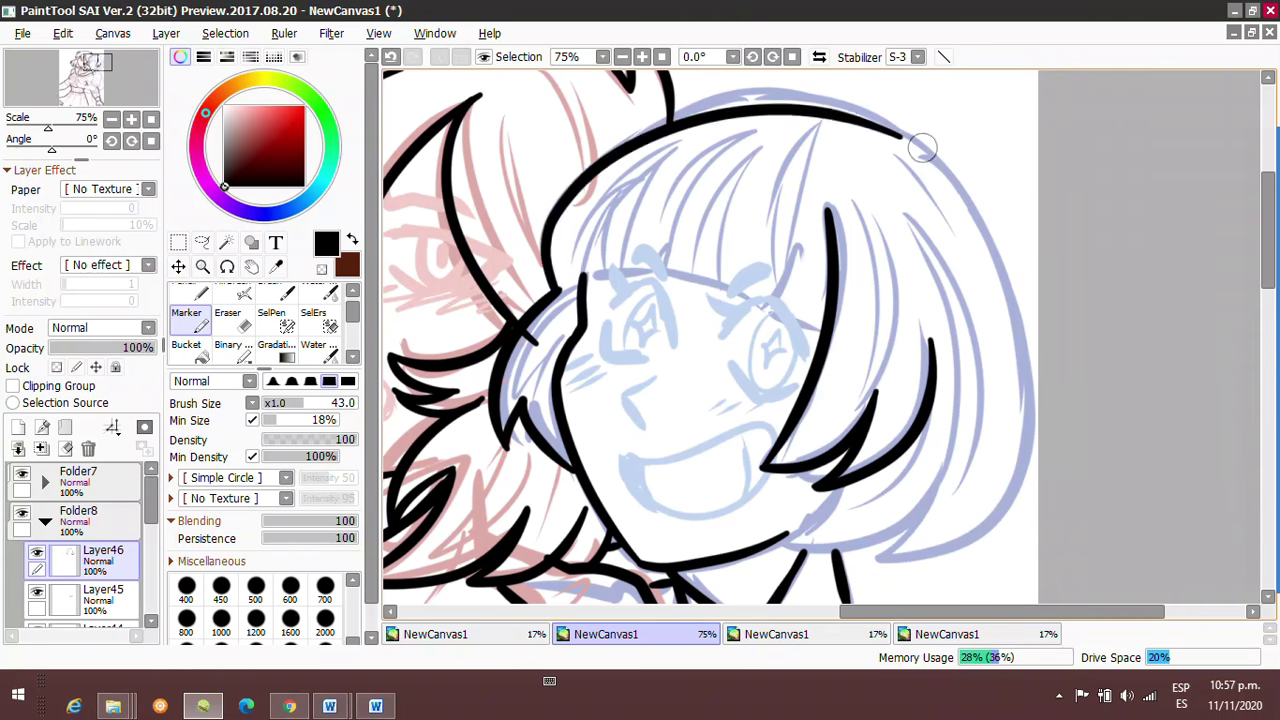
{"action": "key", "text": "ctrl+z"}
Ink the hair's pointed lower tips by the jaw and the start of the crown above the temple.
{"action": "left_click_drag", "start_coordinate": [778, 540], "coordinate": [905, 550]}
{"action": "left_click_drag", "start_coordinate": [900, 150], "coordinate": [880, 555]}
{"action": "key", "text": "ctrl+z"}
{"action": "mouse_move", "coordinate": [558, 305]}
{"action": "left_mouse_down"}
{"action": "mouse_move", "coordinate": [548, 265]}
{"action": "mouse_move", "coordinate": [693, 97]}
{"action": "left_mouse_up"}
Ink the outer contour of the second character's bob on a new layer and clean it up with the Eraser.
{"action": "key", "text": "ctrl+shift+n"}
{"action": "key", "text": "e"}
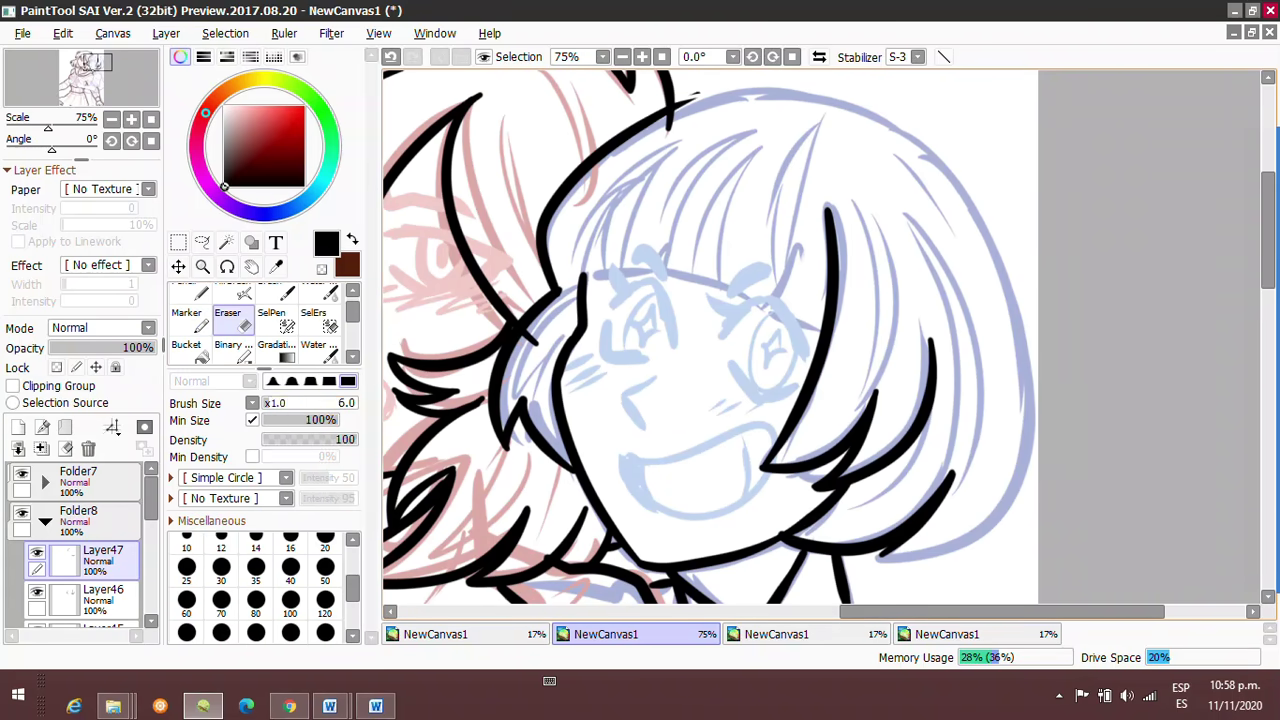
{"action": "key", "text": "b"}
{"action": "mouse_move", "coordinate": [1030, 440]}
{"action": "left_mouse_down"}
{"action": "mouse_move", "coordinate": [894, 126]}
{"action": "mouse_move", "coordinate": [700, 86]}
{"action": "mouse_move", "coordinate": [575, 165]}
{"action": "mouse_move", "coordinate": [716, 93]}
{"action": "left_mouse_up"}
{"action": "key", "text": "e"}
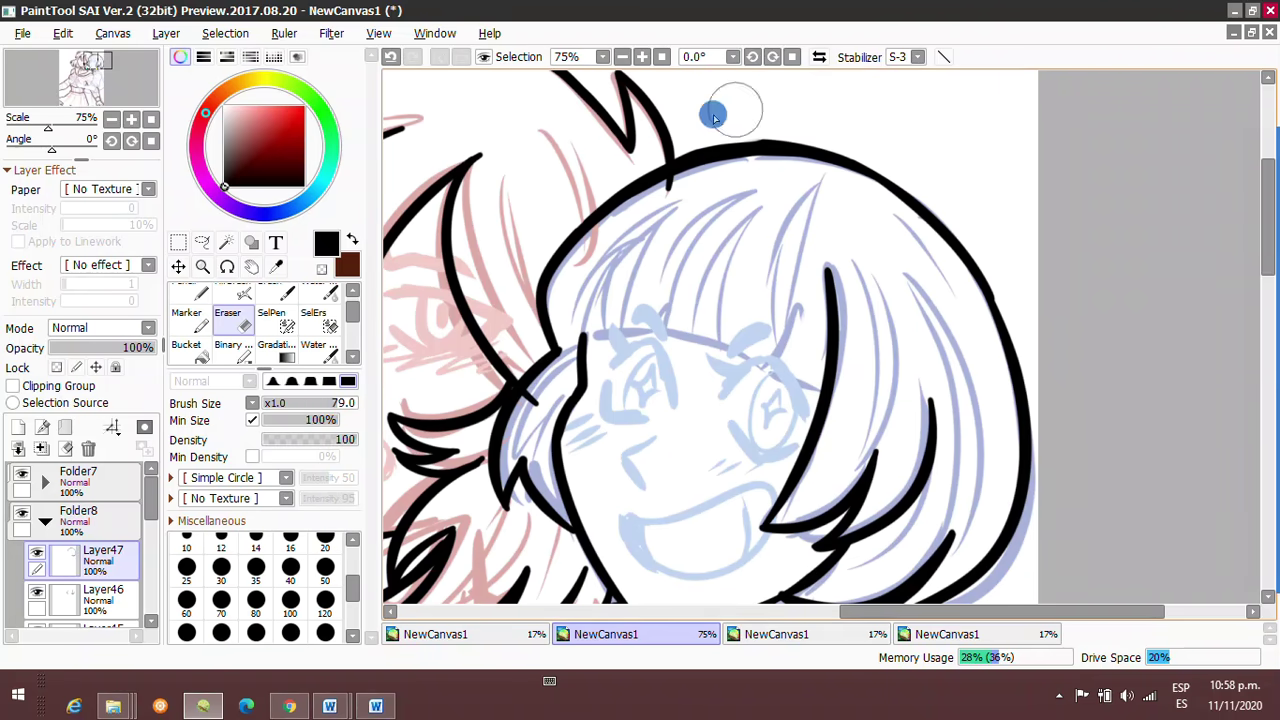
{"action": "left_click", "coordinate": [622, 56]}
{"action": "scroll", "coordinate": [607, 160], "scroll_direction": "up", "scroll_amount": 3}
{"action": "scroll", "coordinate": [607, 160], "scroll_direction": "down", "scroll_amount": 2}
Ink the second character's bangs across the forehead on a new layer.
{"action": "left_click", "coordinate": [18, 448]}
{"action": "key", "text": "b"}
{"action": "scroll", "coordinate": [700, 300], "scroll_direction": "up", "scroll_amount": 3}
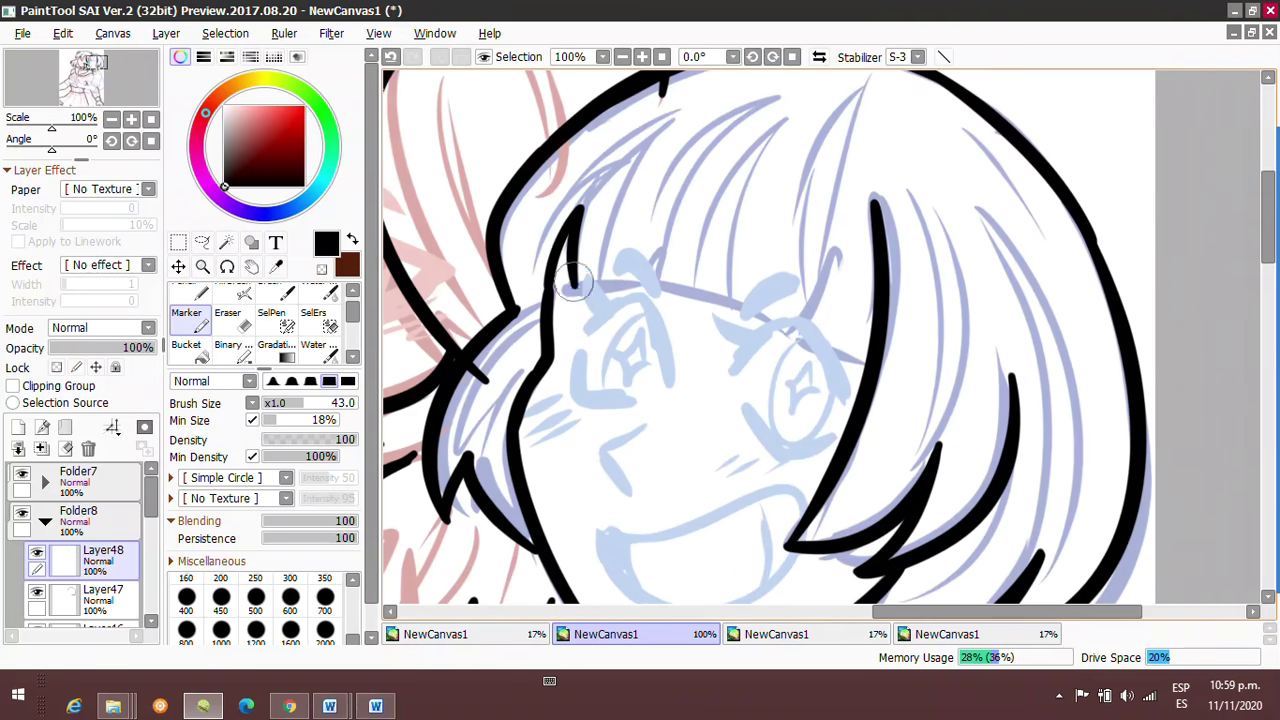
{"action": "left_click_drag", "start_coordinate": [578, 210], "coordinate": [835, 255]}
{"action": "scroll", "coordinate": [572, 231], "scroll_direction": "down", "scroll_amount": 3}
Ink the front edge, flared cuff and back edge of the second character's short sleeve on a new layer.
{"action": "left_click", "coordinate": [18, 448]}
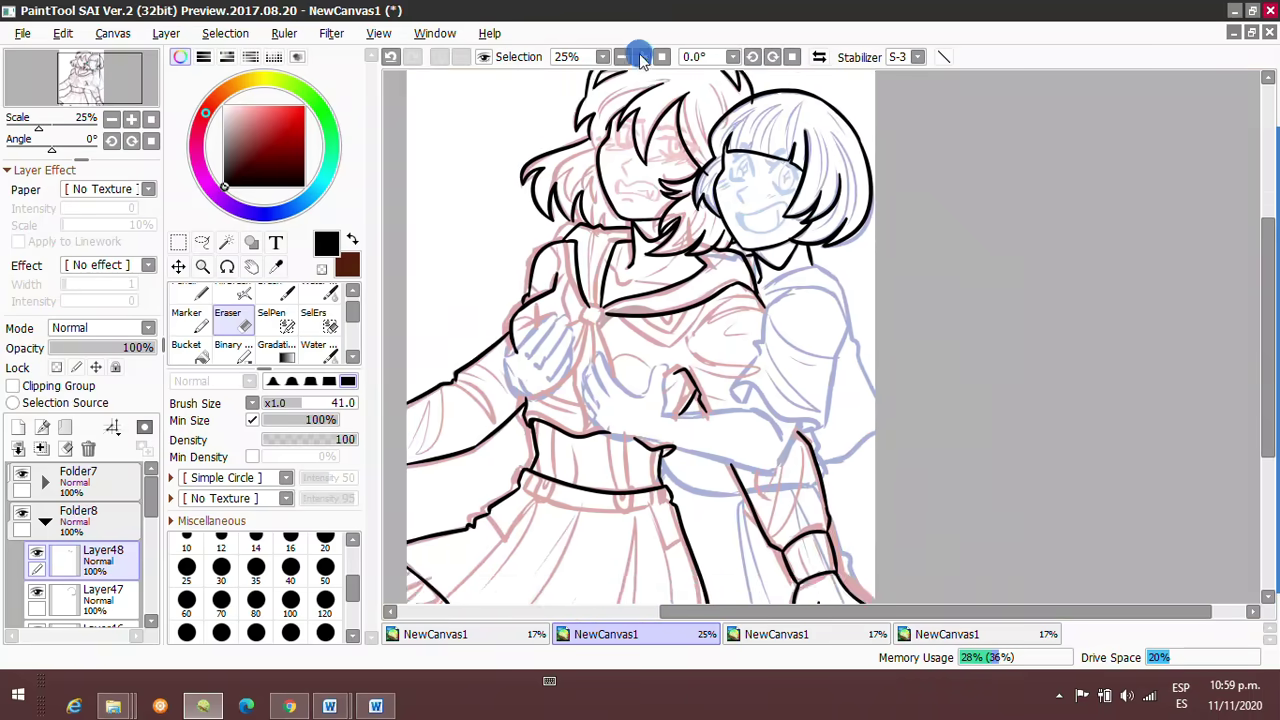
{"action": "scroll", "coordinate": [640, 330], "scroll_direction": "up", "scroll_amount": 2}
{"action": "mouse_move", "coordinate": [700, 280]}
{"action": "left_mouse_down"}
{"action": "mouse_move", "coordinate": [697, 520]}
{"action": "mouse_move", "coordinate": [820, 350]}
{"action": "left_mouse_up"}
{"action": "scroll", "coordinate": [820, 350], "scroll_direction": "up", "scroll_amount": 2}
Ink the rounded shoulder line at the top of the second character's sleeve on a new layer.
{"action": "left_click", "coordinate": [18, 448]}
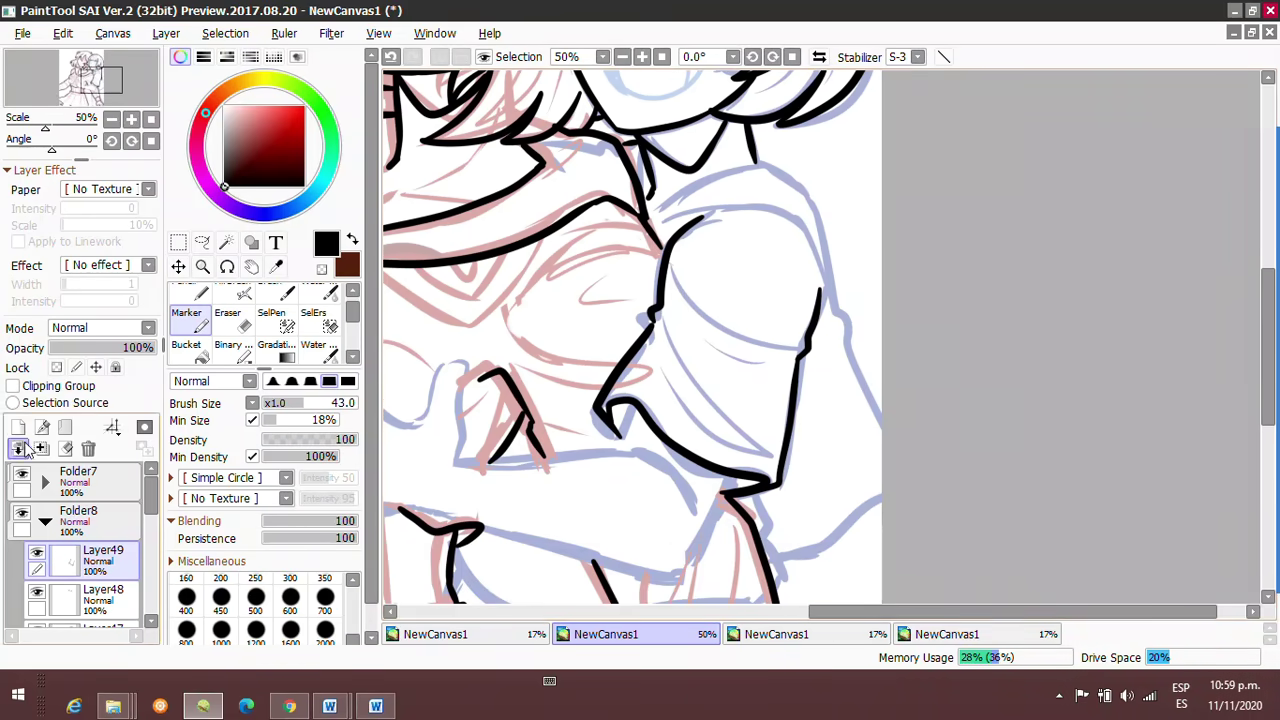
{"action": "scroll", "coordinate": [677, 195], "scroll_direction": "down", "scroll_amount": 2}
{"action": "scroll", "coordinate": [842, 275], "scroll_direction": "down", "scroll_amount": 1}
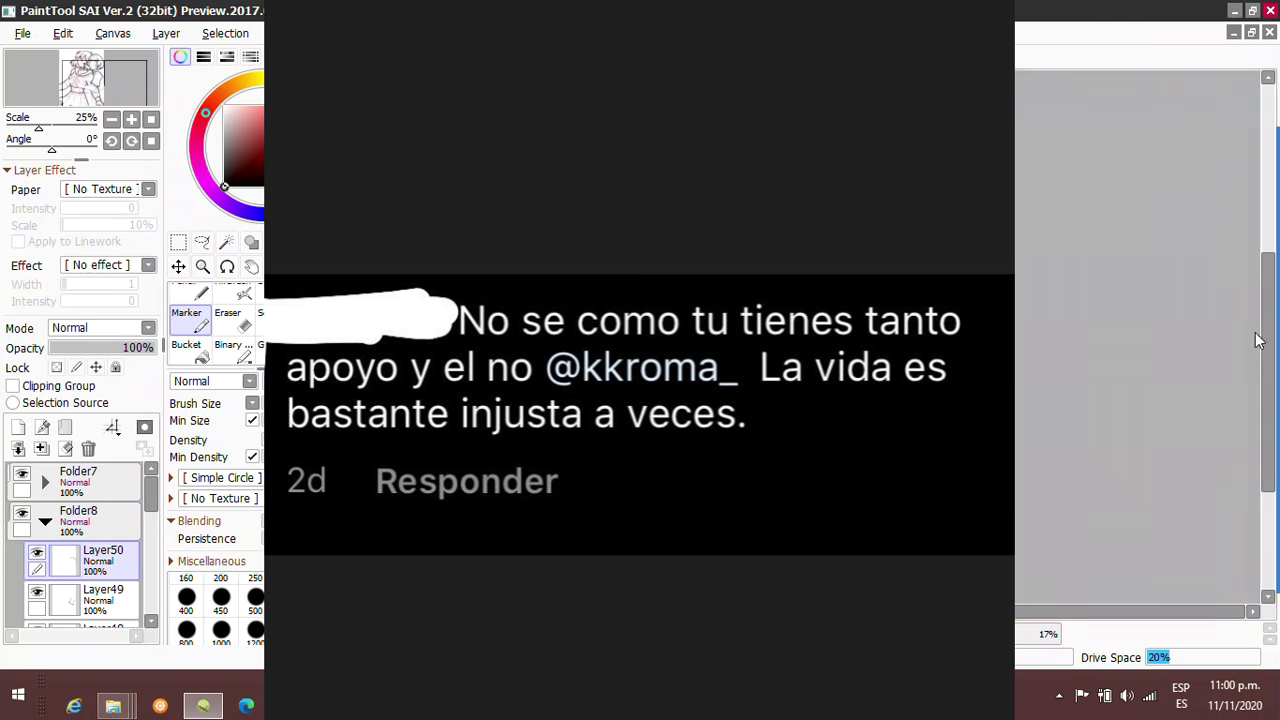
{"action": "mouse_move", "coordinate": [1258, 340]}
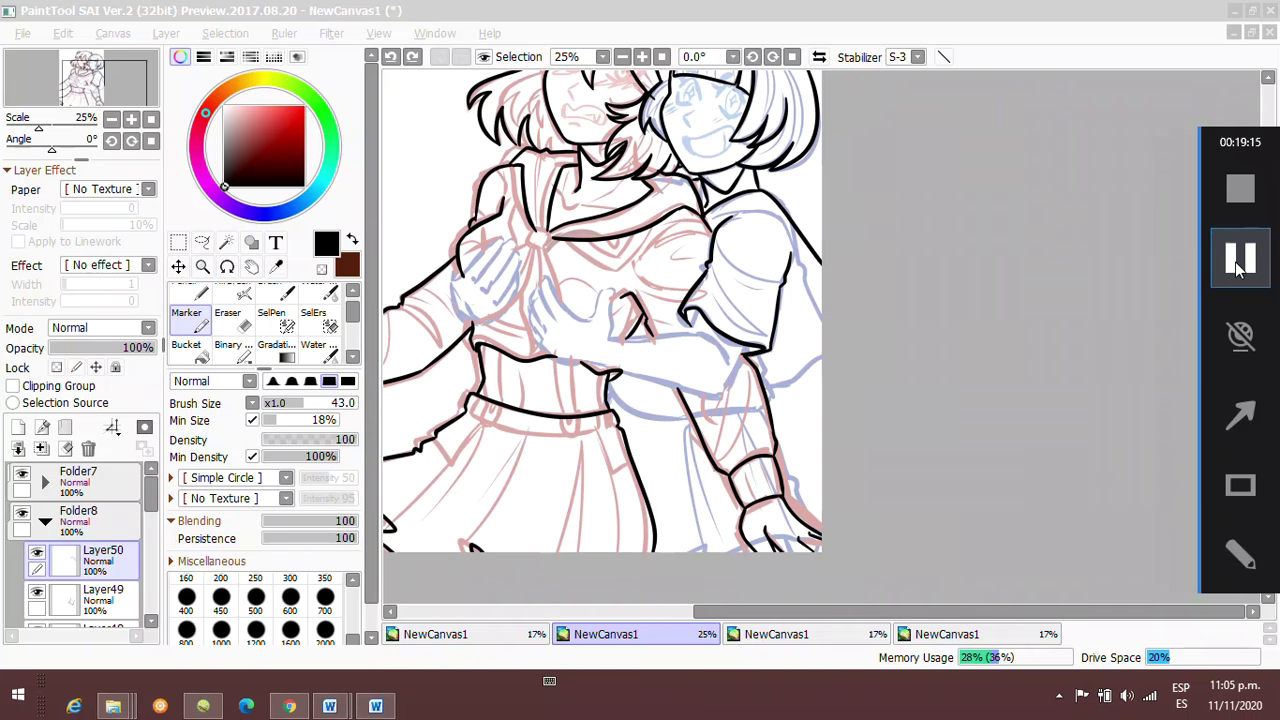
{"action": "left_click", "coordinate": [1238, 262]}
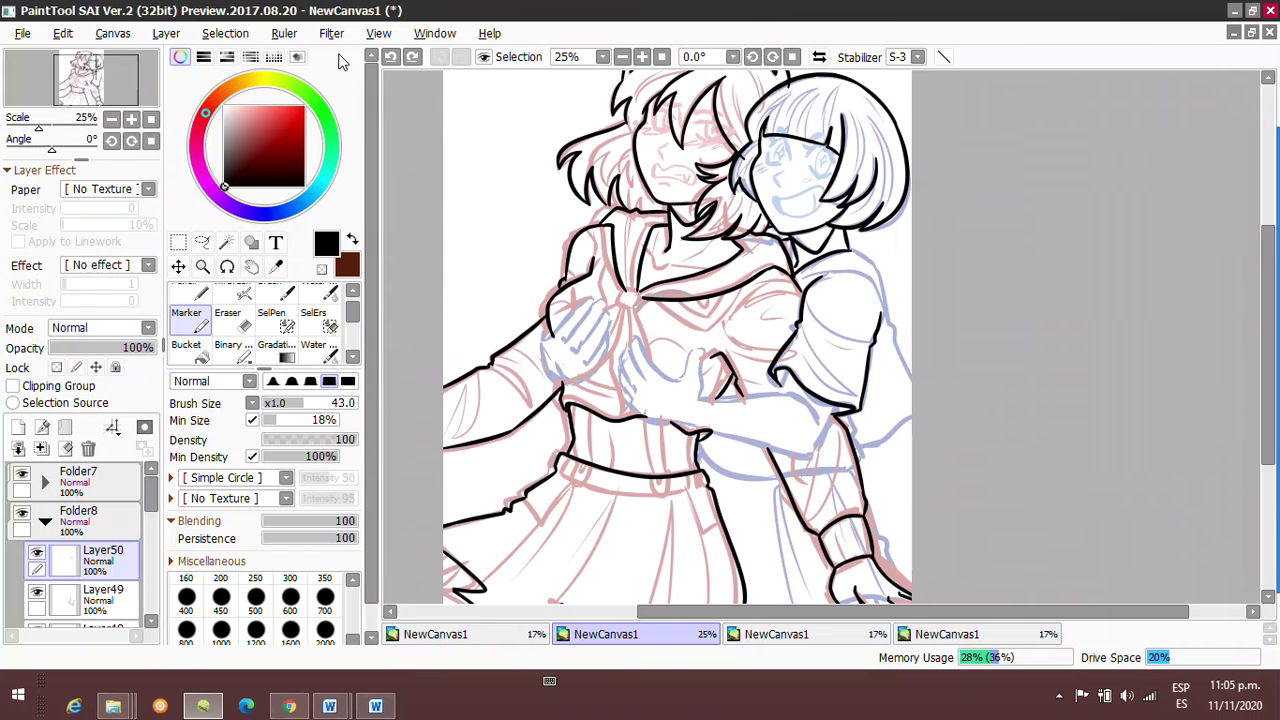
Ink the second character's back outline along the canvas edge, behind the sleeve, on a new layer.
{"action": "key", "text": "ctrl+shift+n"}
{"action": "scroll", "coordinate": [910, 284], "scroll_direction": "up", "scroll_amount": 1}
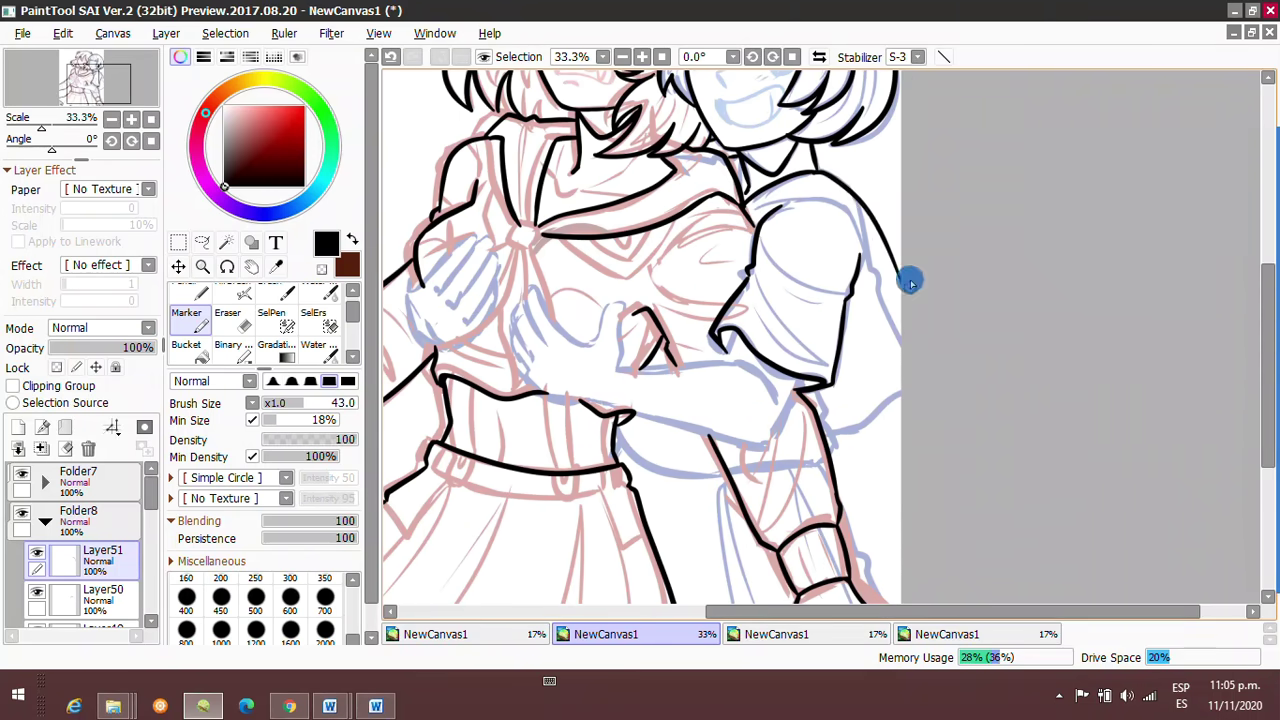
{"action": "scroll", "coordinate": [848, 449], "scroll_direction": "left", "scroll_amount": 1}
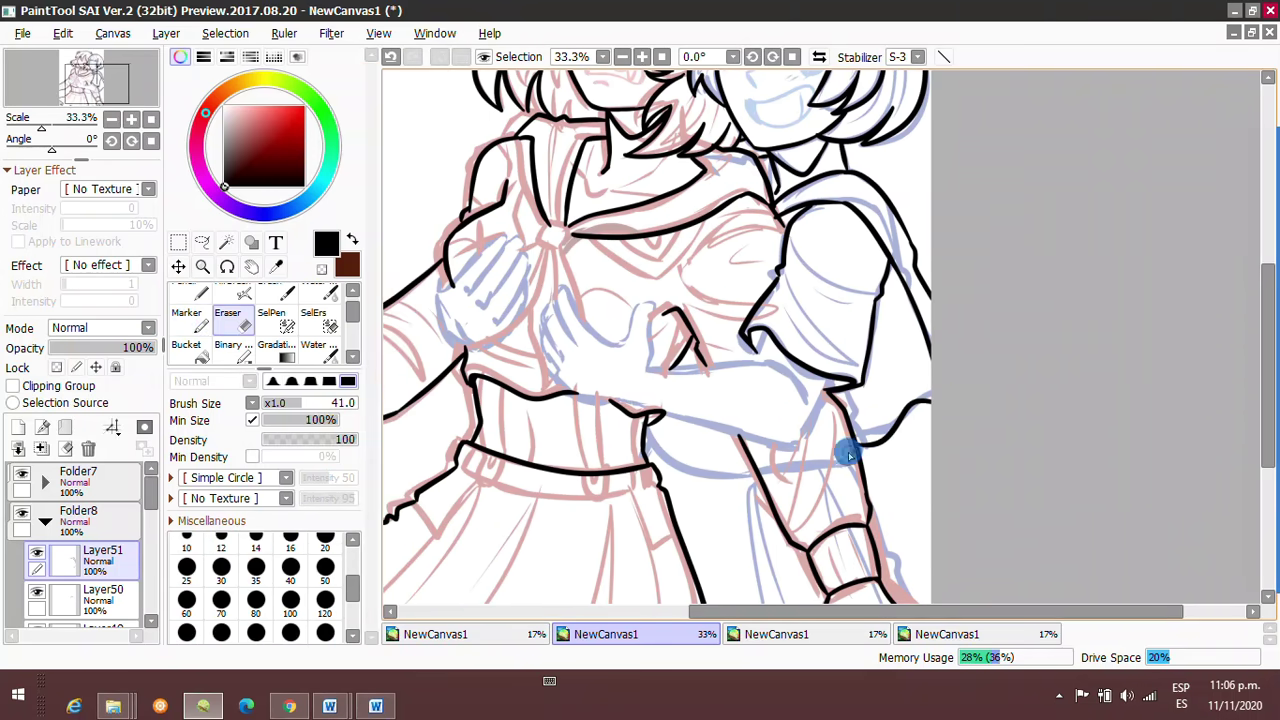
{"action": "scroll", "coordinate": [848, 449], "scroll_direction": "down", "scroll_amount": 2}
Ink the thumb and adjoining index finger edge of the second character's front hand on a new layer.
{"action": "left_click", "coordinate": [17, 432]}
{"action": "scroll", "coordinate": [466, 94], "scroll_direction": "up", "scroll_amount": 3}
{"action": "key", "text": "End"}
{"action": "key", "text": "End"}
{"action": "key", "text": "End"}
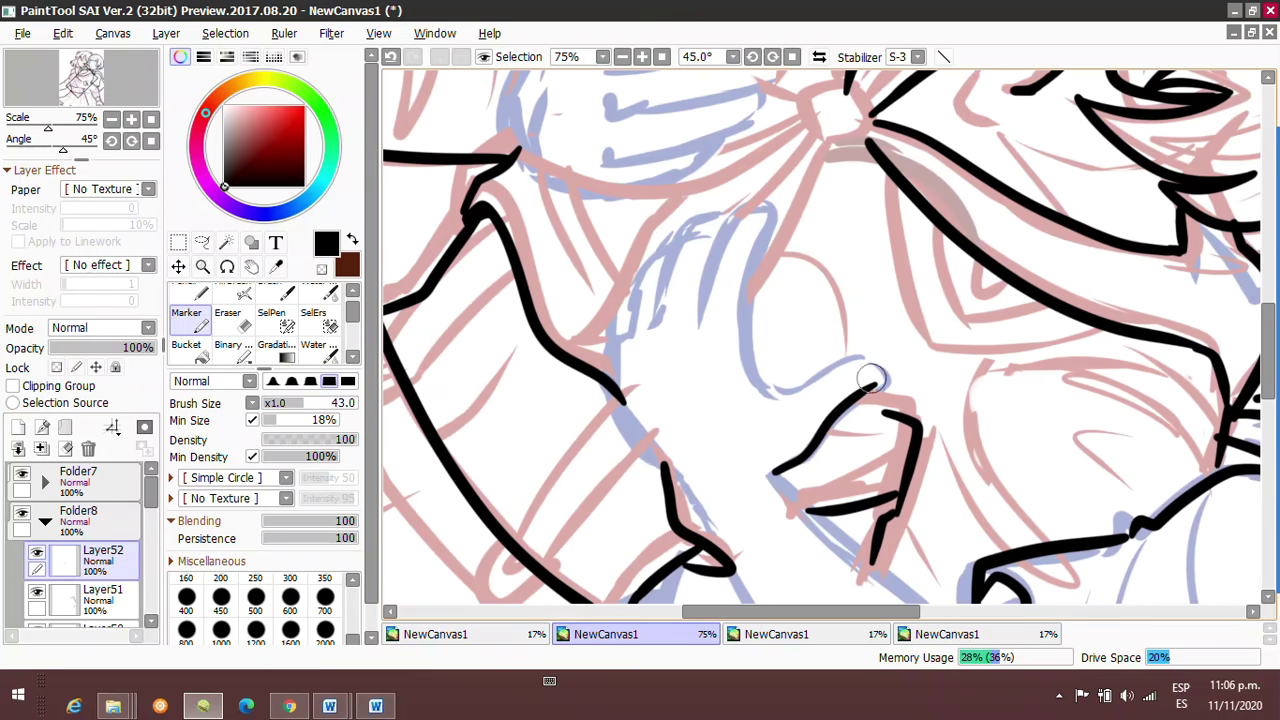
{"action": "left_click_drag", "start_coordinate": [756, 388], "coordinate": [872, 372]}
{"action": "key", "text": "ctrl+z"}
{"action": "left_click_drag", "start_coordinate": [742, 335], "coordinate": [768, 217]}
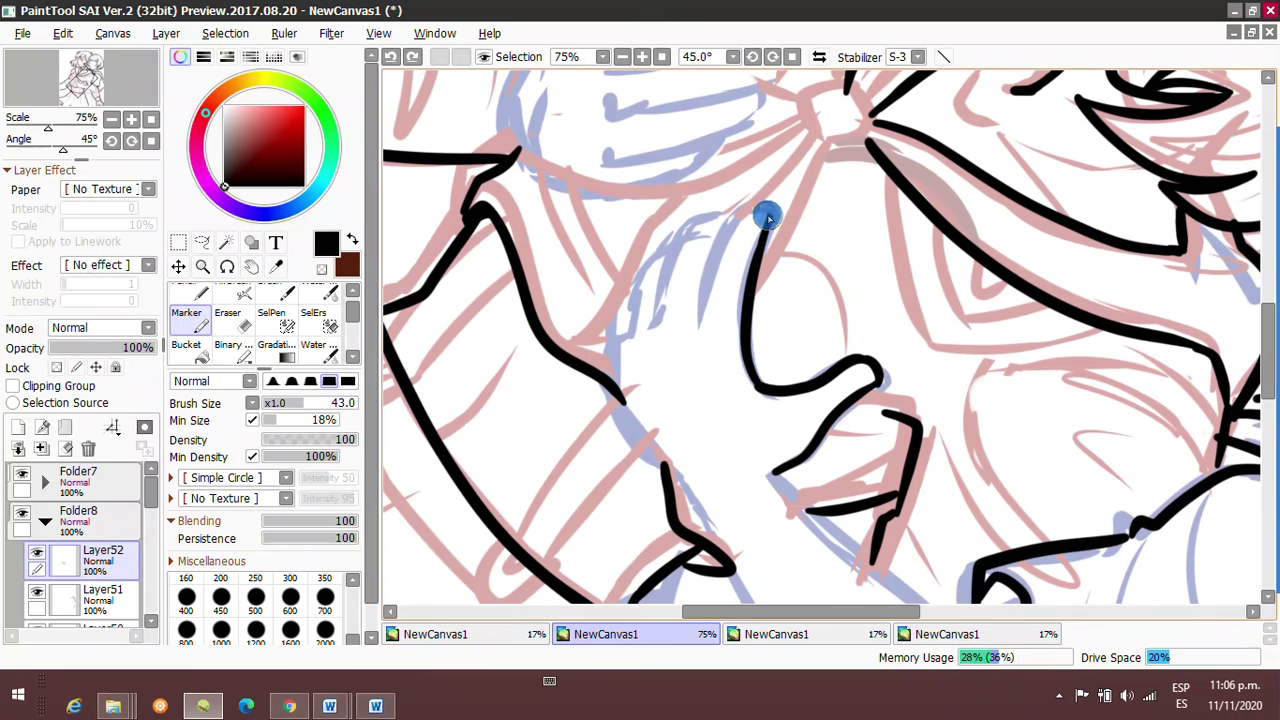
Ink the remaining fingers of the front hand and the outer edge of its palm down to the wrist.
{"action": "left_click_drag", "start_coordinate": [648, 346], "coordinate": [730, 200]}
{"action": "key", "text": "ctrl+z"}
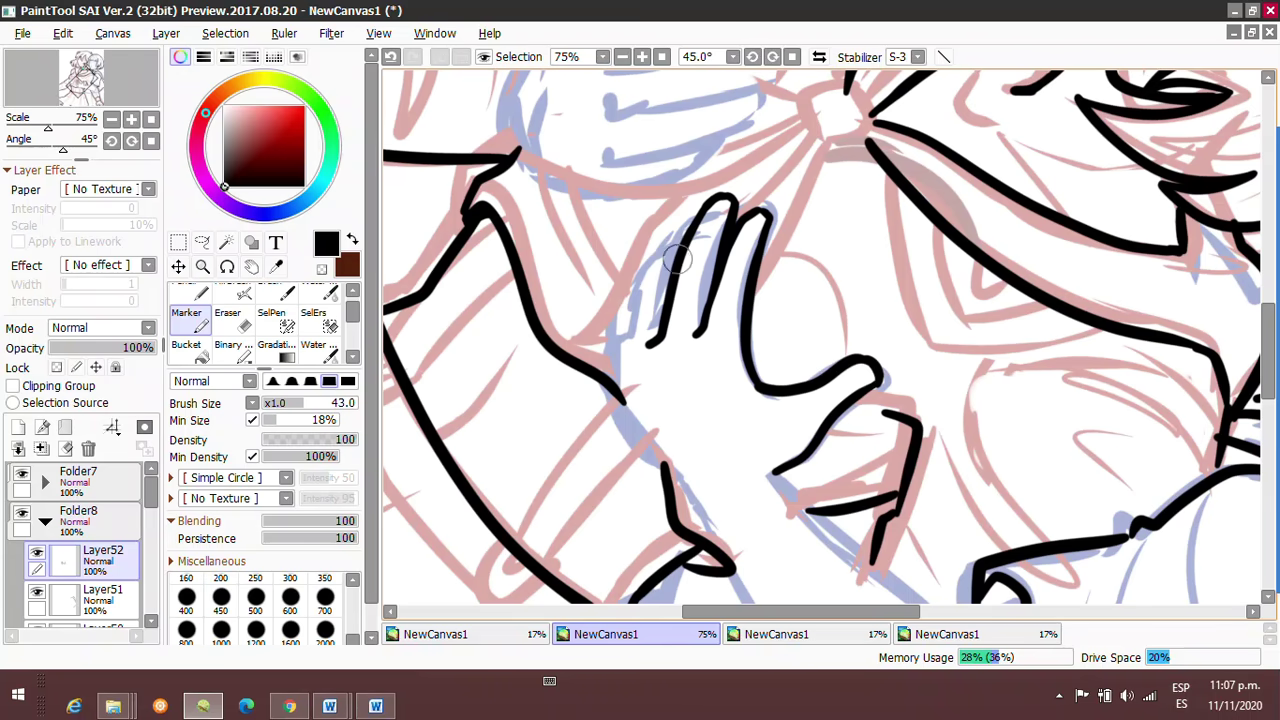
{"action": "scroll", "coordinate": [636, 296], "scroll_direction": "right", "scroll_amount": 2}
{"action": "scroll", "coordinate": [636, 296], "scroll_direction": "down", "scroll_amount": 2}
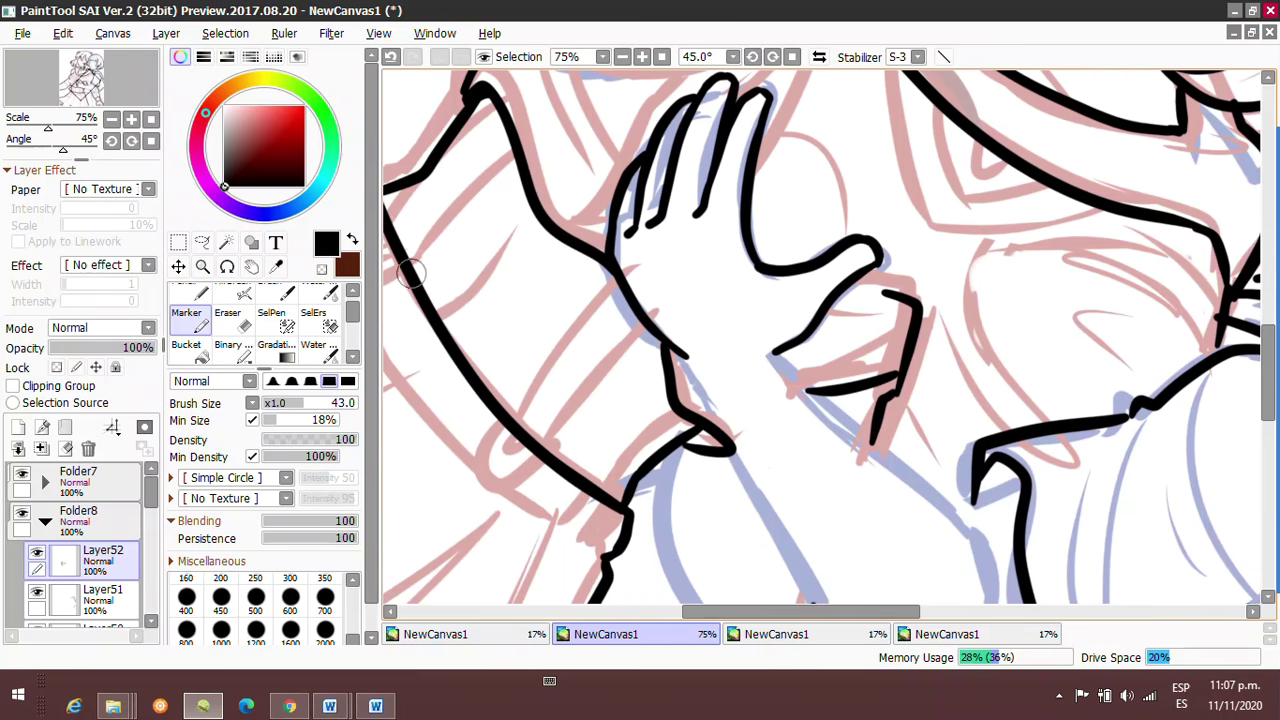
Select the front hand's thumb lines with a freehand selection and reshape them with the Deform transform.
{"action": "key", "text": "Delete"}
{"action": "key", "text": "Delete"}
{"action": "key", "text": "Delete"}
{"action": "left_click", "coordinate": [202, 242]}
{"action": "left_click_drag", "start_coordinate": [760, 205], "coordinate": [762, 380]}
{"action": "key", "text": "ctrl+t"}
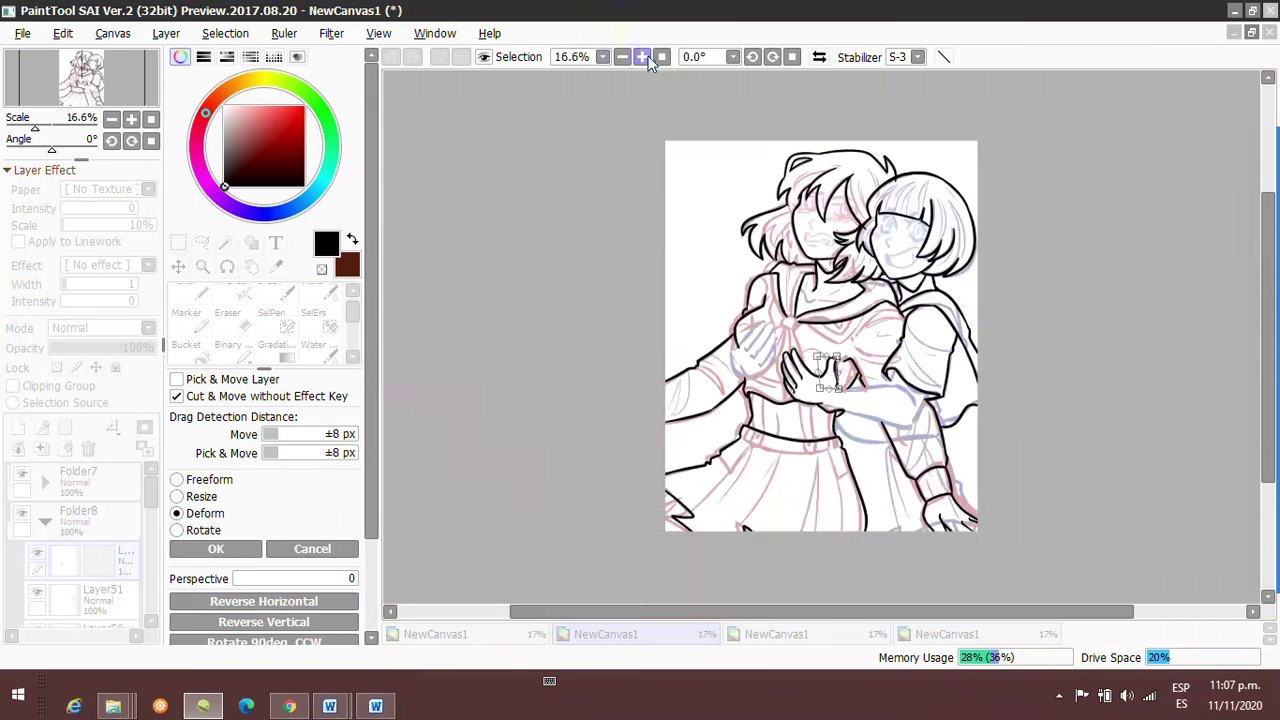
{"action": "key", "text": "Return"}
{"action": "key", "text": "ctrl+t"}
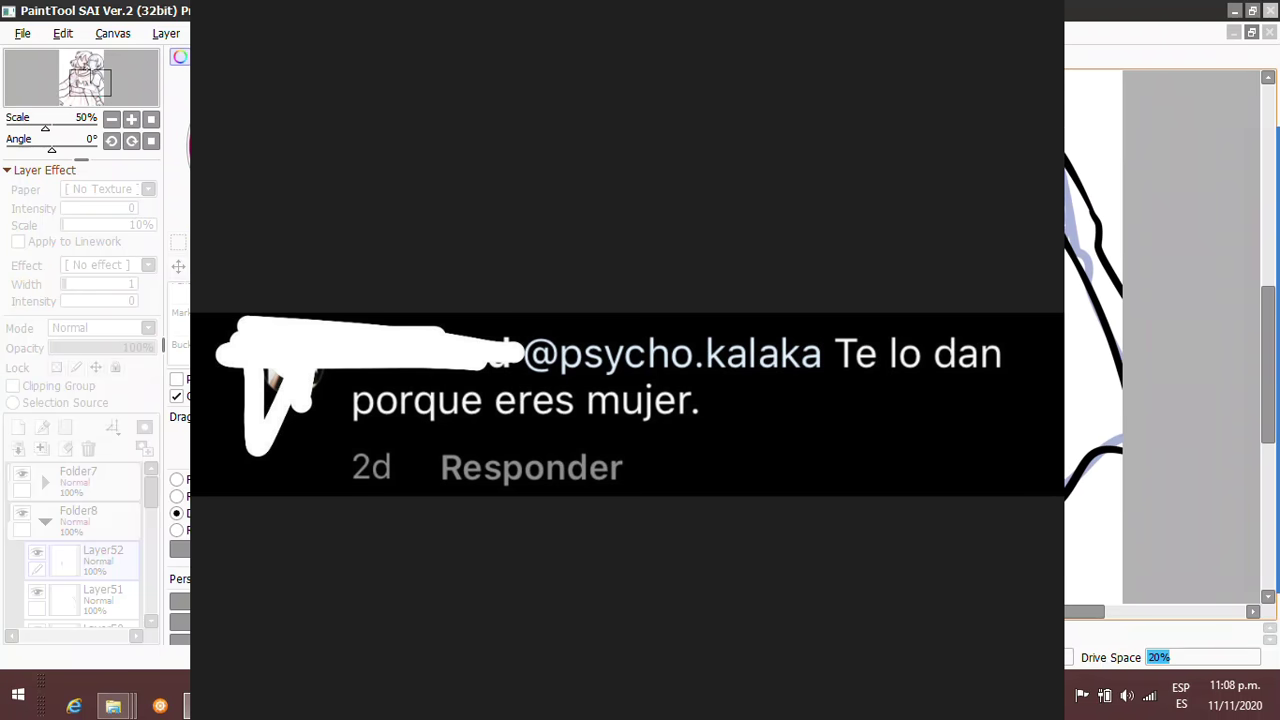
{"action": "key", "text": "Return"}
Ink the lower and upper edges of the second character's forearm on a new layer.
{"action": "key", "text": "ctrl+shift+n"}
{"action": "mouse_move", "coordinate": [665, 445]}
{"action": "left_mouse_down"}
{"action": "mouse_move", "coordinate": [903, 510]}
{"action": "mouse_move", "coordinate": [873, 450]}
{"action": "left_mouse_up"}
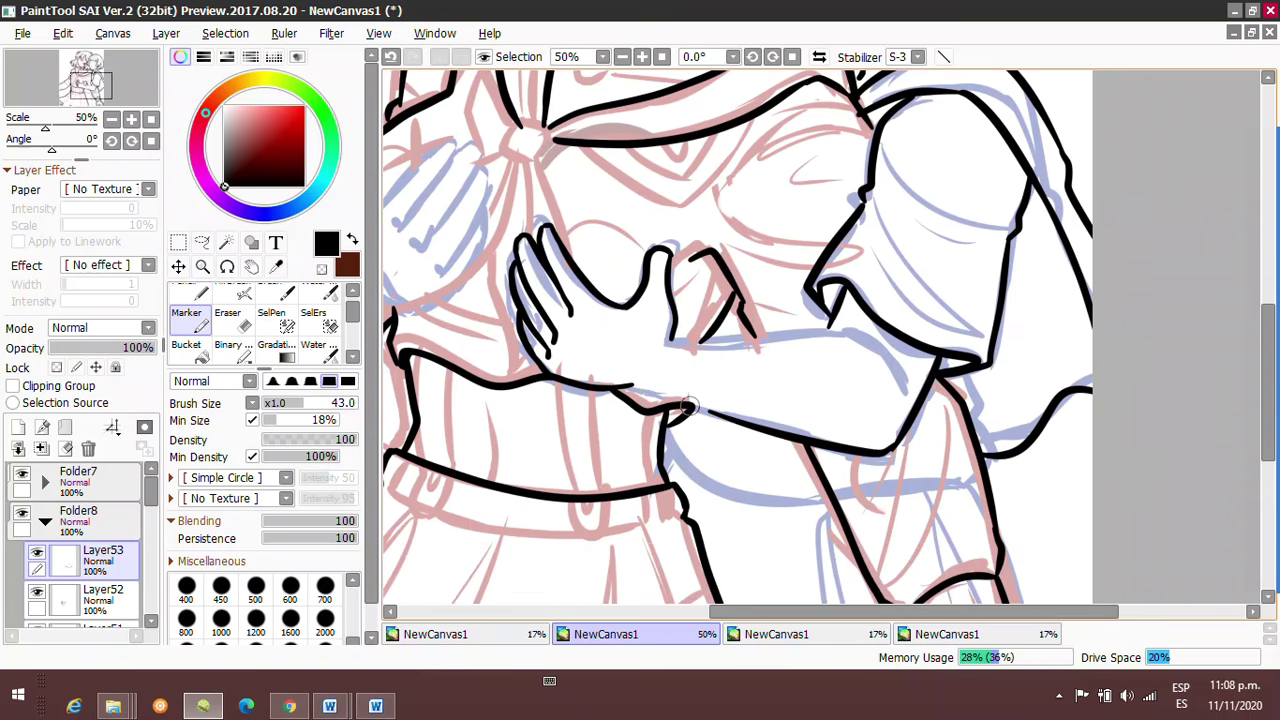
{"action": "key", "text": "End"}
{"action": "key", "text": "End"}
{"action": "key", "text": "End"}
{"action": "key", "text": "End"}
{"action": "key", "text": "End"}
{"action": "key", "text": "End"}
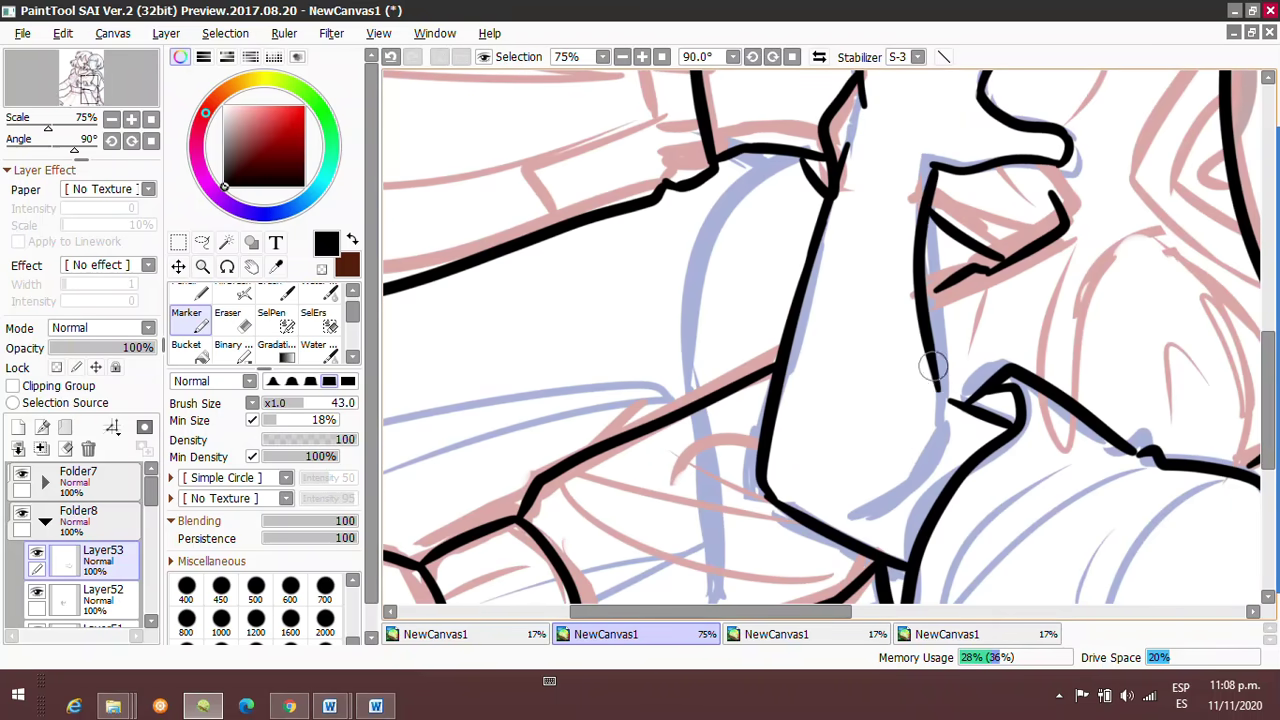
{"action": "key", "text": "Home"}
Select the forearm's upper edge with a freehand selection and transform it to sit slightly higher.
{"action": "left_click", "coordinate": [661, 57]}
{"action": "key", "text": "a"}
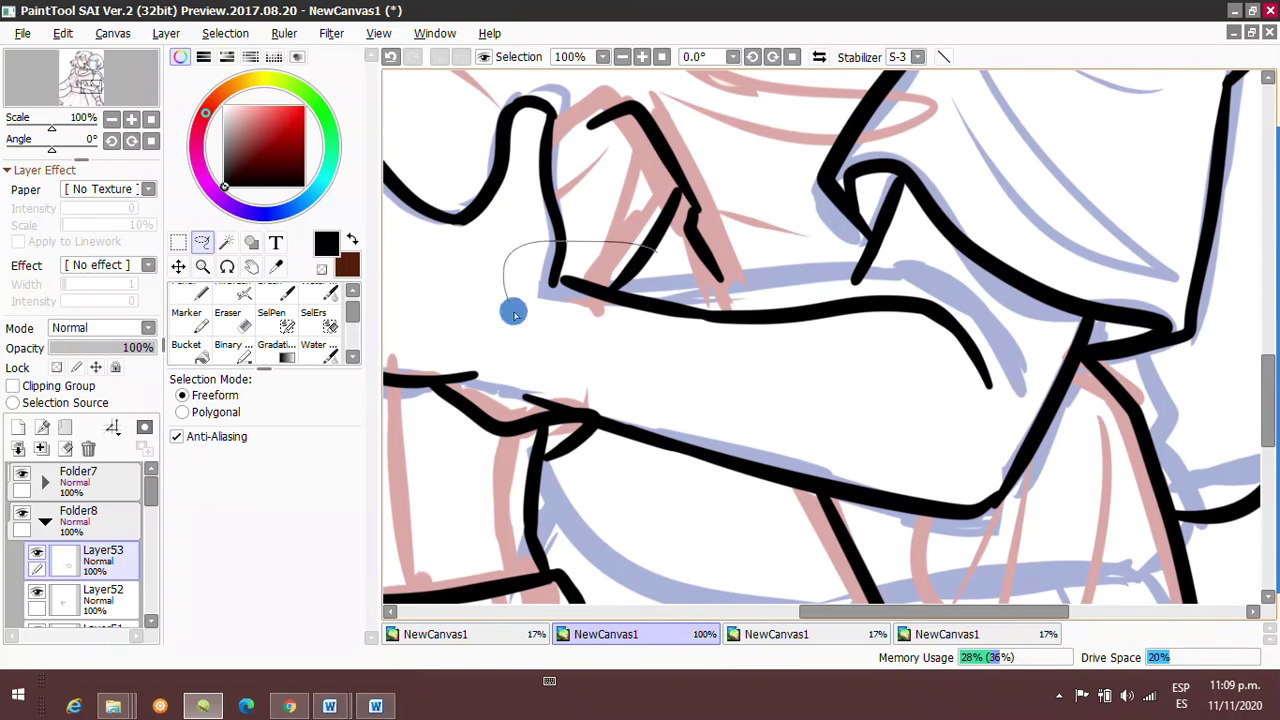
{"action": "key", "text": "ctrl+t"}
{"action": "mouse_move", "coordinate": [514, 309]}
{"action": "left_mouse_down"}
{"action": "mouse_move", "coordinate": [997, 328]}
{"action": "mouse_move", "coordinate": [995, 316]}
{"action": "left_mouse_up"}
{"action": "key", "text": "Return"}
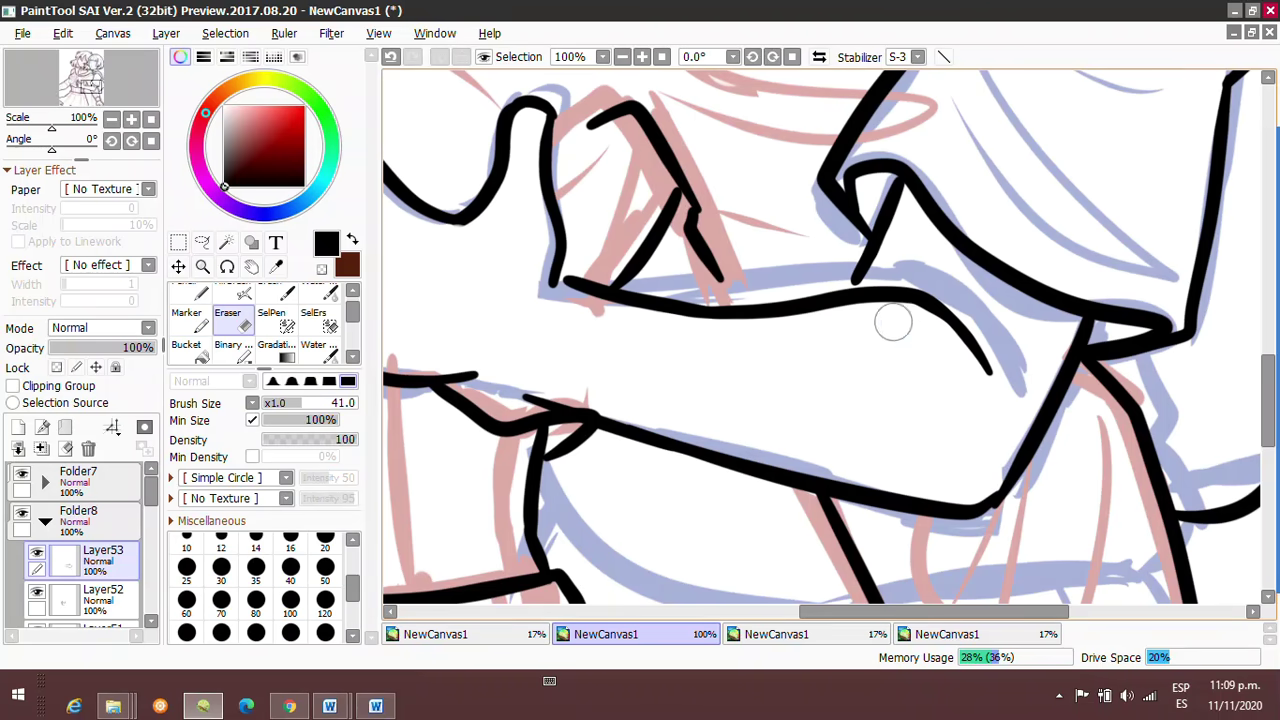
Switch to the front hand's layer and deform the whole inked hand into a smaller shape that meets the forearm.
{"action": "key", "text": "v"}
{"action": "left_click", "coordinate": [772, 57]}
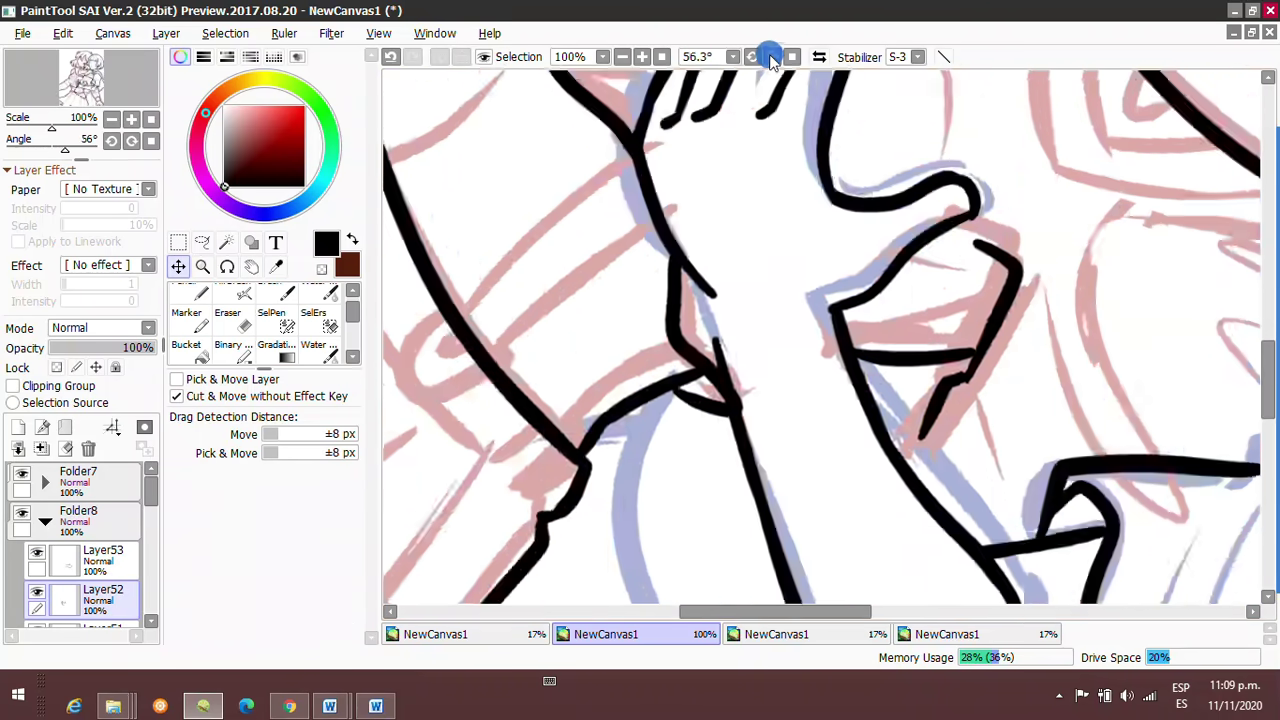
{"action": "left_click", "coordinate": [622, 57]}
{"action": "key", "text": "ctrl+t"}
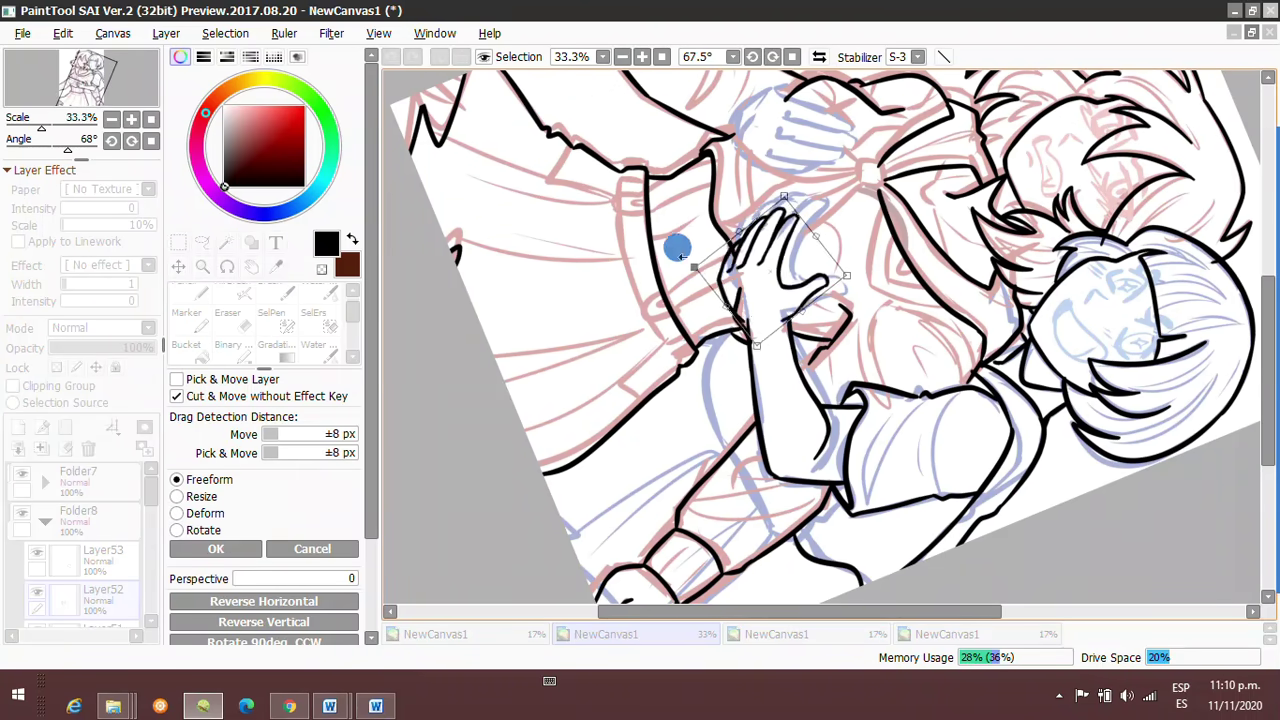
{"action": "key", "text": "Delete"}
{"action": "scroll", "coordinate": [781, 221], "scroll_direction": "up", "scroll_amount": 1}
{"action": "left_click", "coordinate": [177, 513]}
{"action": "scroll", "coordinate": [857, 281], "scroll_direction": "up", "scroll_amount": 1}
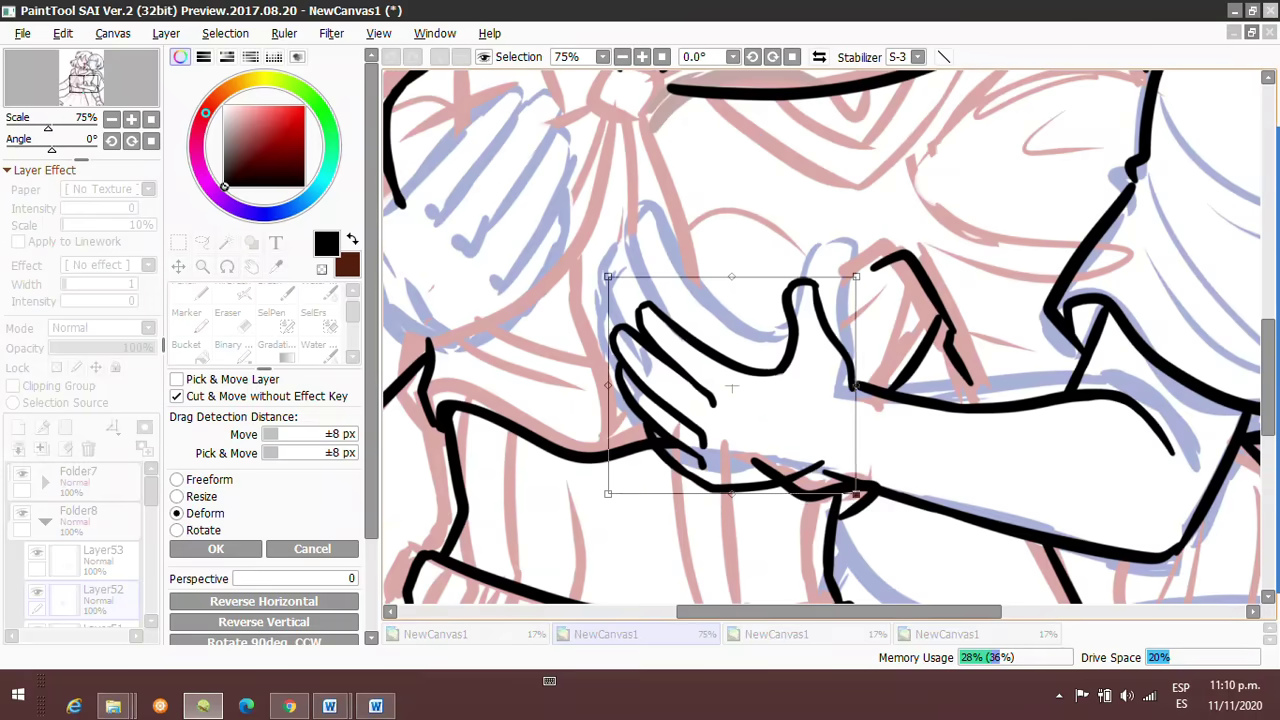
{"action": "left_click_drag", "start_coordinate": [857, 281], "coordinate": [777, 343]}
{"action": "key", "text": "Return"}
{"action": "scroll", "coordinate": [777, 343], "scroll_direction": "down", "scroll_amount": 4}
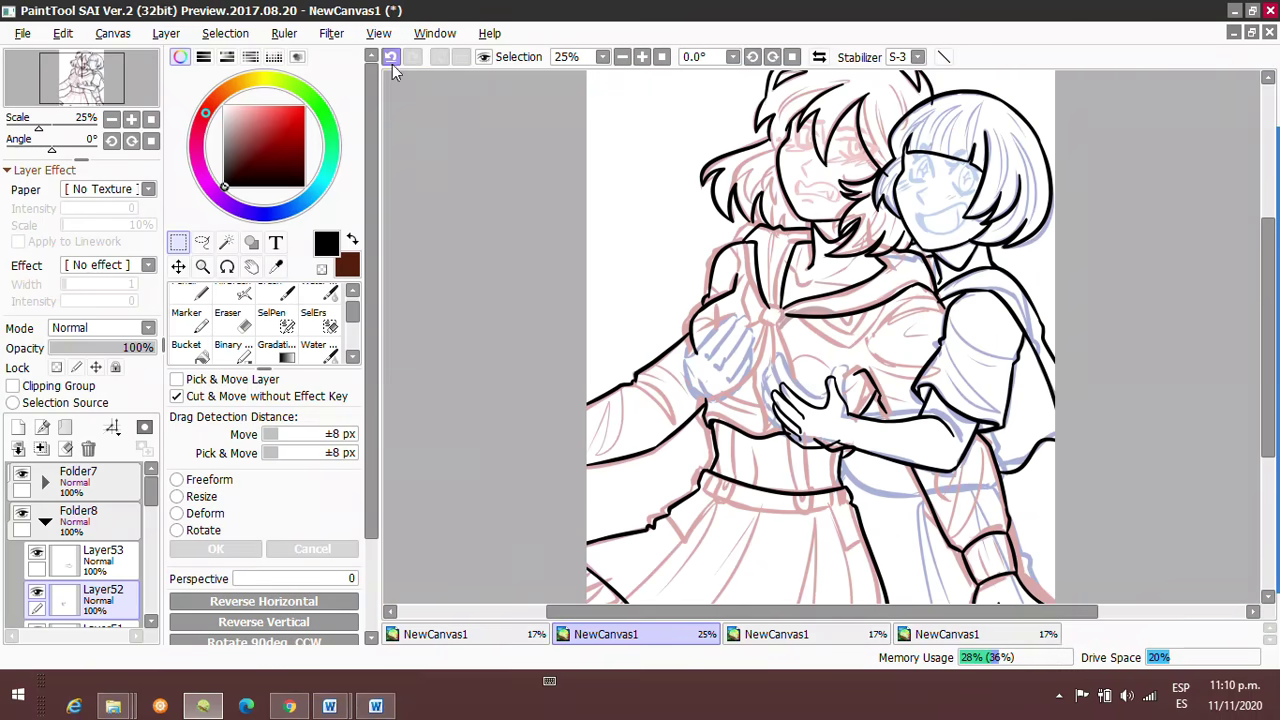
Select the whole front hand and deform it again to adjust how it joins the wrist.
{"action": "scroll", "coordinate": [790, 340], "scroll_direction": "up", "scroll_amount": 2}
{"action": "key", "text": "l"}
{"action": "key", "text": "ctrl+t"}
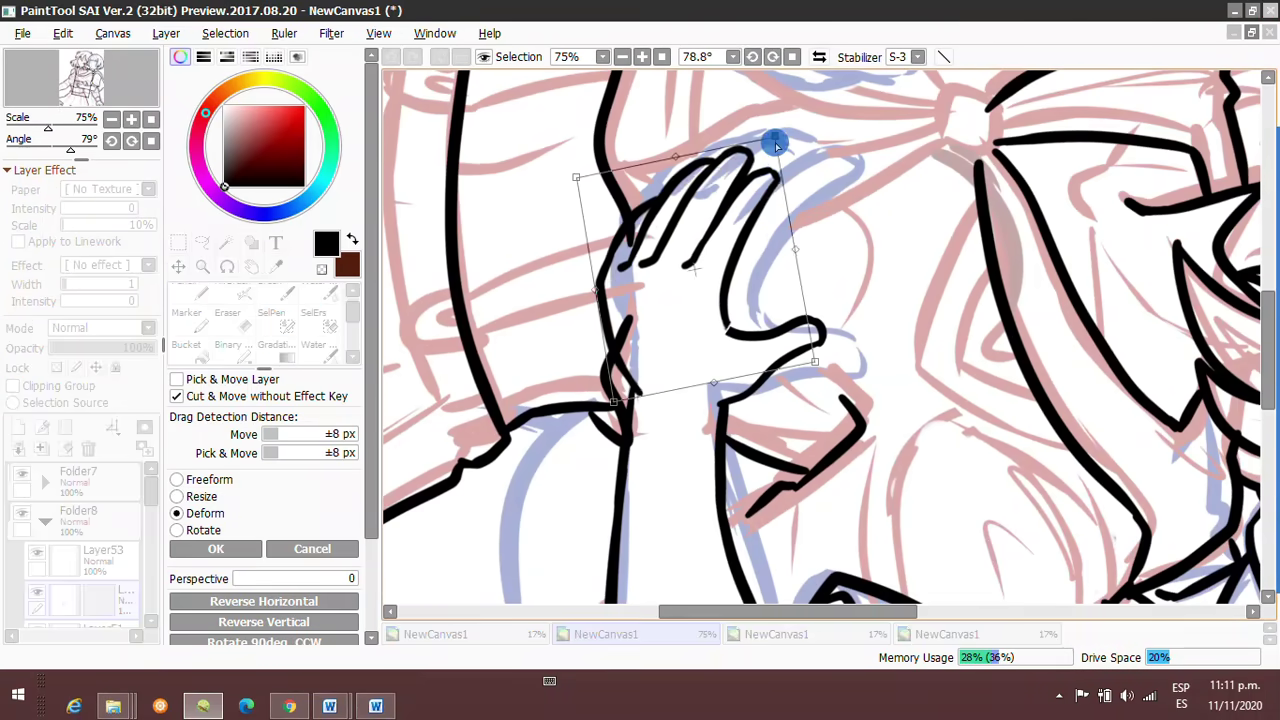
{"action": "key", "text": "Return"}
Select only the resized hand's thumb freehand and deform it toward the sketched thumb.
{"action": "left_click", "coordinate": [641, 57]}
{"action": "left_click_drag", "start_coordinate": [645, 290], "coordinate": [660, 450]}
{"action": "key", "text": "ctrl+t"}
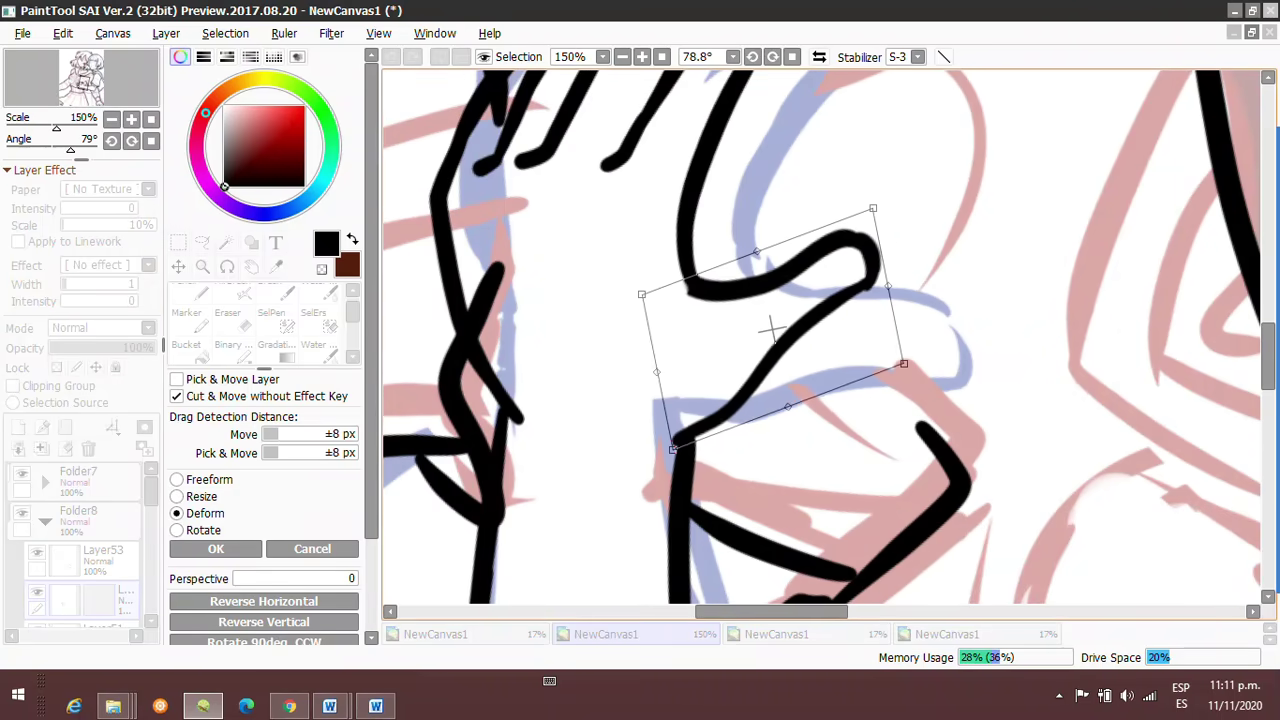
{"action": "key", "text": "Return"}
Ink the outline and fingers of the second character's other hand, on the first character's chest, on a new layer.
{"action": "scroll", "coordinate": [656, 320], "scroll_direction": "up", "scroll_amount": 3}
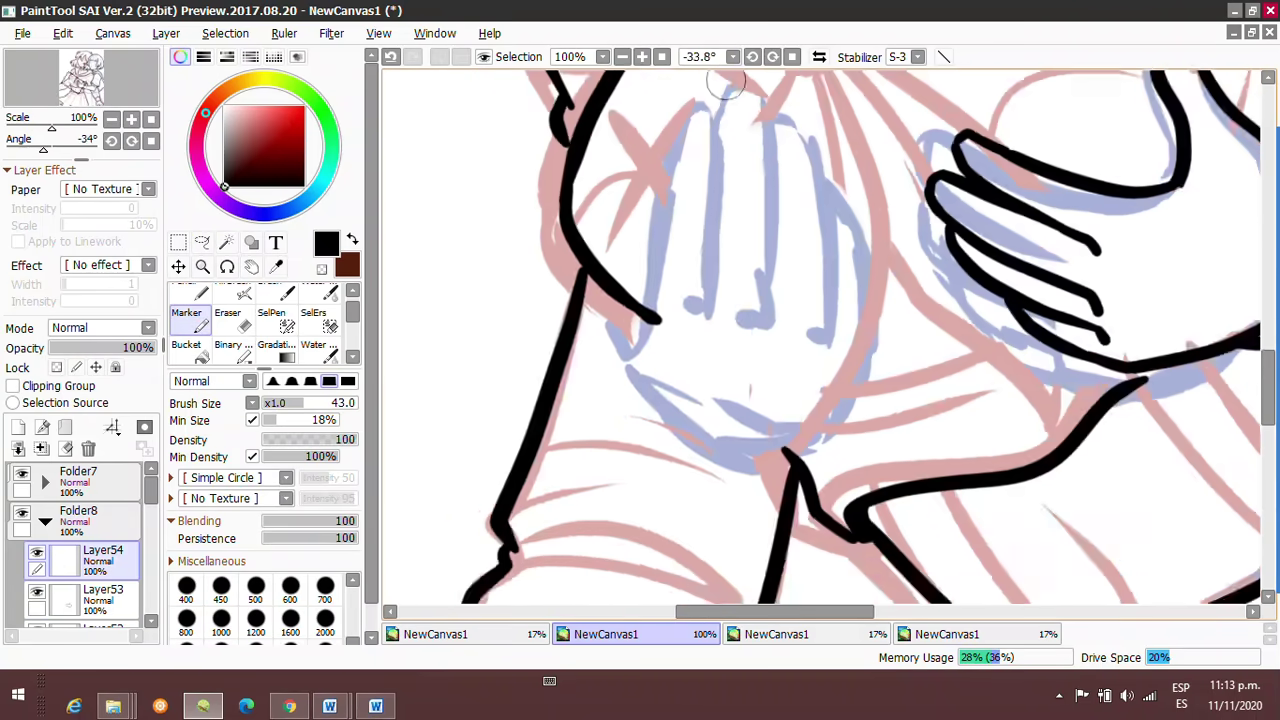
{"action": "left_click_drag", "start_coordinate": [656, 320], "coordinate": [668, 445]}
{"action": "left_click", "coordinate": [411, 57]}
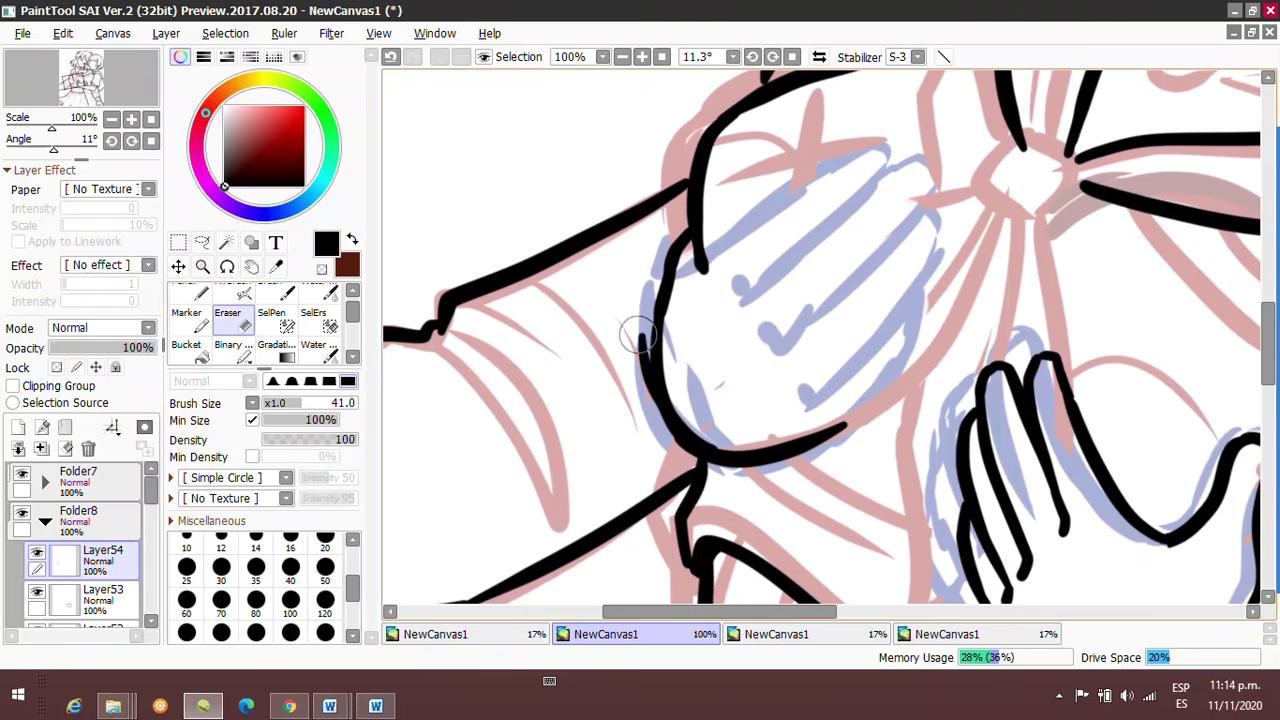
{"action": "scroll", "coordinate": [703, 295], "scroll_direction": "up", "scroll_amount": 1}
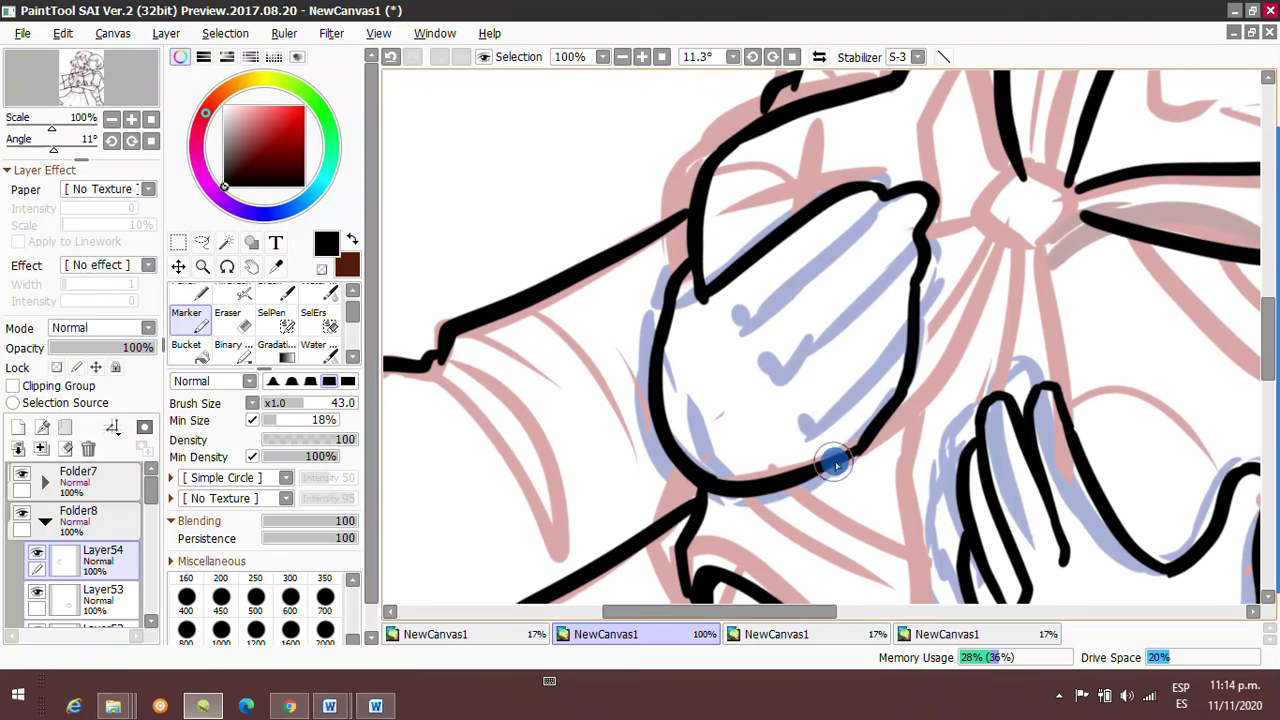
{"action": "left_click_drag", "start_coordinate": [834, 463], "coordinate": [770, 280]}
{"action": "key", "text": "Home"}
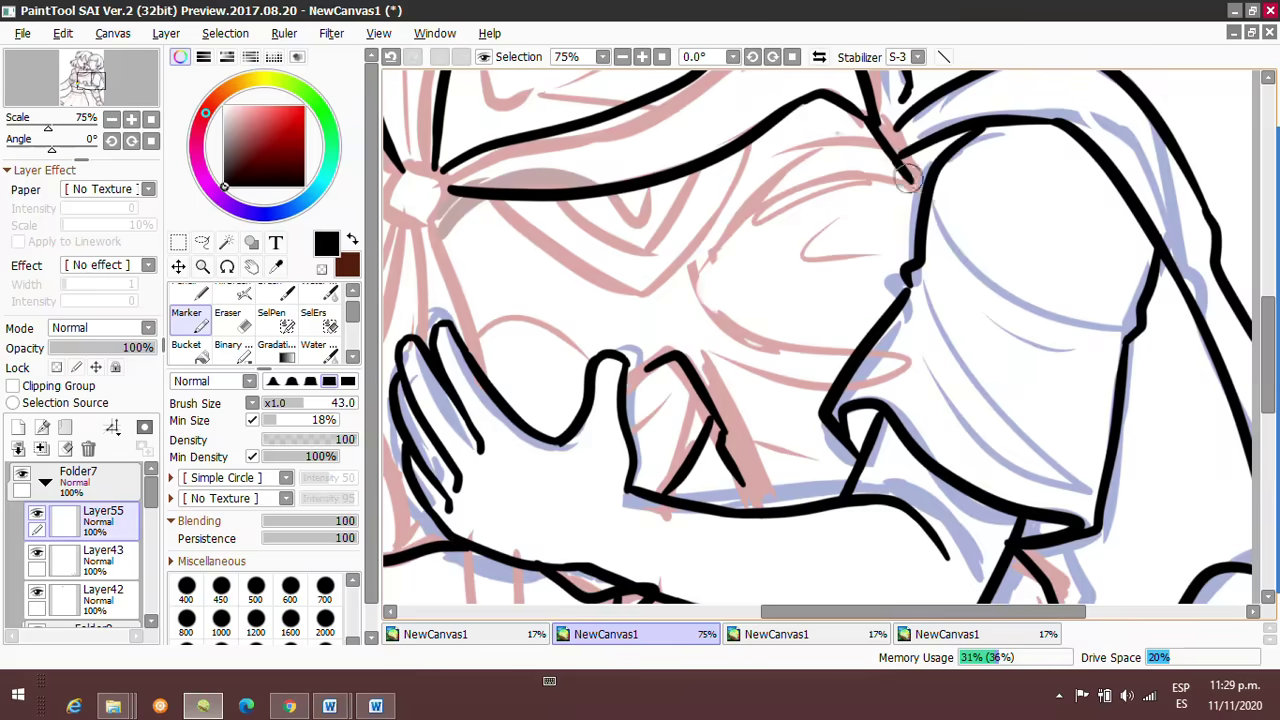
Ink the second character's curved waist edge below the forearm on a new layer in Folder8.
{"action": "key", "text": "Home"}
{"action": "left_click", "coordinate": [661, 57]}
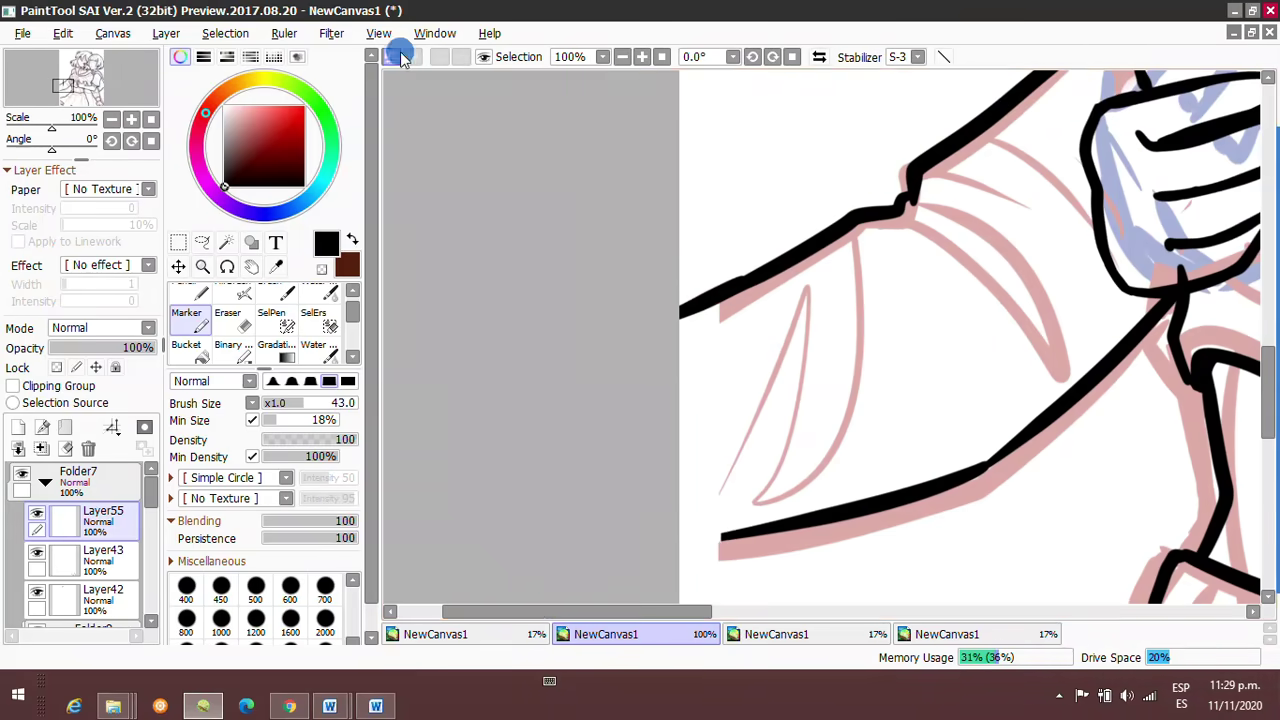
{"action": "key", "text": "Home"}
{"action": "scroll", "coordinate": [700, 250], "scroll_direction": "up", "scroll_amount": 2}
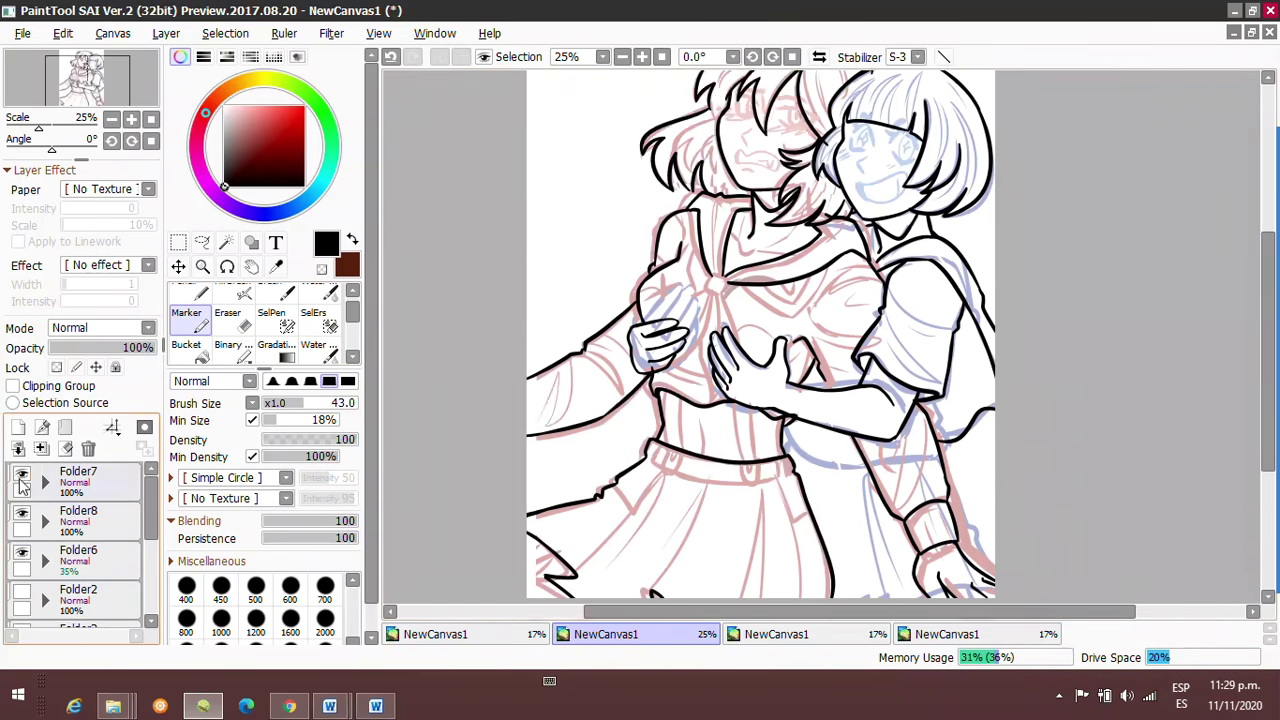
{"action": "left_click_drag", "start_coordinate": [700, 250], "coordinate": [690, 210]}
{"action": "scroll", "coordinate": [690, 210], "scroll_direction": "up", "scroll_amount": 1}
{"action": "left_click", "coordinate": [661, 57]}
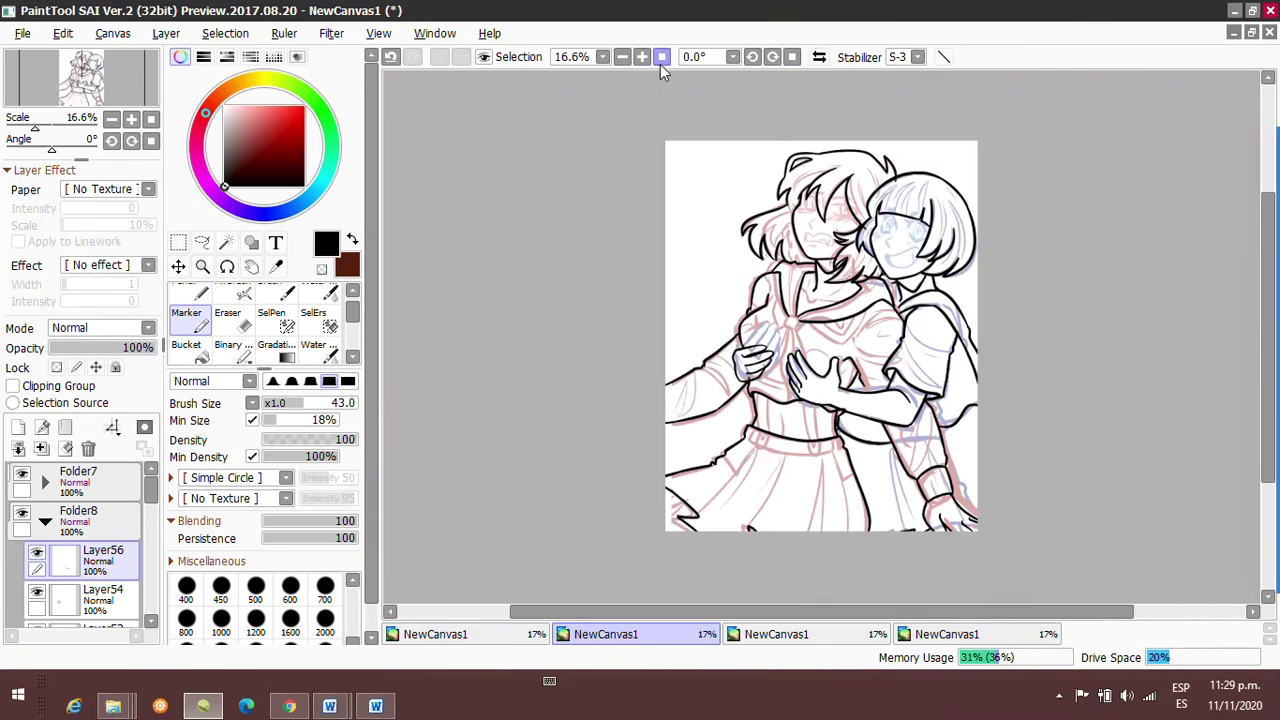
{"action": "scroll", "coordinate": [880, 386], "scroll_direction": "up", "scroll_amount": 3}
{"action": "key", "text": "Home"}
{"action": "scroll", "coordinate": [93, 555], "scroll_direction": "down", "scroll_amount": 3}
{"action": "left_click", "coordinate": [93, 550]}
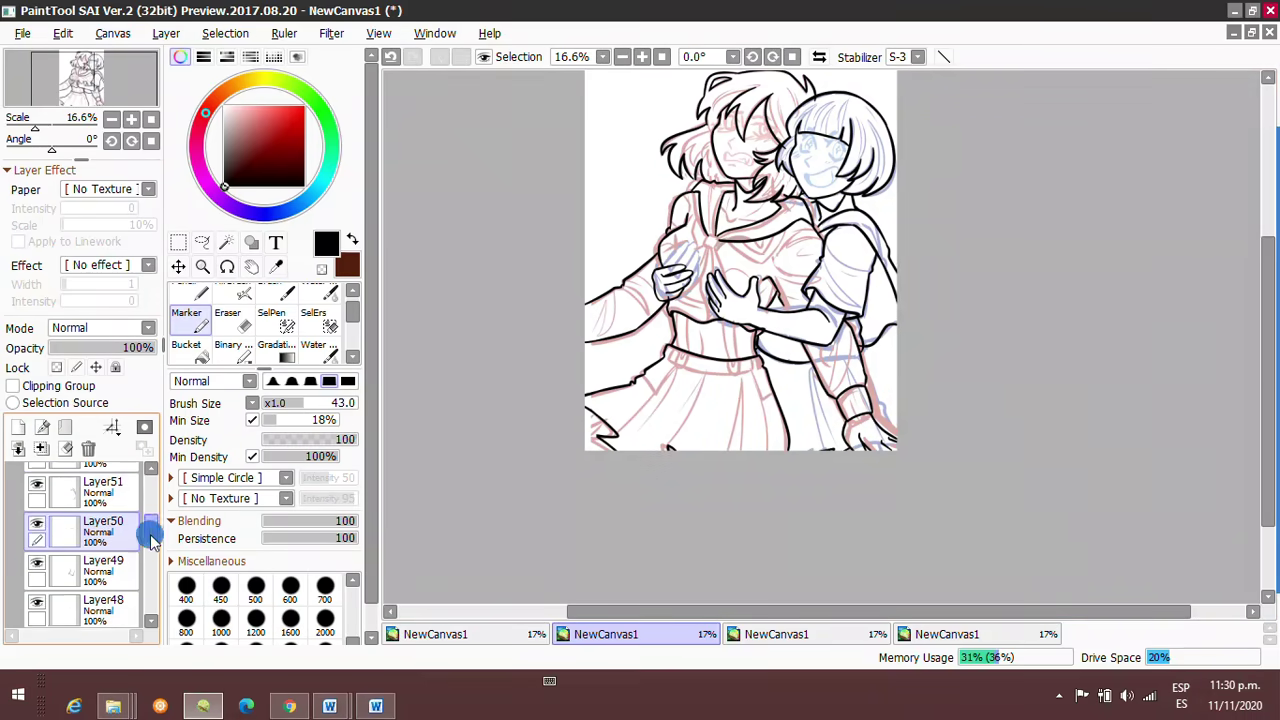
{"action": "scroll", "coordinate": [93, 550], "scroll_direction": "up", "scroll_amount": 1}
{"action": "key", "text": "e"}
{"action": "scroll", "coordinate": [729, 247], "scroll_direction": "up", "scroll_amount": 4}
{"action": "key", "text": "Home"}
{"action": "scroll", "coordinate": [93, 550], "scroll_direction": "up", "scroll_amount": 5}
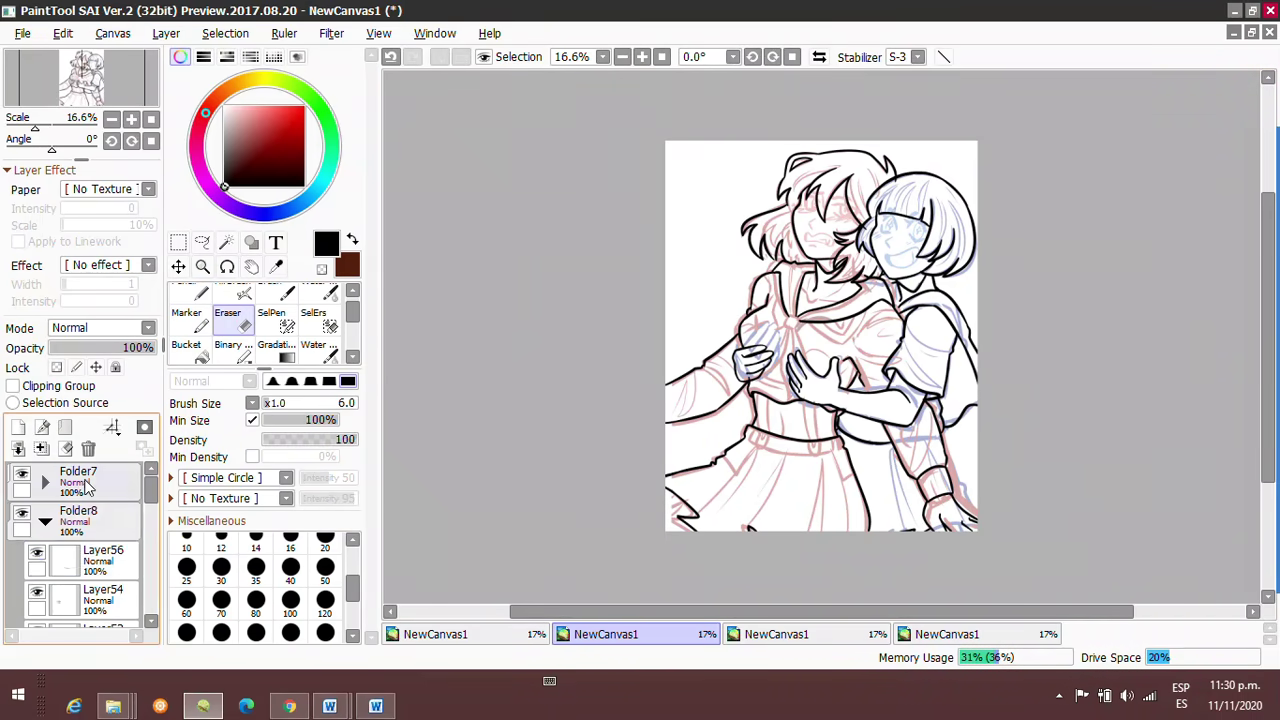
Ink the round scarf knot and its hanging ribbon tails on a new layer in a new folder inside Folder7.
{"action": "left_click", "coordinate": [100, 555]}
{"action": "key", "text": "b"}
{"action": "scroll", "coordinate": [809, 134], "scroll_direction": "up", "scroll_amount": 4}
{"action": "mouse_move", "coordinate": [809, 134]}
{"action": "left_mouse_down"}
{"action": "mouse_move", "coordinate": [822, 255]}
{"action": "mouse_move", "coordinate": [665, 470]}
{"action": "left_mouse_up"}
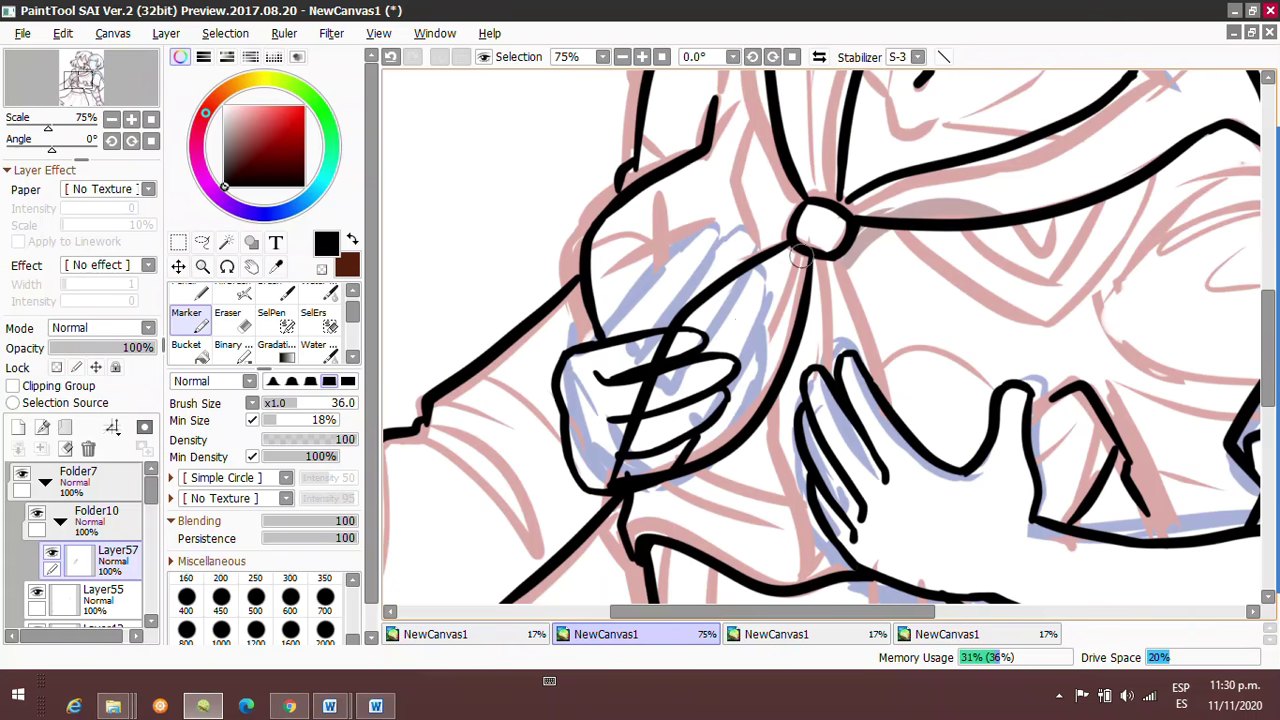
{"action": "mouse_move", "coordinate": [805, 255]}
{"action": "left_mouse_down"}
{"action": "mouse_move", "coordinate": [720, 385]}
{"action": "mouse_move", "coordinate": [850, 540]}
{"action": "left_mouse_up"}
Erase the ribbon tail lines that overlap the second character's hands, using eraser size 21.
{"action": "key", "text": "e"}
{"action": "left_click", "coordinate": [290, 567]}
{"action": "left_click_drag", "start_coordinate": [695, 345], "coordinate": [650, 405]}
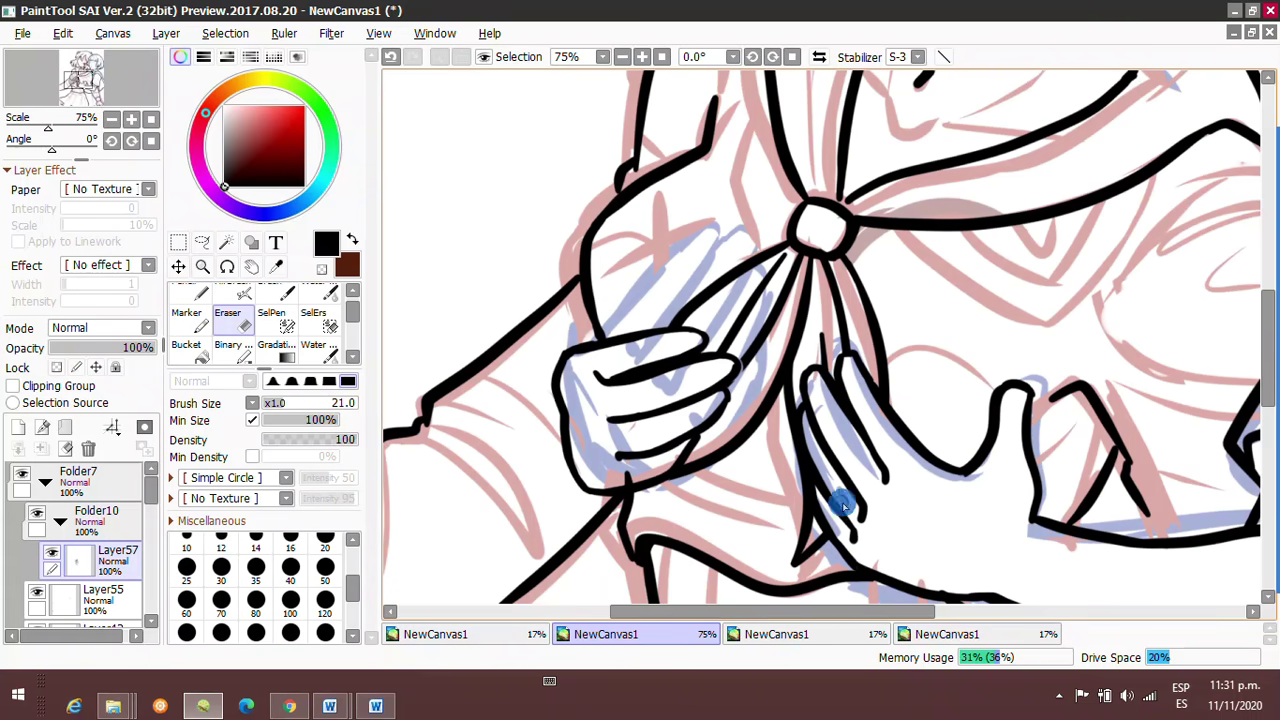
Ink the pointed garment edge below the scarf, its inner stripe and the collar's side edge on a new layer.
{"action": "key", "text": "b"}
{"action": "key", "text": "ctrl+shift+n"}
{"action": "mouse_move", "coordinate": [889, 228]}
{"action": "left_mouse_down"}
{"action": "mouse_move", "coordinate": [743, 343]}
{"action": "mouse_move", "coordinate": [1040, 275]}
{"action": "left_mouse_up"}
{"action": "scroll", "coordinate": [605, 165], "scroll_direction": "up", "scroll_amount": 1}
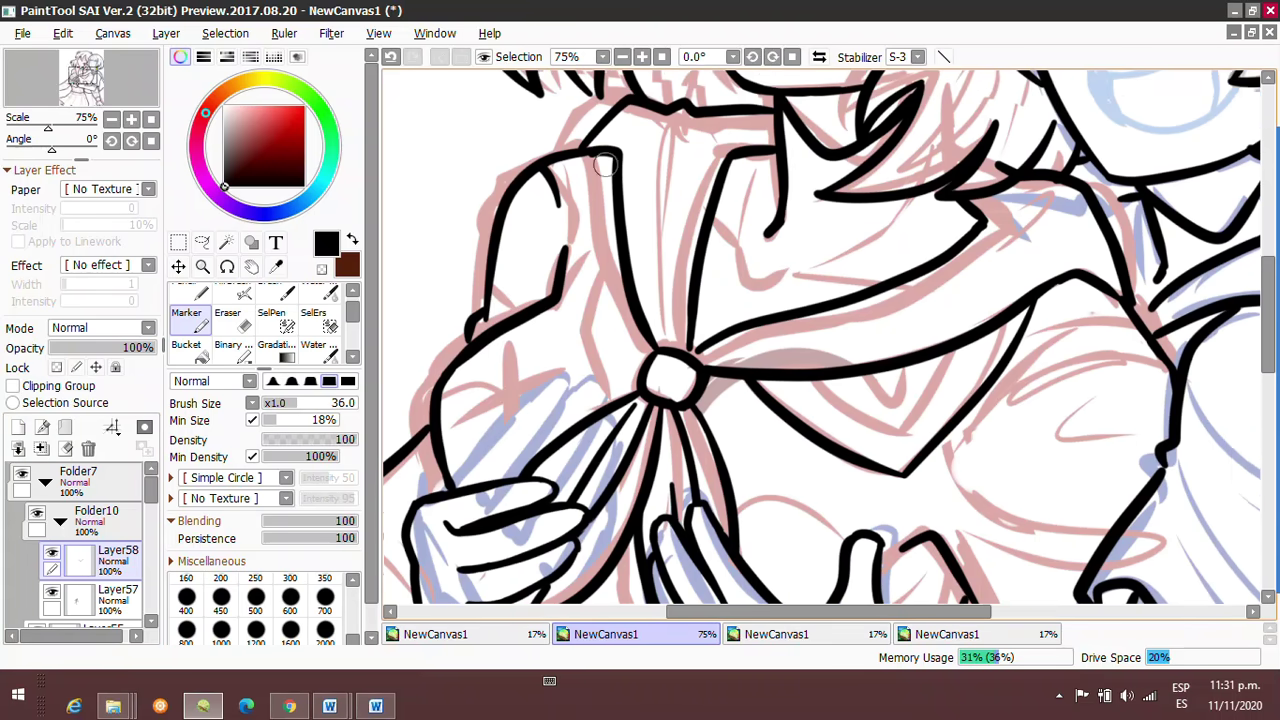
{"action": "scroll", "coordinate": [605, 165], "scroll_direction": "right", "scroll_amount": 2}
{"action": "scroll", "coordinate": [700, 345], "scroll_direction": "down", "scroll_amount": 1}
{"action": "scroll", "coordinate": [769, 207], "scroll_direction": "left", "scroll_amount": 4}
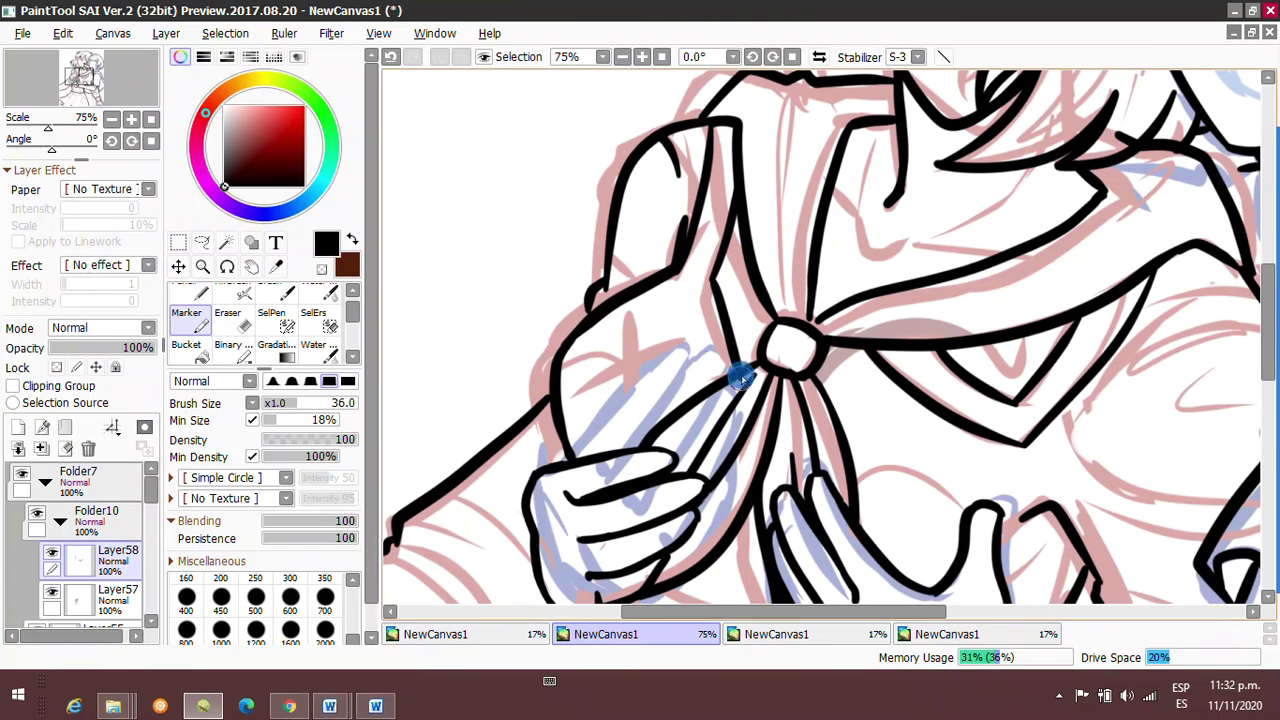
Ink the vertical seam lines on the first character's waist panel and the lower edge and ends of the belt.
{"action": "scroll", "coordinate": [740, 378], "scroll_direction": "down", "scroll_amount": 3}
{"action": "scroll", "coordinate": [420, 86], "scroll_direction": "right", "scroll_amount": 1}
{"action": "scroll", "coordinate": [598, 448], "scroll_direction": "down", "scroll_amount": 4}
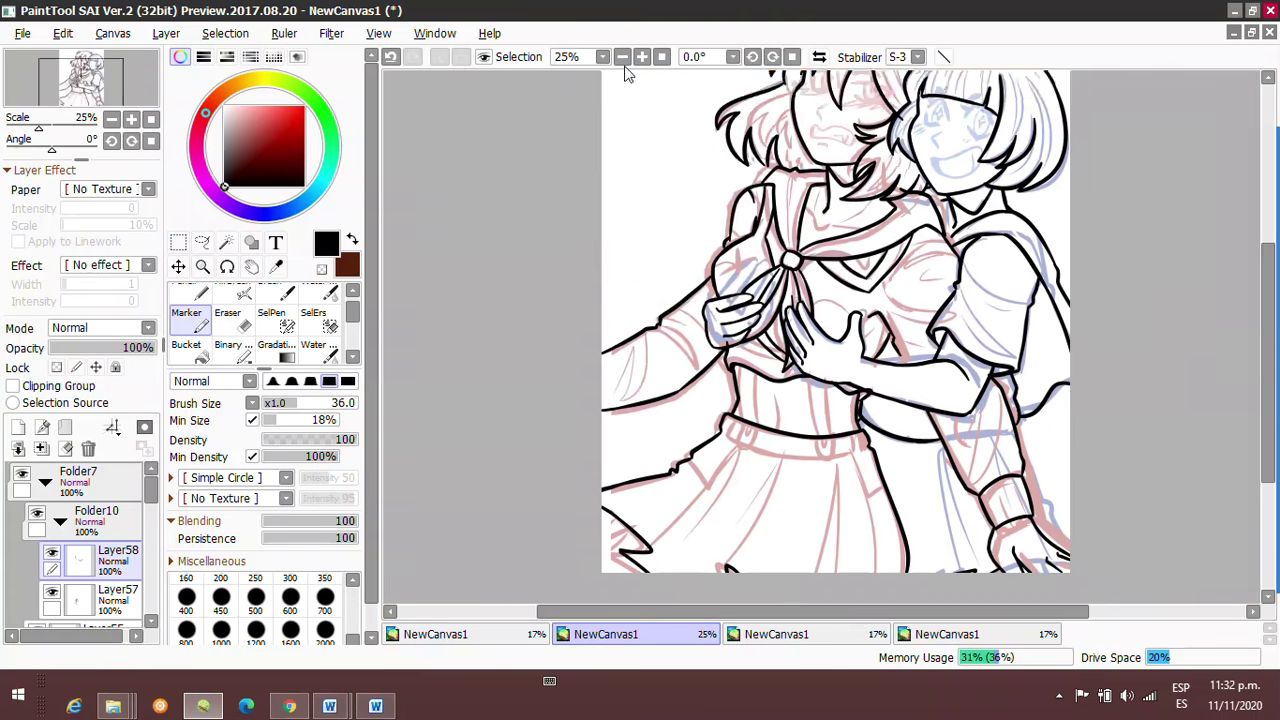
{"action": "scroll", "coordinate": [960, 477], "scroll_direction": "up", "scroll_amount": 6}
{"action": "scroll", "coordinate": [709, 454], "scroll_direction": "down", "scroll_amount": 3}
{"action": "mouse_move", "coordinate": [562, 307]}
{"action": "left_mouse_down"}
{"action": "mouse_move", "coordinate": [950, 399]}
{"action": "mouse_move", "coordinate": [738, 389]}
{"action": "mouse_move", "coordinate": [586, 327]}
{"action": "mouse_move", "coordinate": [1061, 310]}
{"action": "left_mouse_up"}
{"action": "scroll", "coordinate": [523, 188], "scroll_direction": "down", "scroll_amount": 4}
{"action": "scroll", "coordinate": [806, 360], "scroll_direction": "up", "scroll_amount": 4}
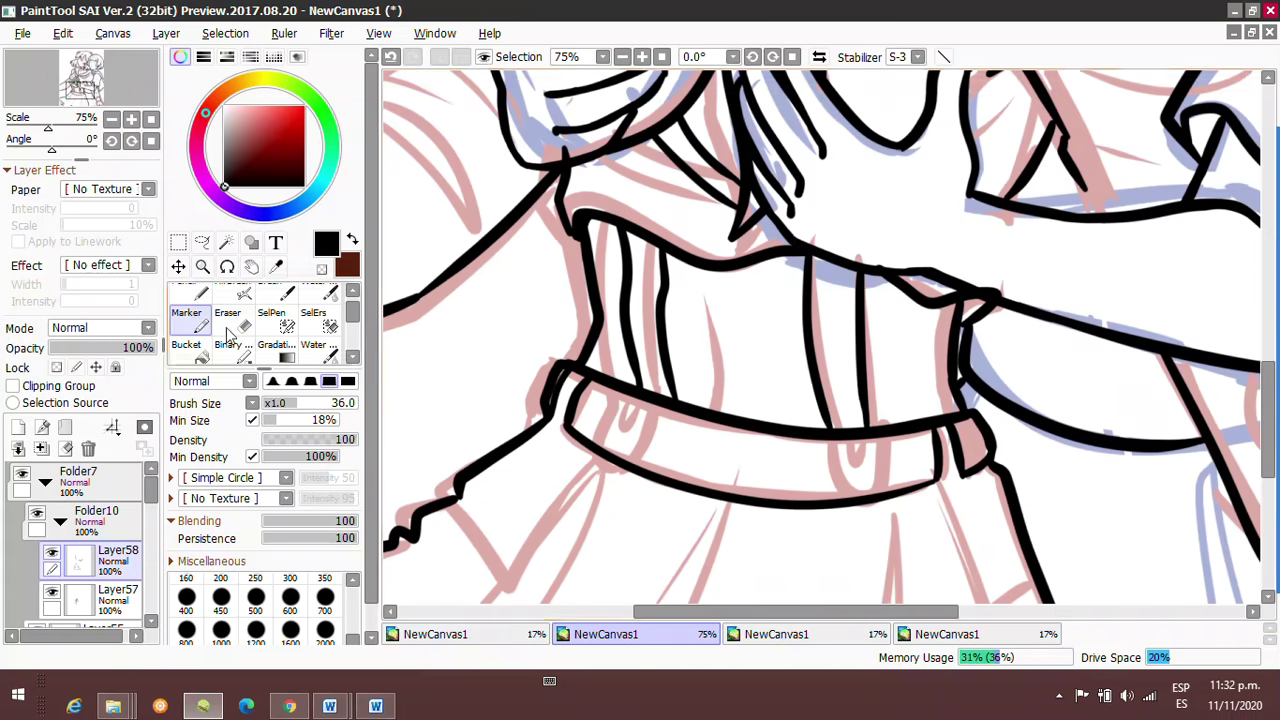
{"action": "left_click_drag", "start_coordinate": [847, 265], "coordinate": [827, 70]}
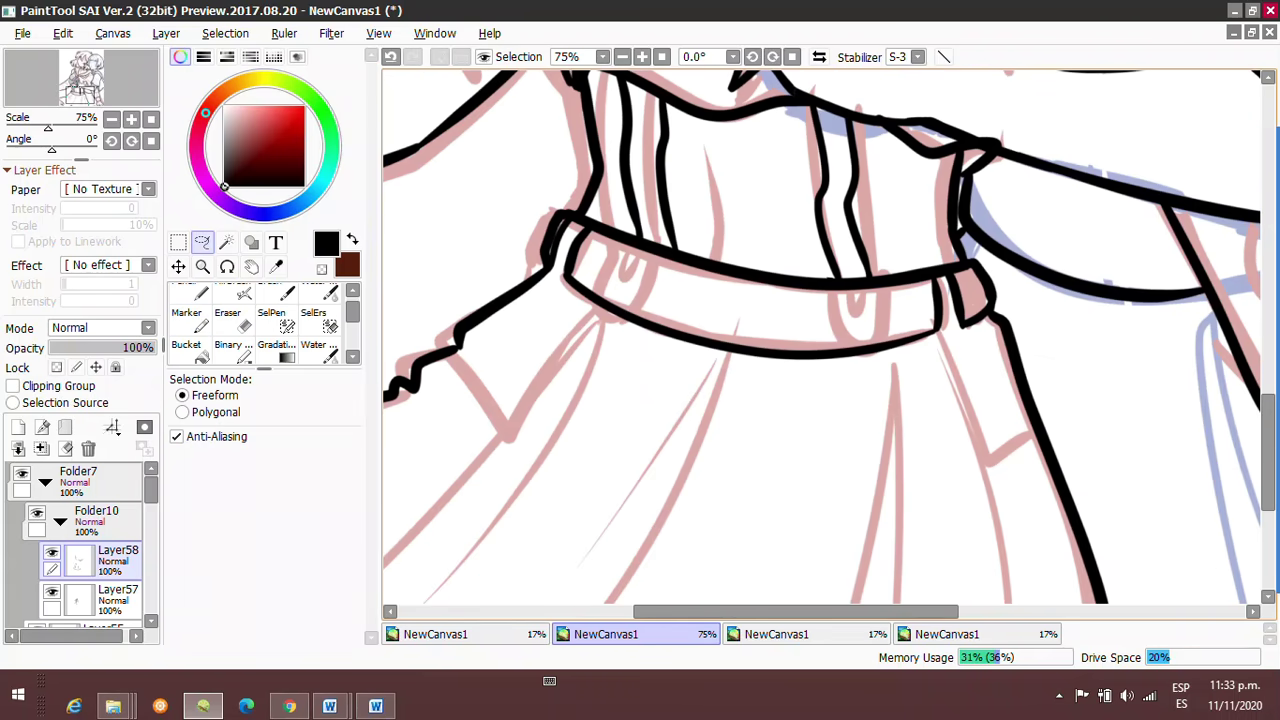
Select the newly inked waist and belt lines freehand and adjust them with a transform.
{"action": "left_click_drag", "start_coordinate": [560, 230], "coordinate": [550, 262]}
{"action": "key", "text": "ctrl+t"}
{"action": "scroll", "coordinate": [466, 277], "scroll_direction": "down", "scroll_amount": 4}
{"action": "key", "text": "Return"}
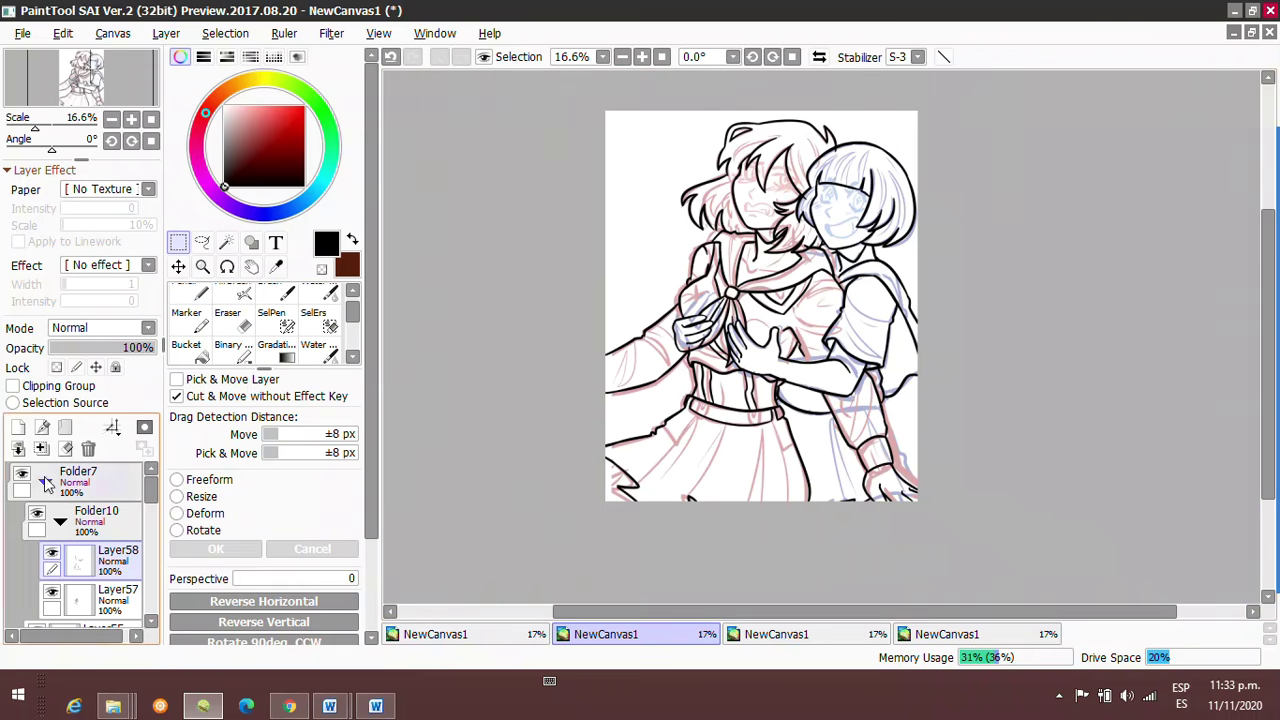
Create a new folder with a layer and ink the inner strands of the second character's bob hair with the Marker.
{"action": "left_click", "coordinate": [65, 427]}
{"action": "left_click", "coordinate": [18, 427]}
{"action": "left_click", "coordinate": [186, 318]}
{"action": "scroll", "coordinate": [785, 252], "scroll_direction": "up", "scroll_amount": 3}
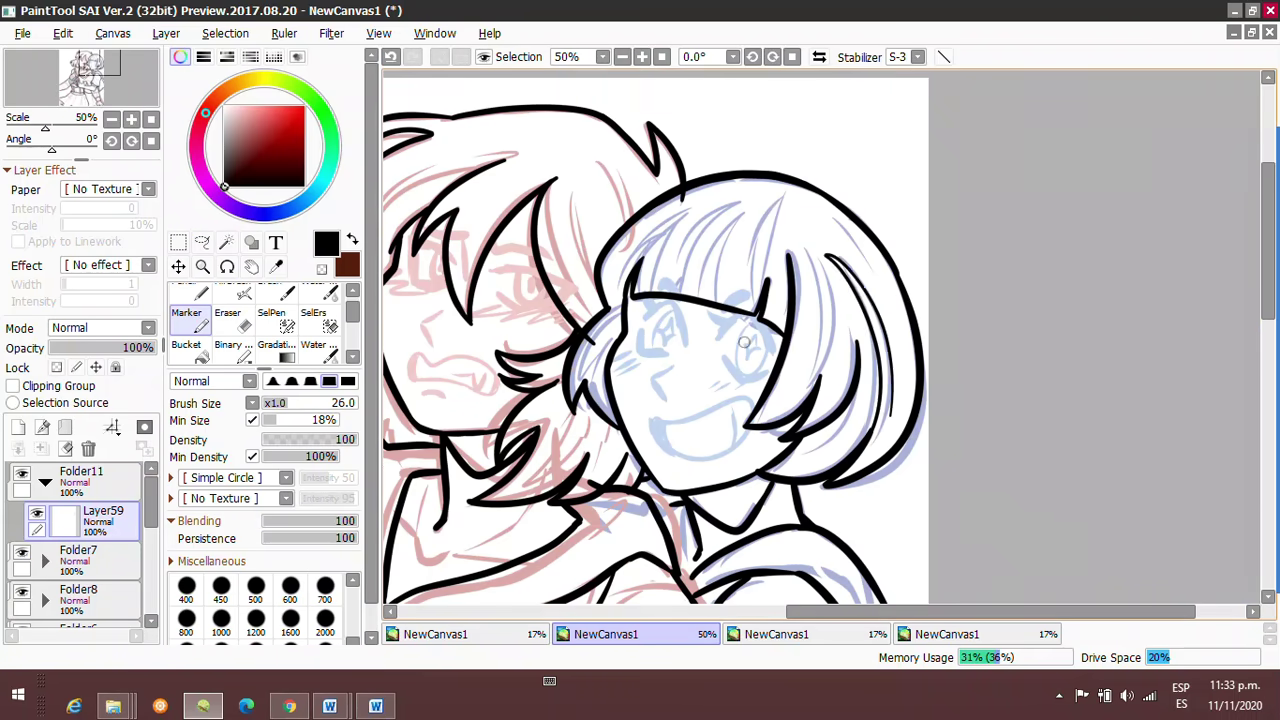
{"action": "scroll", "coordinate": [819, 346], "scroll_direction": "left", "scroll_amount": 2}
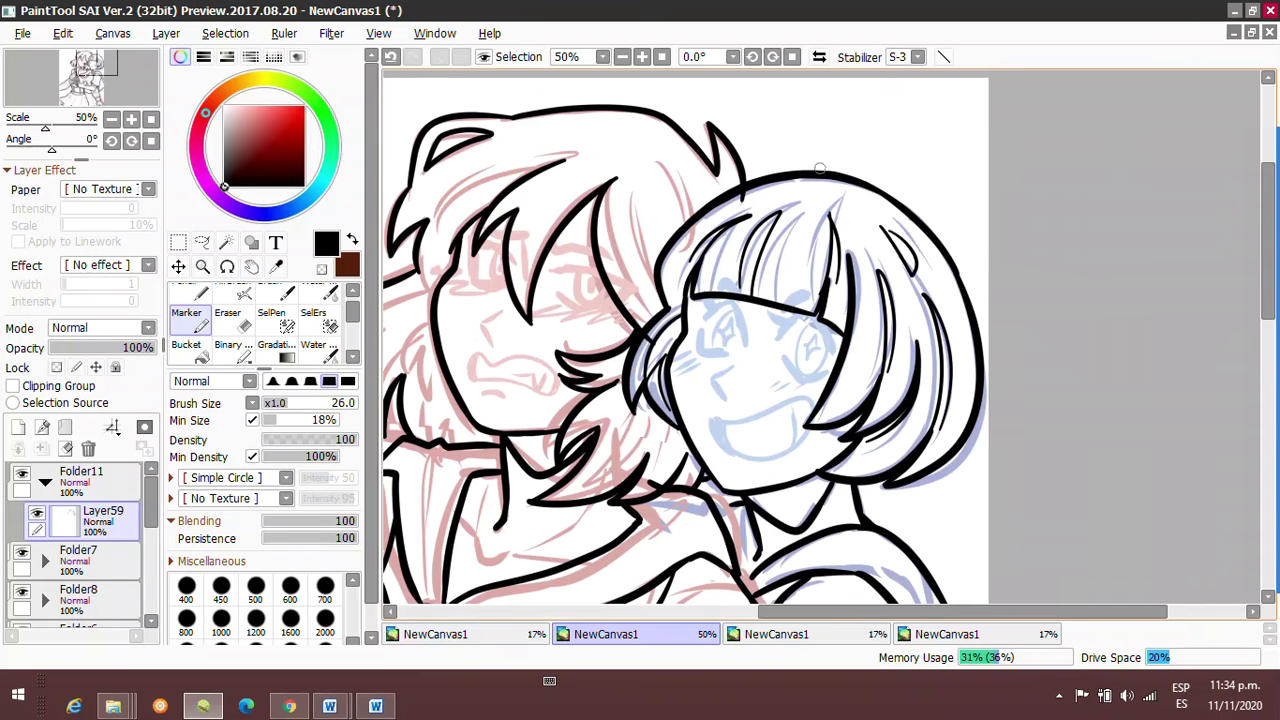
Ink the fold lines on the second character's sleeve and skirt on a new layer.
{"action": "scroll", "coordinate": [819, 170], "scroll_direction": "down", "scroll_amount": 3}
{"action": "scroll", "coordinate": [819, 170], "scroll_direction": "up", "scroll_amount": 2}
{"action": "scroll", "coordinate": [255, 600], "scroll_direction": "up", "scroll_amount": 1}
{"action": "scroll", "coordinate": [700, 300], "scroll_direction": "down", "scroll_amount": 3}
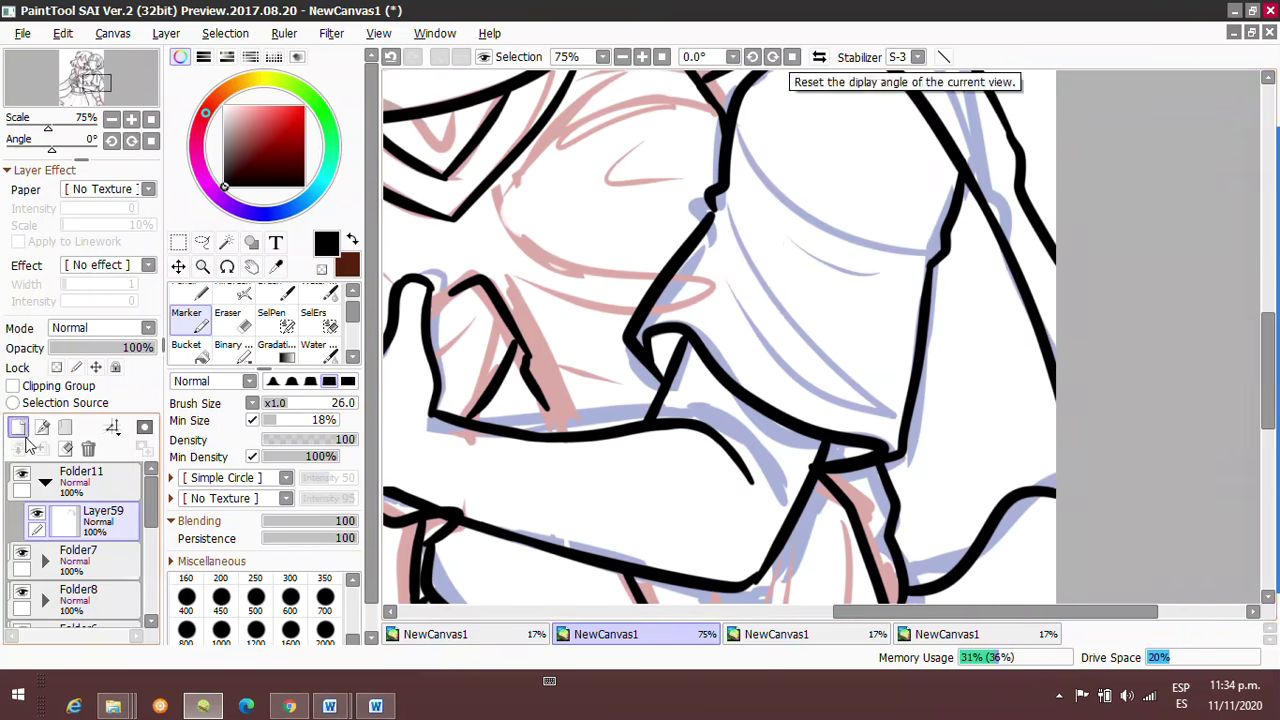
{"action": "left_click", "coordinate": [18, 427]}
{"action": "left_click_drag", "start_coordinate": [754, 222], "coordinate": [896, 412]}
{"action": "mouse_move", "coordinate": [739, 140]}
{"action": "left_mouse_down"}
{"action": "mouse_move", "coordinate": [745, 171]}
{"action": "mouse_move", "coordinate": [919, 244]}
{"action": "left_mouse_up"}
{"action": "scroll", "coordinate": [700, 250], "scroll_direction": "down", "scroll_amount": 2}
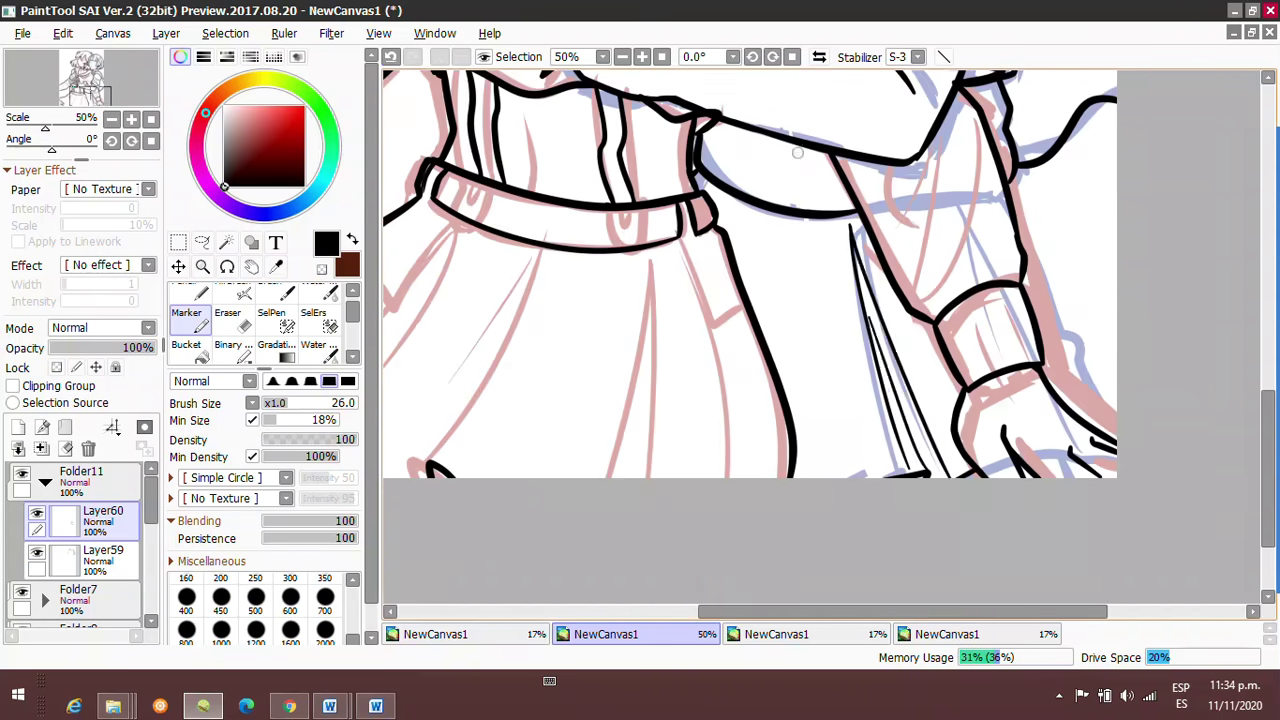
Ink the first character's inner scarf lines and hair strands on new layers.
{"action": "scroll", "coordinate": [712, 236], "scroll_direction": "up", "scroll_amount": 2}
{"action": "left_click", "coordinate": [18, 427]}
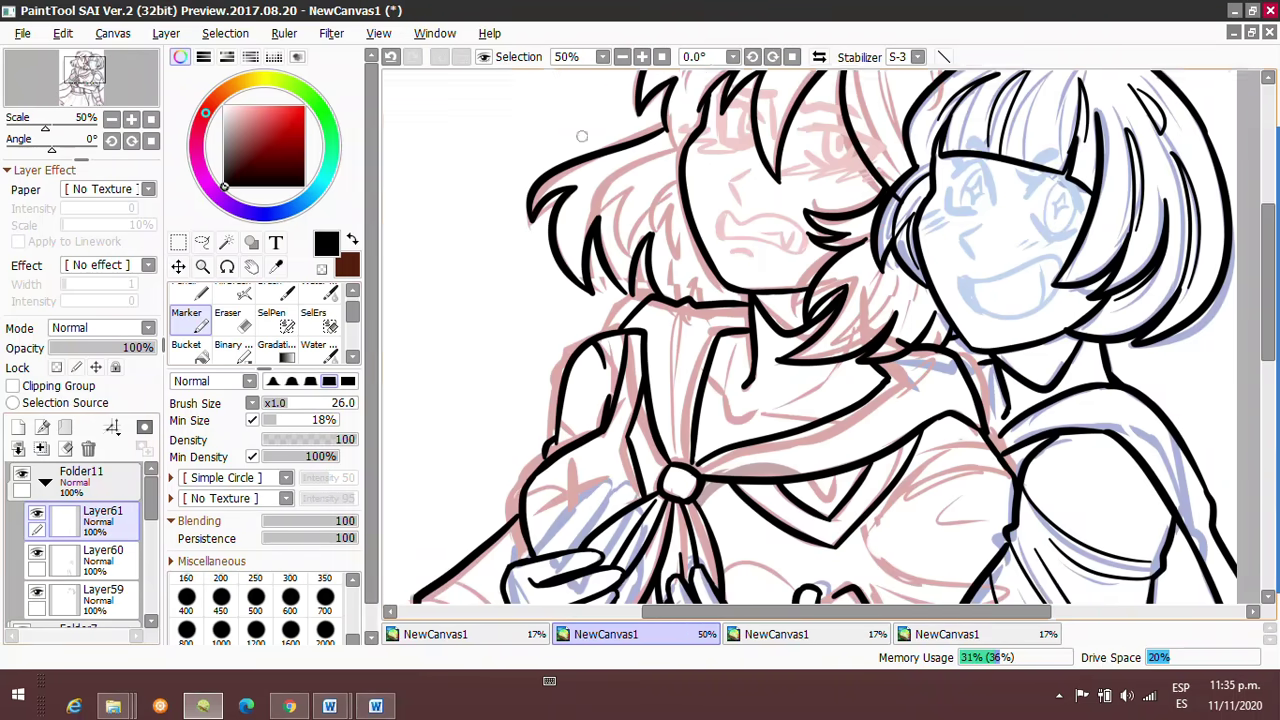
{"action": "left_click", "coordinate": [18, 427]}
{"action": "key", "text": "Delete"}
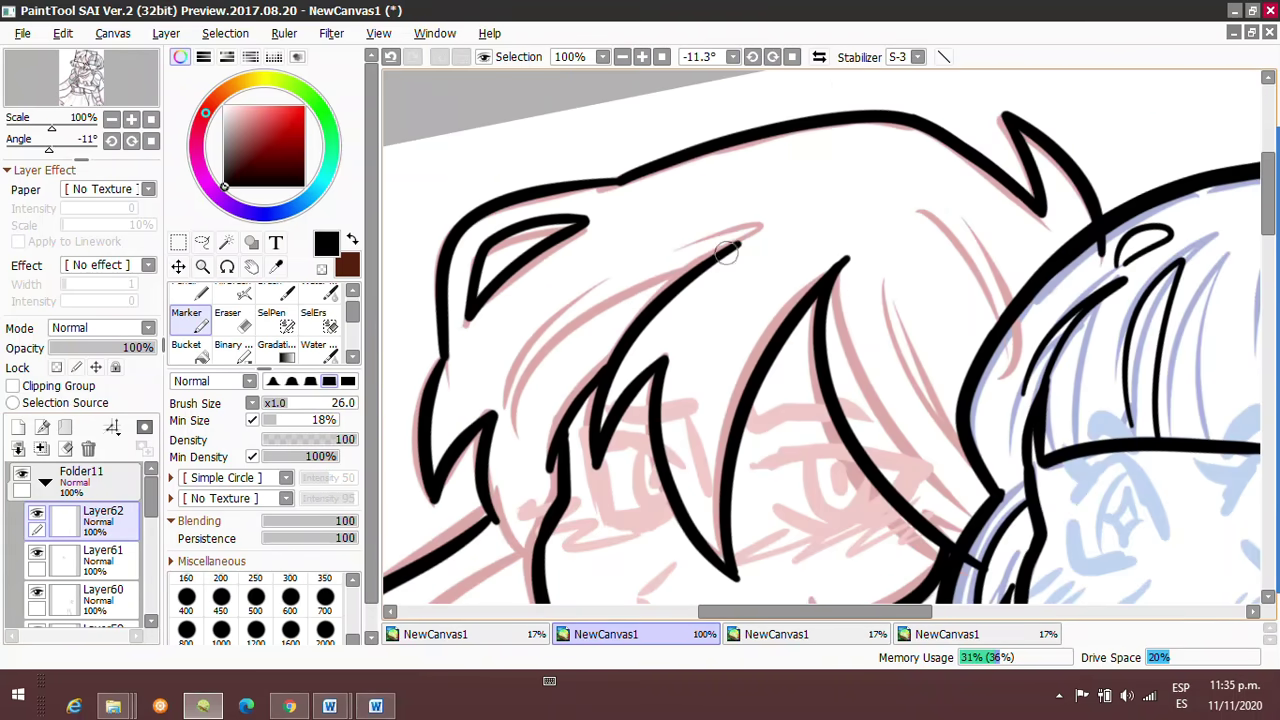
{"action": "left_click", "coordinate": [627, 58]}
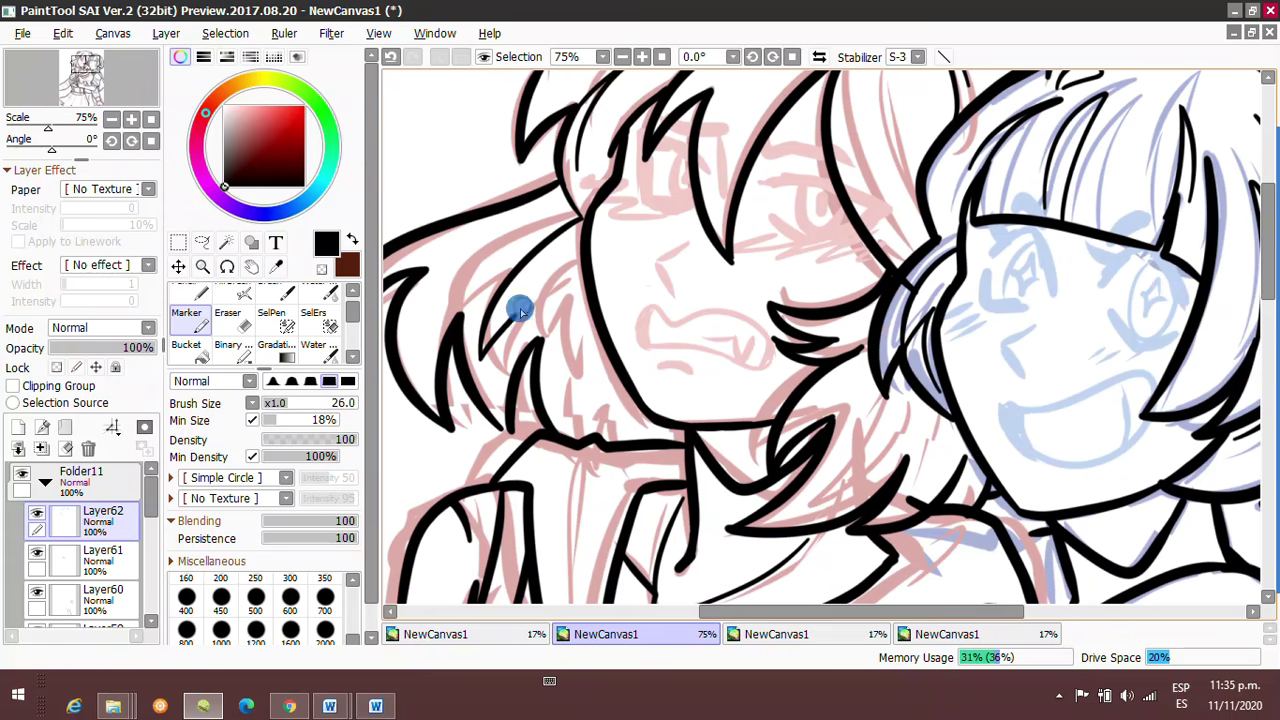
{"action": "scroll", "coordinate": [663, 300], "scroll_direction": "up", "scroll_amount": 6}
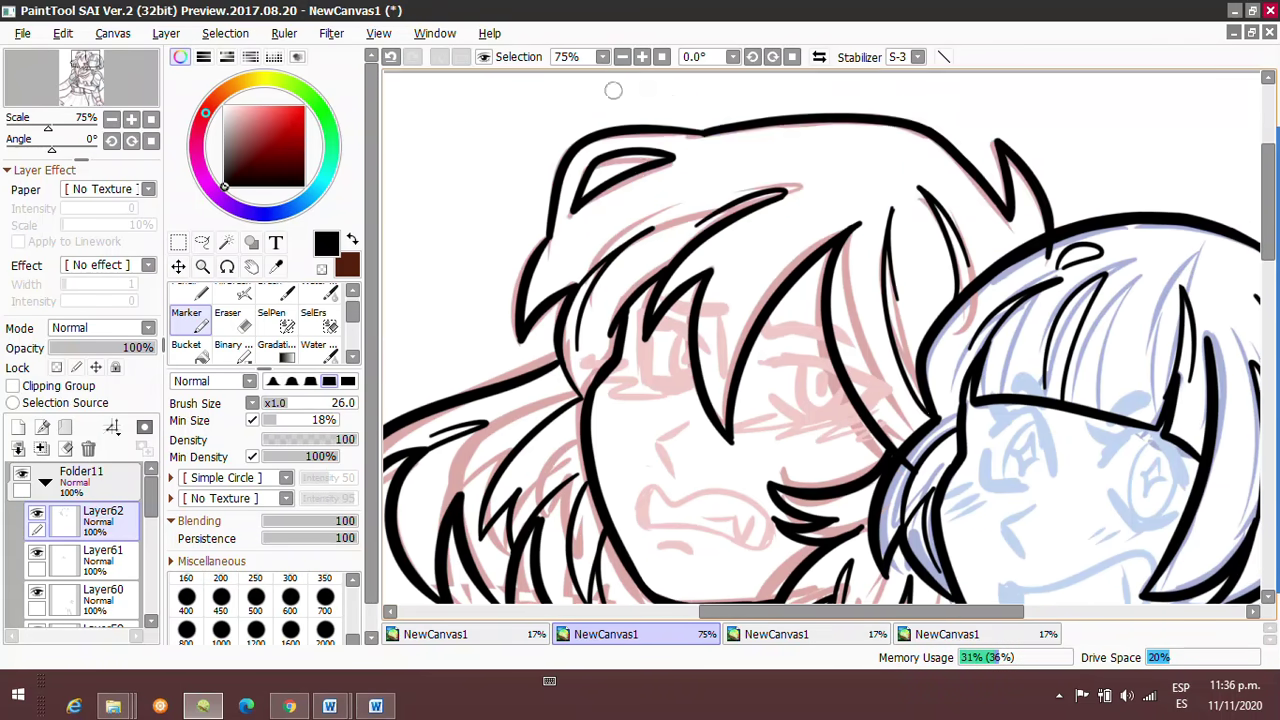
Ink the fold lines on the first character's sleeves and chest on a new layer.
{"action": "left_click", "coordinate": [622, 57]}
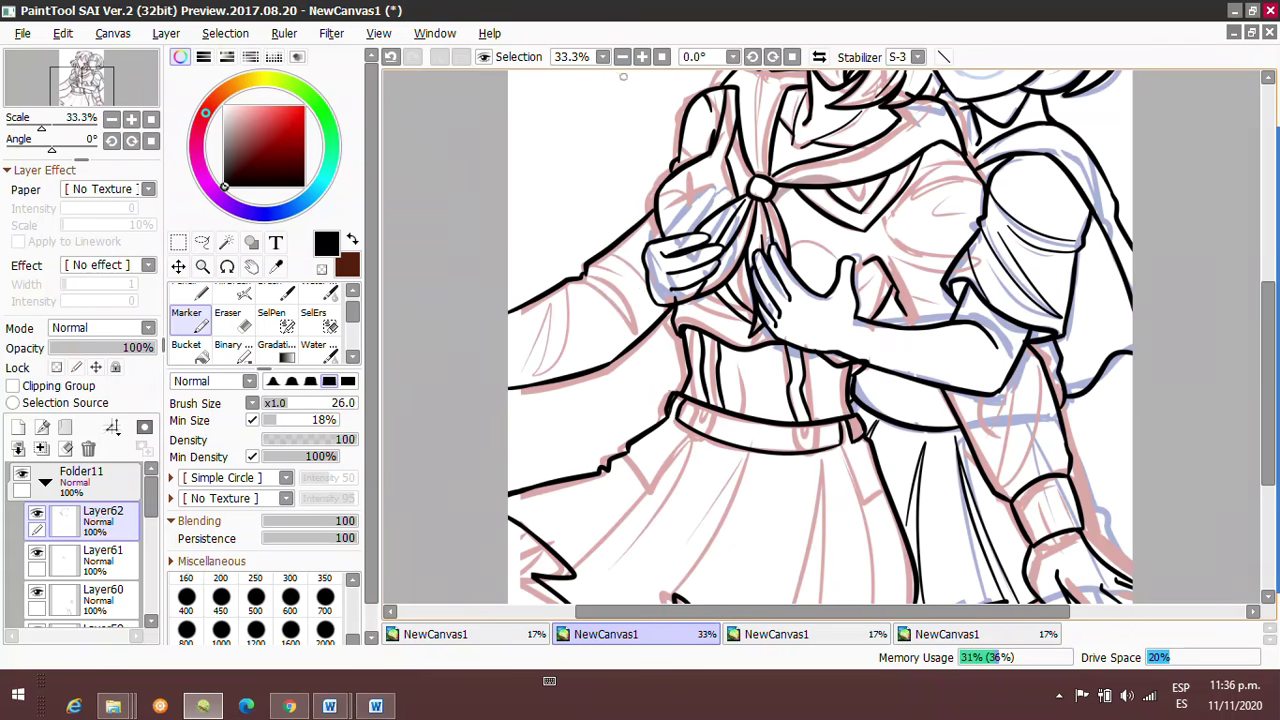
{"action": "scroll", "coordinate": [435, 290], "scroll_direction": "up", "scroll_amount": 3}
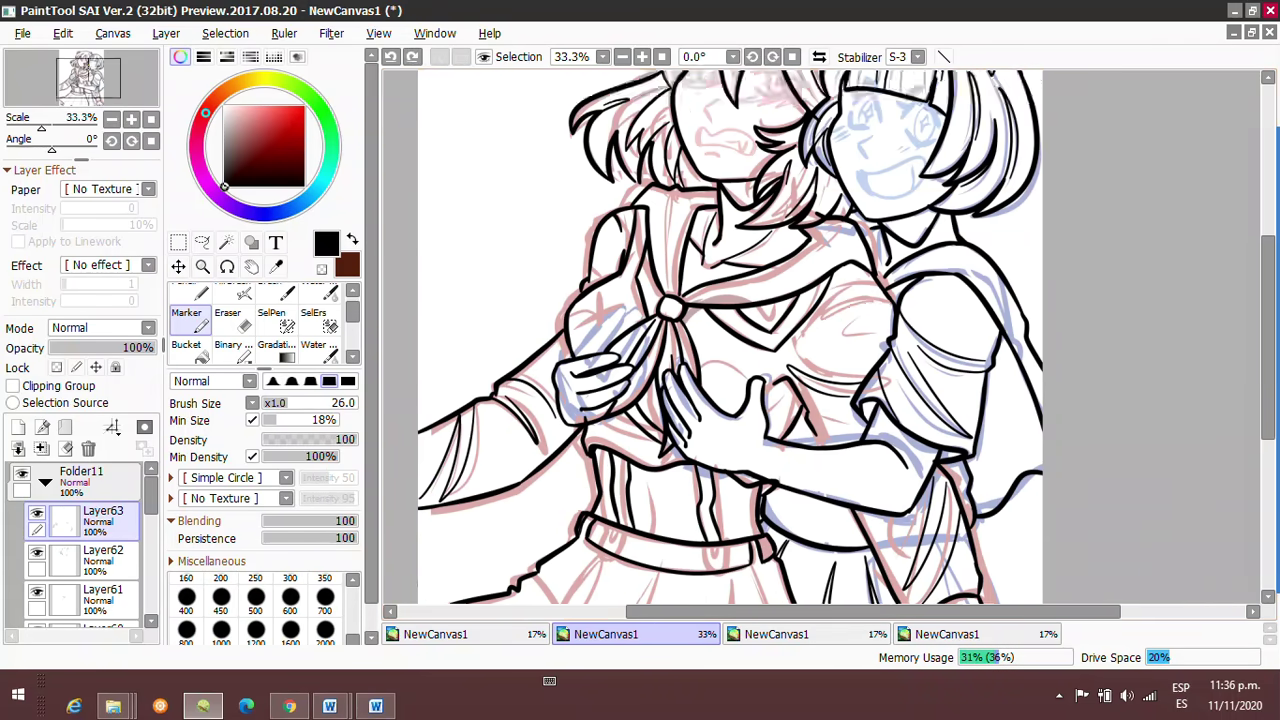
{"action": "key", "text": "ctrl+plus"}
{"action": "scroll", "coordinate": [775, 378], "scroll_direction": "down", "scroll_amount": 3}
{"action": "scroll", "coordinate": [985, 287], "scroll_direction": "up", "scroll_amount": 2}
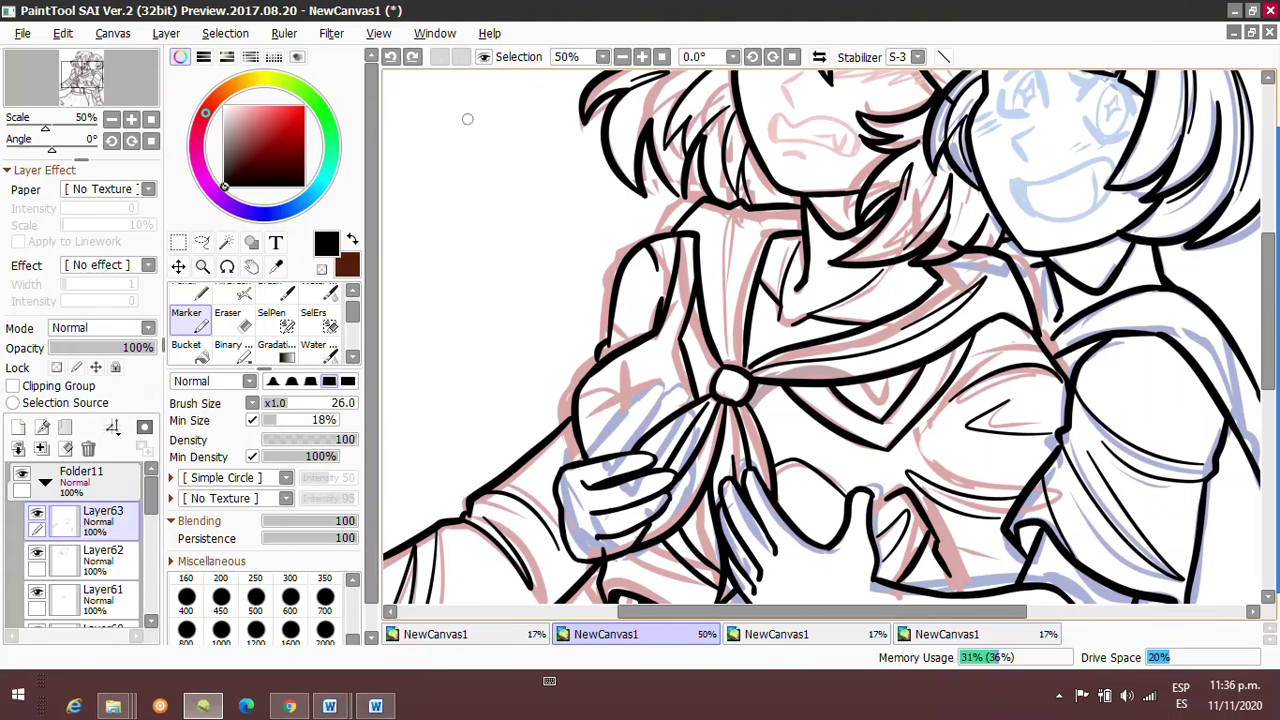
{"action": "scroll", "coordinate": [467, 119], "scroll_direction": "up", "scroll_amount": 1}
Ink the first character's belt loops and, on a new layer, the long pleat lines of the skirt.
{"action": "left_click", "coordinate": [643, 60]}
{"action": "left_click", "coordinate": [643, 60]}
{"action": "left_click", "coordinate": [643, 60]}
{"action": "scroll", "coordinate": [799, 207], "scroll_direction": "down", "scroll_amount": 3}
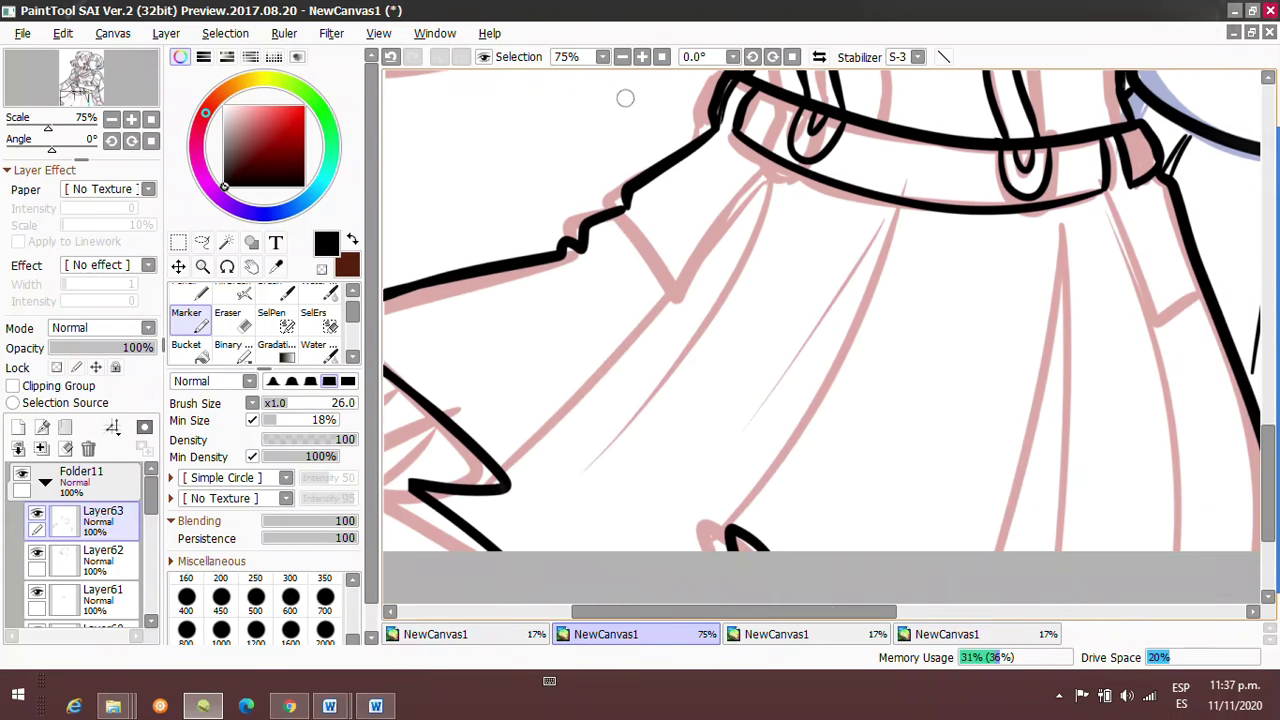
{"action": "left_click_drag", "start_coordinate": [630, 150], "coordinate": [780, 240]}
{"action": "left_click_drag", "start_coordinate": [832, 180], "coordinate": [896, 360]}
{"action": "left_click_drag", "start_coordinate": [1000, 180], "coordinate": [990, 515]}
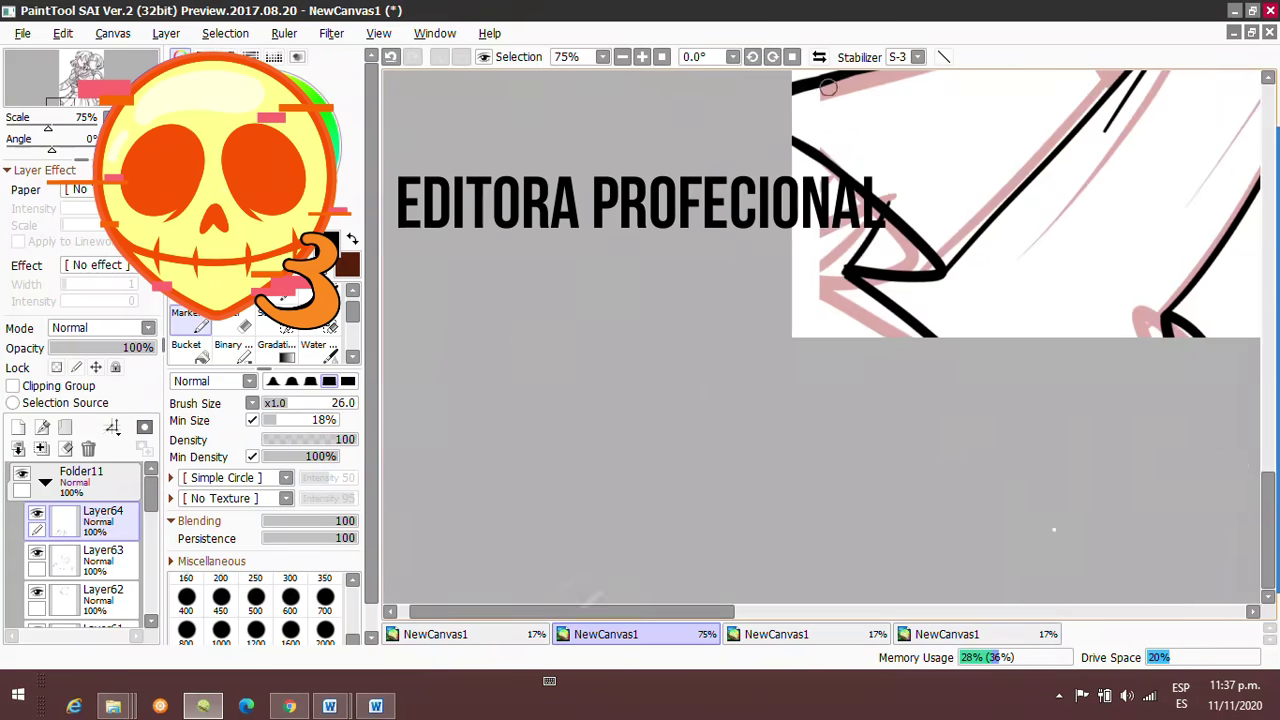
{"action": "left_click", "coordinate": [621, 57]}
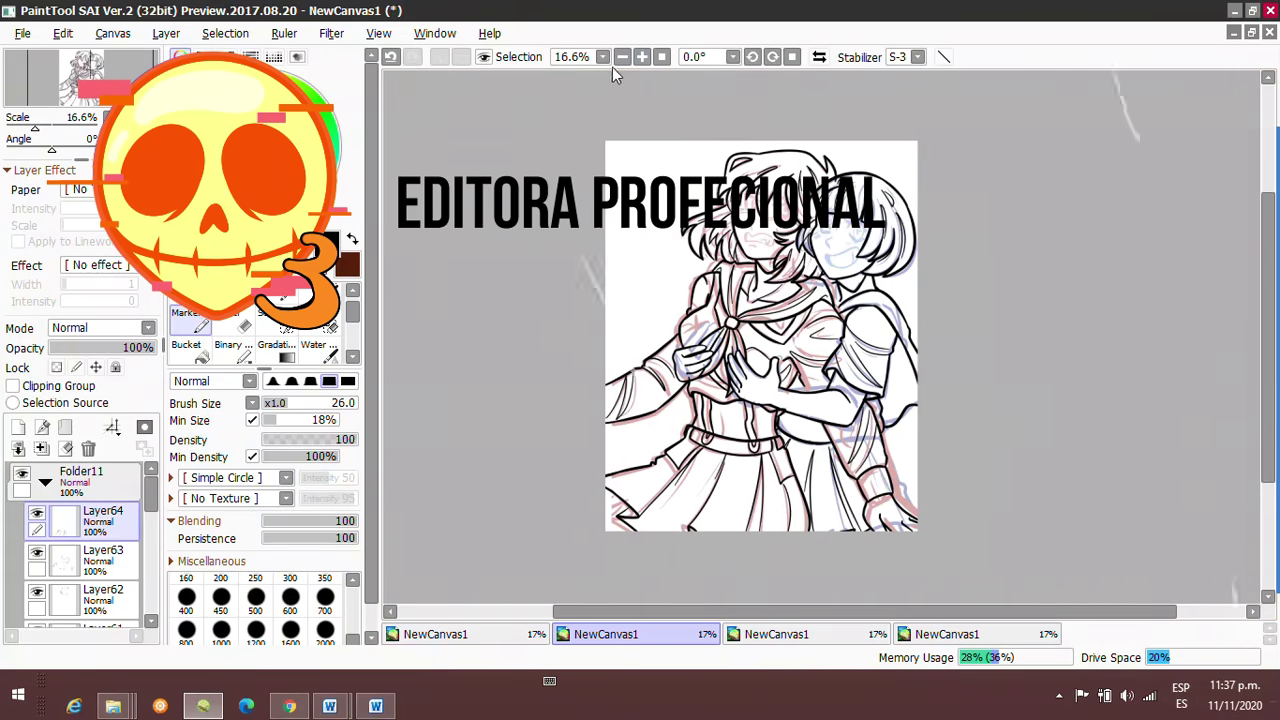
Ink the second character's nose, open mouth and the side line of the eye nearer the first character on a new layer.
{"action": "left_click", "coordinate": [641, 57]}
{"action": "left_click", "coordinate": [43, 427]}
{"action": "scroll", "coordinate": [782, 312], "scroll_direction": "up", "scroll_amount": 1}
{"action": "left_click_drag", "start_coordinate": [801, 170], "coordinate": [825, 258]}
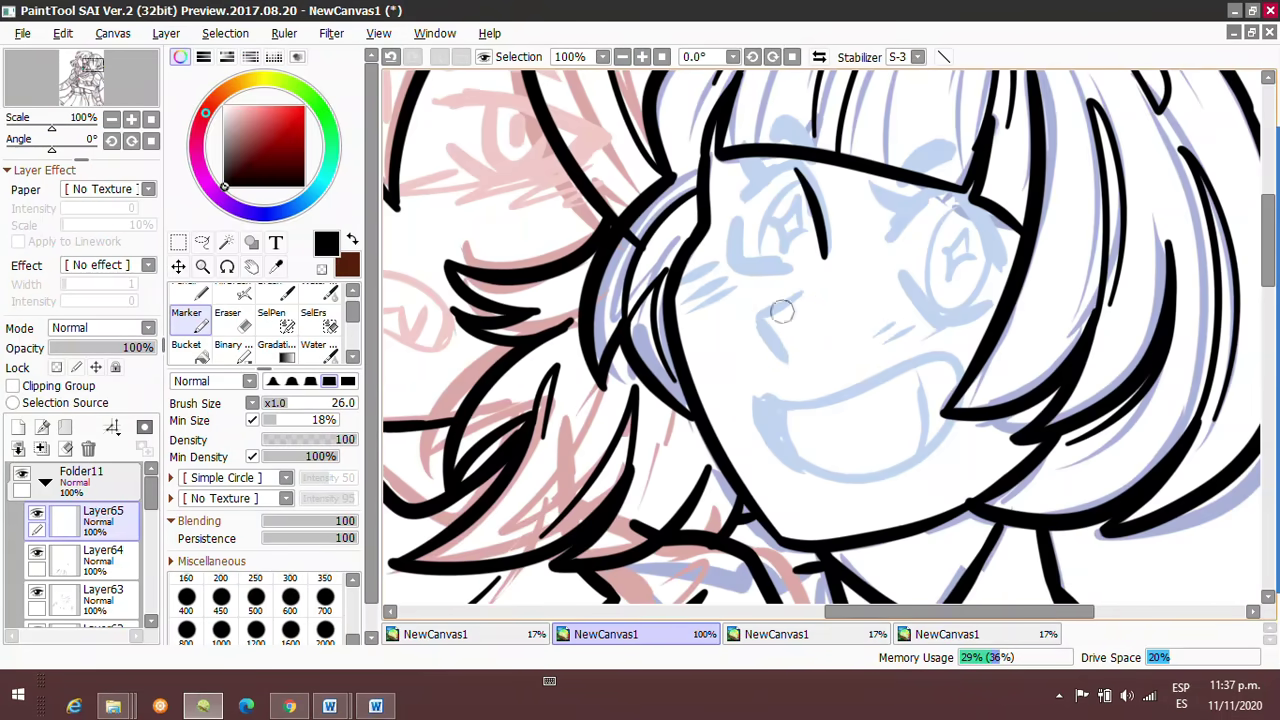
{"action": "scroll", "coordinate": [870, 480], "scroll_direction": "up", "scroll_amount": 3}
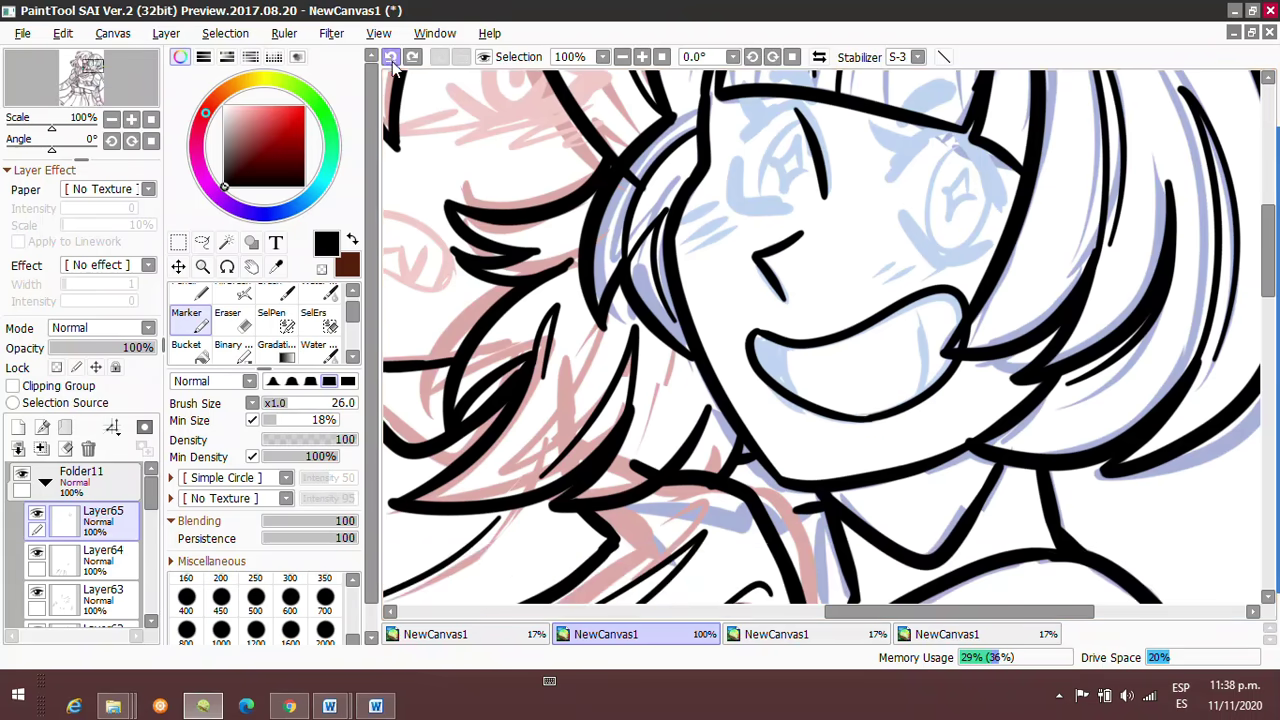
{"action": "left_click_drag", "start_coordinate": [629, 297], "coordinate": [692, 325]}
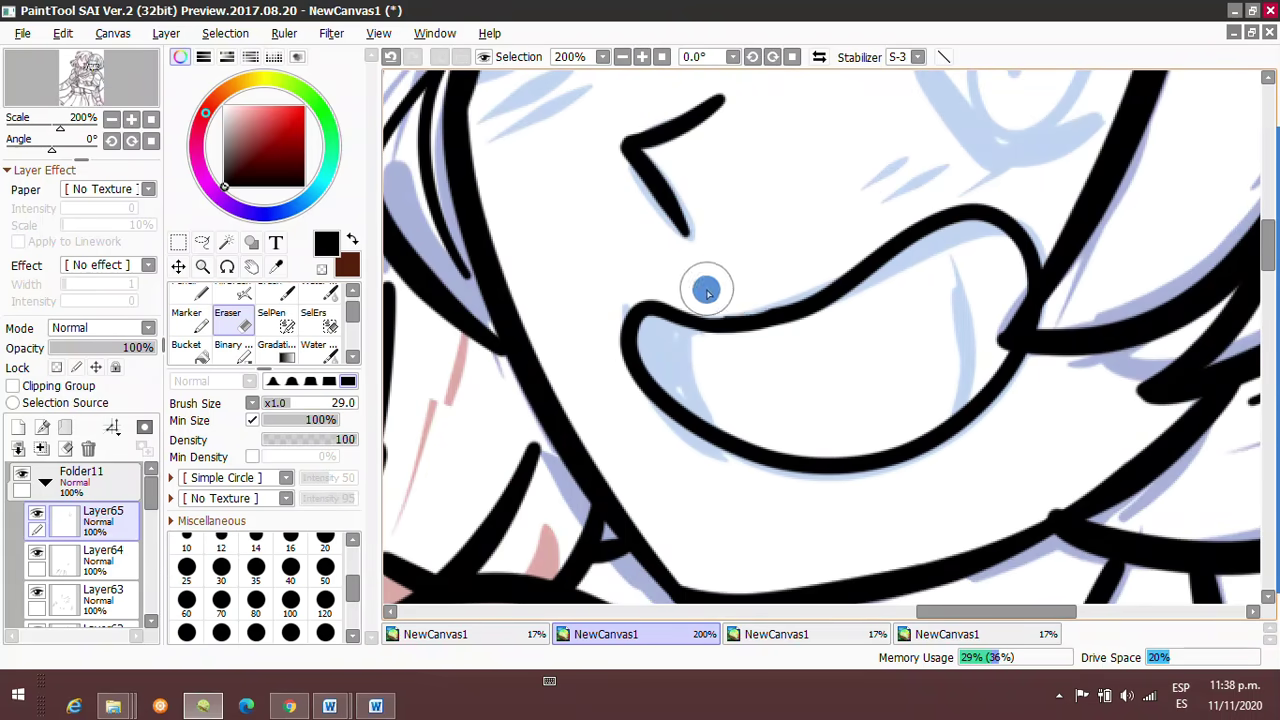
Deform the inked mouth outline of the second character to fit the sketch.
{"action": "key", "text": "ctrl+t"}
{"action": "left_click", "coordinate": [176, 513]}
{"action": "left_click_drag", "start_coordinate": [1041, 479], "coordinate": [1030, 468]}
{"action": "scroll", "coordinate": [917, 397], "scroll_direction": "down", "scroll_amount": 2}
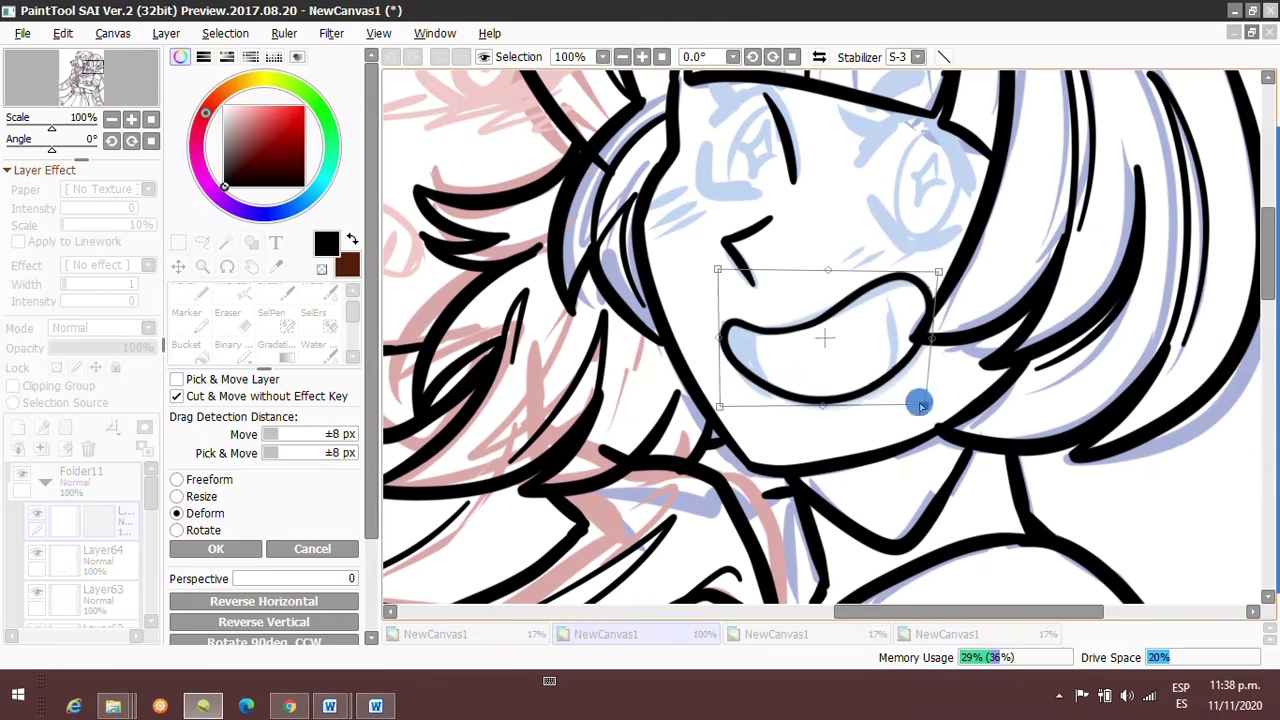
{"action": "key", "text": "Return"}
Fill the corner of the second character's mouth with black and ink the vertical line inside its other end.
{"action": "left_click_drag", "start_coordinate": [725, 318], "coordinate": [750, 360]}
{"action": "left_click_drag", "start_coordinate": [886, 370], "coordinate": [890, 290]}
{"action": "scroll", "coordinate": [918, 330], "scroll_direction": "up", "scroll_amount": 1}
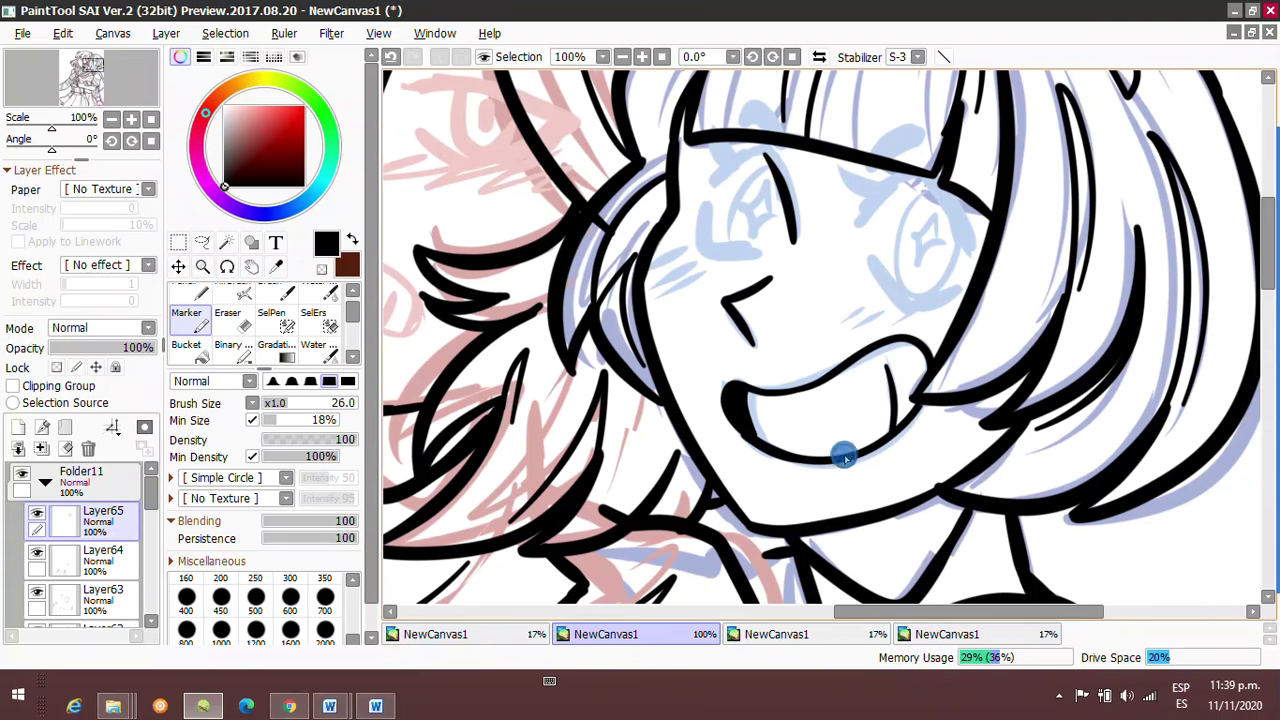
Reduce the tool size and touch up the mouth lines at close range, undoing the last stroke.
{"action": "key", "text": "bracketleft"}
{"action": "key", "text": "bracketleft"}
{"action": "key", "text": "bracketleft"}
{"action": "key", "text": "bracketleft"}
{"action": "key", "text": "bracketleft"}
{"action": "key", "text": "bracketleft"}
{"action": "key", "text": "bracketleft"}
{"action": "key", "text": "bracketleft"}
{"action": "key", "text": "bracketleft"}
{"action": "key", "text": "bracketleft"}
{"action": "scroll", "coordinate": [735, 425], "scroll_direction": "up", "scroll_amount": 4}
{"action": "key", "text": "b"}
{"action": "mouse_move", "coordinate": [645, 205]}
{"action": "left_mouse_down"}
{"action": "mouse_move", "coordinate": [657, 320]}
{"action": "mouse_move", "coordinate": [800, 470]}
{"action": "left_mouse_up"}
{"action": "left_click", "coordinate": [392, 57]}
{"action": "scroll", "coordinate": [780, 420], "scroll_direction": "down", "scroll_amount": 4}
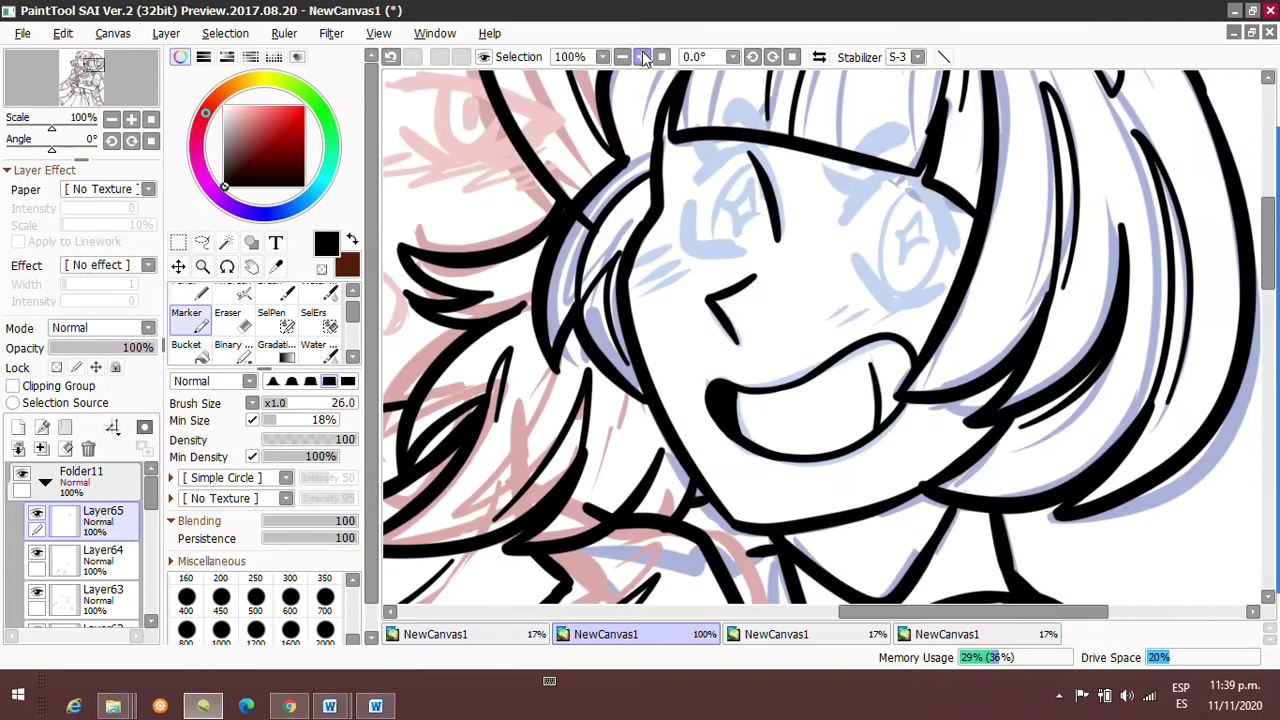
Ink the upper and lower lashes of the second character's eye beside the side hair on a new layer, and refine their outer corners.
{"action": "key", "text": "l"}
{"action": "key", "text": "ctrl+t"}
{"action": "key", "text": "Return"}
{"action": "scroll", "coordinate": [1047, 322], "scroll_direction": "up", "scroll_amount": 2}
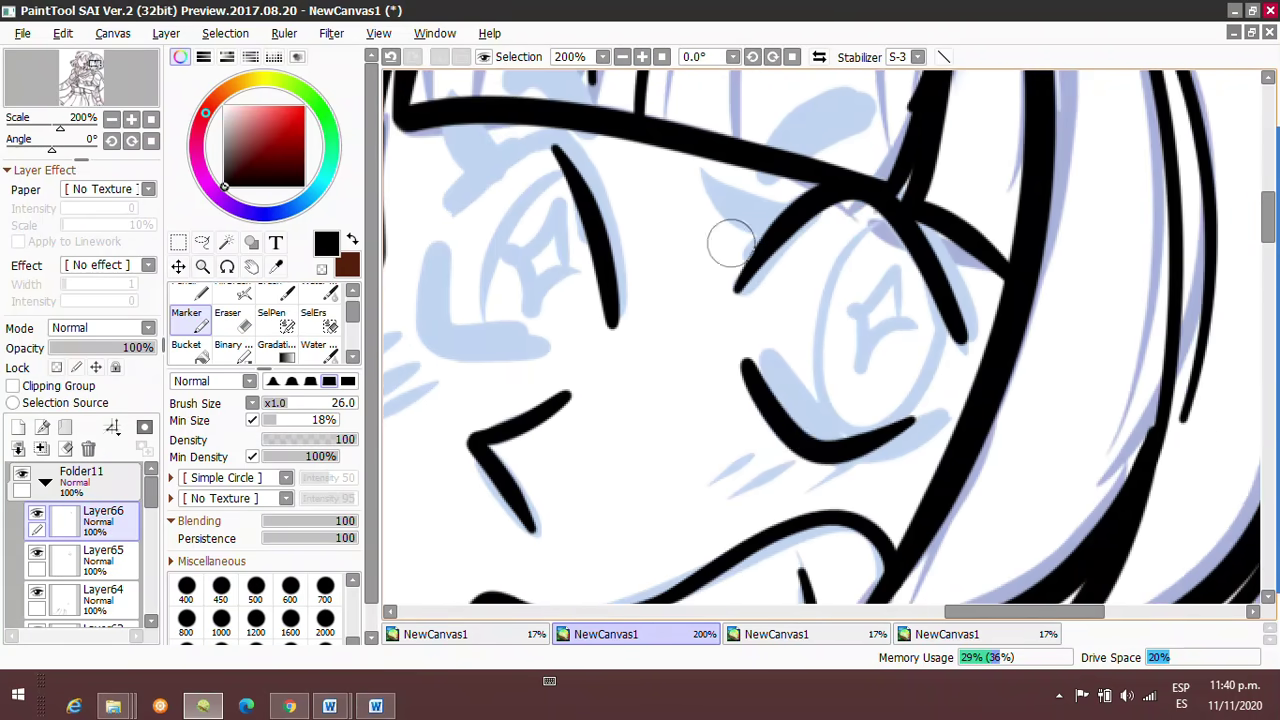
{"action": "key", "text": "e"}
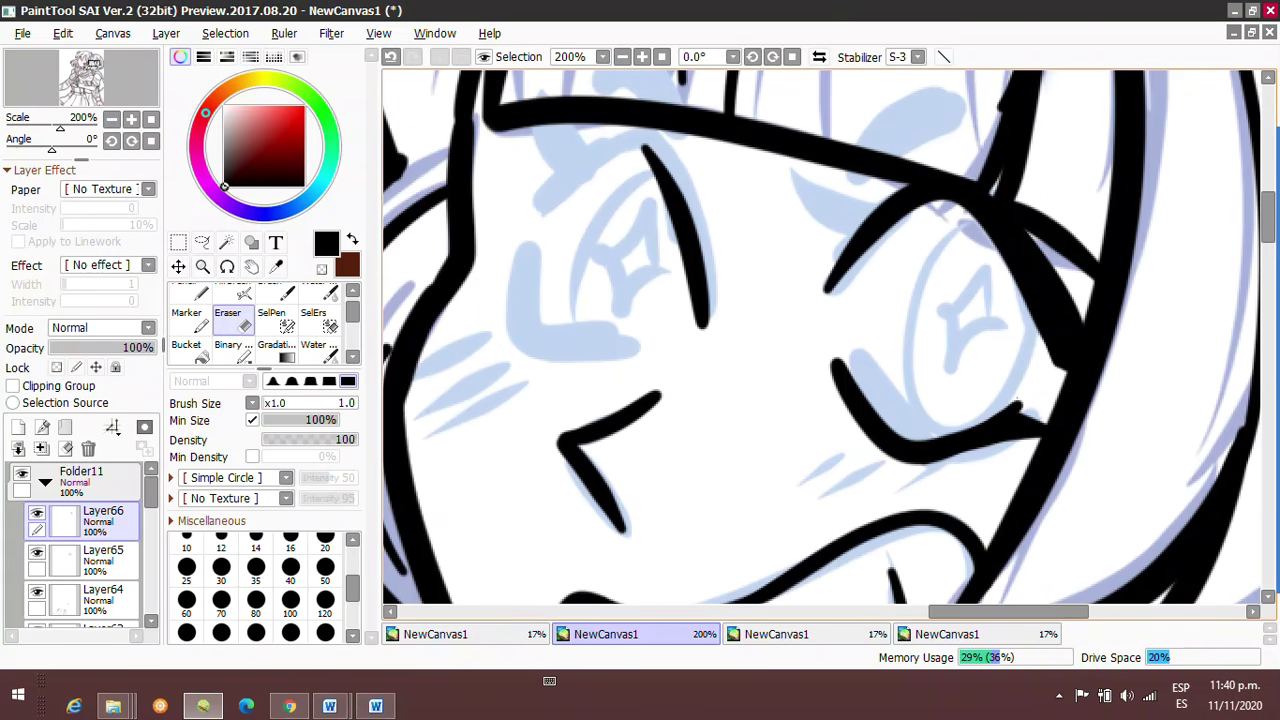
{"action": "scroll", "coordinate": [871, 177], "scroll_direction": "down", "scroll_amount": 3}
Copy the inked eye and eyebrow, paste them on a new layer, and move and rotate the copy over the other eye.
{"action": "key", "text": "v"}
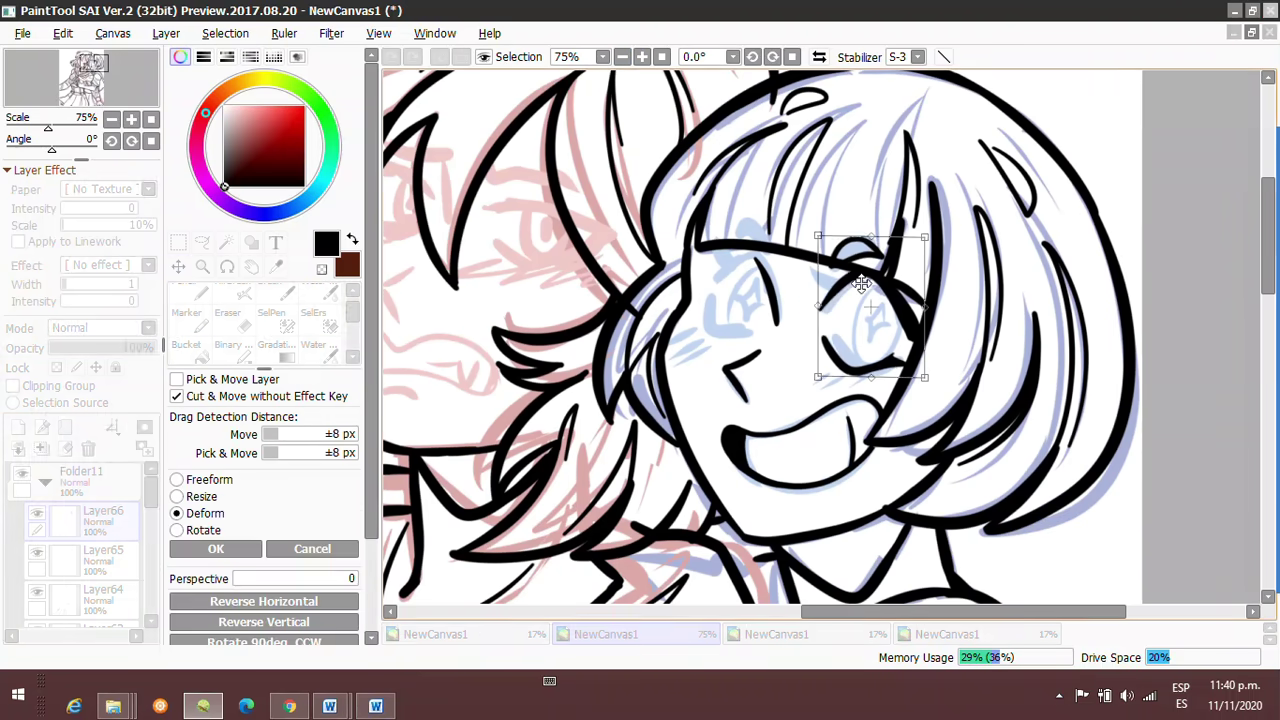
{"action": "key", "text": "l"}
{"action": "left_click_drag", "start_coordinate": [850, 260], "coordinate": [845, 355]}
{"action": "key", "text": "ctrl+c"}
{"action": "key", "text": "ctrl+v"}
{"action": "key", "text": "ctrl+t"}
{"action": "left_click_drag", "start_coordinate": [890, 307], "coordinate": [733, 284]}
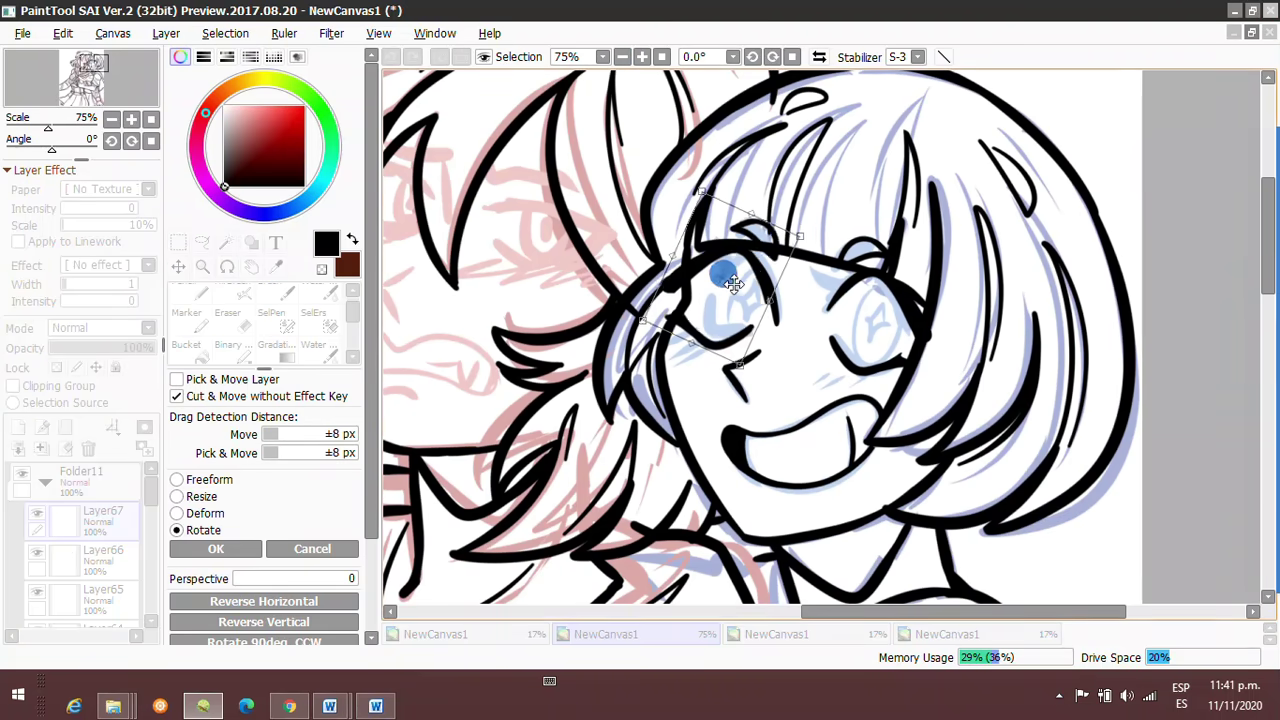
Deform the pasted eye and eyebrow into a narrower shape that fits the sketched eye nearer the first character.
{"action": "left_click", "coordinate": [195, 513]}
{"action": "left_click_drag", "start_coordinate": [766, 219], "coordinate": [748, 229]}
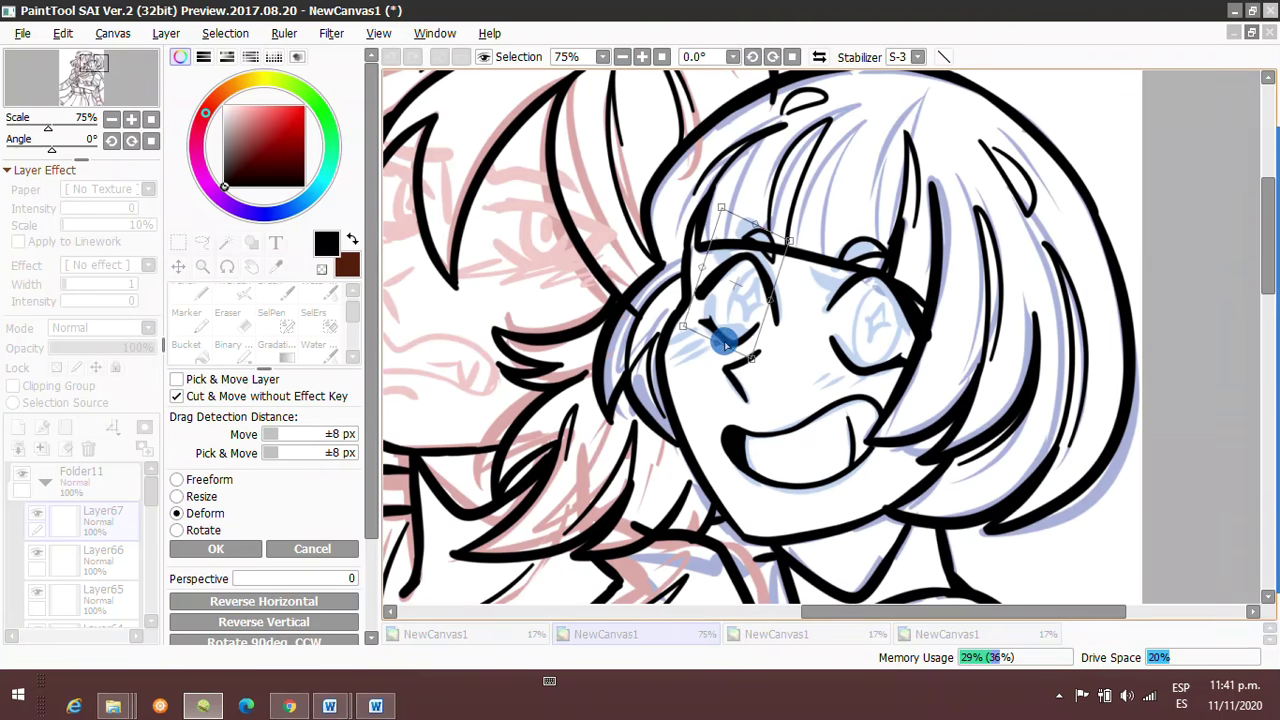
{"action": "key", "text": "Return"}
{"action": "key", "text": "b"}
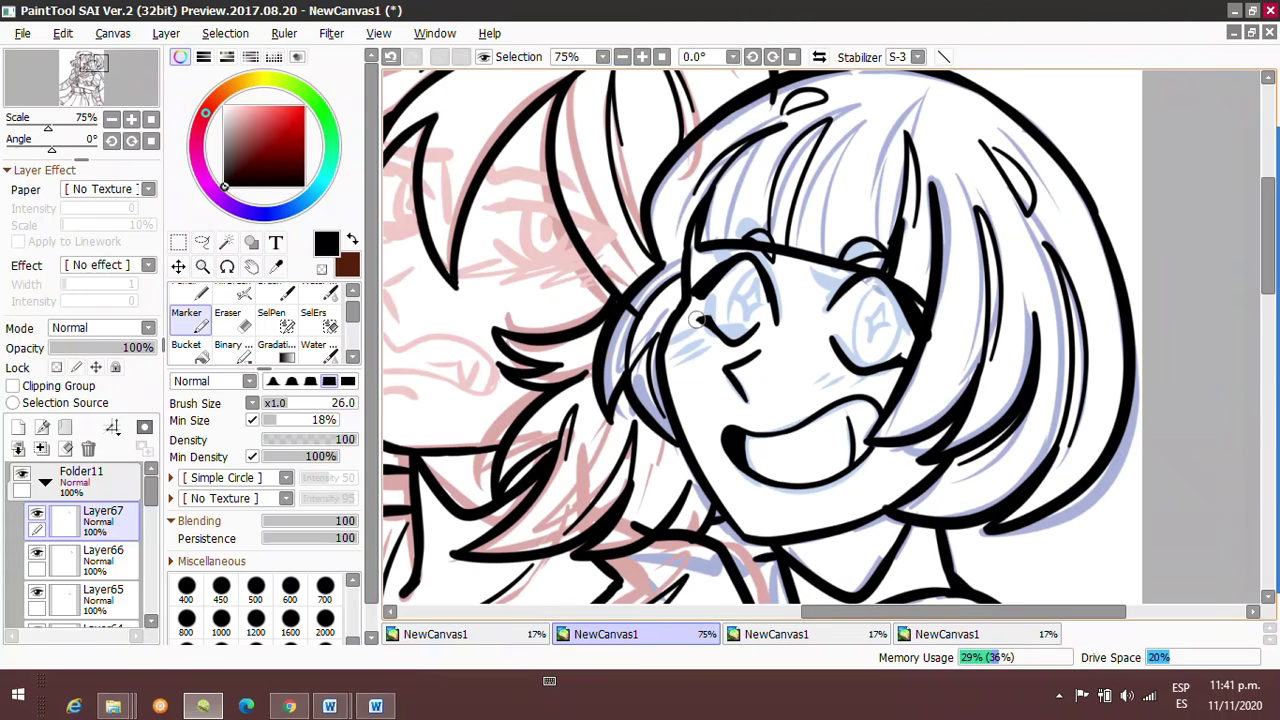
Reposition and rotate the pasted eyebrow above the fringe edge, checking it in the mirrored view.
{"action": "key", "text": "ctrl+t"}
{"action": "key", "text": "h"}
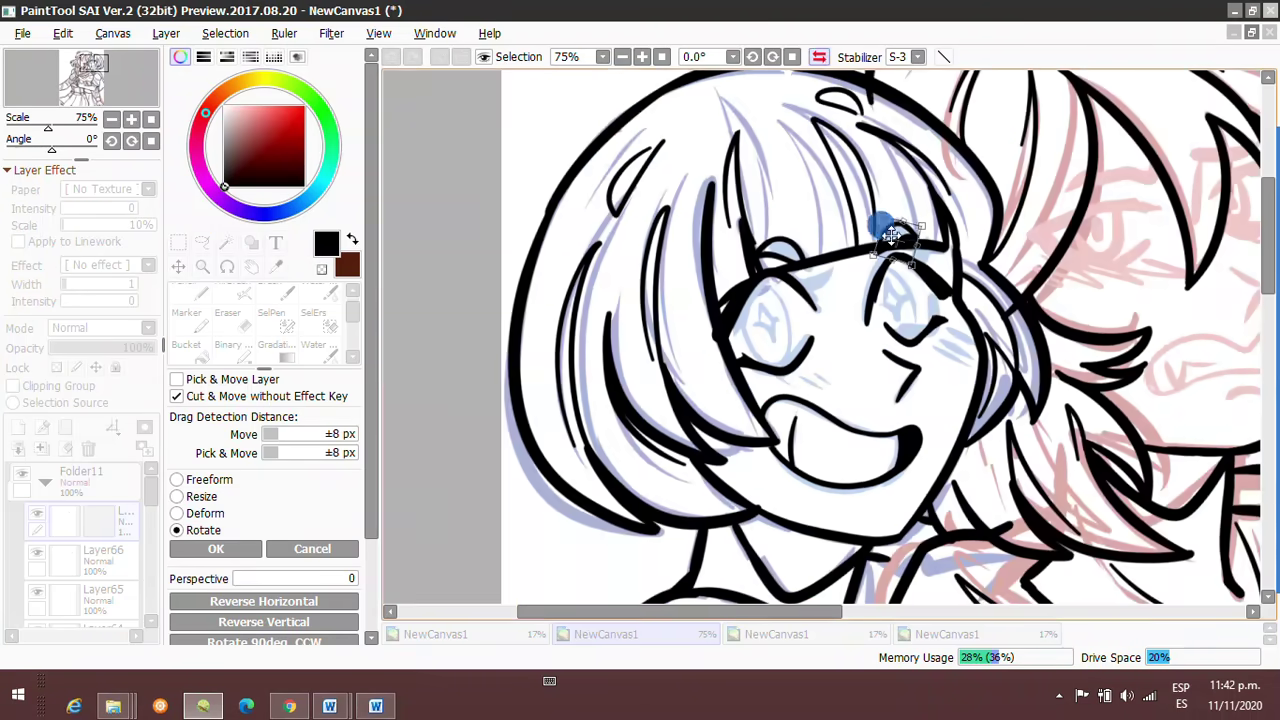
{"action": "key", "text": "h"}
{"action": "key", "text": "Return"}
{"action": "left_click", "coordinate": [642, 56]}
{"action": "left_click", "coordinate": [642, 56]}
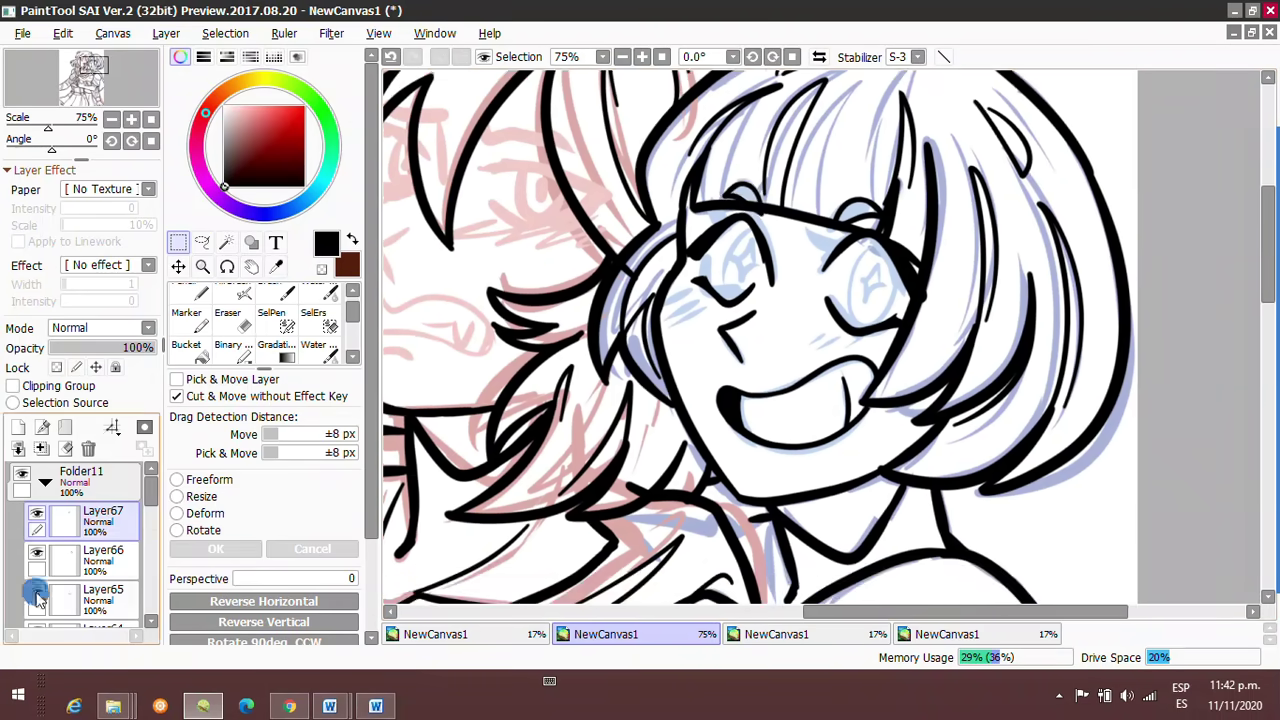
Adjust the lower lash of the pasted eye with a transform and check the face in the mirrored view.
{"action": "key", "text": "ctrl+t"}
{"action": "key", "text": "Return"}
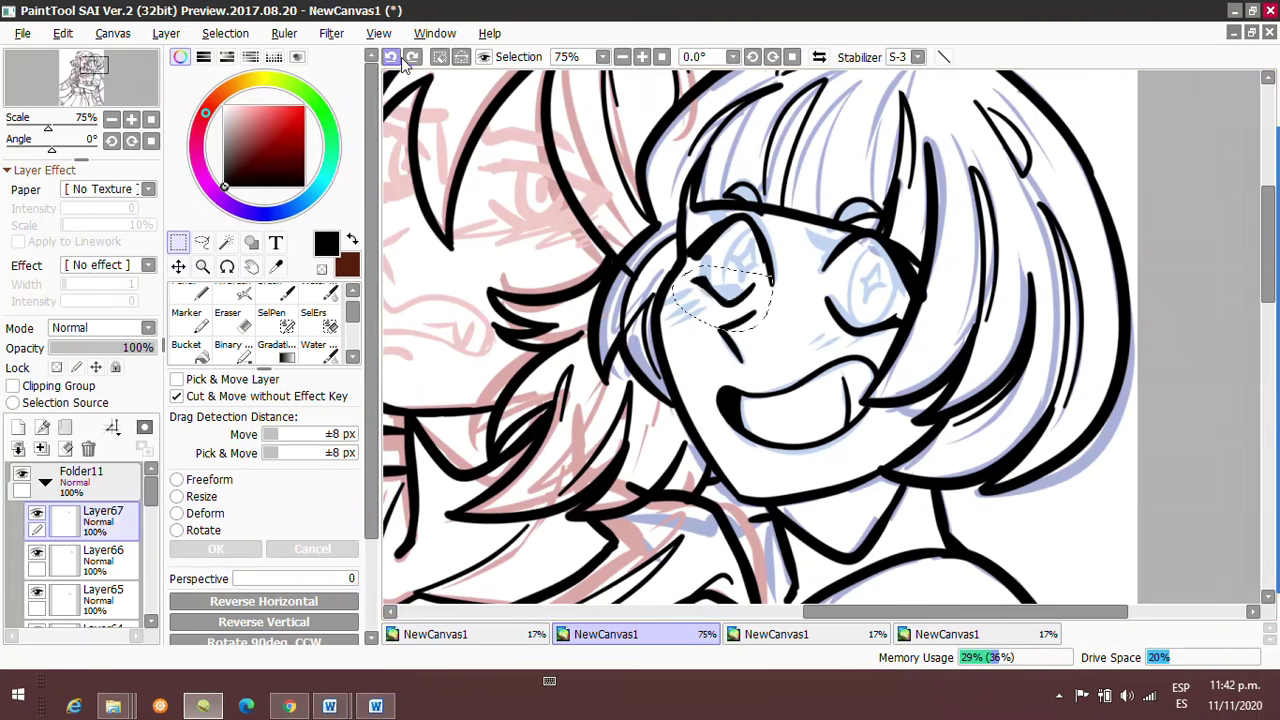
{"action": "key", "text": "h"}
{"action": "key", "text": "h"}
{"action": "key", "text": "e"}
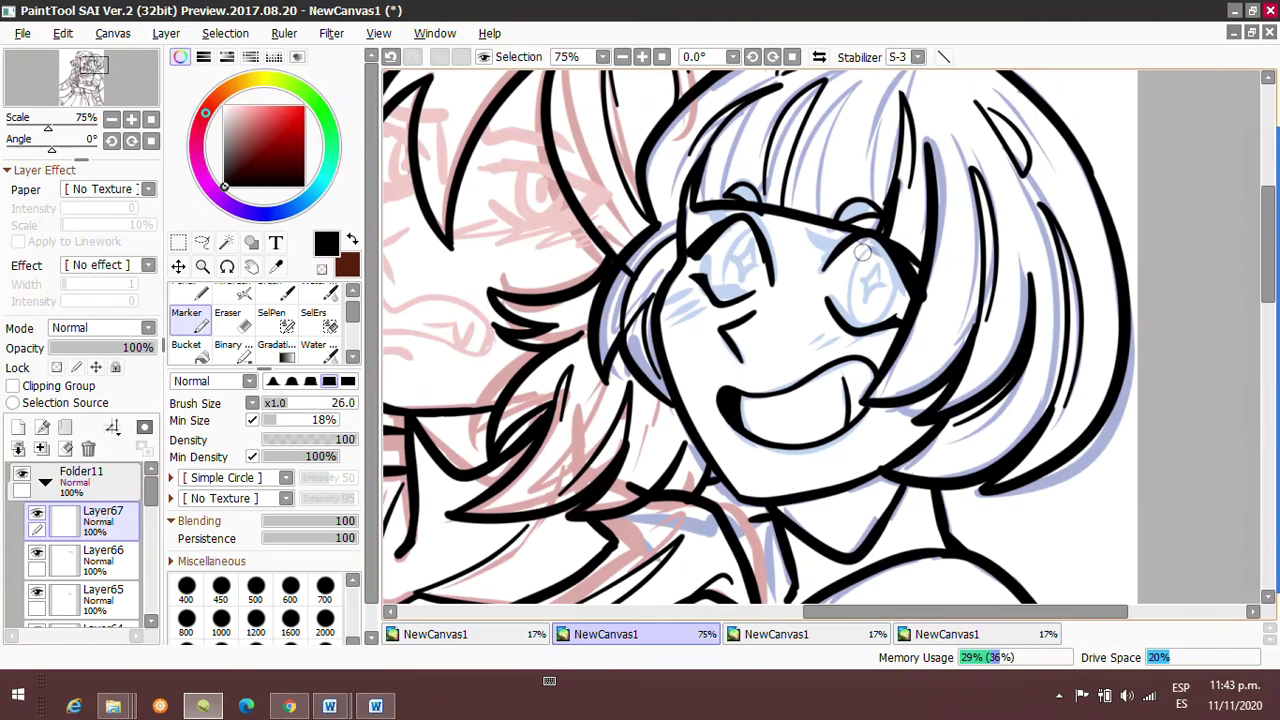
Ink an oval iris and a four-pointed sparkle inside the second character's eye beside the side hair.
{"action": "scroll", "coordinate": [780, 230], "scroll_direction": "up", "scroll_amount": 3}
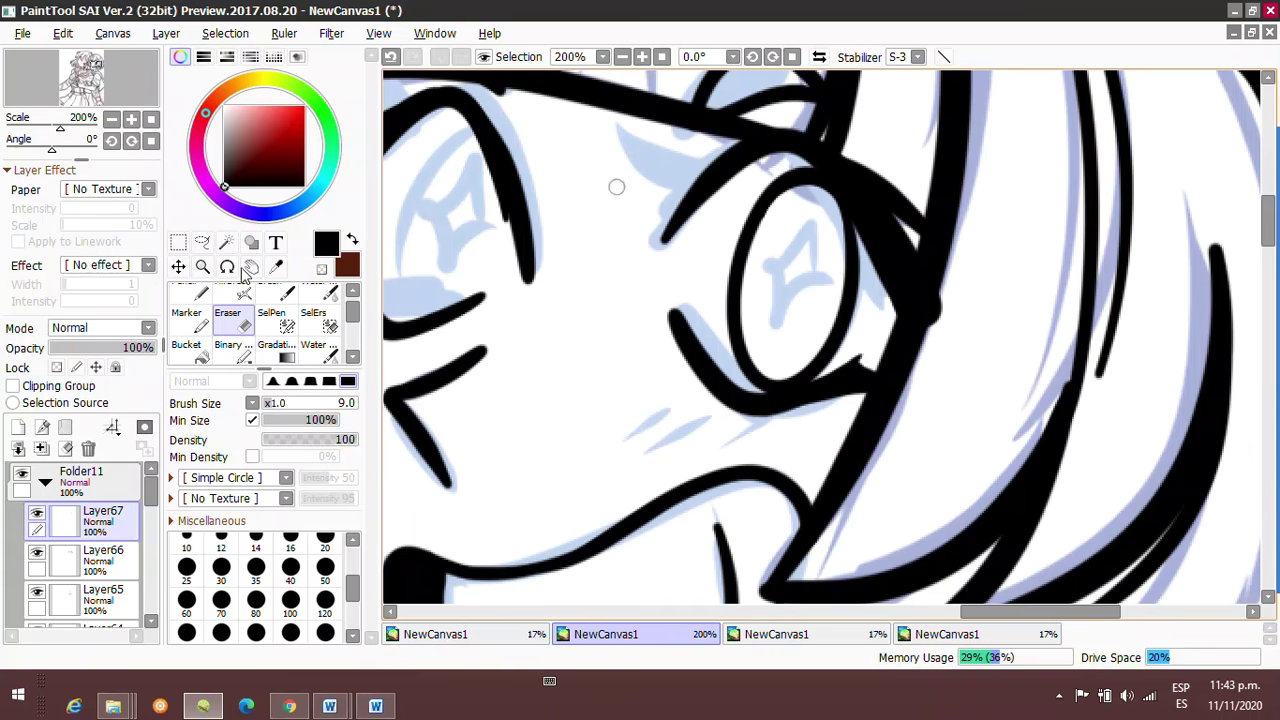
{"action": "left_click_drag", "start_coordinate": [772, 200], "coordinate": [790, 320]}
{"action": "left_click", "coordinate": [621, 56]}
{"action": "left_click", "coordinate": [641, 56]}
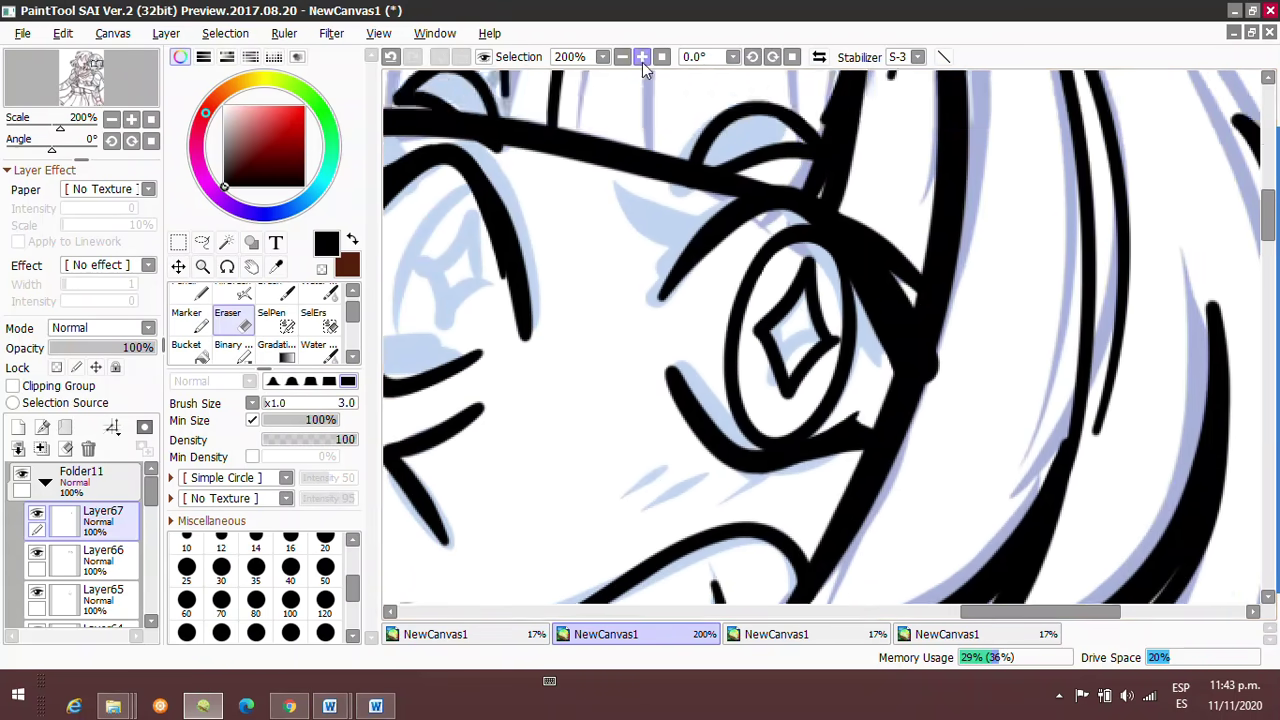
Thin and sharpen the edges of the eye's four-pointed sparkle with the eraser at size 2.
{"action": "left_click", "coordinate": [641, 56]}
{"action": "key", "text": "["}
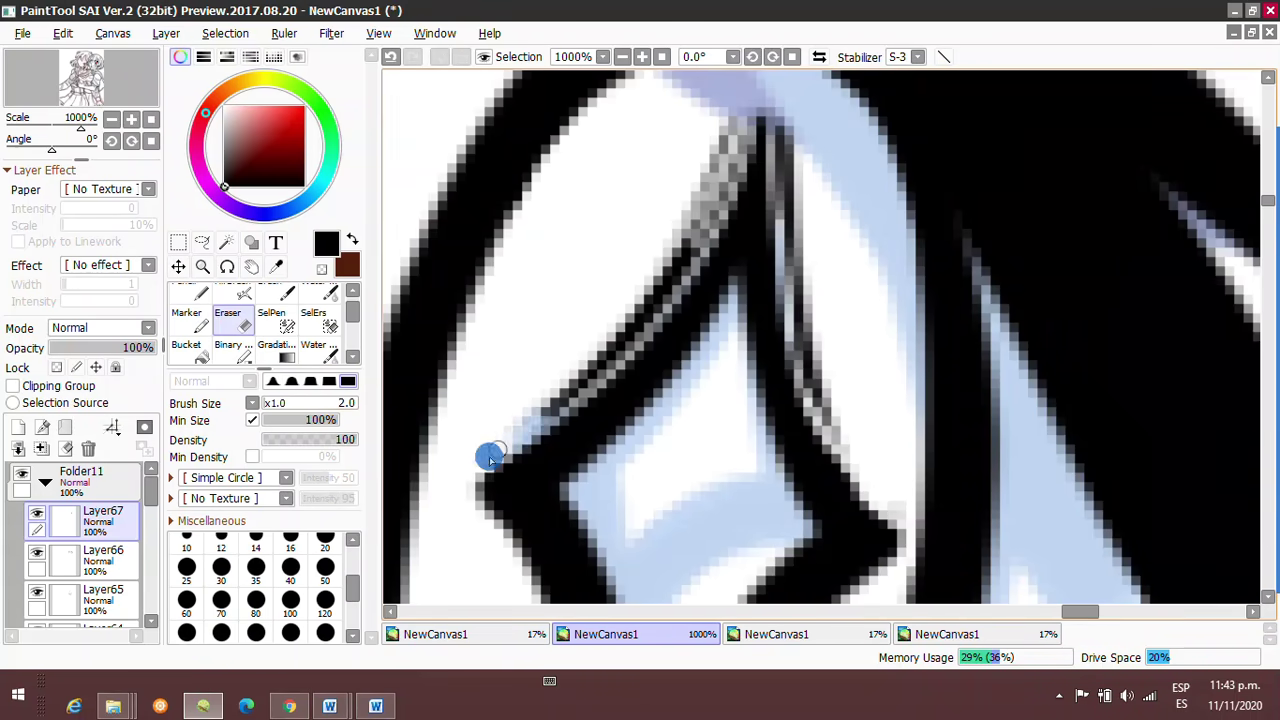
{"action": "left_click_drag", "start_coordinate": [490, 455], "coordinate": [584, 355]}
{"action": "scroll", "coordinate": [449, 194], "scroll_direction": "down", "scroll_amount": 5}
{"action": "mouse_move", "coordinate": [449, 194]}
{"action": "left_mouse_down"}
{"action": "mouse_move", "coordinate": [626, 516]}
{"action": "mouse_move", "coordinate": [460, 221]}
{"action": "mouse_move", "coordinate": [889, 269]}
{"action": "mouse_move", "coordinate": [873, 304]}
{"action": "mouse_move", "coordinate": [669, 529]}
{"action": "mouse_move", "coordinate": [860, 365]}
{"action": "left_mouse_up"}
{"action": "scroll", "coordinate": [860, 365], "scroll_direction": "up", "scroll_amount": 1}
{"action": "scroll", "coordinate": [551, 223], "scroll_direction": "down", "scroll_amount": 8}
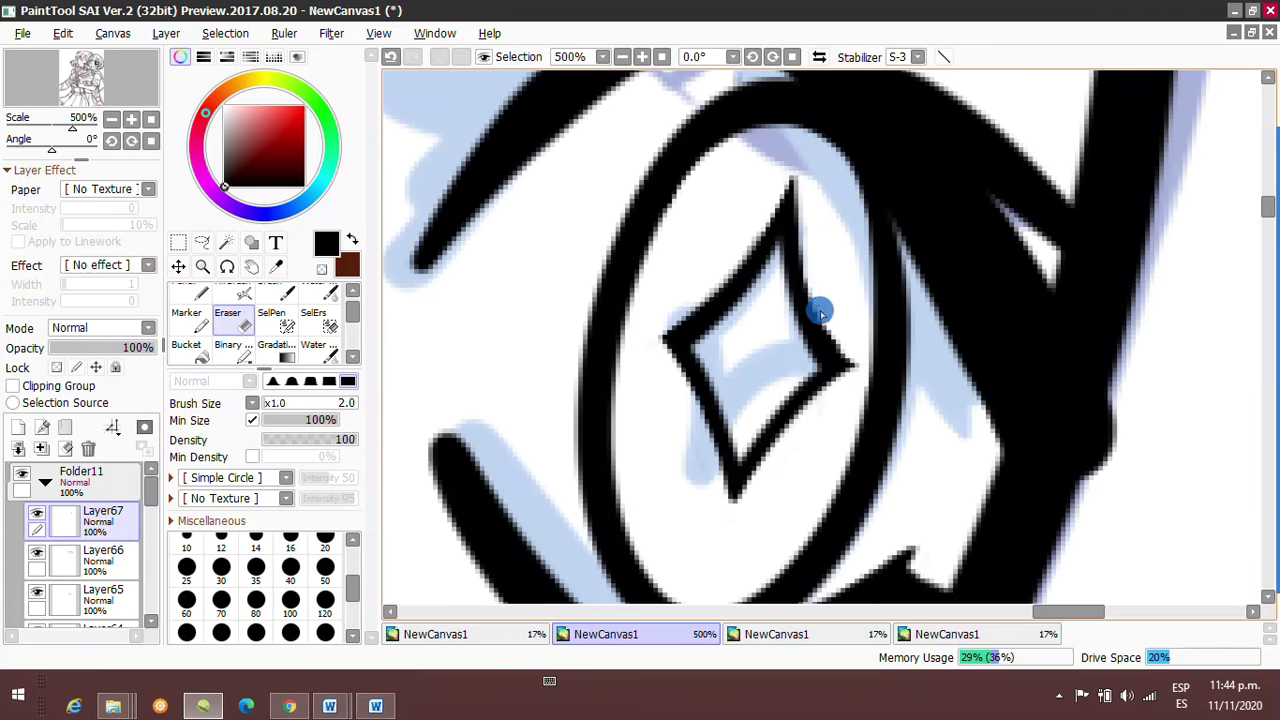
Paste a copy of the sparkling iris into the second character's other eye, then rotate and distort it to fit between the lashes.
{"action": "left_click", "coordinate": [198, 238]}
{"action": "key", "text": "ctrl+v"}
{"action": "key", "text": "ctrl+t"}
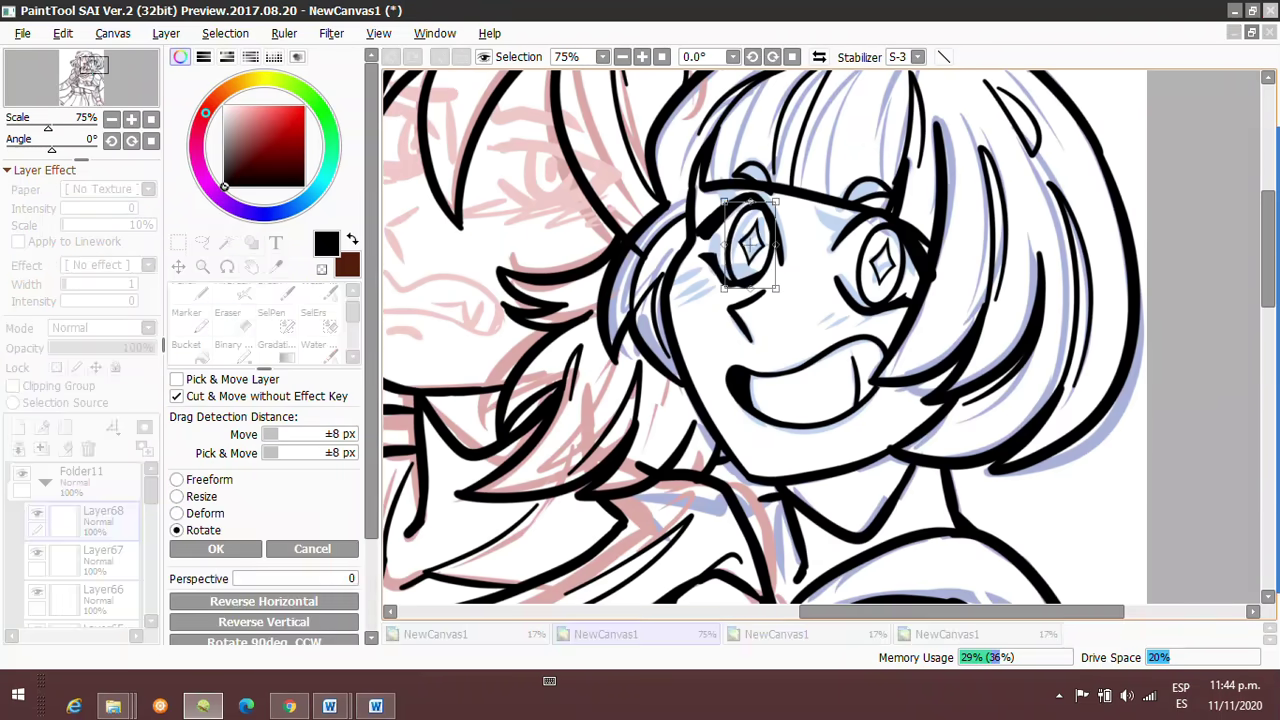
{"action": "left_click_drag", "start_coordinate": [713, 268], "coordinate": [716, 282]}
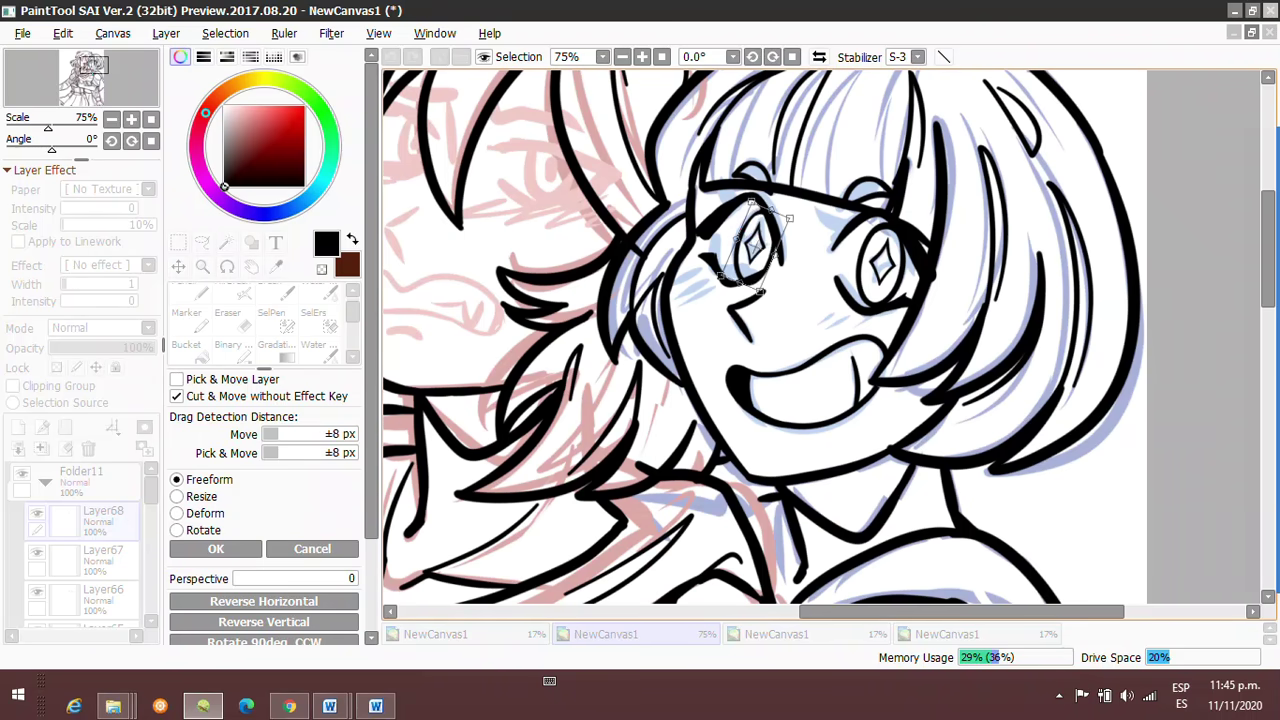
{"action": "key", "text": "Return"}
{"action": "key", "text": "ctrl+d"}
Ink a small nostril mark below the second character's nose and short blush hatching on both cheeks.
{"action": "key", "text": "b"}
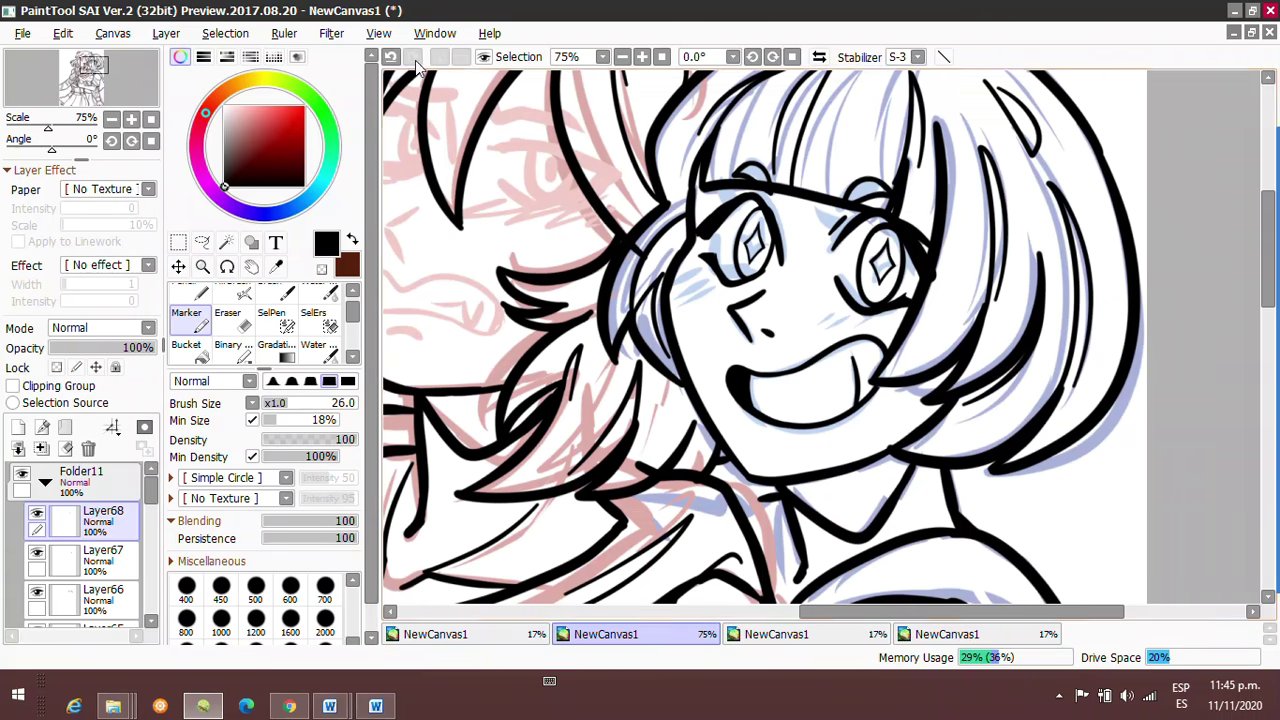
{"action": "key", "text": "minus"}
{"action": "key", "text": "minus"}
{"action": "key", "text": "minus"}
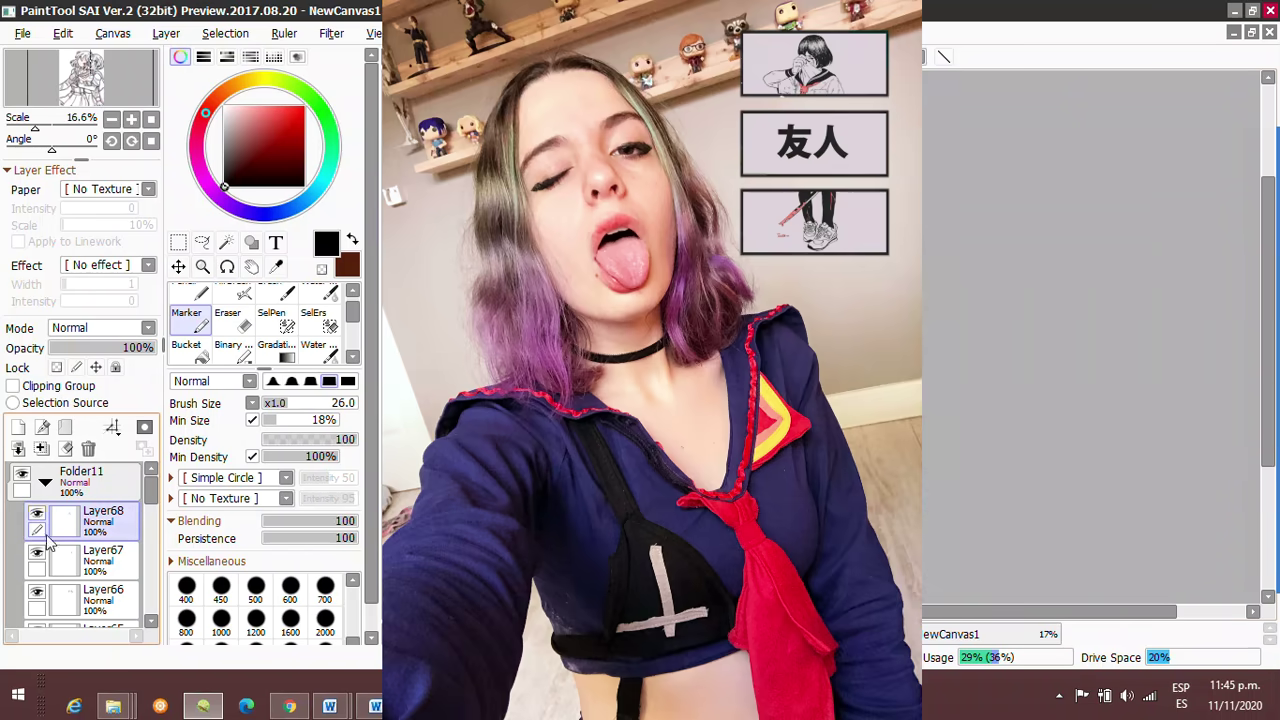
Ink the upper and lower eyelids of the first character's nearer eye, meeting in a filled, pointed outer corner.
{"action": "key", "text": "plus"}
{"action": "key", "text": "plus"}
{"action": "key", "text": "plus"}
{"action": "key", "text": "ctrl+shift+n"}
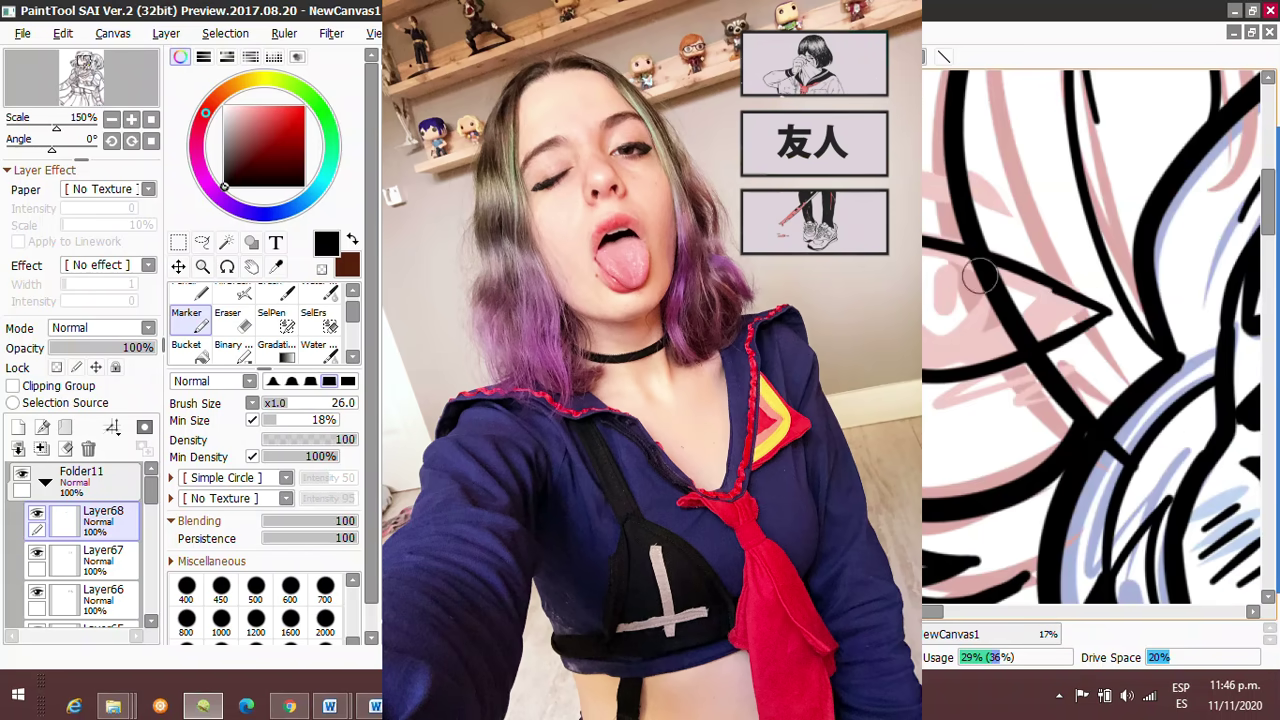
{"action": "key", "text": "e"}
{"action": "key", "text": "b"}
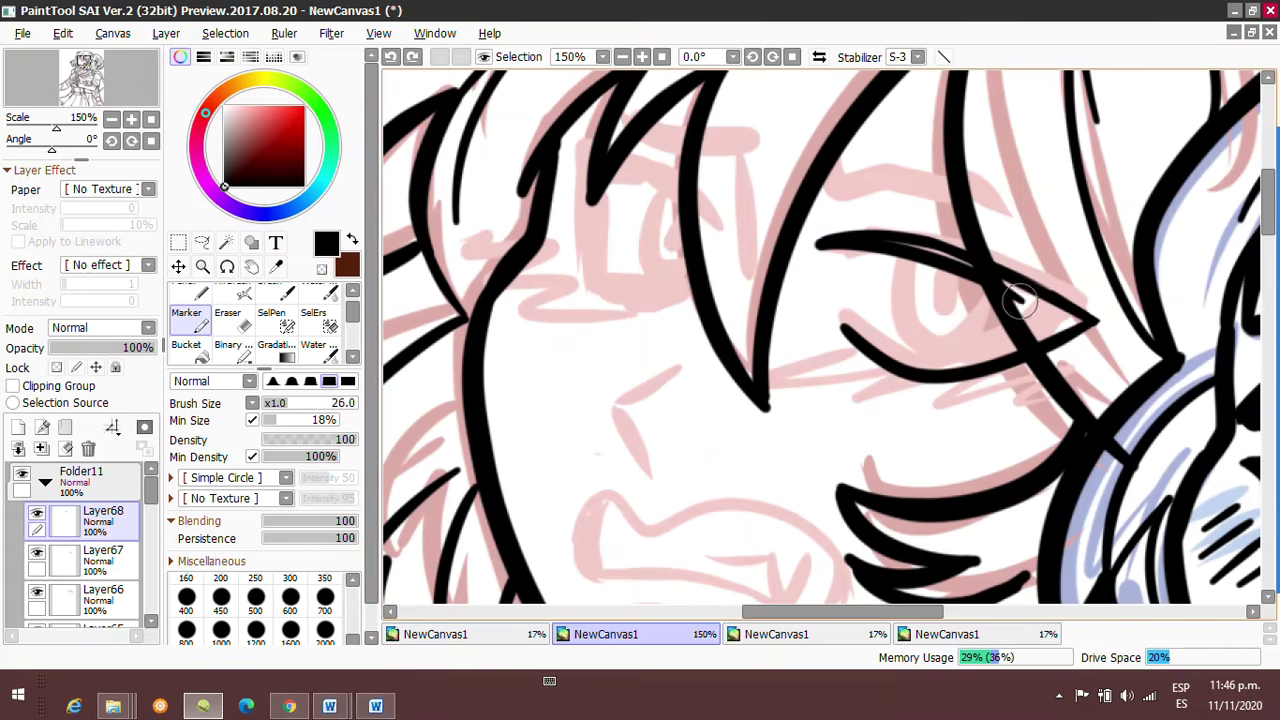
{"action": "key", "text": "e"}
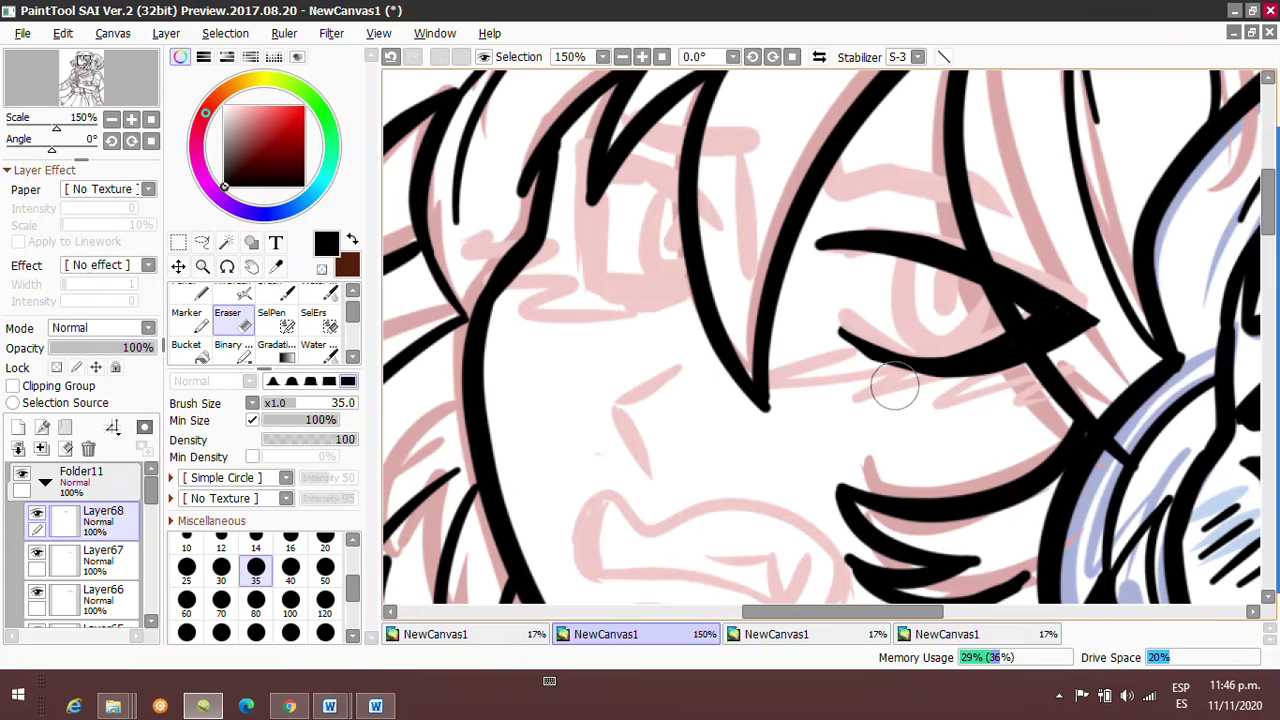
Extend the lower eyelid's inner end into an upward-curving tip with the Marker and clean its edge.
{"action": "left_click", "coordinate": [210, 325]}
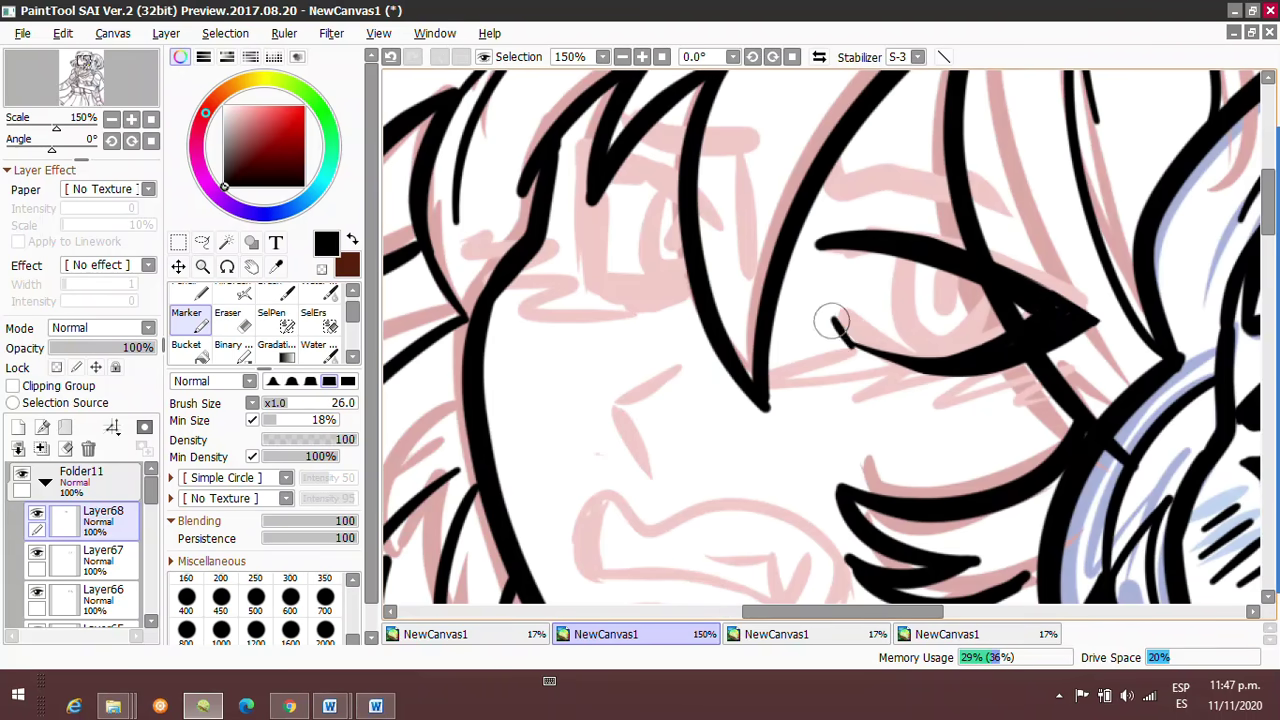
{"action": "key", "text": "e"}
{"action": "key", "text": "e"}
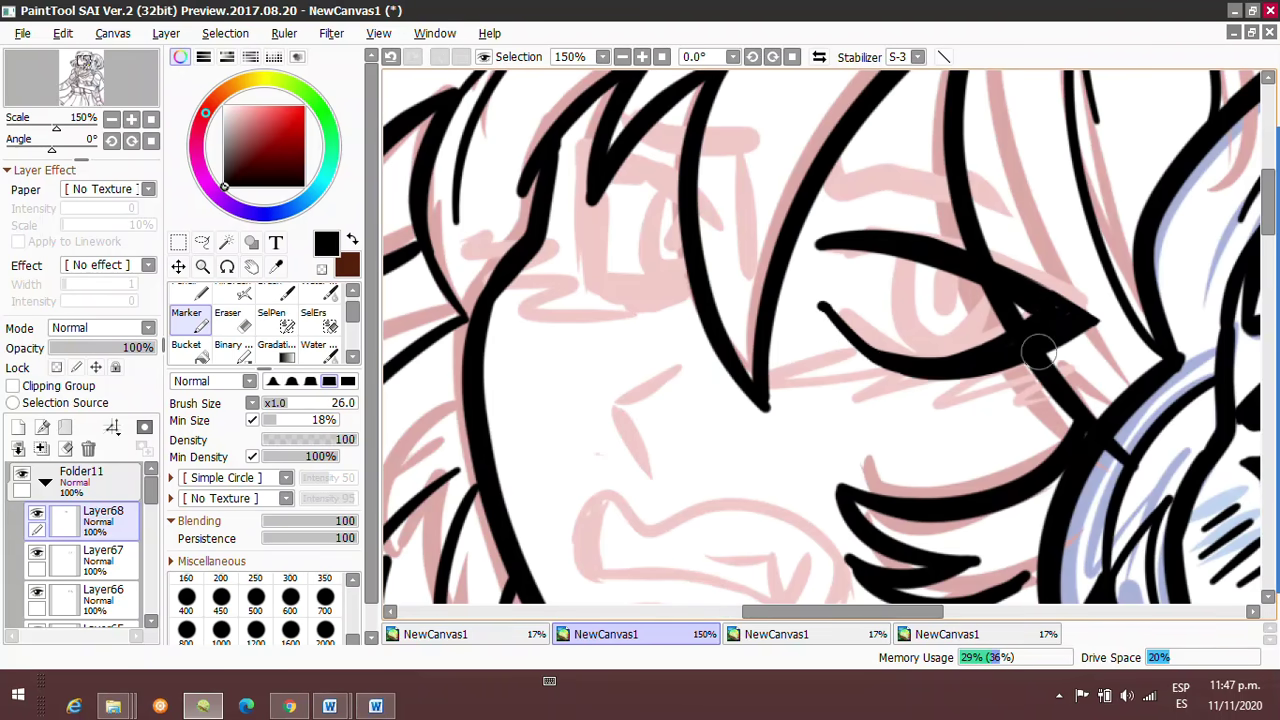
{"action": "key", "text": "ctrl+minus"}
Paste an eye outline over the first character's far eye sketch, deform it to fit under the fringe, and trim it with the eraser.
{"action": "key", "text": "l"}
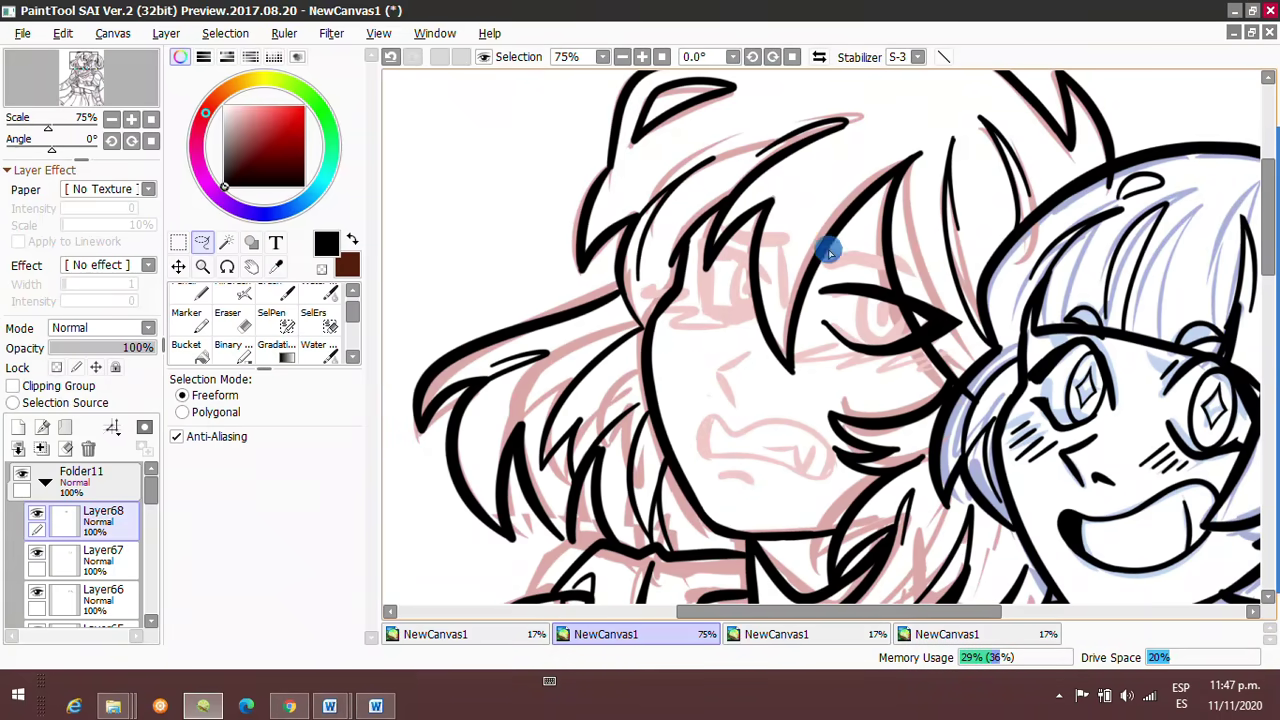
{"action": "key", "text": "ctrl+v"}
{"action": "left_click_drag", "start_coordinate": [860, 300], "coordinate": [729, 278]}
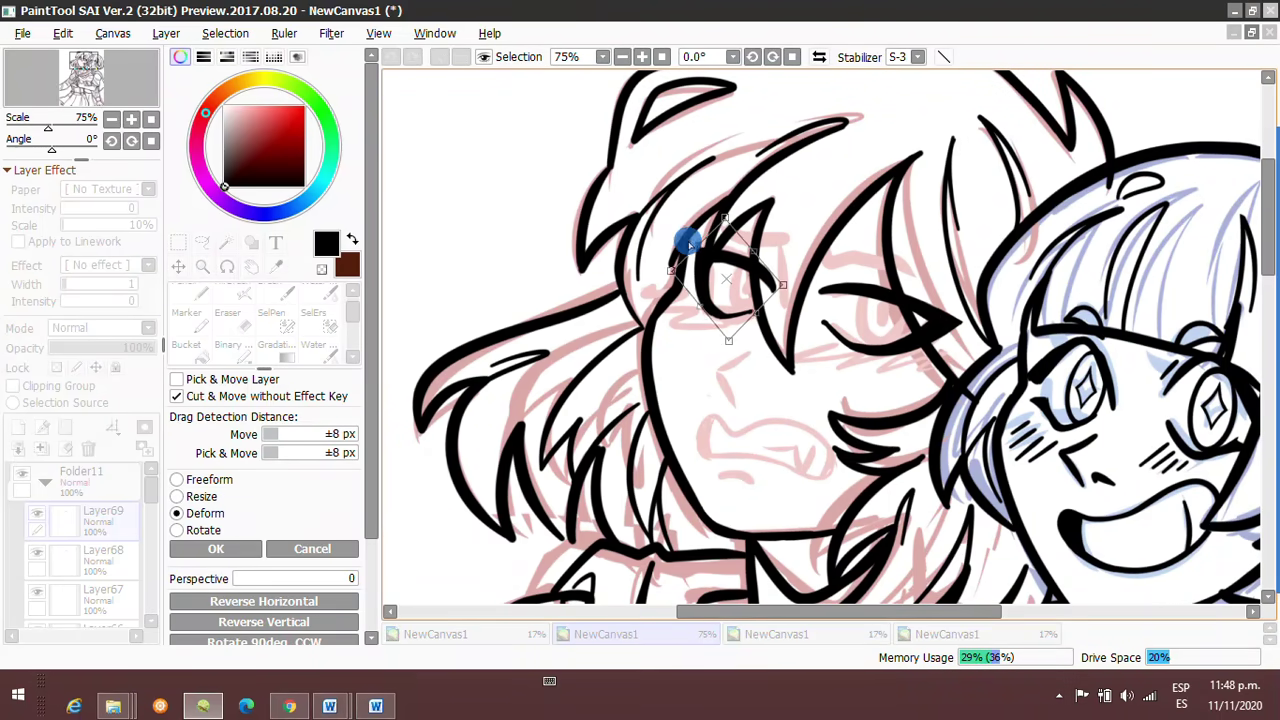
{"action": "key", "text": "Return"}
{"action": "key", "text": "e"}
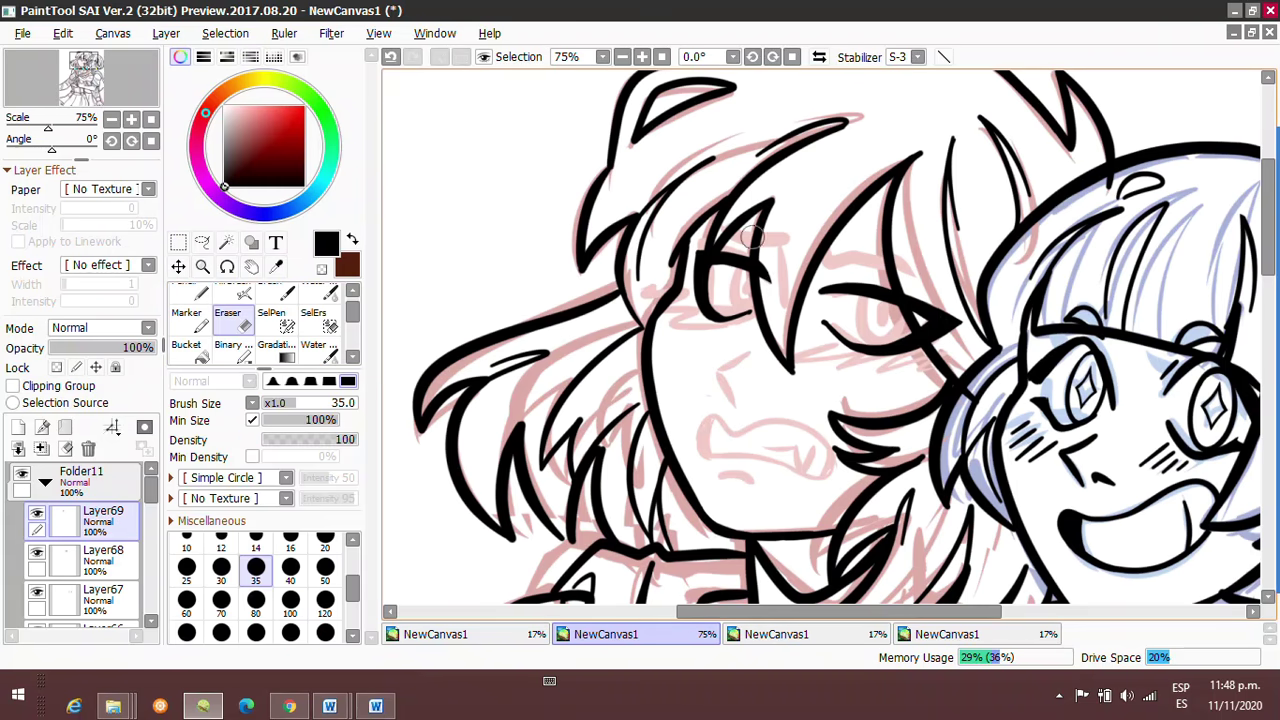
Transform the first character's nearer eye on Layer68, comparing the face in the mirrored view.
{"action": "key", "text": "h"}
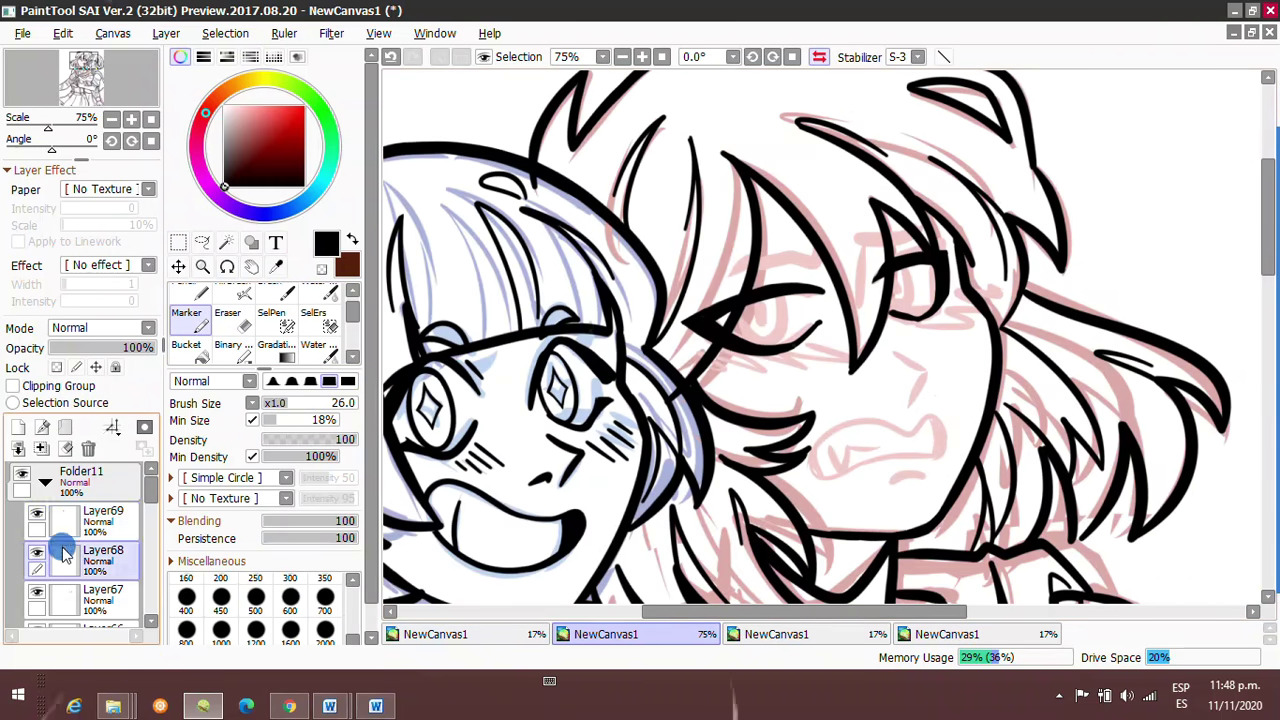
{"action": "key", "text": "ctrl+t"}
{"action": "key", "text": "h"}
{"action": "key", "text": "h"}
{"action": "key", "text": "h"}
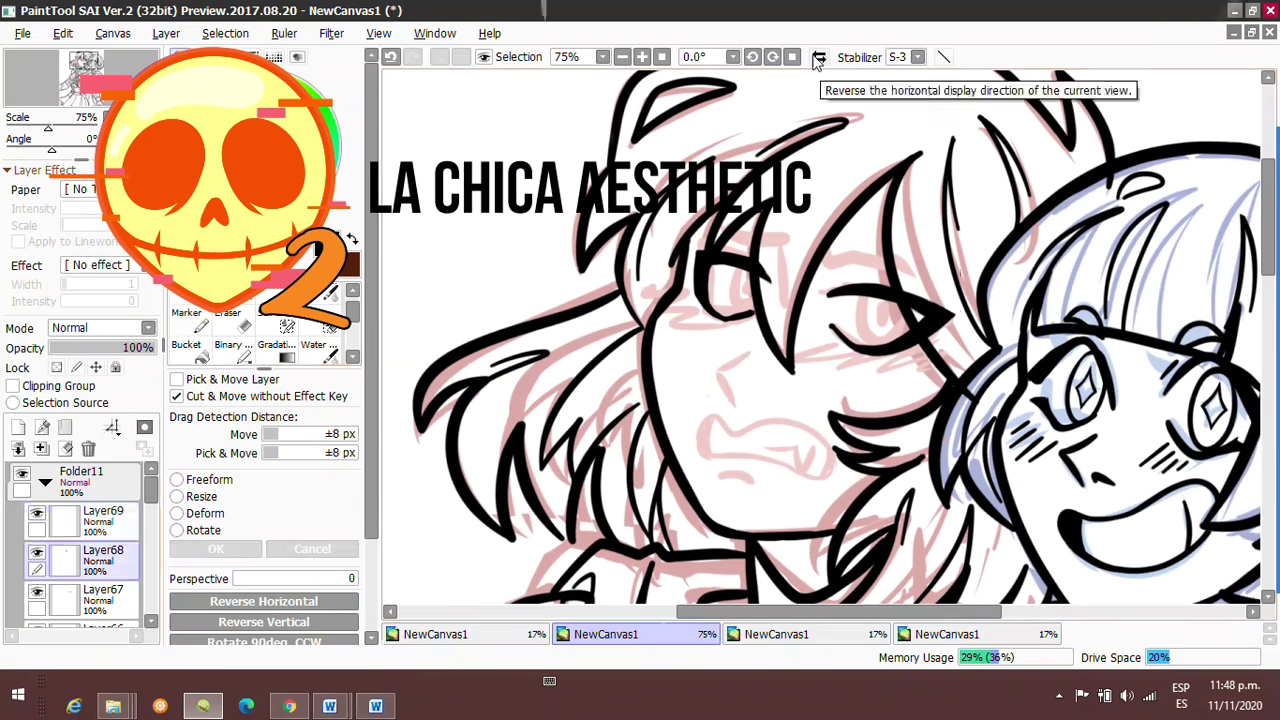
{"action": "key", "text": "Return"}
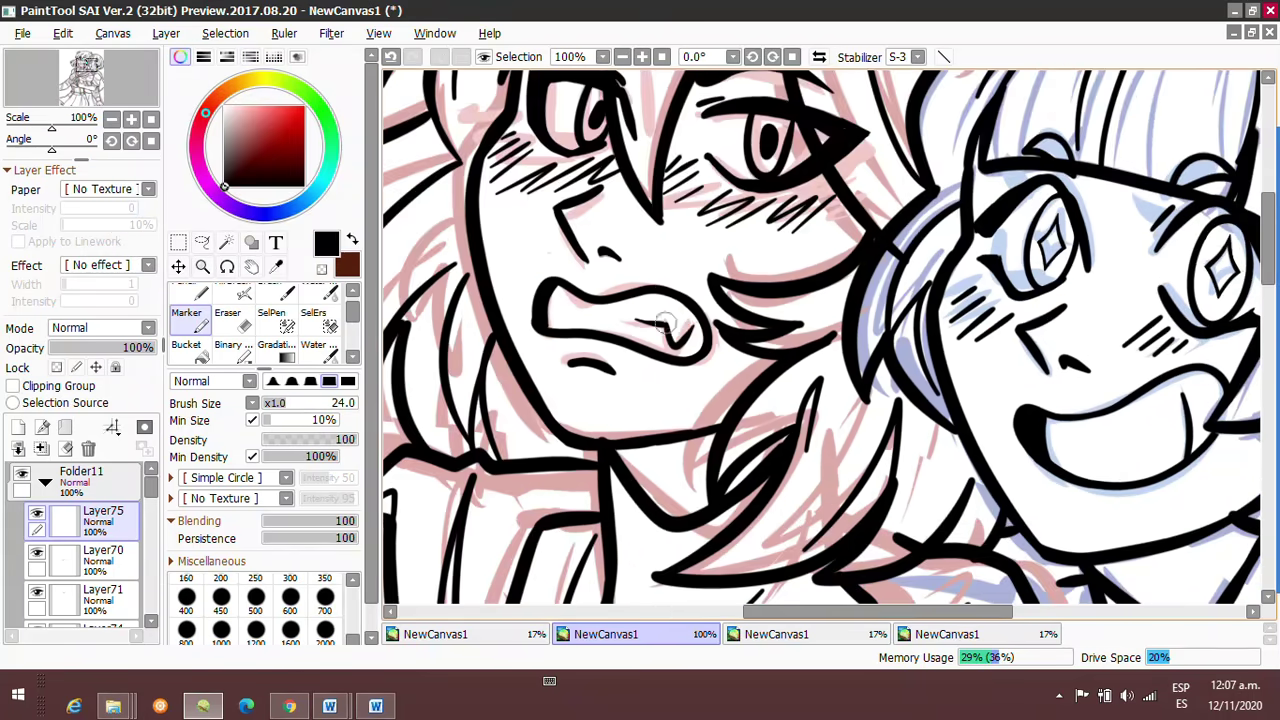
Ink the tooth line inside the first character's mouth and the chin crease below the second character's smile, with the Marker at size 24.
{"action": "left_click_drag", "start_coordinate": [660, 325], "coordinate": [560, 330]}
{"action": "scroll", "coordinate": [800, 380], "scroll_direction": "down", "scroll_amount": 3}
{"action": "scroll", "coordinate": [889, 402], "scroll_direction": "up", "scroll_amount": 2}
{"action": "key", "text": "Home"}
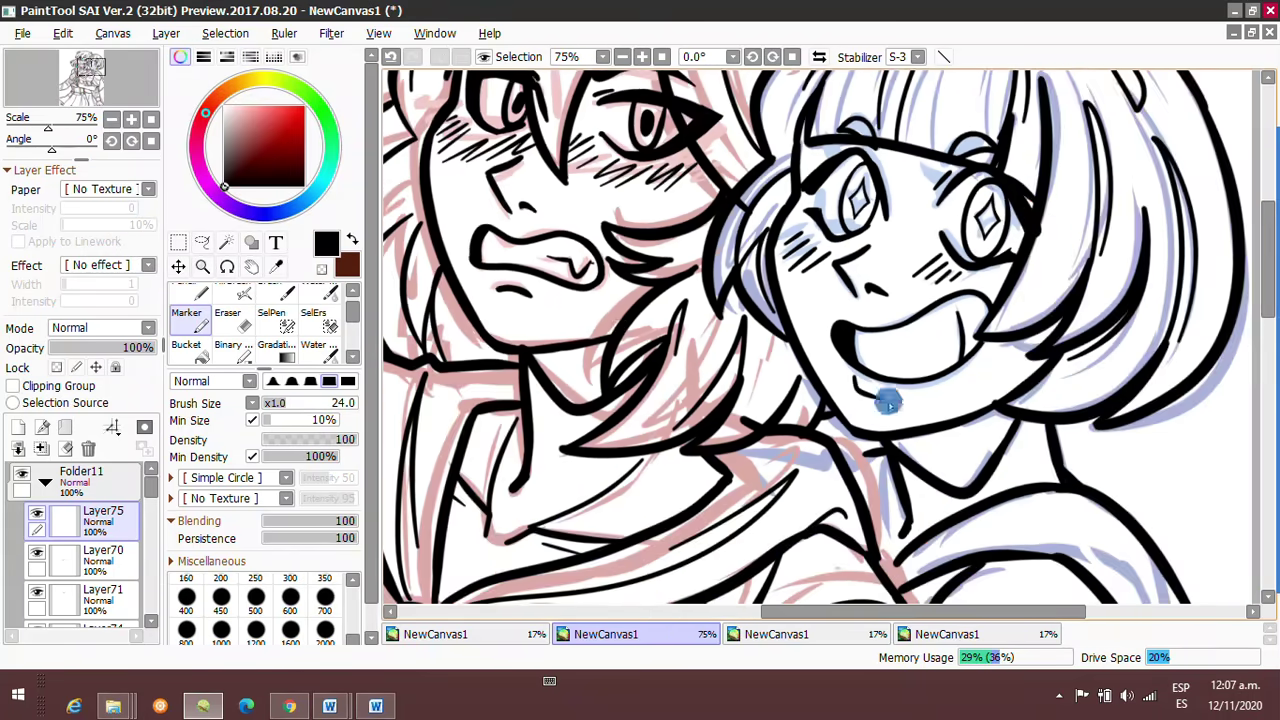
{"action": "scroll", "coordinate": [873, 393], "scroll_direction": "down", "scroll_amount": 5}
{"action": "scroll", "coordinate": [908, 486], "scroll_direction": "up", "scroll_amount": 5}
{"action": "scroll", "coordinate": [908, 486], "scroll_direction": "down", "scroll_amount": 5}
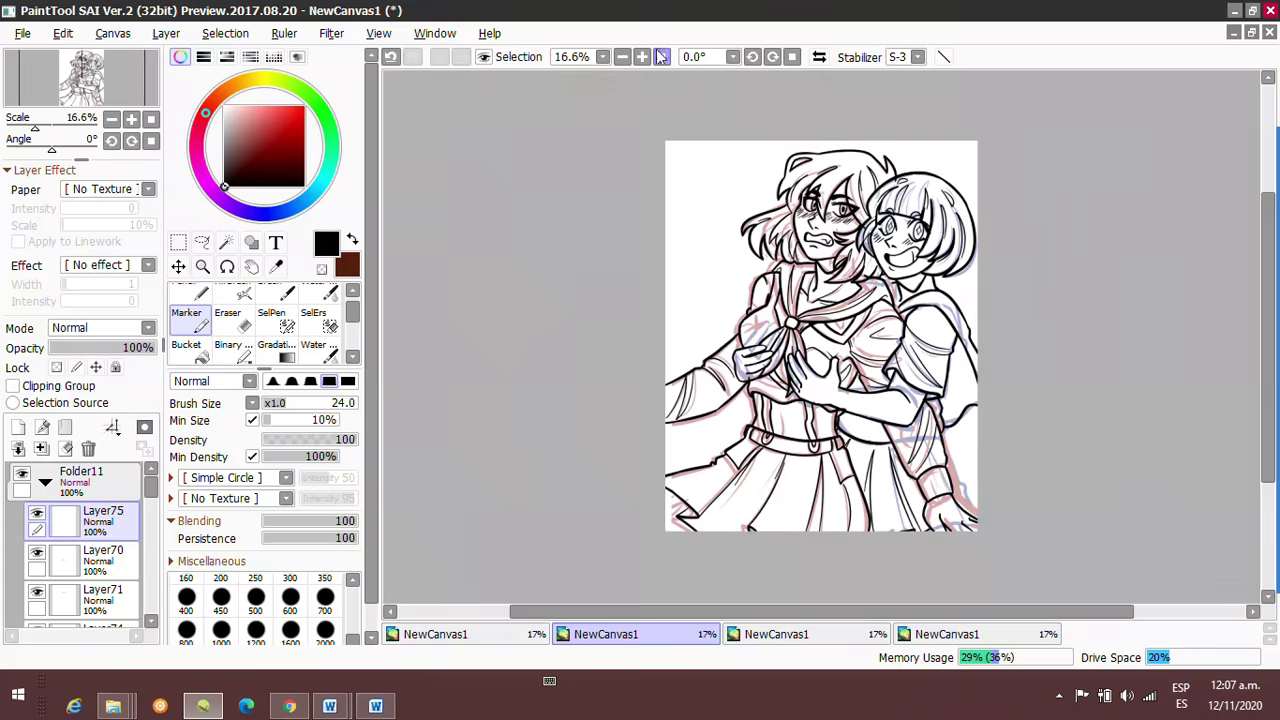
Ink fingernails on the hand gripping the neckerchief and a crease on the back of the embracing hand.
{"action": "scroll", "coordinate": [855, 254], "scroll_direction": "up", "scroll_amount": 4}
{"action": "scroll", "coordinate": [855, 254], "scroll_direction": "down", "scroll_amount": 2}
{"action": "scroll", "coordinate": [490, 333], "scroll_direction": "up", "scroll_amount": 2}
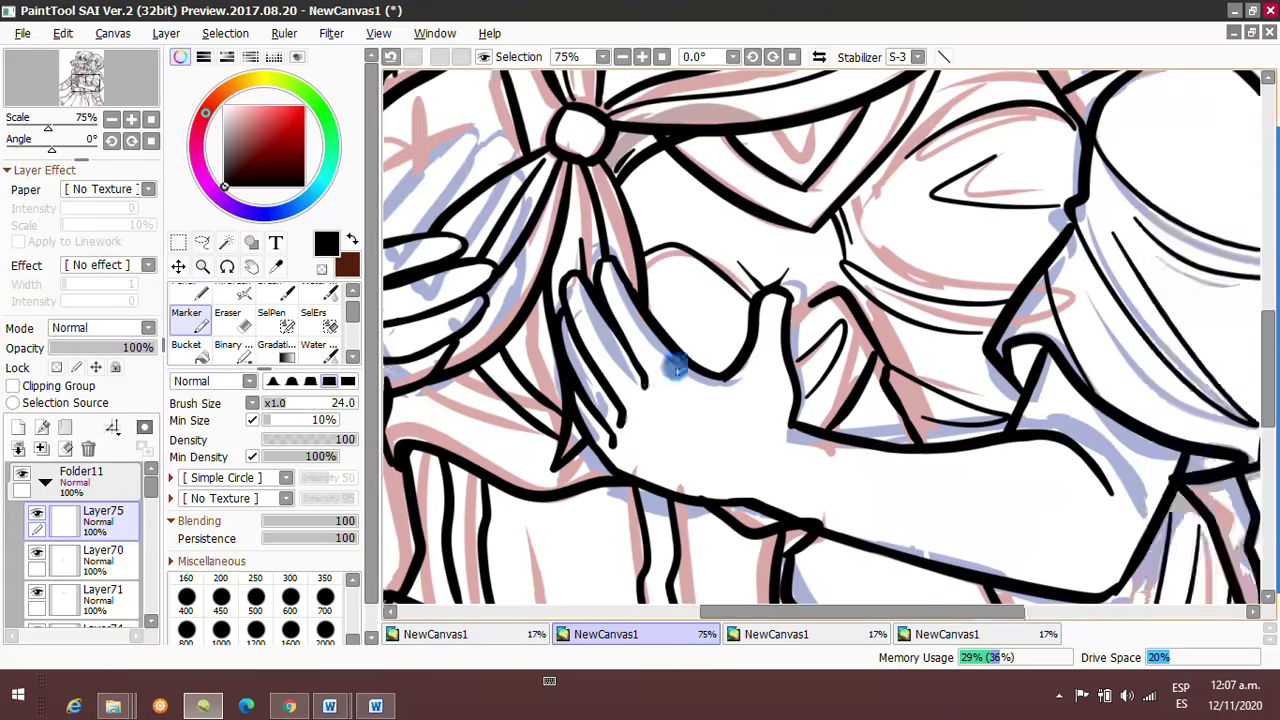
{"action": "left_click_drag", "start_coordinate": [490, 333], "coordinate": [778, 185]}
{"action": "scroll", "coordinate": [778, 185], "scroll_direction": "up", "scroll_amount": 3}
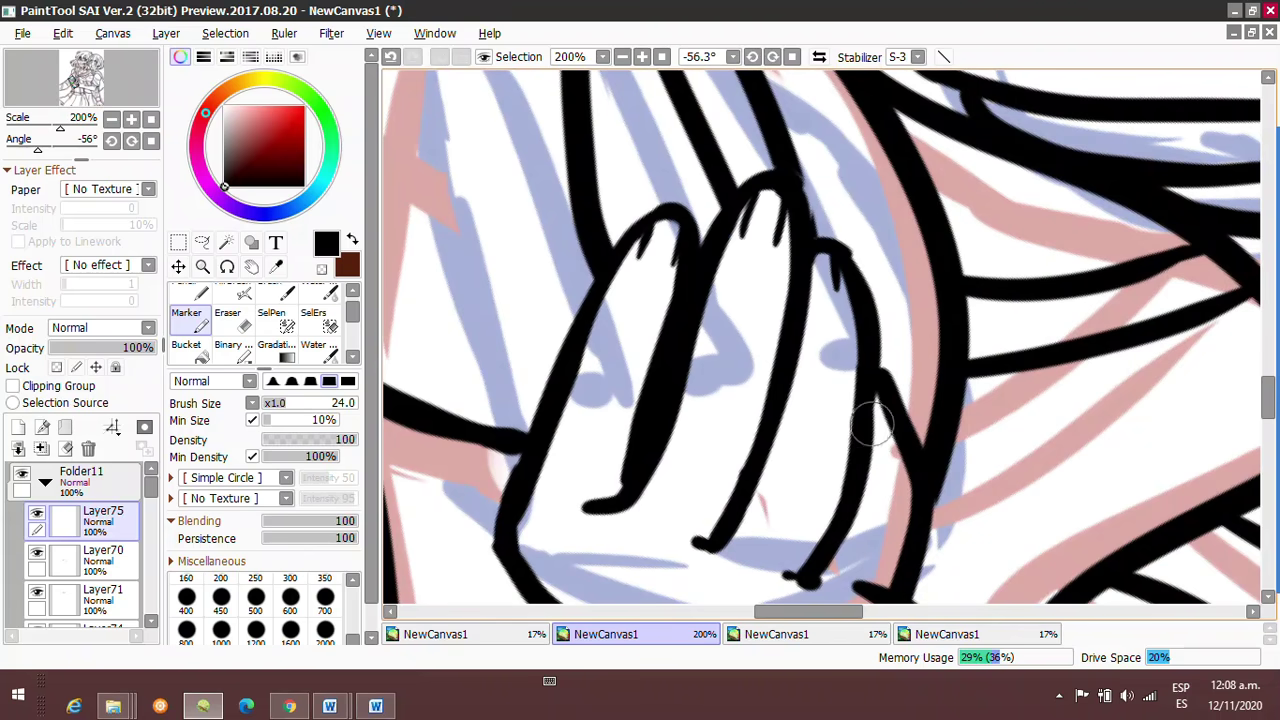
{"action": "key", "text": "Home"}
{"action": "scroll", "coordinate": [873, 425], "scroll_direction": "down", "scroll_amount": 2}
{"action": "scroll", "coordinate": [497, 263], "scroll_direction": "down", "scroll_amount": 6}
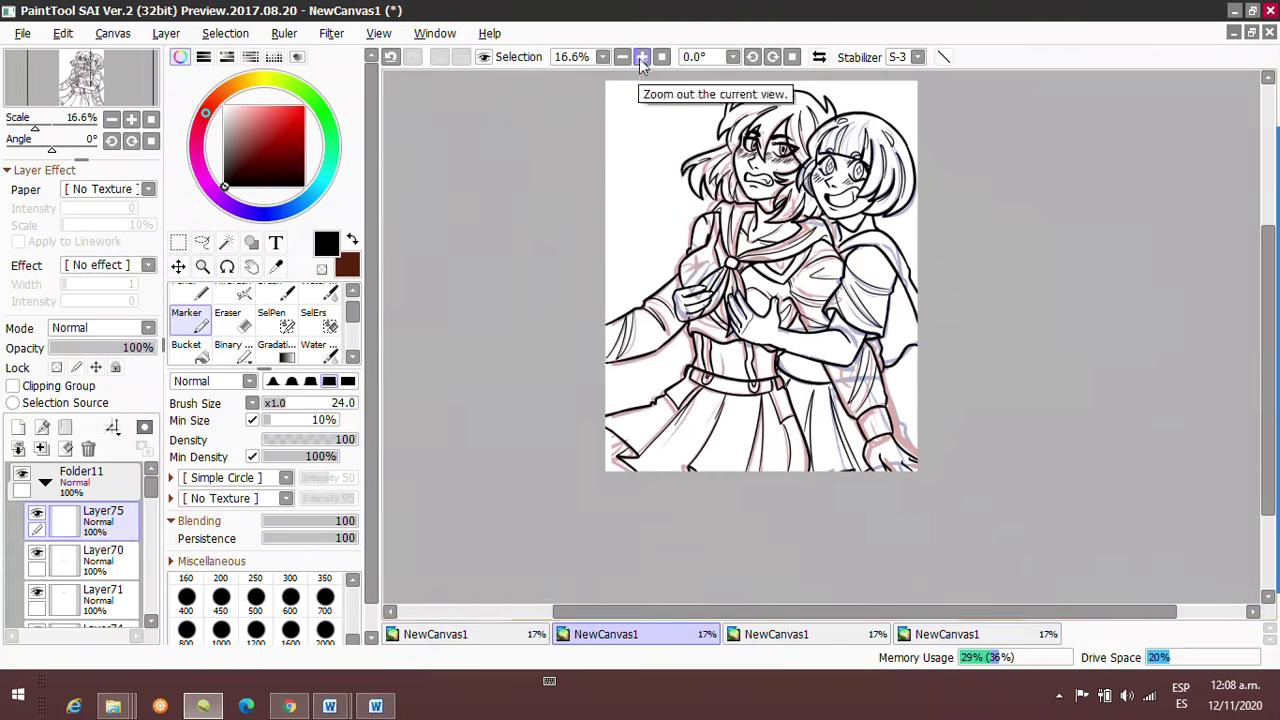
Touch up the lines around the characters' adjoining shoulders and ink a curved fold on the first character's upper sleeve.
{"action": "scroll", "coordinate": [810, 207], "scroll_direction": "up", "scroll_amount": 7}
{"action": "scroll", "coordinate": [810, 207], "scroll_direction": "up", "scroll_amount": 2}
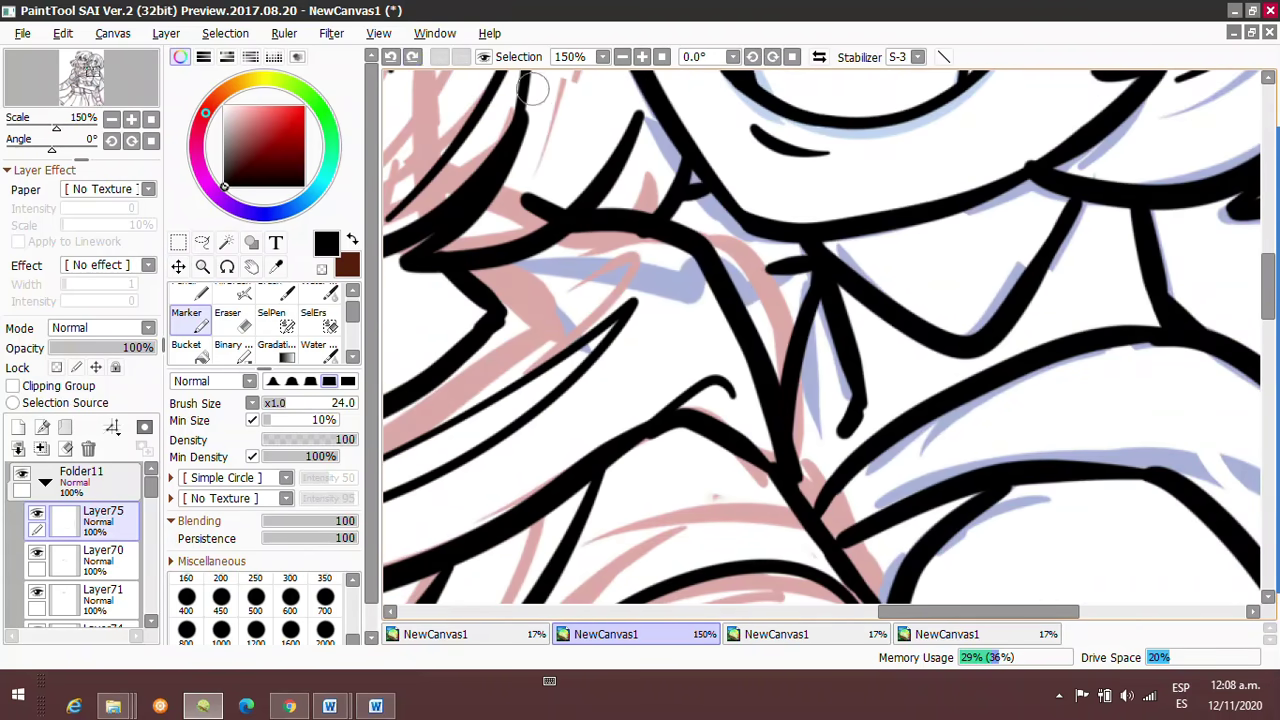
{"action": "left_click", "coordinate": [660, 57]}
{"action": "scroll", "coordinate": [636, 206], "scroll_direction": "up", "scroll_amount": 3}
{"action": "scroll", "coordinate": [636, 206], "scroll_direction": "up", "scroll_amount": 2}
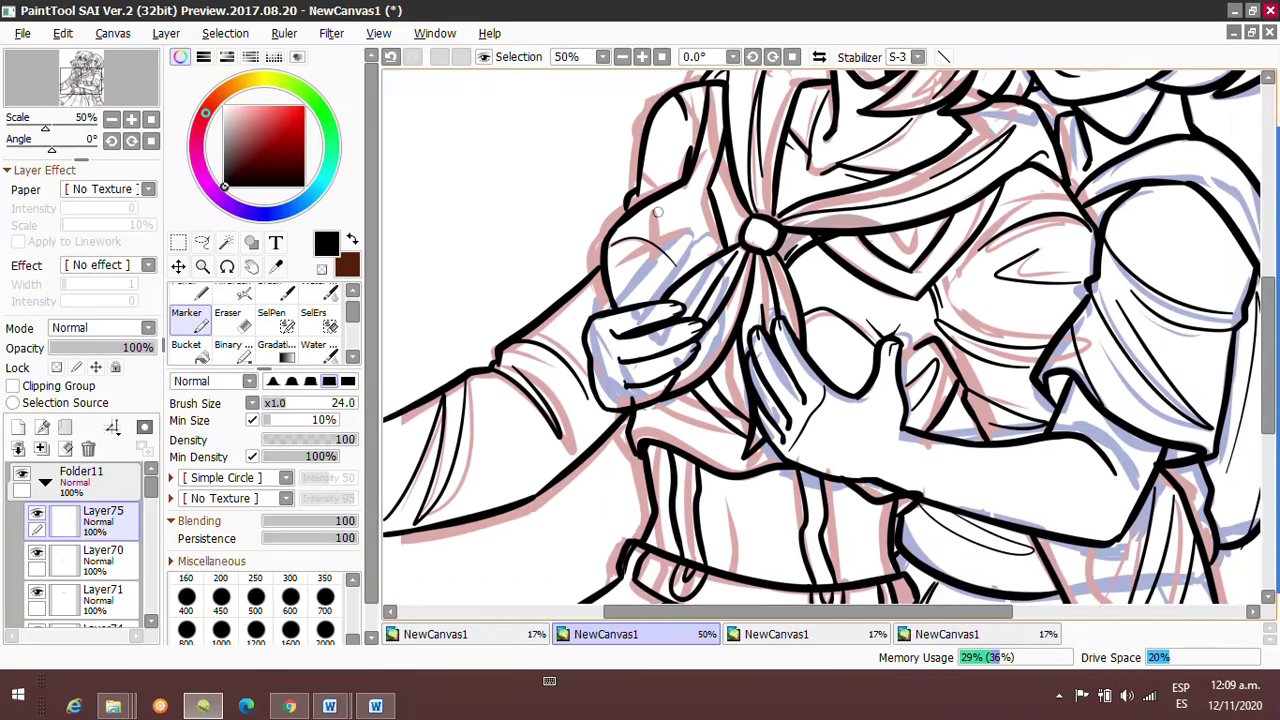
{"action": "scroll", "coordinate": [636, 206], "scroll_direction": "up", "scroll_amount": 2}
{"action": "scroll", "coordinate": [636, 206], "scroll_direction": "right", "scroll_amount": 3}
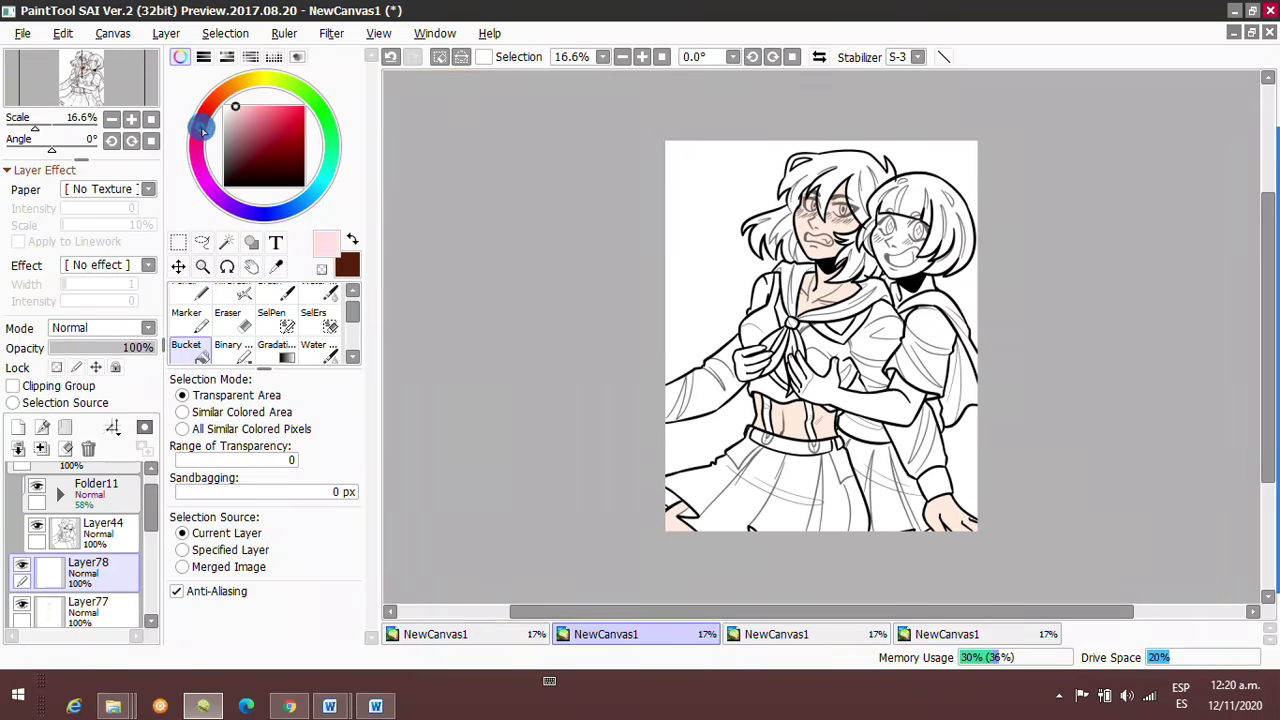
Paint pink shadows on the first character's bare midriff on Layer78, with the Marker at size 59.
{"action": "scroll", "coordinate": [820, 340], "scroll_direction": "up", "scroll_amount": 5}
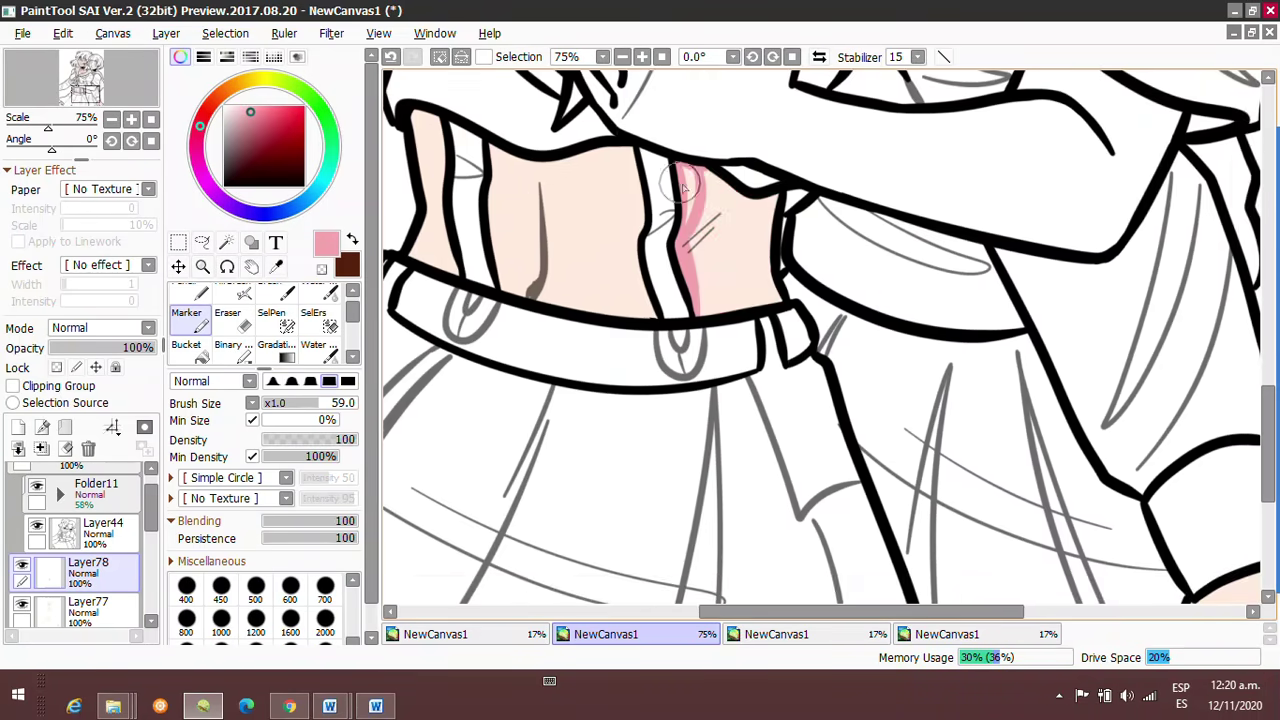
{"action": "left_click_drag", "start_coordinate": [630, 280], "coordinate": [615, 380]}
{"action": "left_click", "coordinate": [228, 313]}
{"action": "left_click", "coordinate": [198, 328]}
{"action": "left_click_drag", "start_coordinate": [500, 208], "coordinate": [663, 249]}
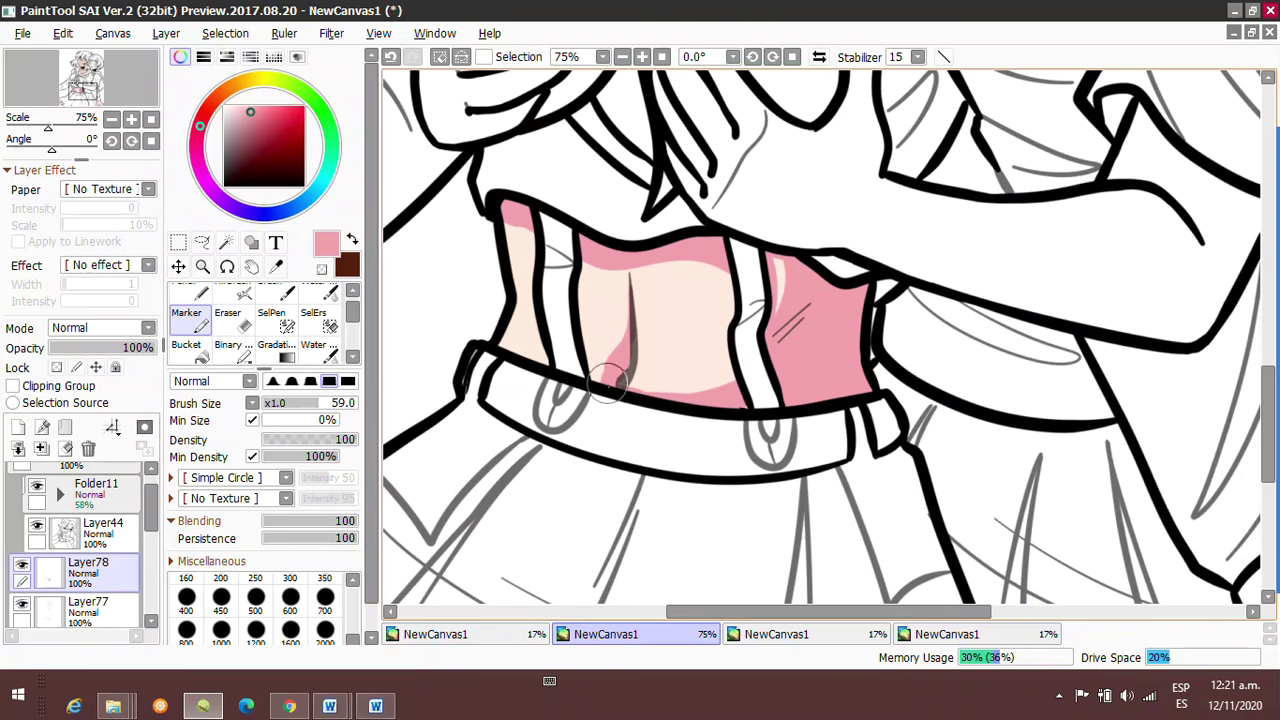
Paint pink shadows along the first character's neckline and on the face.
{"action": "scroll", "coordinate": [700, 350], "scroll_direction": "up", "scroll_amount": 5}
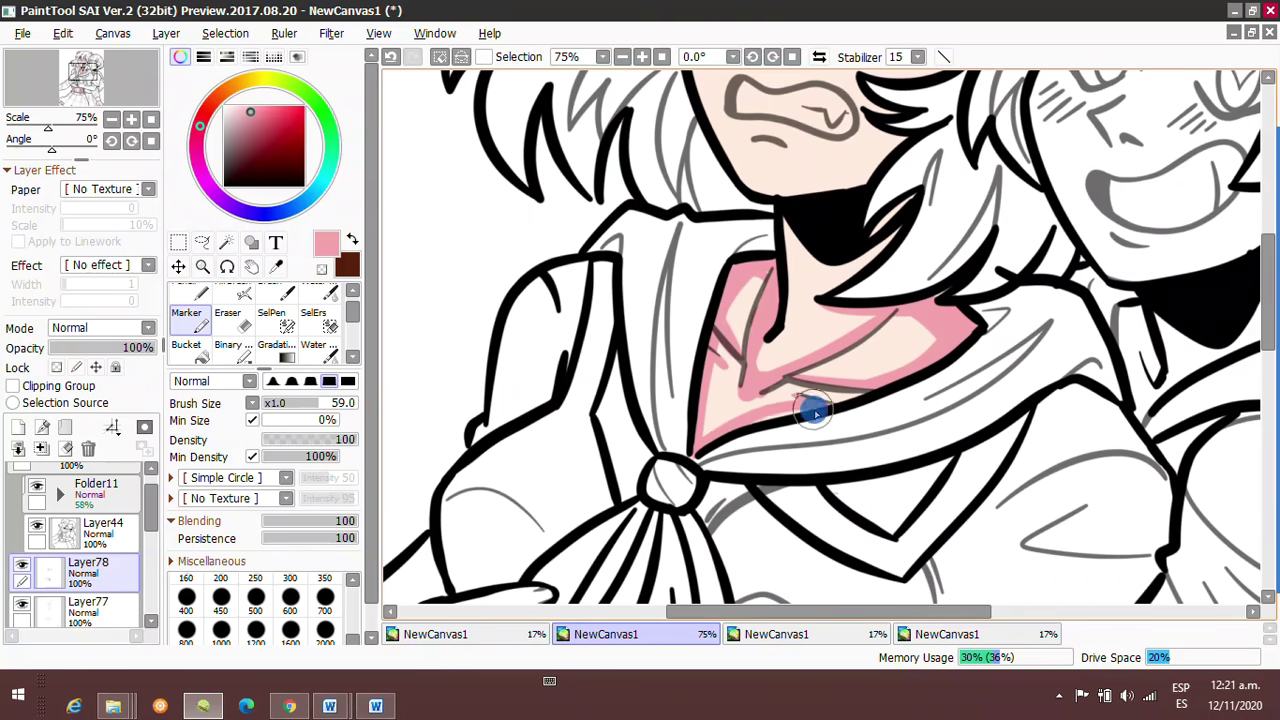
{"action": "scroll", "coordinate": [815, 412], "scroll_direction": "up", "scroll_amount": 5}
{"action": "left_click_drag", "start_coordinate": [888, 262], "coordinate": [818, 280]}
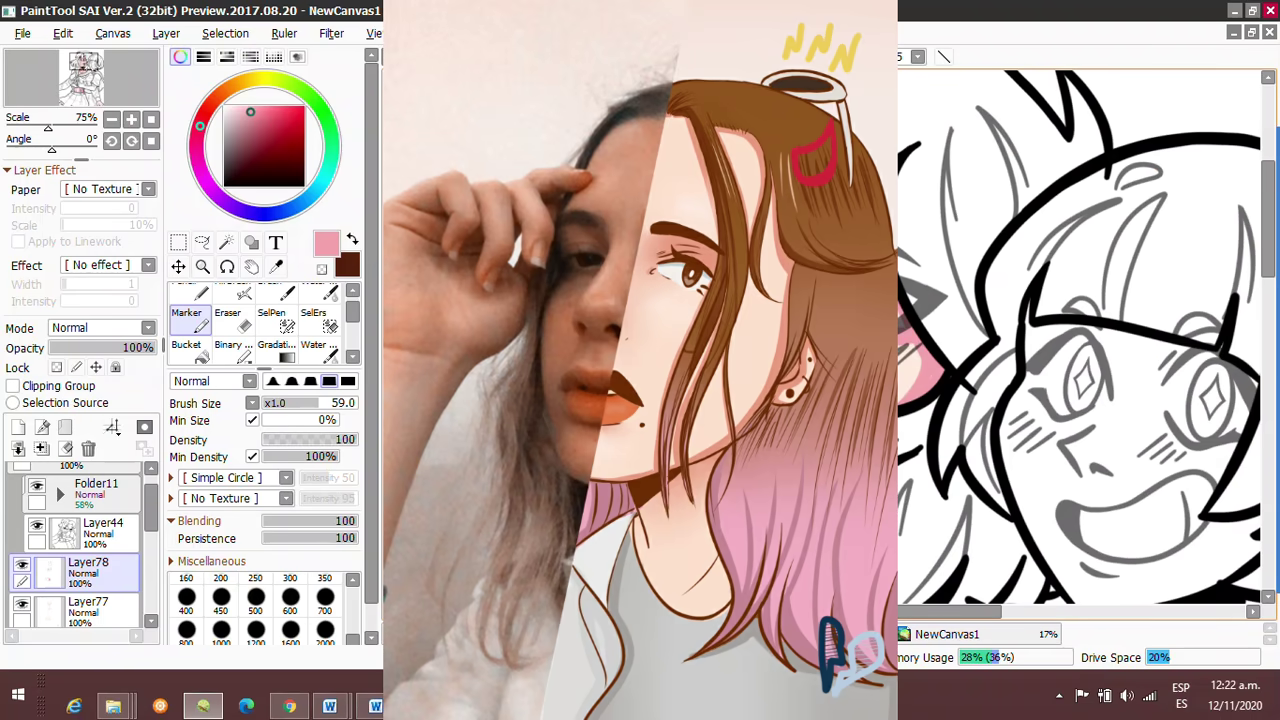
{"action": "scroll", "coordinate": [1090, 340], "scroll_direction": "down", "scroll_amount": 4}
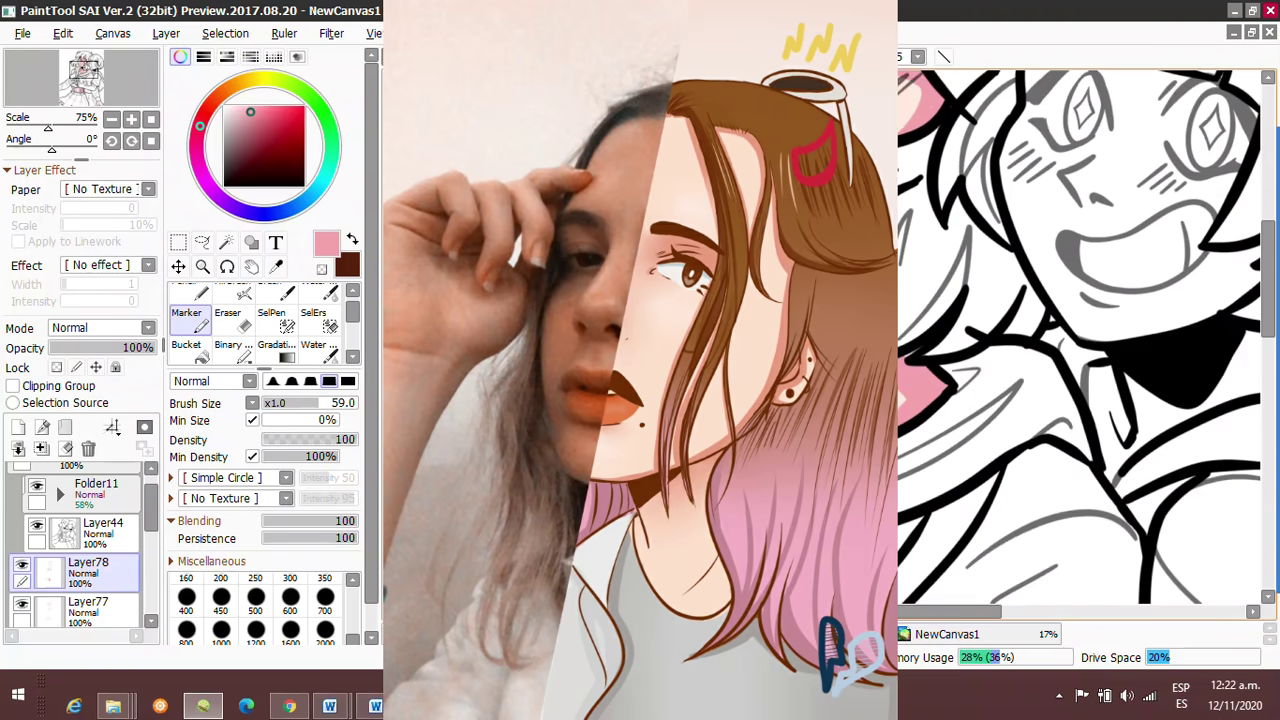
Set Layer78's opacity to 62% and shade the first character's face and neckline in salmon pink with the size 59 Marker.
{"action": "left_click", "coordinate": [130, 347]}
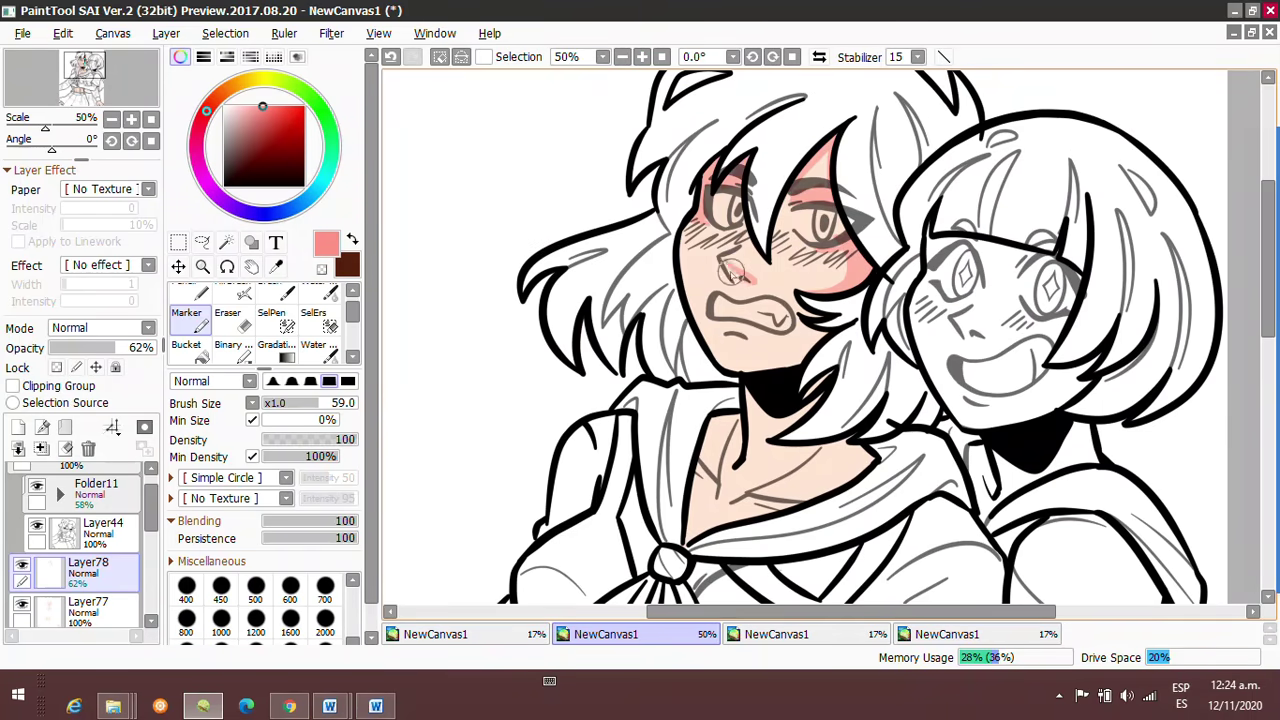
{"action": "left_click_drag", "start_coordinate": [730, 272], "coordinate": [728, 310]}
{"action": "scroll", "coordinate": [736, 174], "scroll_direction": "down", "scroll_amount": 3}
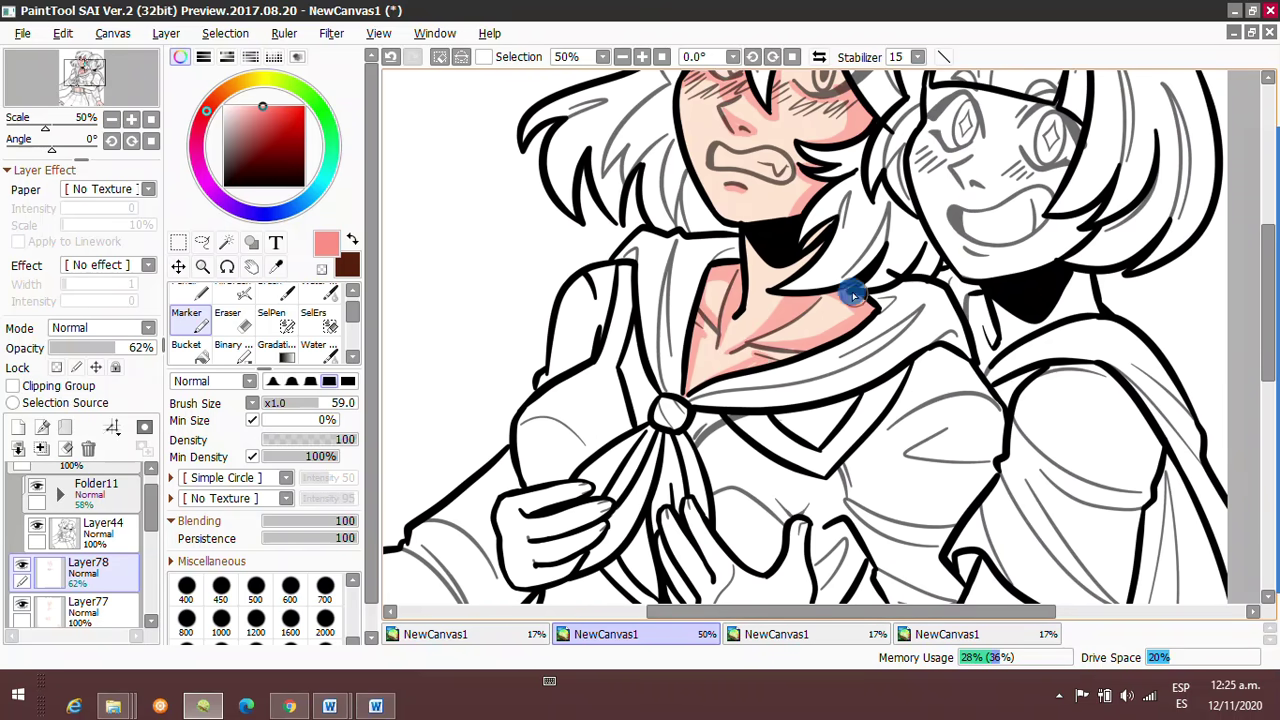
{"action": "scroll", "coordinate": [853, 294], "scroll_direction": "up", "scroll_amount": 3}
{"action": "scroll", "coordinate": [829, 129], "scroll_direction": "down", "scroll_amount": 10}
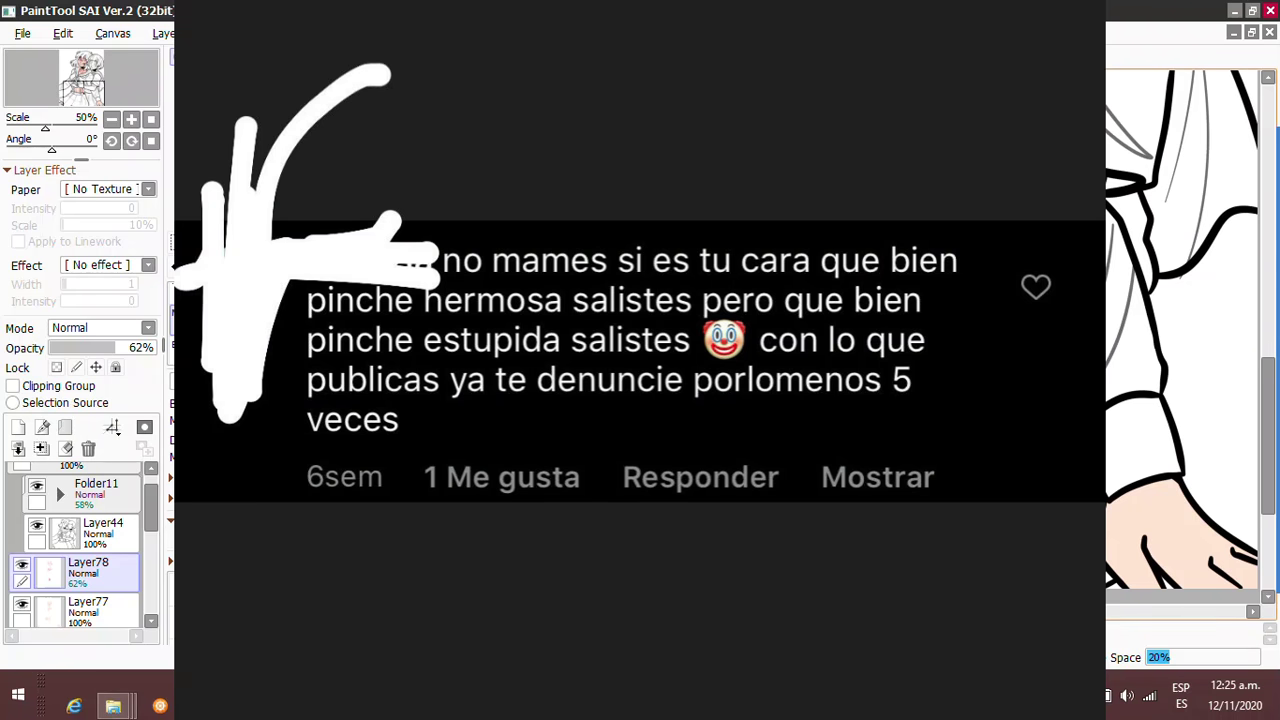
Refine the salmon shadows on the first character's hand and around the eyes and nose with the size 59 Marker and size 22 Eraser.
{"action": "scroll", "coordinate": [718, 335], "scroll_direction": "down", "scroll_amount": 5}
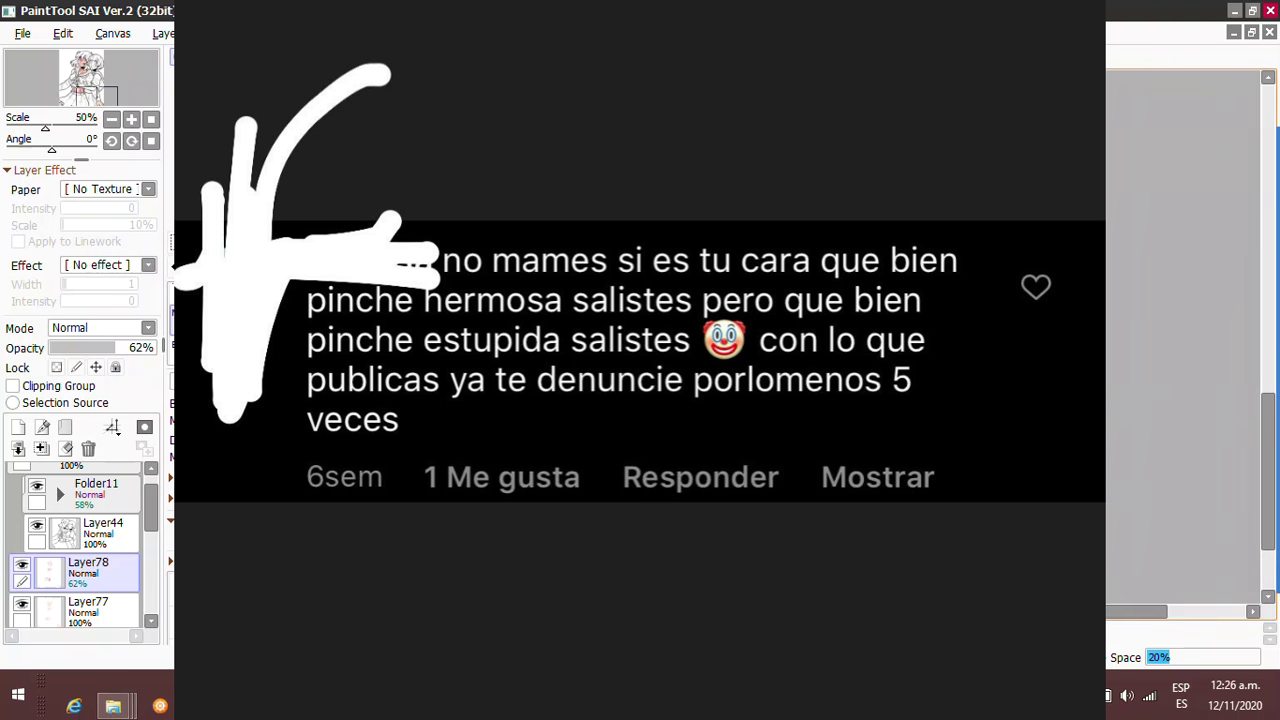
{"action": "left_click", "coordinate": [622, 57]}
{"action": "left_click", "coordinate": [622, 57]}
{"action": "left_click", "coordinate": [661, 57]}
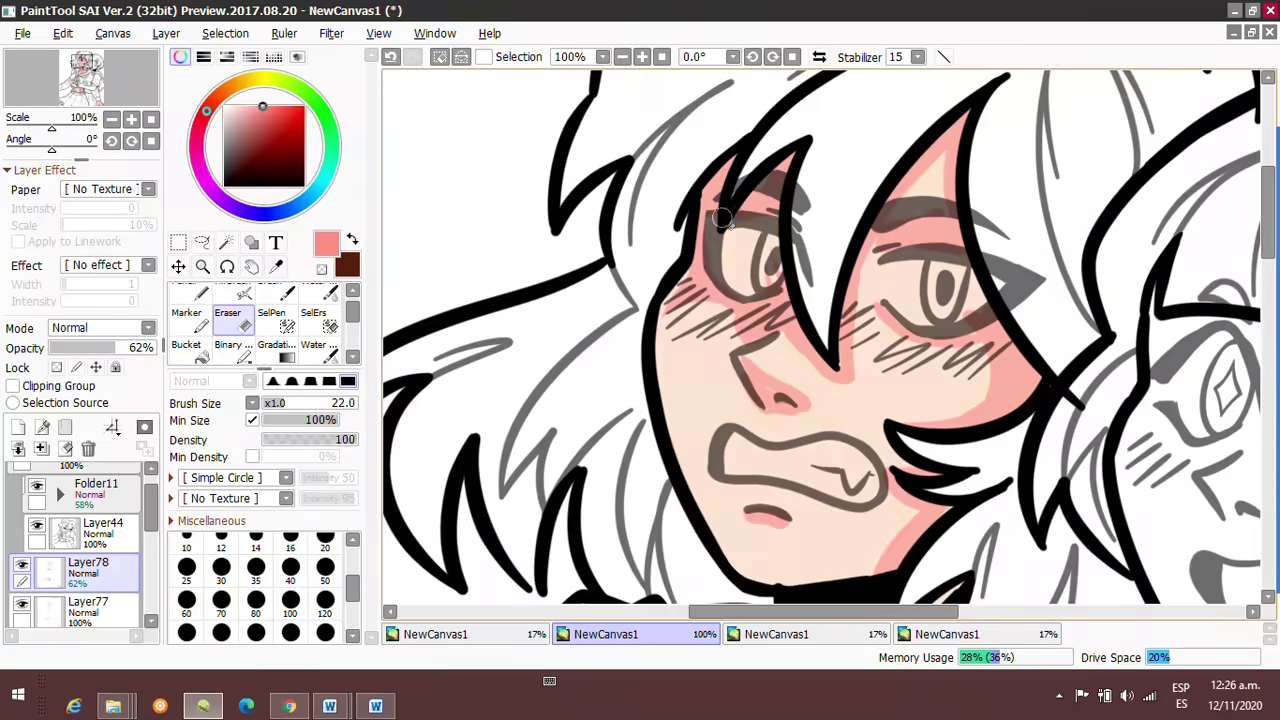
{"action": "key", "text": "b"}
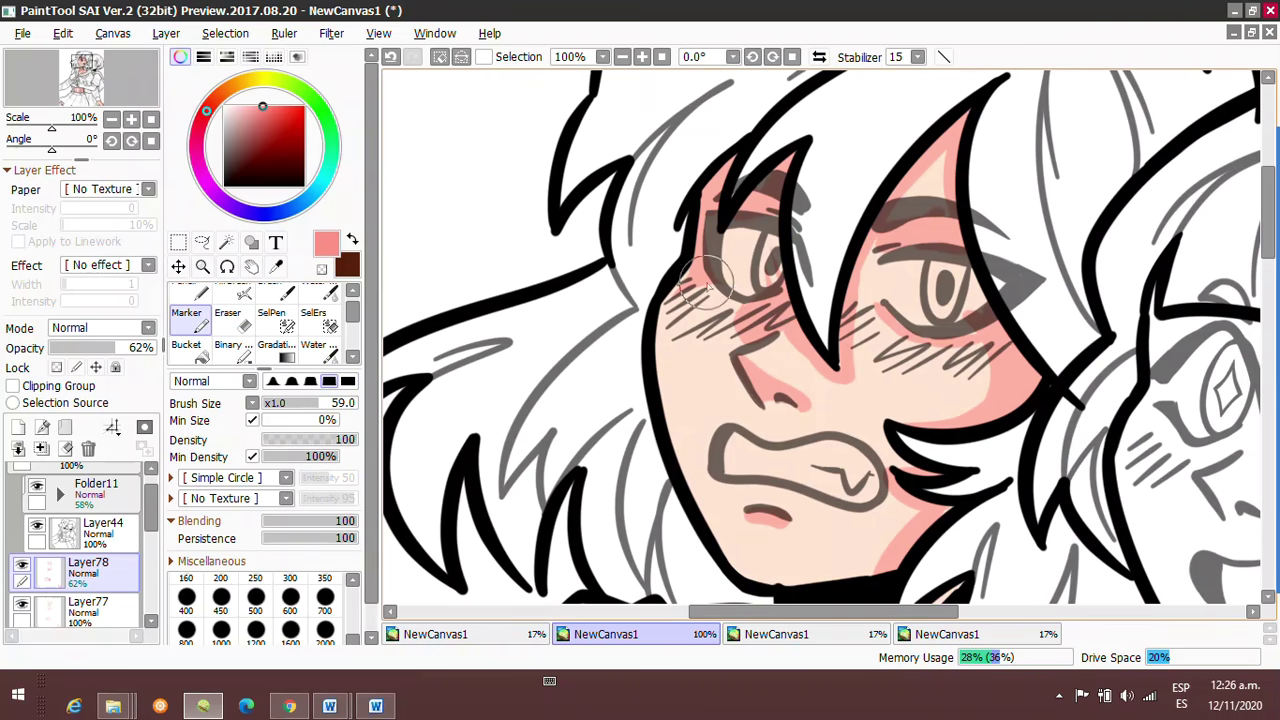
{"action": "scroll", "coordinate": [598, 100], "scroll_direction": "down", "scroll_amount": 2}
{"action": "key", "text": "e"}
{"action": "scroll", "coordinate": [722, 285], "scroll_direction": "up", "scroll_amount": 2}
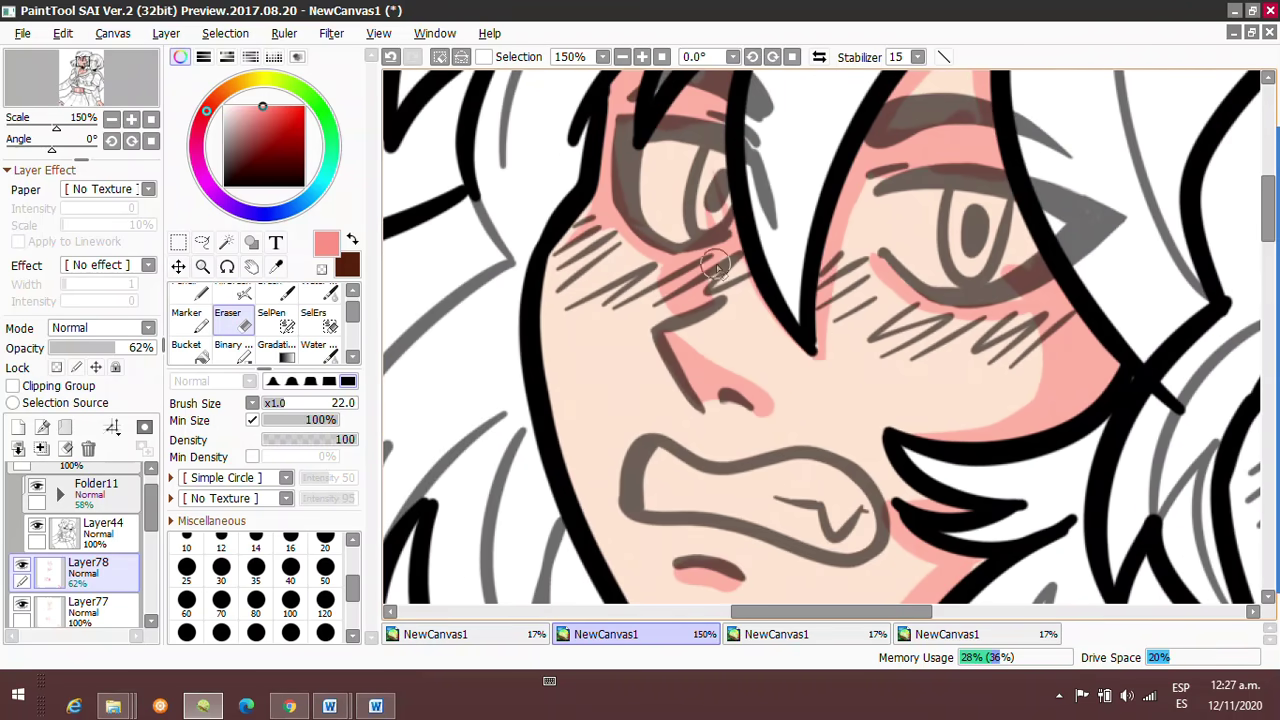
{"action": "key", "text": "b"}
{"action": "scroll", "coordinate": [716, 268], "scroll_direction": "down", "scroll_amount": 1}
{"action": "scroll", "coordinate": [716, 268], "scroll_direction": "down", "scroll_amount": 3}
{"action": "scroll", "coordinate": [716, 268], "scroll_direction": "down", "scroll_amount": 3}
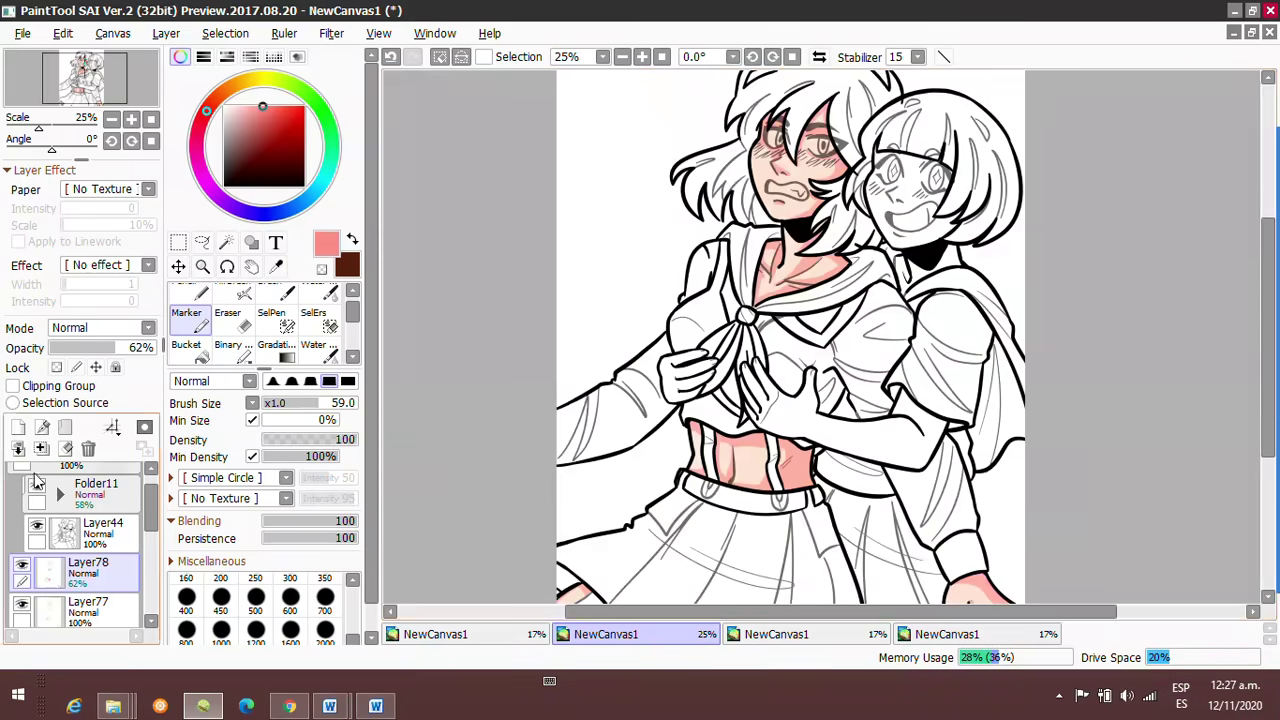
Create a new layer above Layer78 and sample a salmon colour for deeper skin shadows.
{"action": "left_click", "coordinate": [18, 427]}
{"action": "scroll", "coordinate": [749, 277], "scroll_direction": "up", "scroll_amount": 3}
{"action": "left_click", "coordinate": [297, 56]}
{"action": "left_click", "coordinate": [215, 287], "text": "alt"}
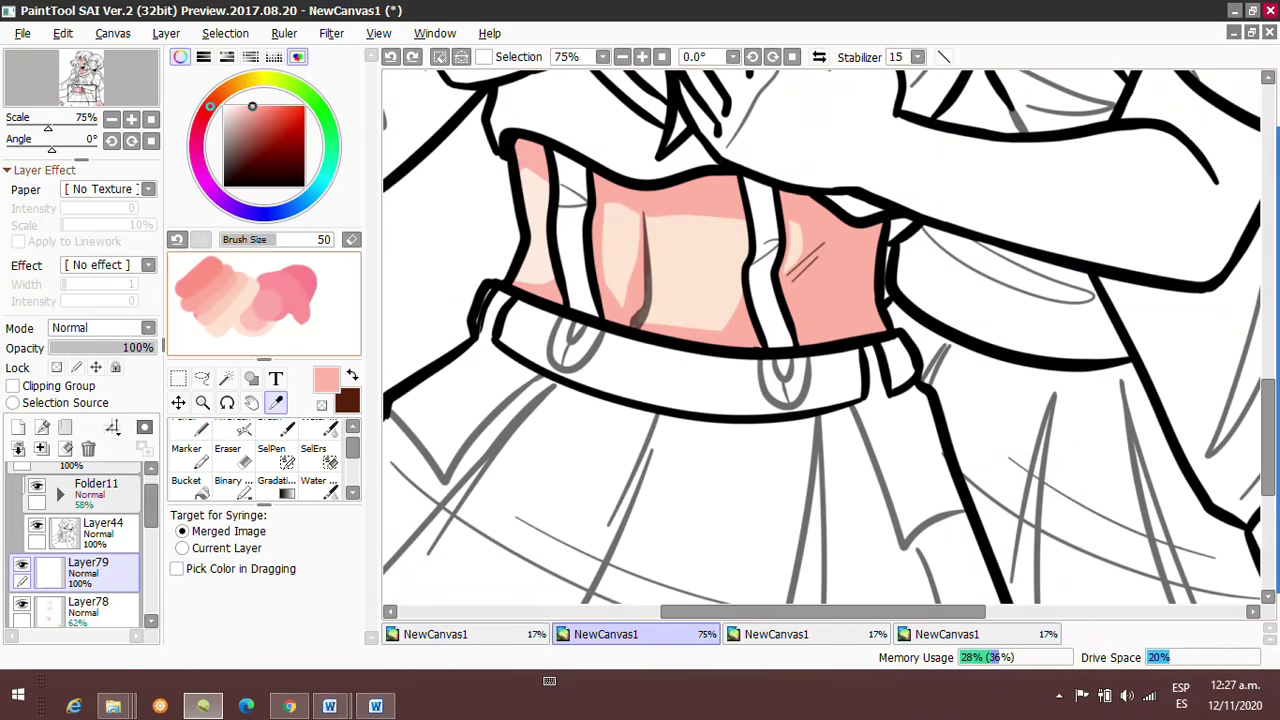
{"action": "left_click", "coordinate": [714, 325], "text": "alt"}
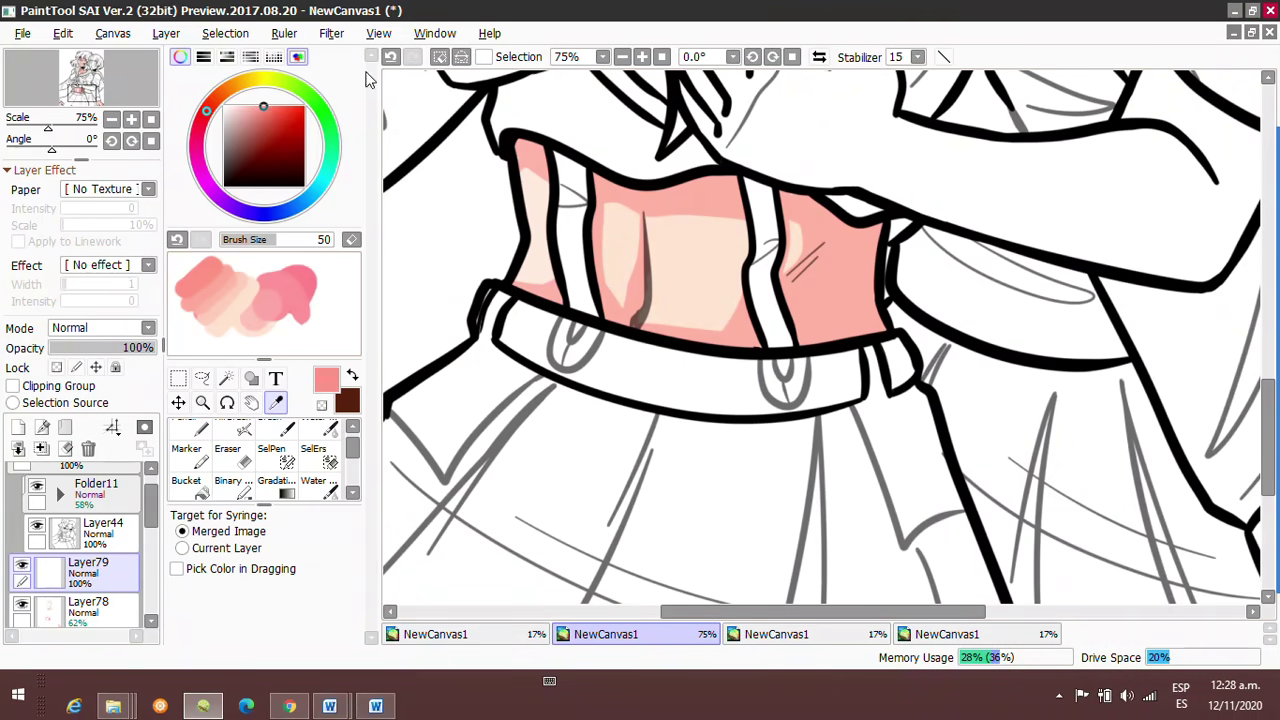
{"action": "key", "text": "alt"}
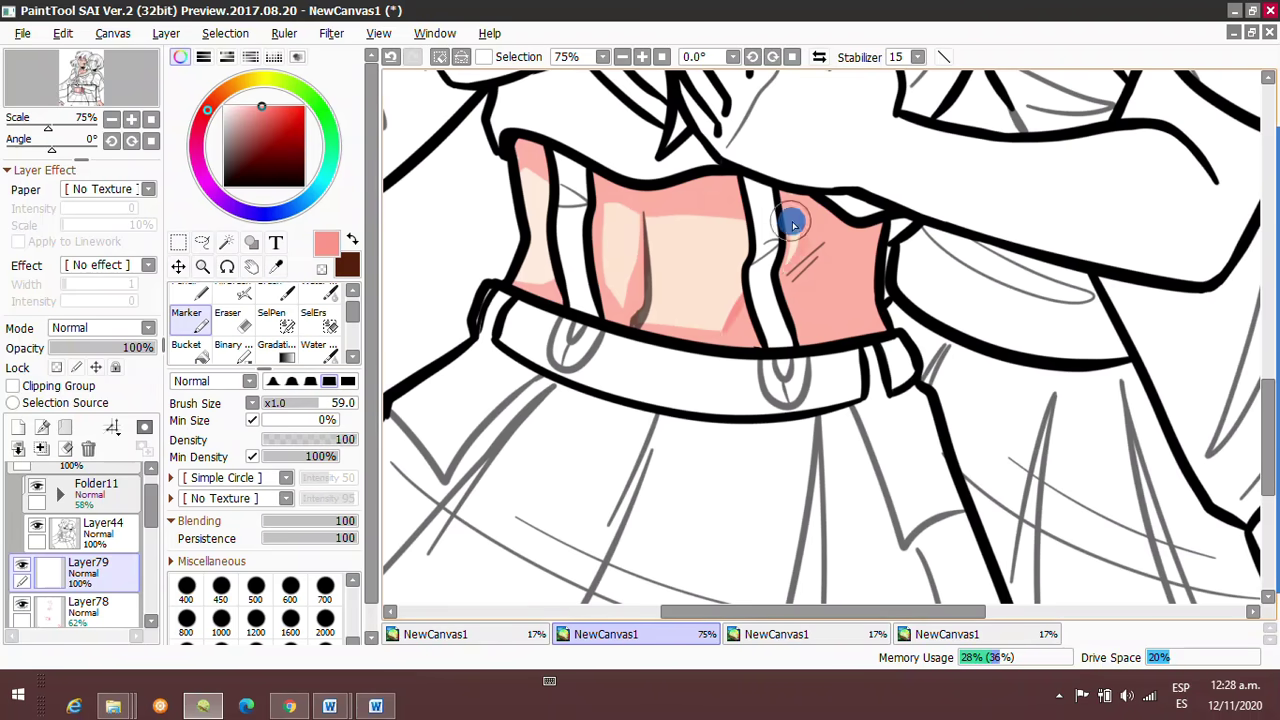
Paint deeper salmon shadows on the first character's midriff and neckline on Layer79 with the size 59 Marker.
{"action": "scroll", "coordinate": [571, 457], "scroll_direction": "down", "scroll_amount": 2}
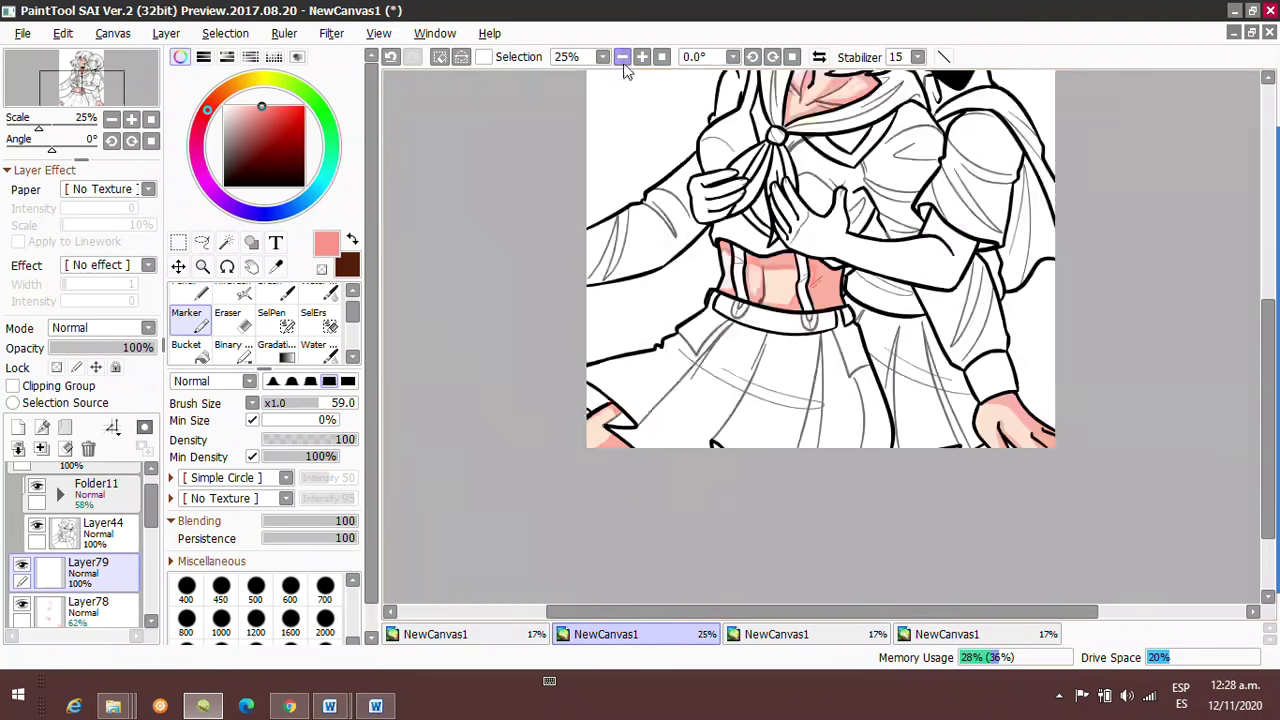
{"action": "scroll", "coordinate": [797, 188], "scroll_direction": "up", "scroll_amount": 3}
{"action": "scroll", "coordinate": [790, 290], "scroll_direction": "down", "scroll_amount": 5}
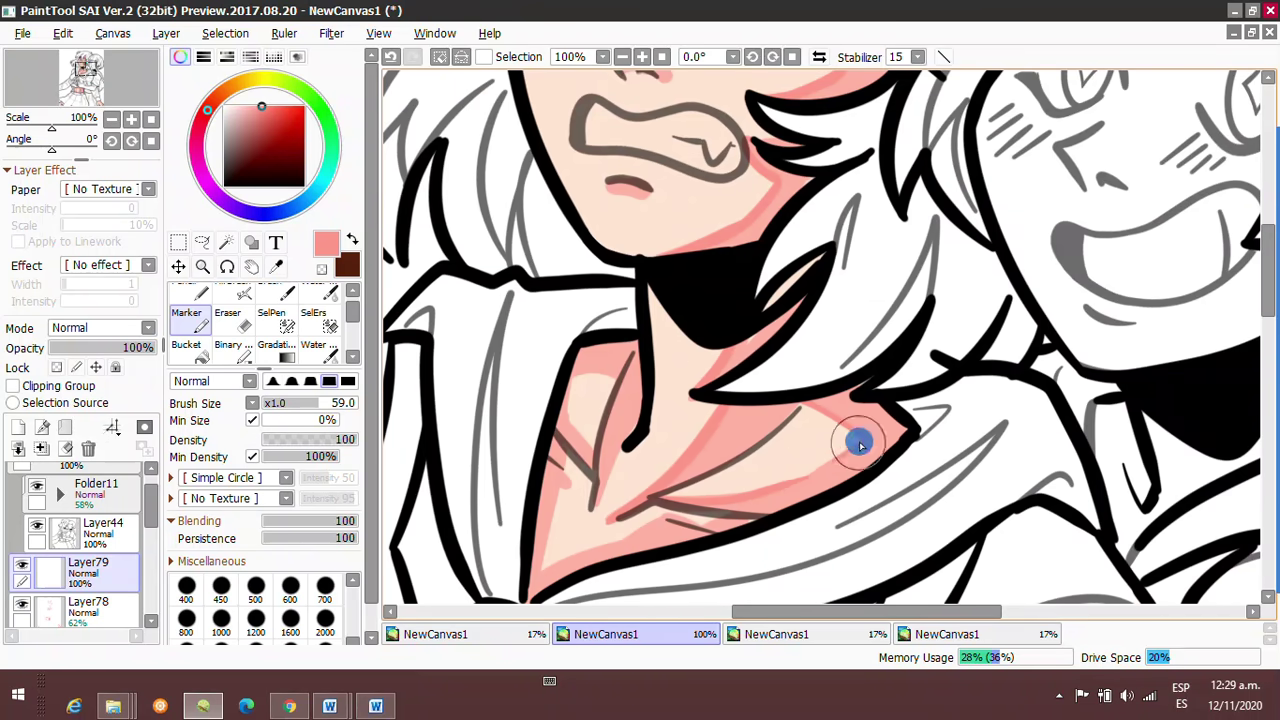
{"action": "scroll", "coordinate": [860, 445], "scroll_direction": "down", "scroll_amount": 2}
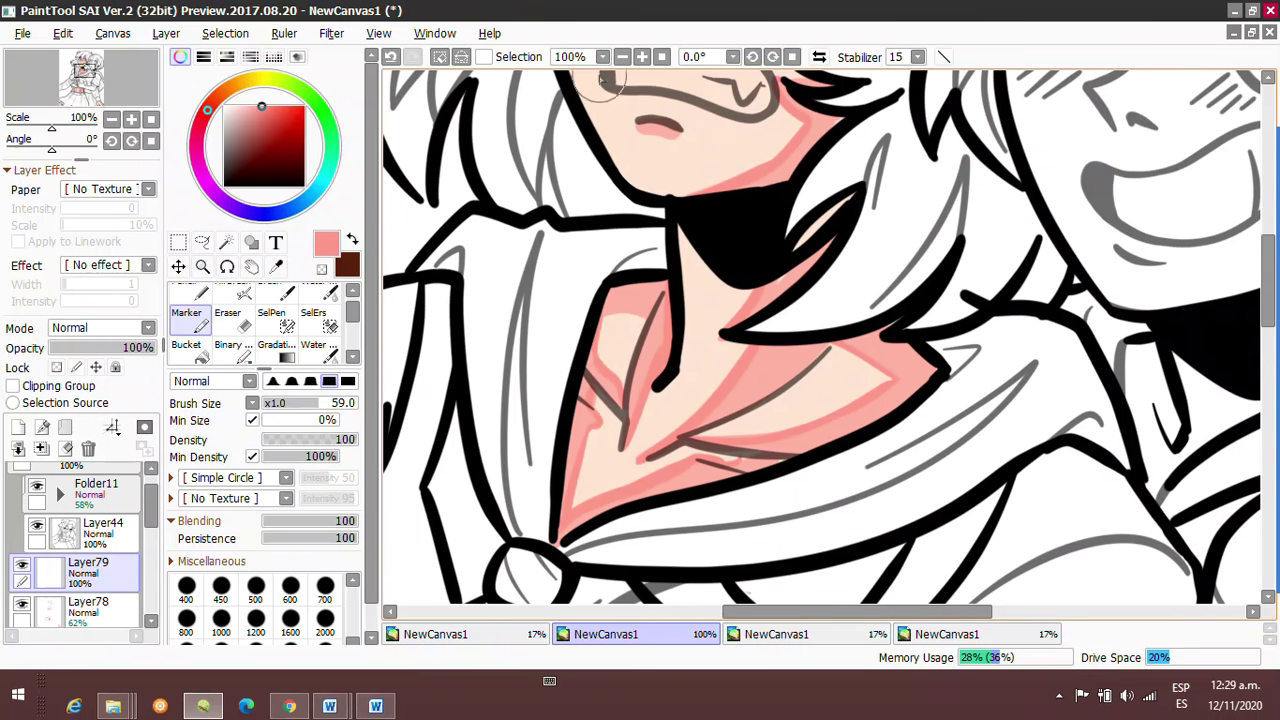
Add a new layer beneath Layer79 and paint fine salmon accents on the first character's face and neckline with the Marker at sizes 13 and 5.
{"action": "key", "text": "ctrl+shift+n"}
{"action": "scroll", "coordinate": [571, 527], "scroll_direction": "up", "scroll_amount": 5}
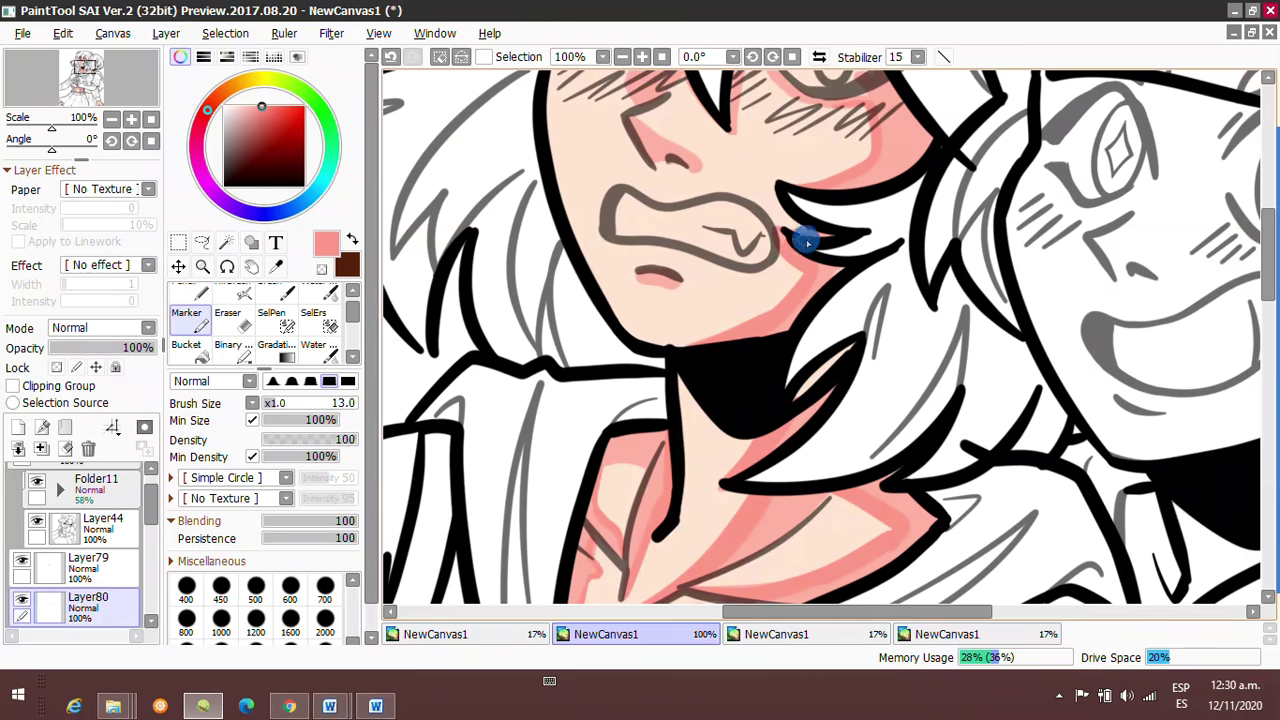
{"action": "scroll", "coordinate": [614, 340], "scroll_direction": "down", "scroll_amount": 6}
{"action": "key", "text": "bracketleft"}
{"action": "key", "text": "bracketleft"}
{"action": "key", "text": "bracketleft"}
{"action": "key", "text": "bracketleft"}
{"action": "scroll", "coordinate": [614, 340], "scroll_direction": "down", "scroll_amount": 4}
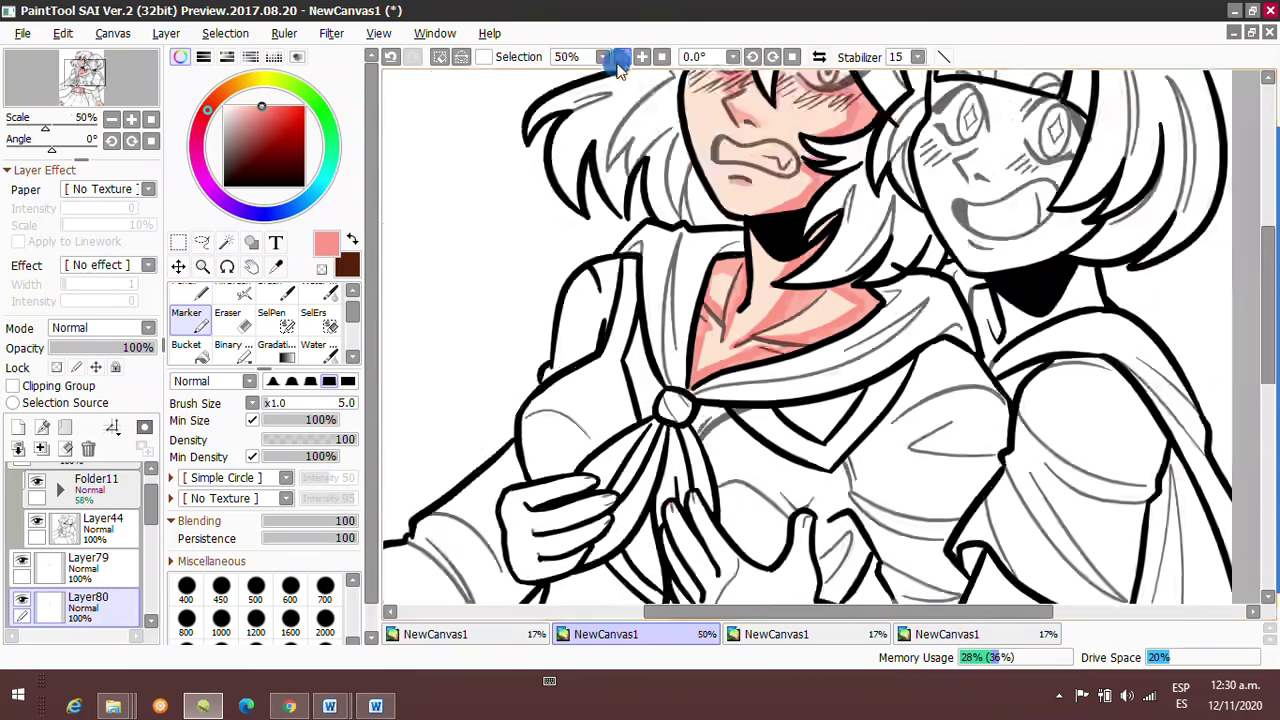
Deepen the salmon shadows on the first character's hand below the cuff with the Marker at size 15 on Layer80.
{"action": "scroll", "coordinate": [641, 409], "scroll_direction": "up", "scroll_amount": 4}
{"action": "key", "text": "bracketright"}
{"action": "key", "text": "bracketright"}
{"action": "key", "text": "bracketright"}
{"action": "key", "text": "bracketright"}
{"action": "scroll", "coordinate": [612, 265], "scroll_direction": "down", "scroll_amount": 5}
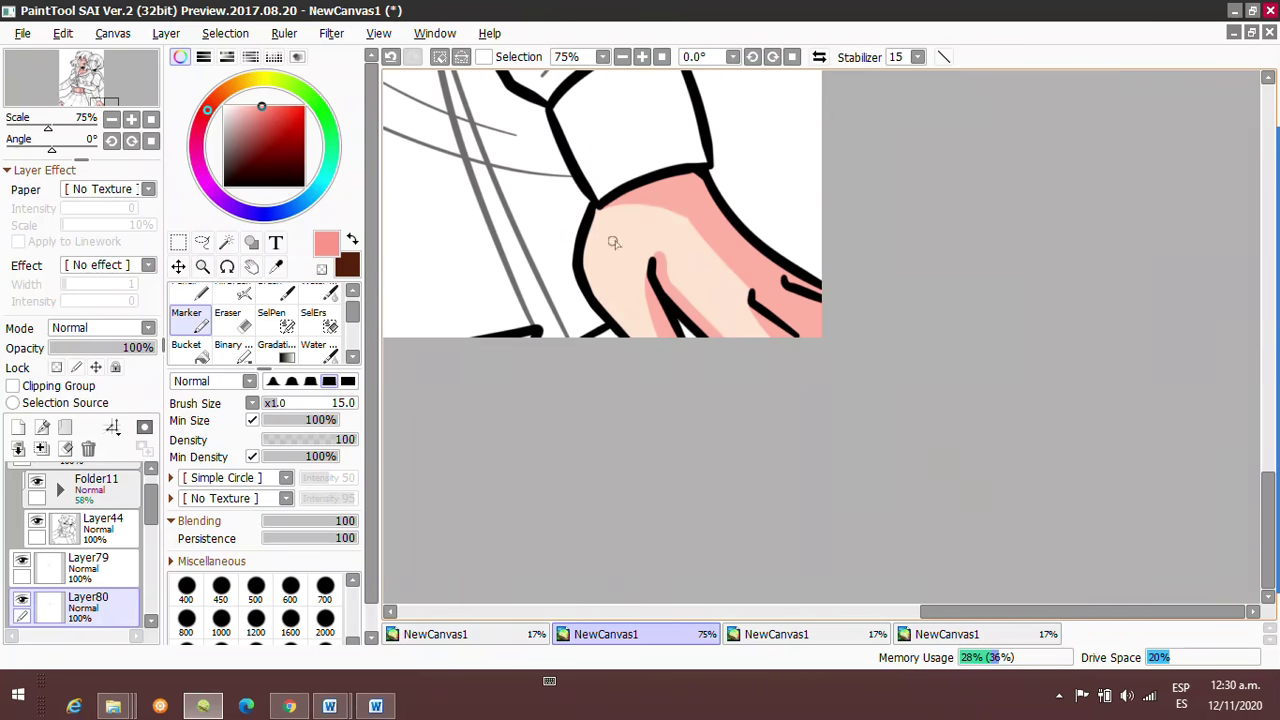
{"action": "scroll", "coordinate": [1170, 340], "scroll_direction": "up", "scroll_amount": 5}
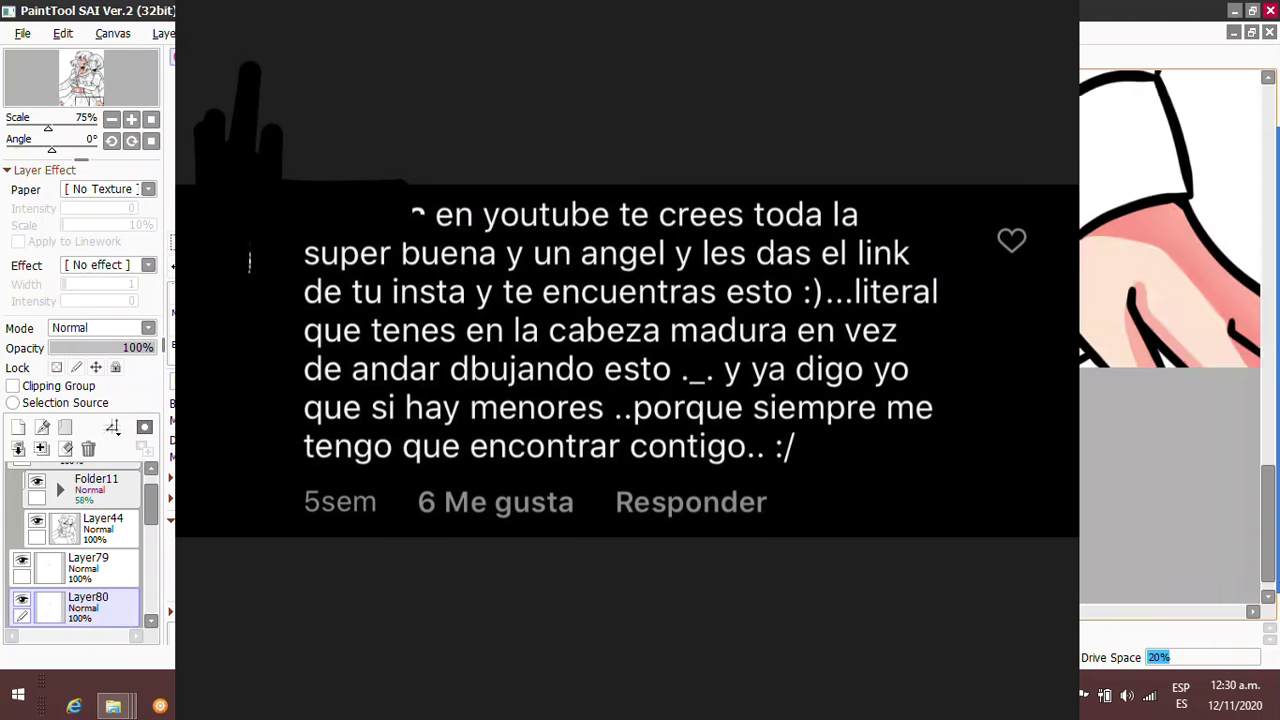
{"action": "scroll", "coordinate": [1170, 340], "scroll_direction": "up", "scroll_amount": 5}
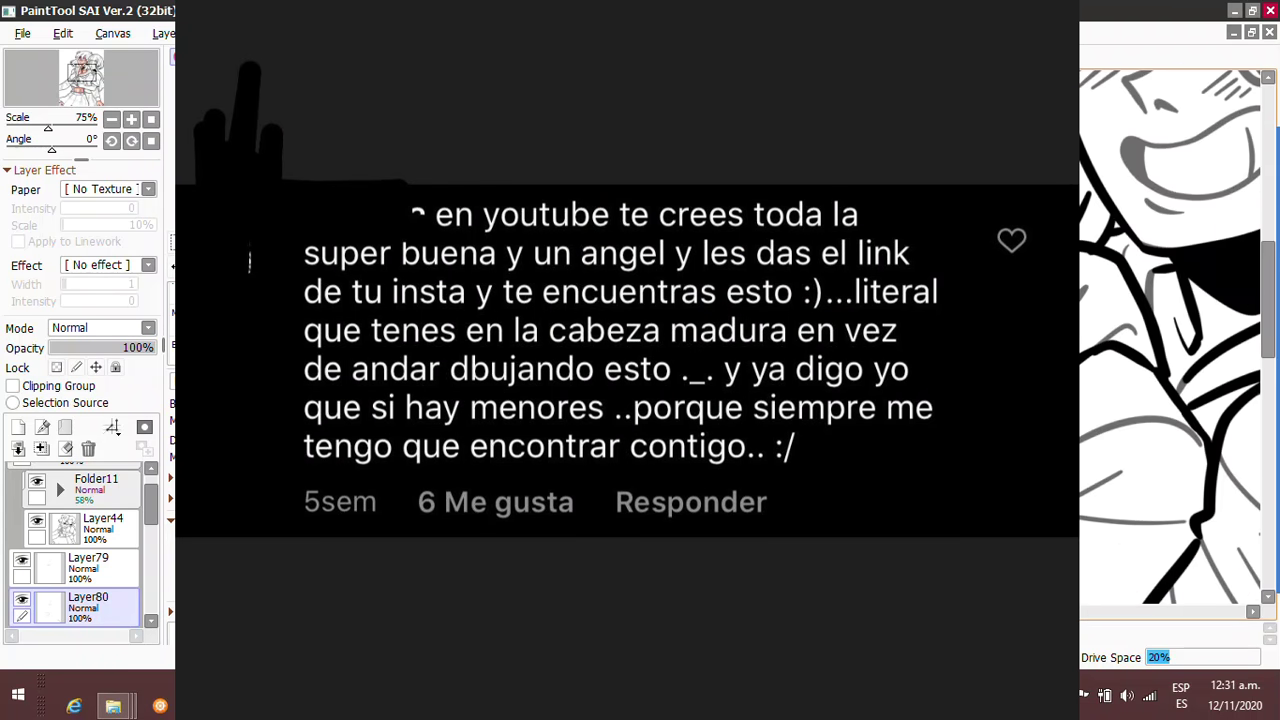
{"action": "scroll", "coordinate": [1170, 340], "scroll_direction": "up", "scroll_amount": 5}
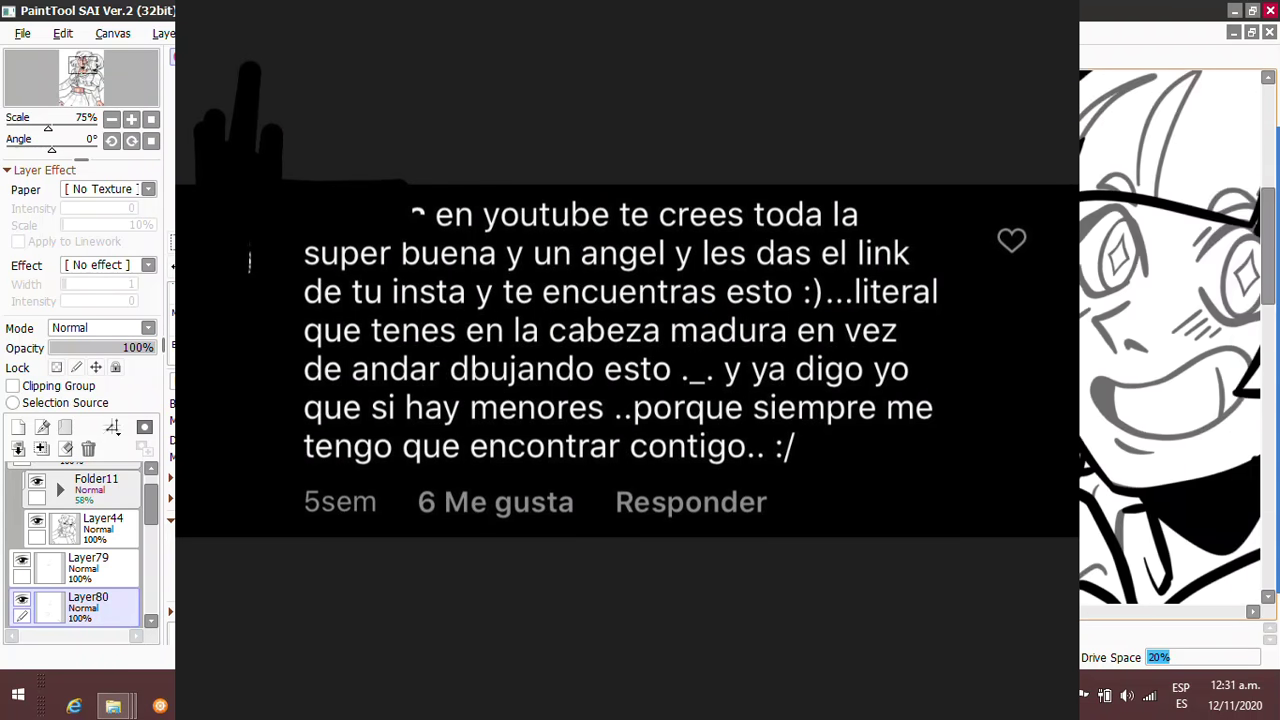
Add a new layer above Layer77 and blend light salmon shading over the first character's midriff with the Water brush at size 72.
{"action": "left_click", "coordinate": [622, 56]}
{"action": "left_click", "coordinate": [622, 56]}
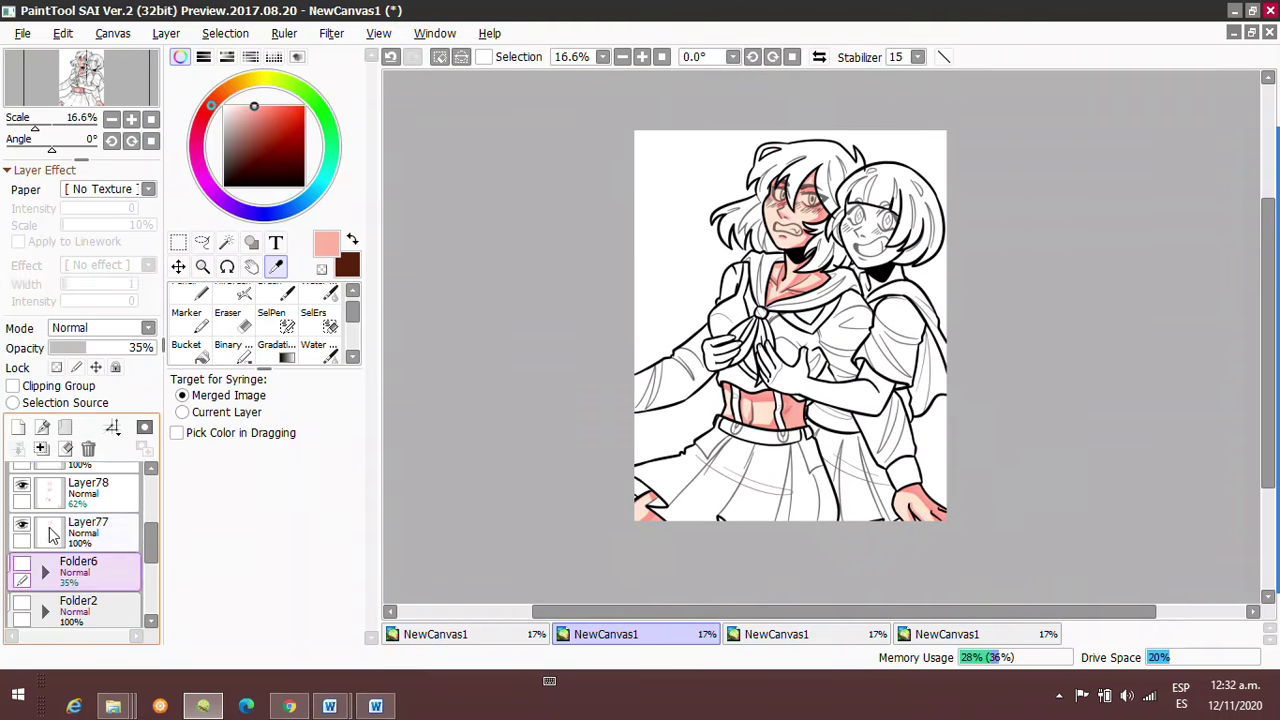
{"action": "scroll", "coordinate": [491, 417], "scroll_direction": "up", "scroll_amount": 2}
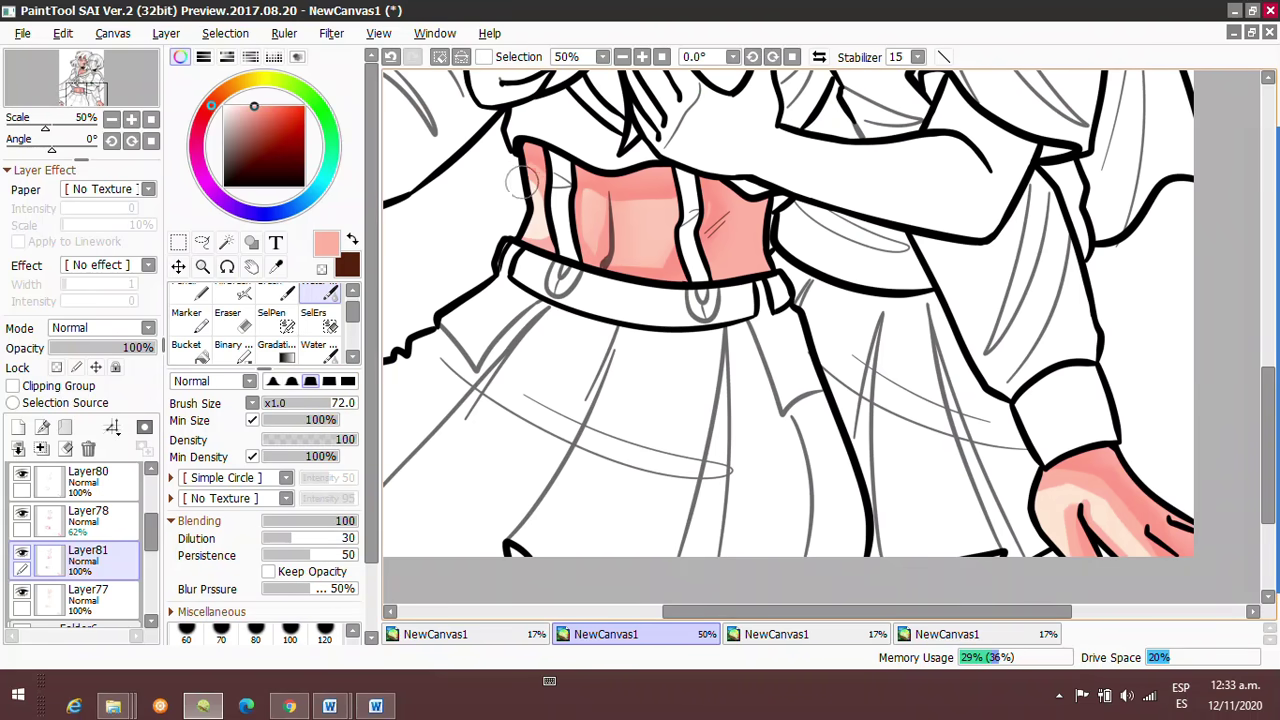
{"action": "left_click_drag", "start_coordinate": [655, 215], "coordinate": [578, 282]}
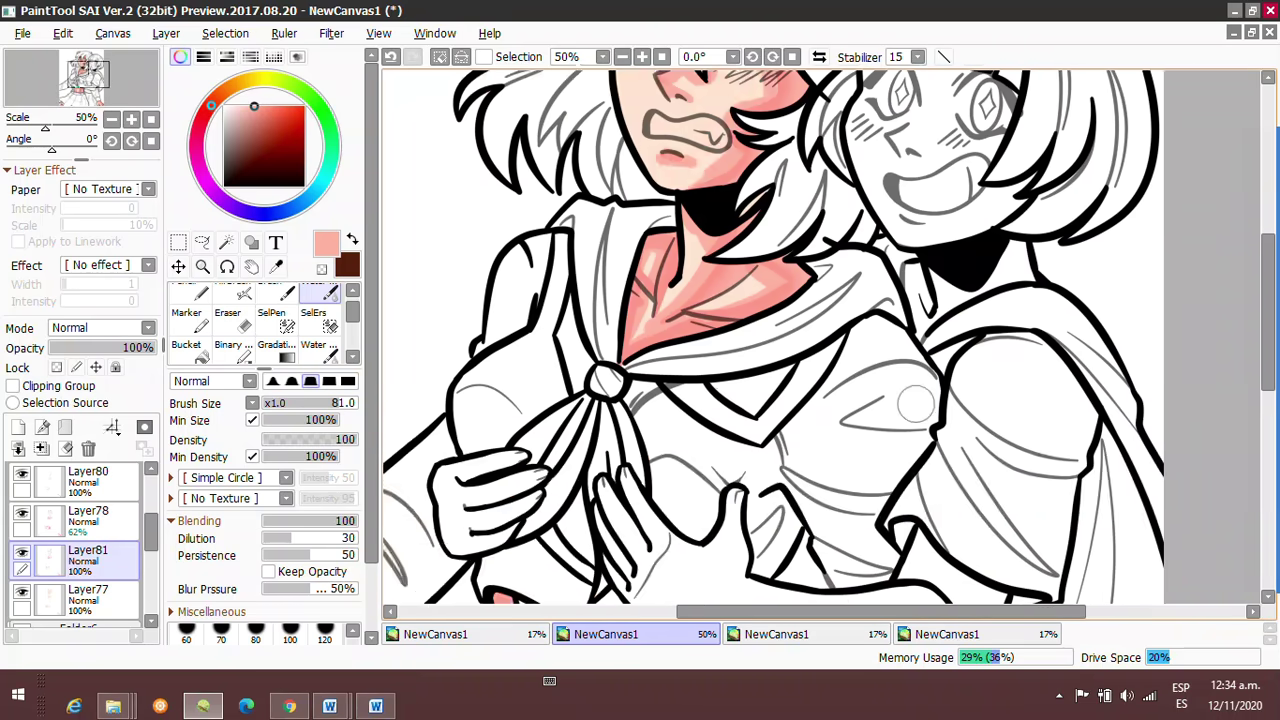
Blend soft light salmon shading into the first character's face and neckline on Layer81 with the Water brush at size 81.
{"action": "scroll", "coordinate": [916, 404], "scroll_direction": "up", "scroll_amount": 3}
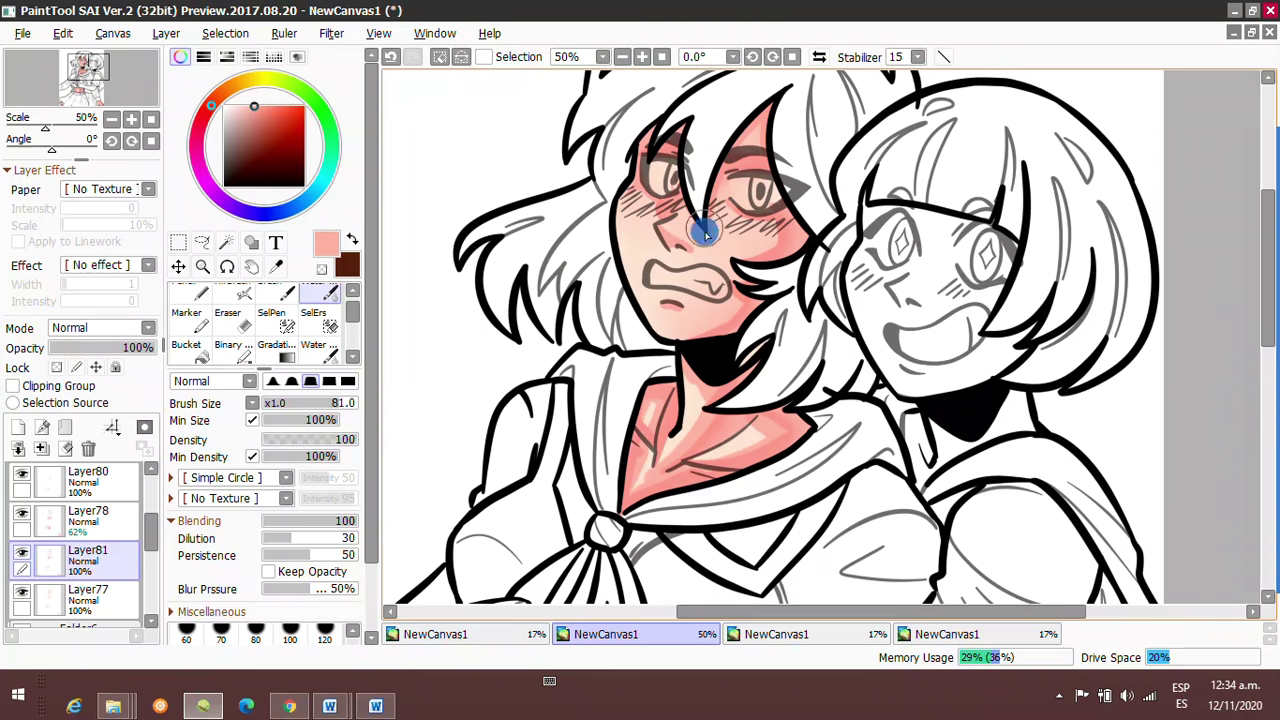
{"action": "scroll", "coordinate": [704, 232], "scroll_direction": "down", "scroll_amount": 5}
{"action": "key", "text": "ctrl+minus"}
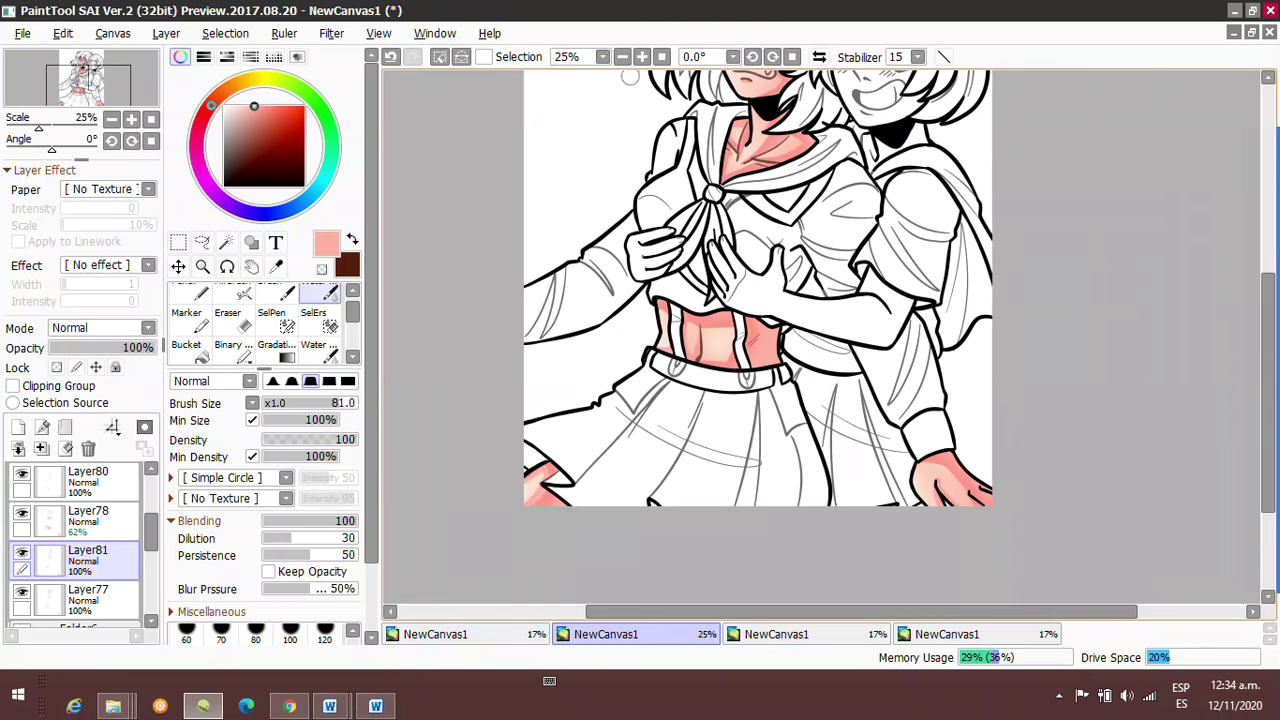
{"action": "scroll", "coordinate": [871, 514], "scroll_direction": "up", "scroll_amount": 2}
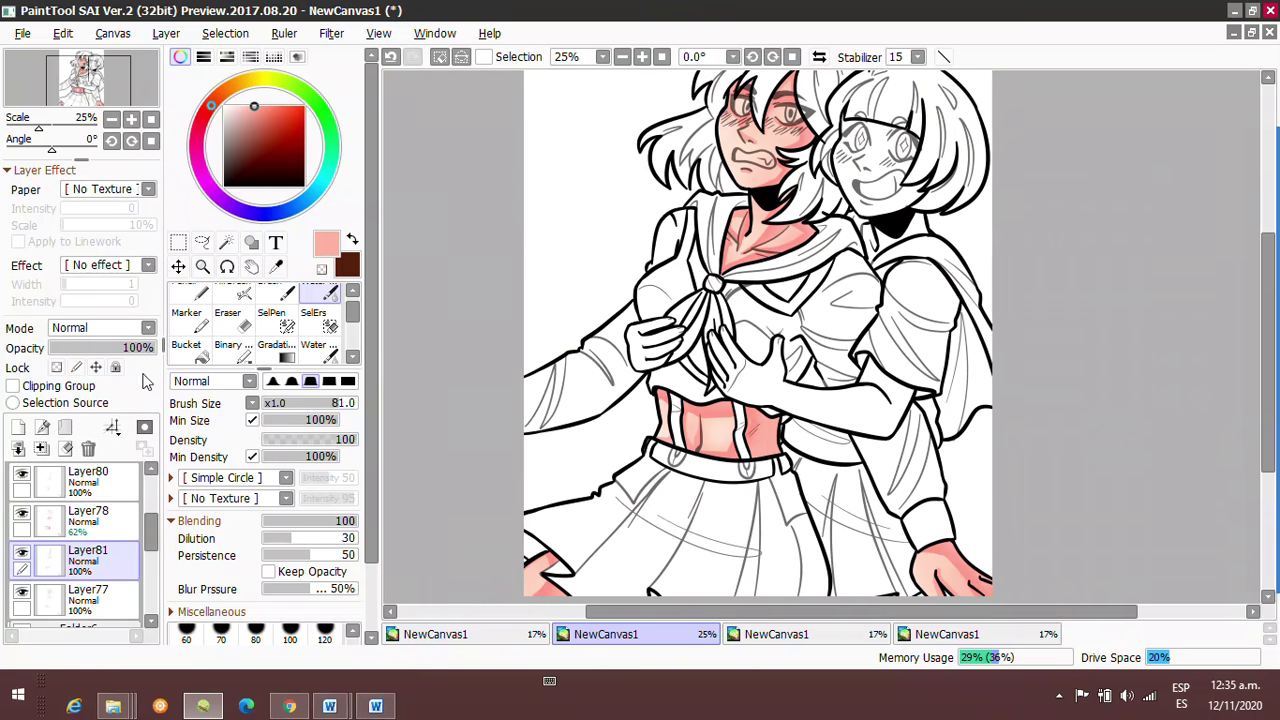
Clean up the soft shading along the first character's cheek with the Eraser at size 59.
{"action": "left_click", "coordinate": [227, 316]}
{"action": "scroll", "coordinate": [720, 193], "scroll_direction": "up", "scroll_amount": 1}
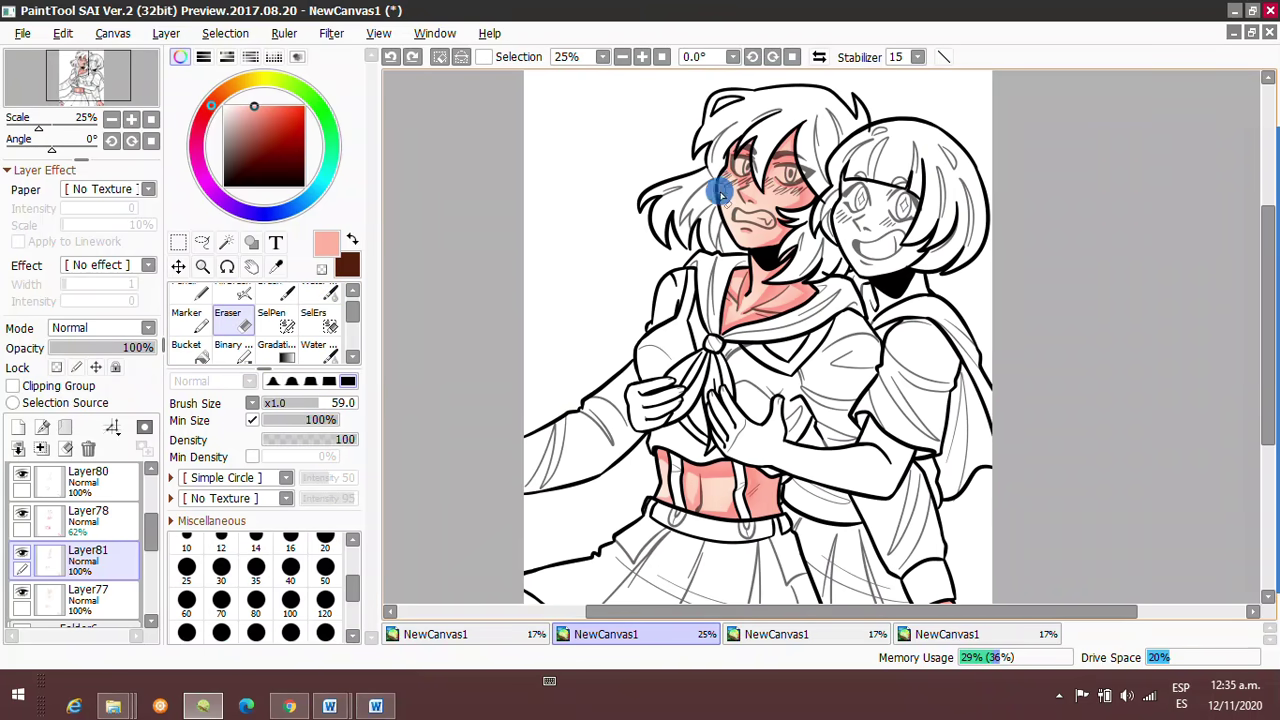
{"action": "key", "text": "c"}
{"action": "scroll", "coordinate": [394, 226], "scroll_direction": "up", "scroll_amount": 2}
{"action": "scroll", "coordinate": [394, 226], "scroll_direction": "down", "scroll_amount": 3}
Set the opacity of Layer78 to 45%, Layer80 to 70% and Layer79 to 89%.
{"action": "left_click", "coordinate": [88, 515]}
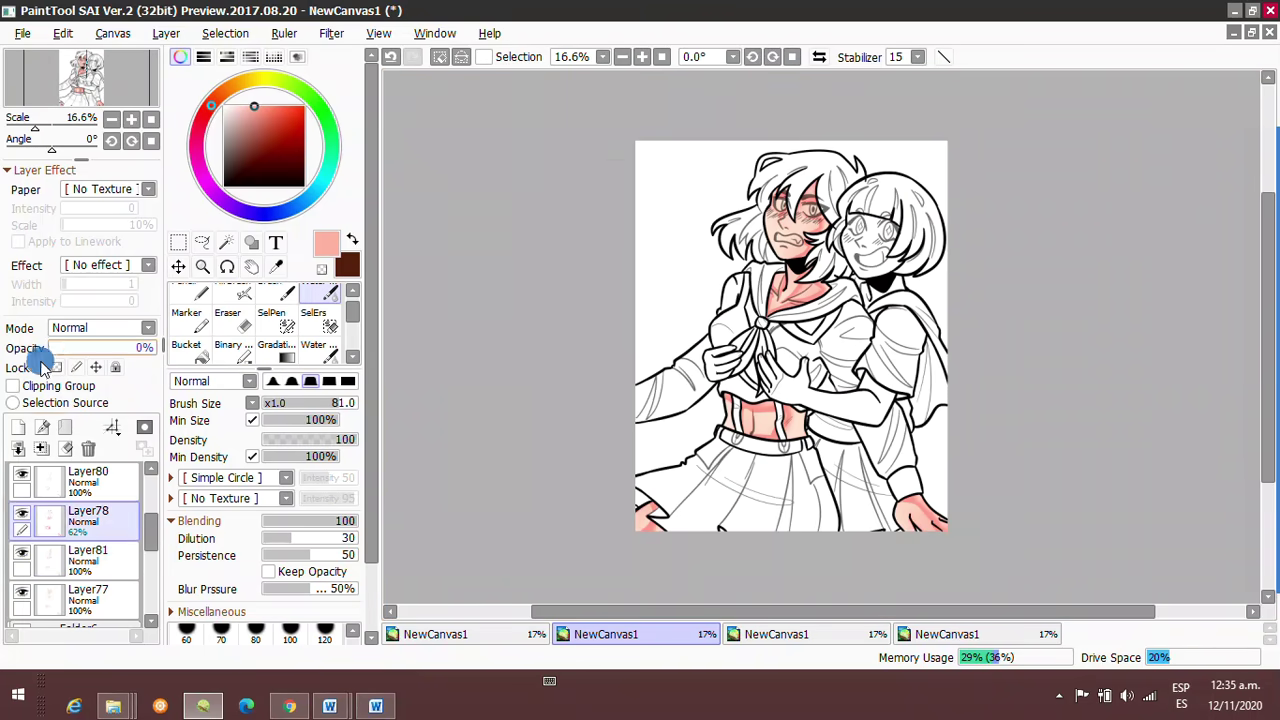
{"action": "key", "text": "ctrl+shift+n"}
{"action": "left_click", "coordinate": [22, 483]}
{"action": "scroll", "coordinate": [826, 175], "scroll_direction": "up", "scroll_amount": 4}
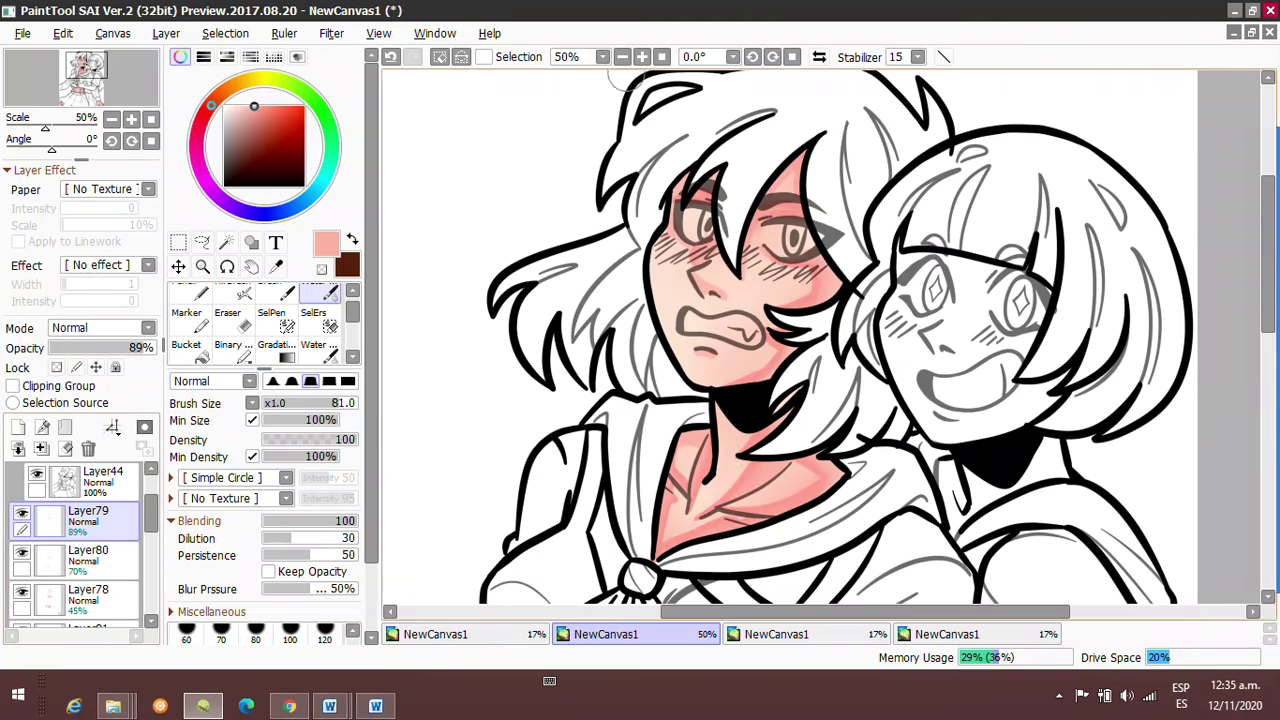
{"action": "left_click", "coordinate": [82, 88]}
Add a new layer above Layer79 and paint pale skin-tone highlights on the first character with the Marker at size 52.
{"action": "key", "text": "ctrl+shift+n"}
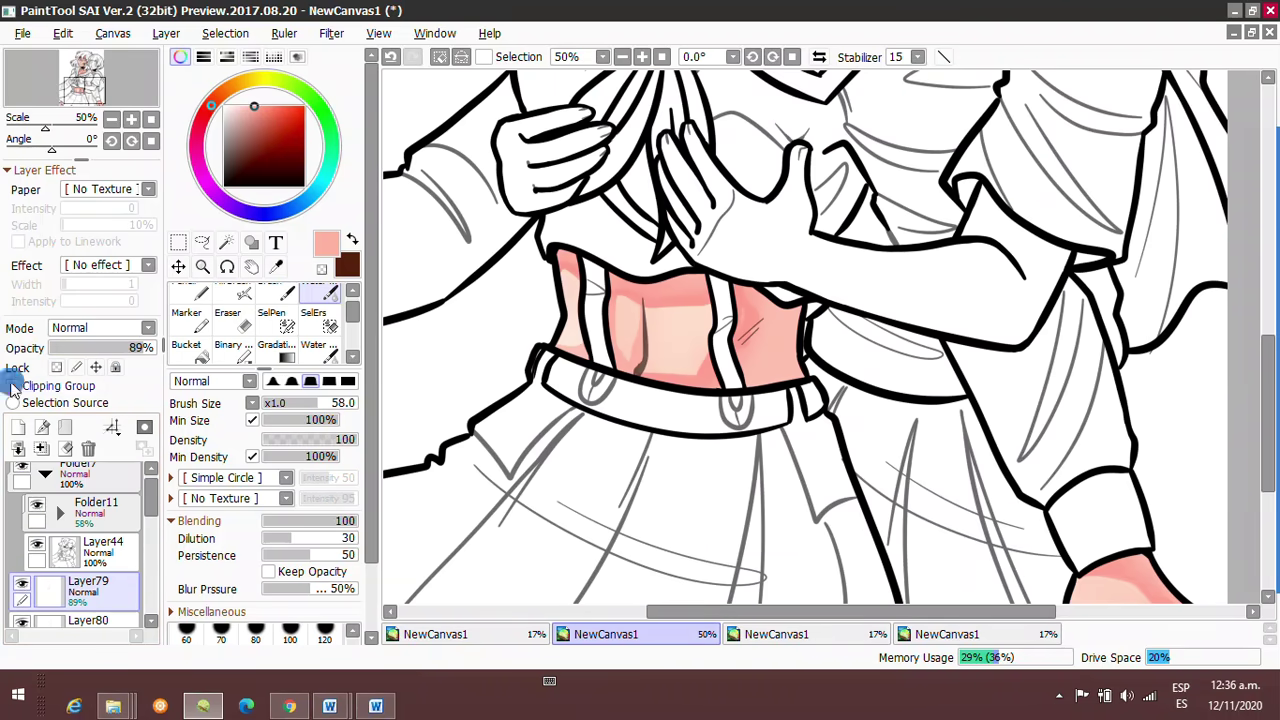
{"action": "key", "text": "alt"}
{"action": "left_click", "coordinate": [676, 330]}
{"action": "scroll", "coordinate": [676, 330], "scroll_direction": "up", "scroll_amount": 5}
{"action": "scroll", "coordinate": [620, 360], "scroll_direction": "down", "scroll_amount": 10}
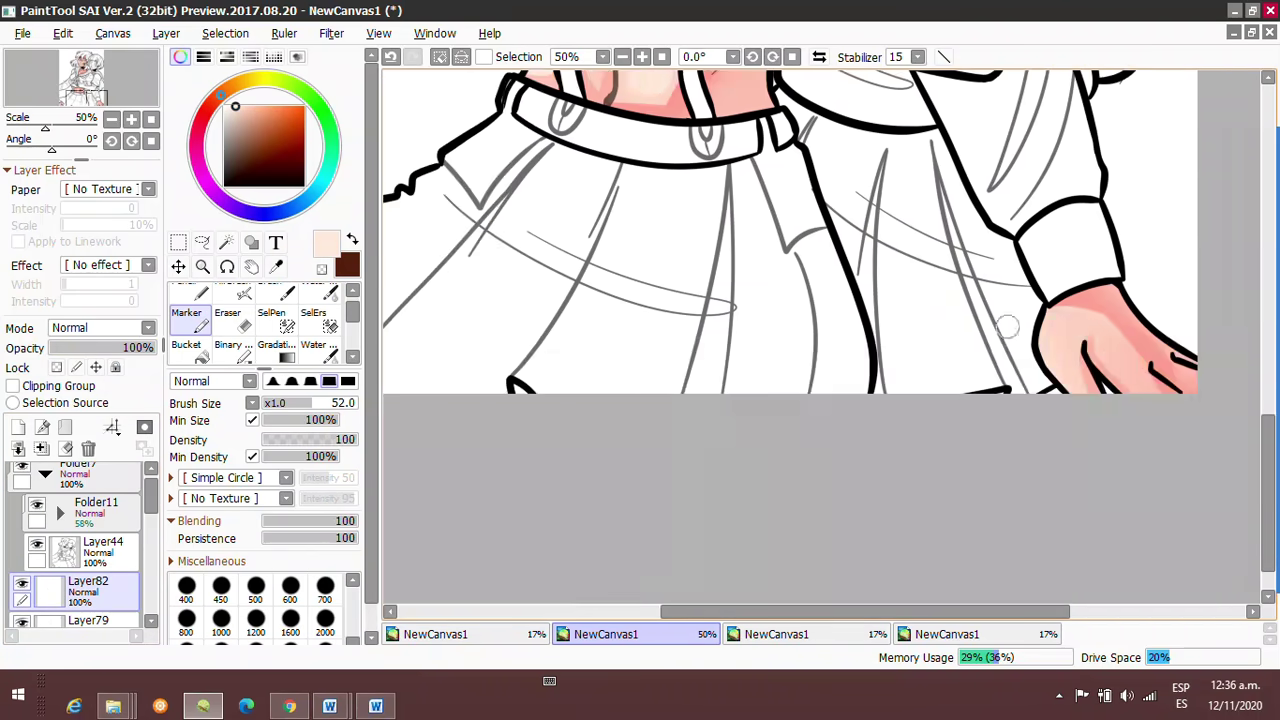
{"action": "scroll", "coordinate": [606, 372], "scroll_direction": "up", "scroll_amount": 8}
Blend the pale skin-tone highlights on Layer82 with the Water brush at sizes 58 and 100.
{"action": "key", "text": "c"}
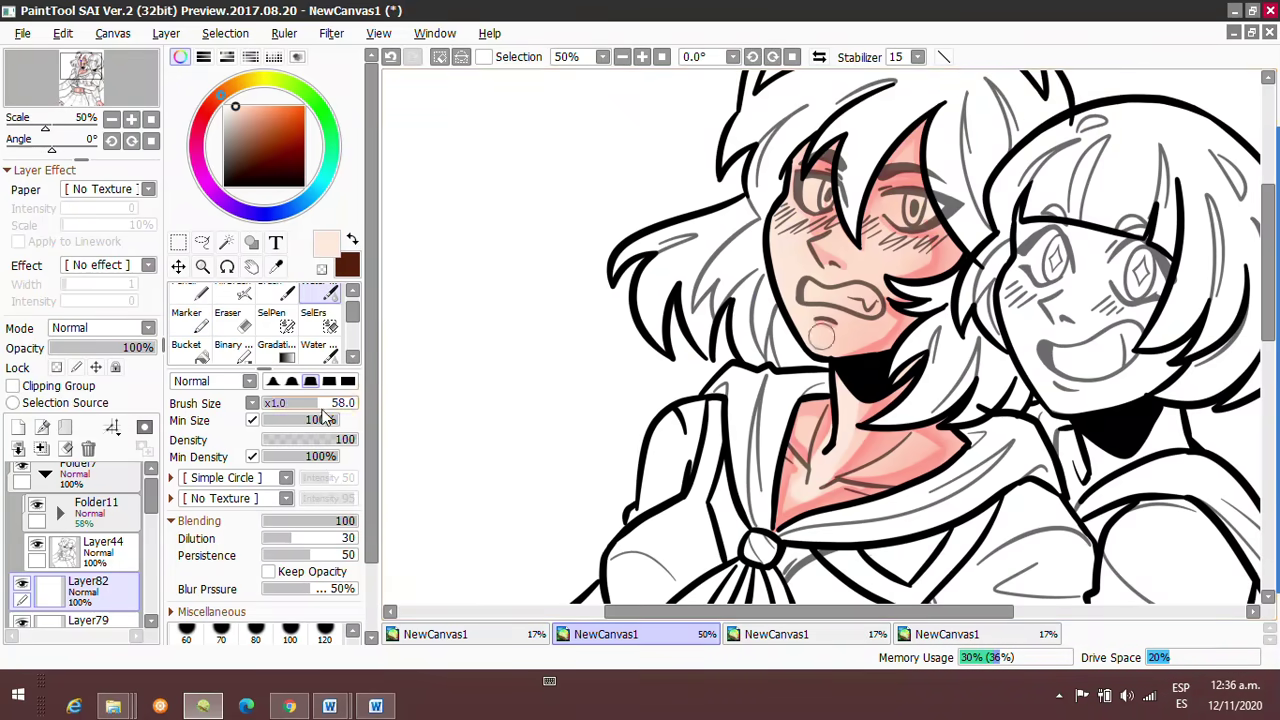
{"action": "scroll", "coordinate": [690, 190], "scroll_direction": "down", "scroll_amount": 6}
{"action": "scroll", "coordinate": [486, 486], "scroll_direction": "up", "scroll_amount": 7}
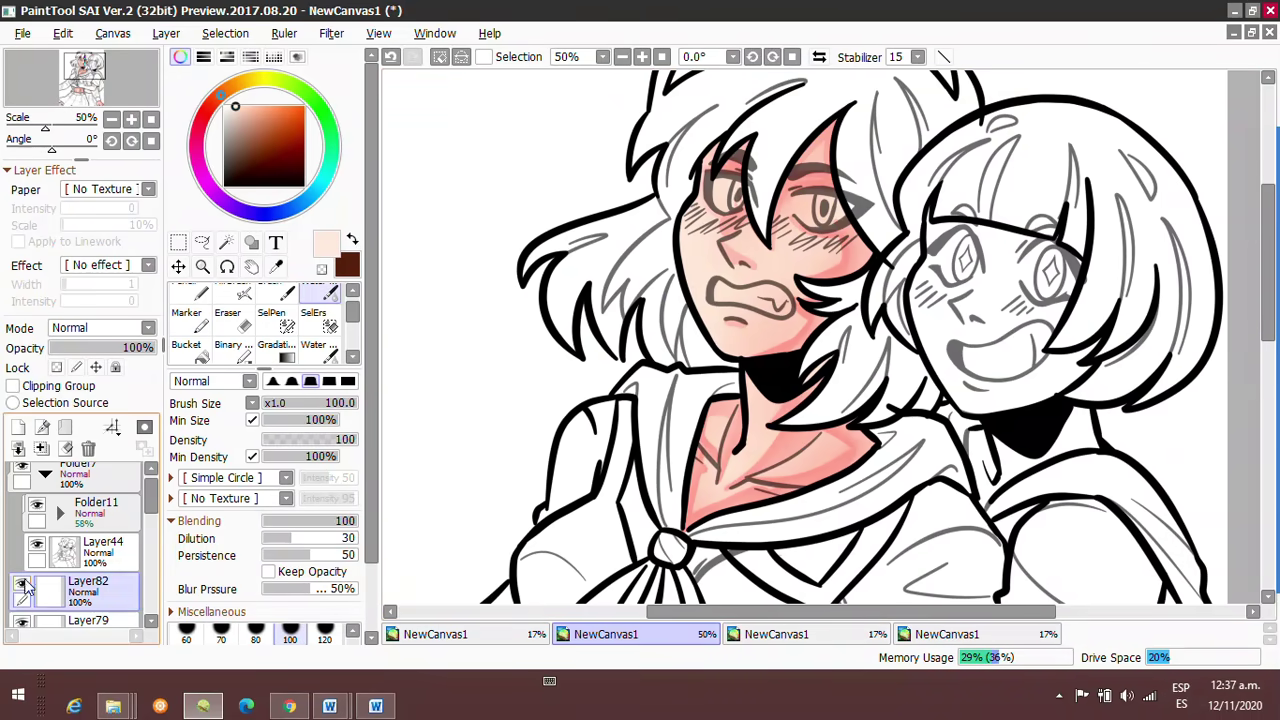
Pick a pale pink and paint a light rim along the edges of the first character's neckline on Layer83 with the size 54 Marker.
{"action": "left_click_drag", "start_coordinate": [197, 160], "coordinate": [197, 143]}
{"action": "key", "text": "b"}
{"action": "scroll", "coordinate": [830, 200], "scroll_direction": "up", "scroll_amount": 2}
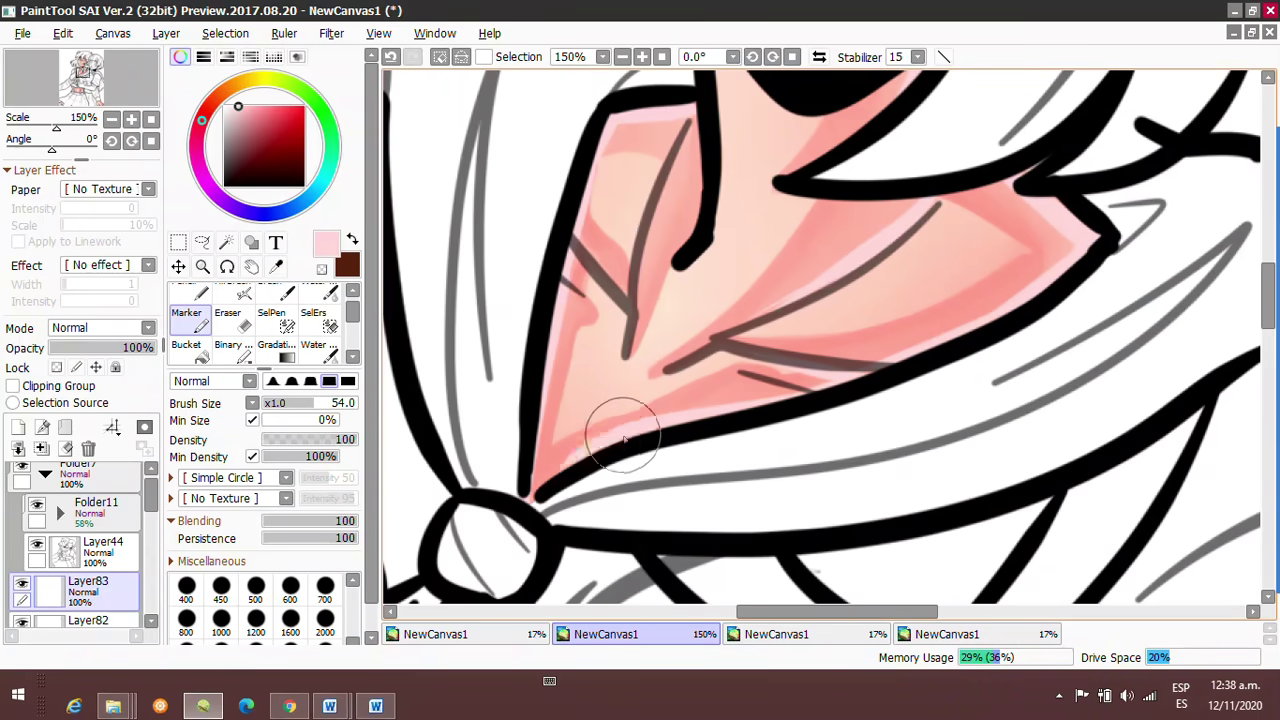
{"action": "scroll", "coordinate": [622, 437], "scroll_direction": "down", "scroll_amount": 2}
{"action": "mouse_move", "coordinate": [731, 314]}
{"action": "left_mouse_down"}
{"action": "mouse_move", "coordinate": [554, 260]}
{"action": "mouse_move", "coordinate": [940, 374]}
{"action": "left_mouse_up"}
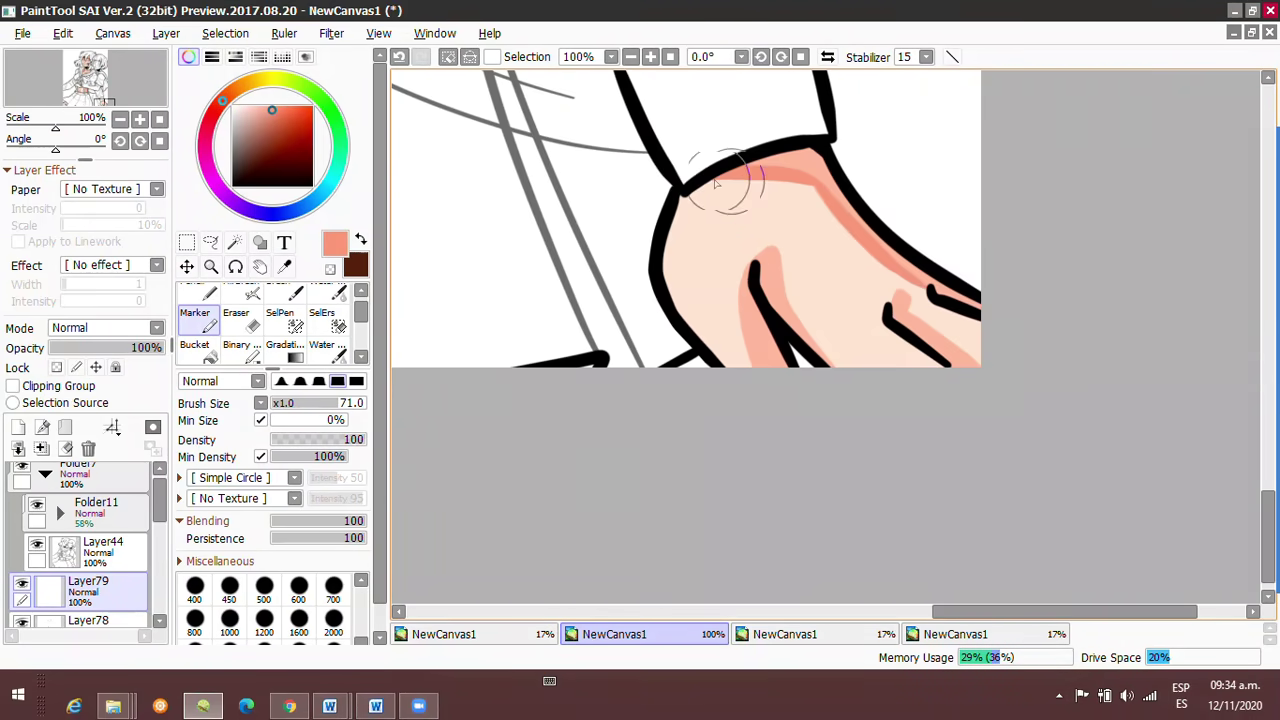
Paint orange-salmon shadows on the first character's skin with the Marker at size 71 on Layer79 and size 18 on Layer80.
{"action": "scroll", "coordinate": [725, 185], "scroll_direction": "up", "scroll_amount": 10}
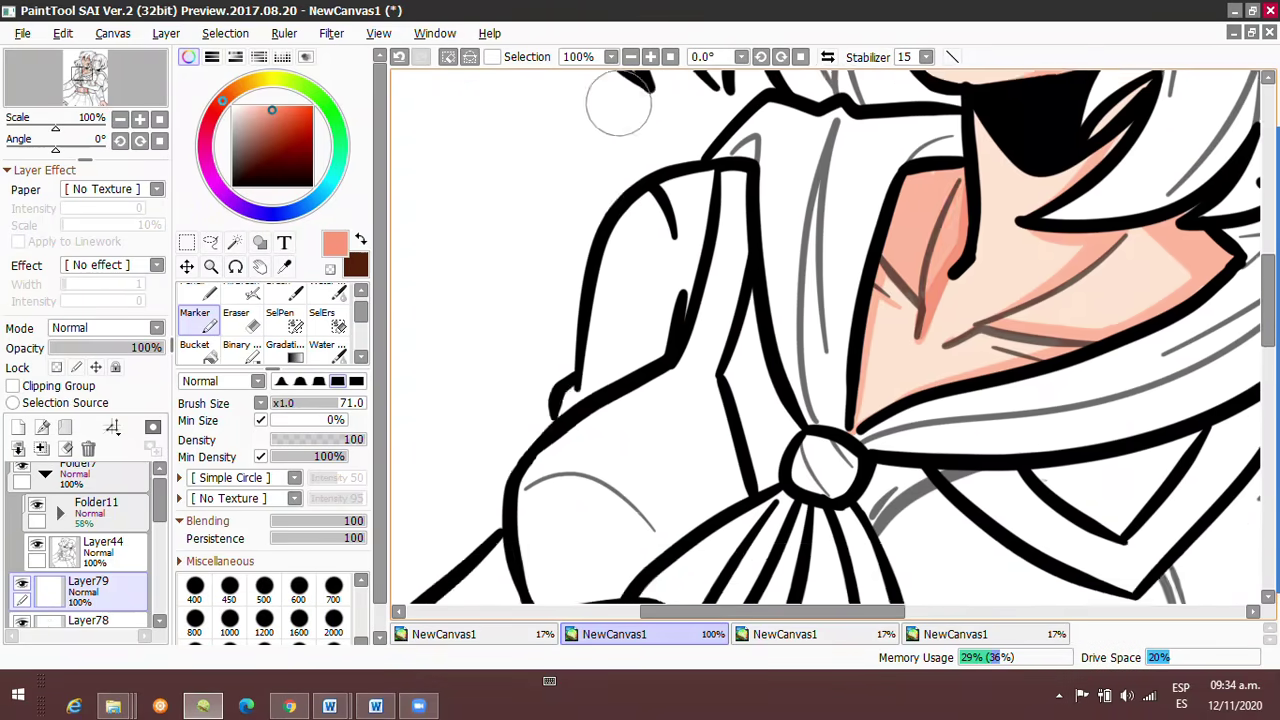
{"action": "scroll", "coordinate": [618, 103], "scroll_direction": "up", "scroll_amount": 10}
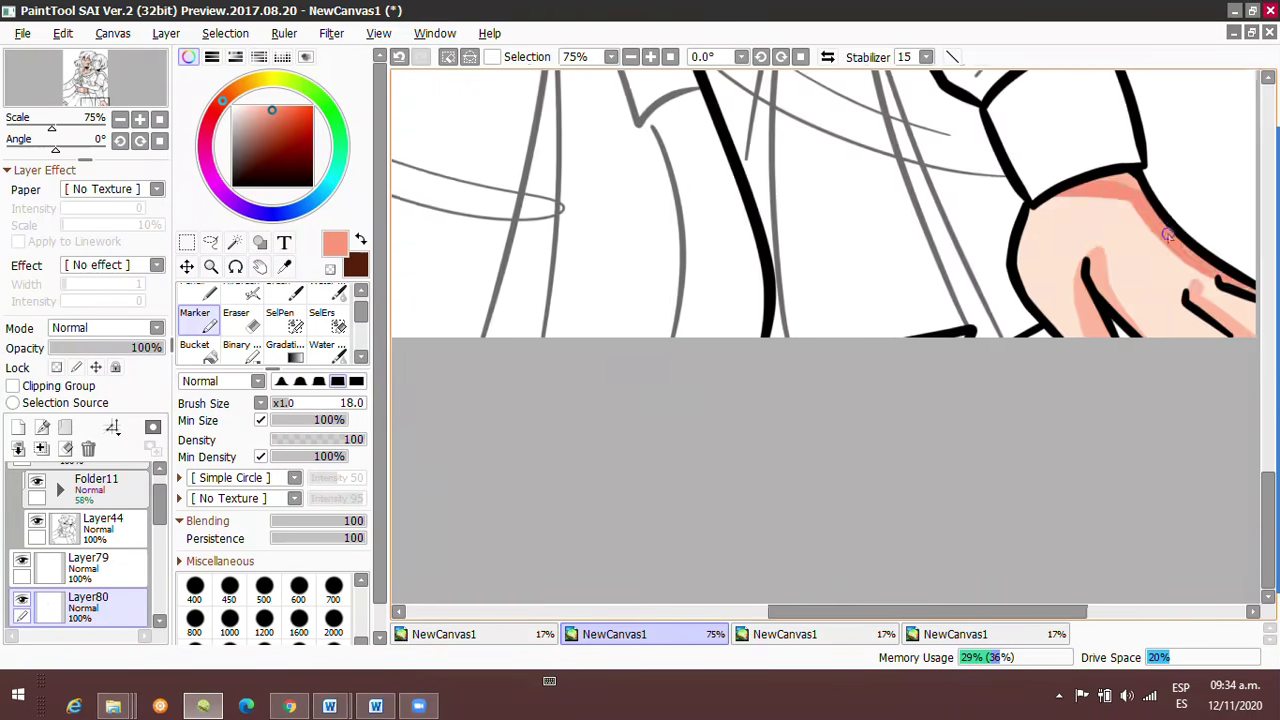
{"action": "scroll", "coordinate": [1168, 234], "scroll_direction": "up", "scroll_amount": 6}
{"action": "scroll", "coordinate": [826, 337], "scroll_direction": "up", "scroll_amount": 10}
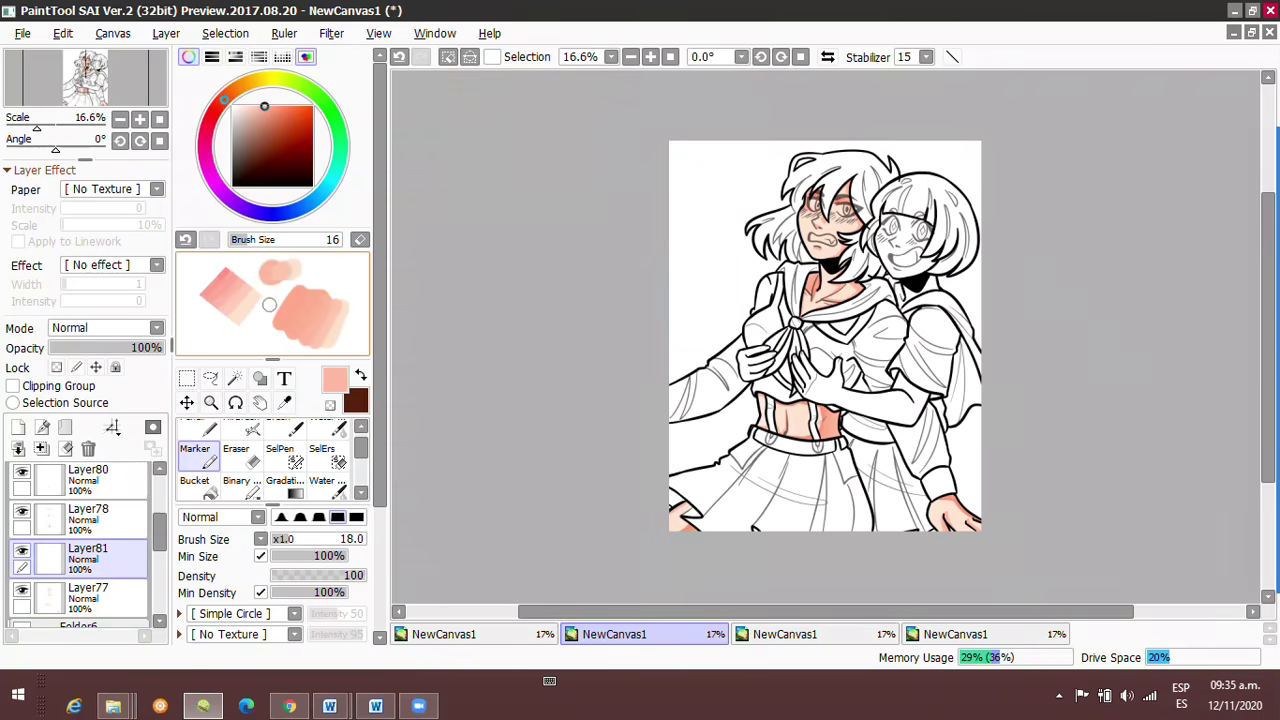
Paint light peach mid-tones on the first character's face, chest and waist on Layer81 with the Marker at size 36.
{"action": "scroll", "coordinate": [825, 337], "scroll_direction": "down", "scroll_amount": 3}
{"action": "scroll", "coordinate": [800, 420], "scroll_direction": "up", "scroll_amount": 3}
{"action": "scroll", "coordinate": [680, 365], "scroll_direction": "down", "scroll_amount": 8}
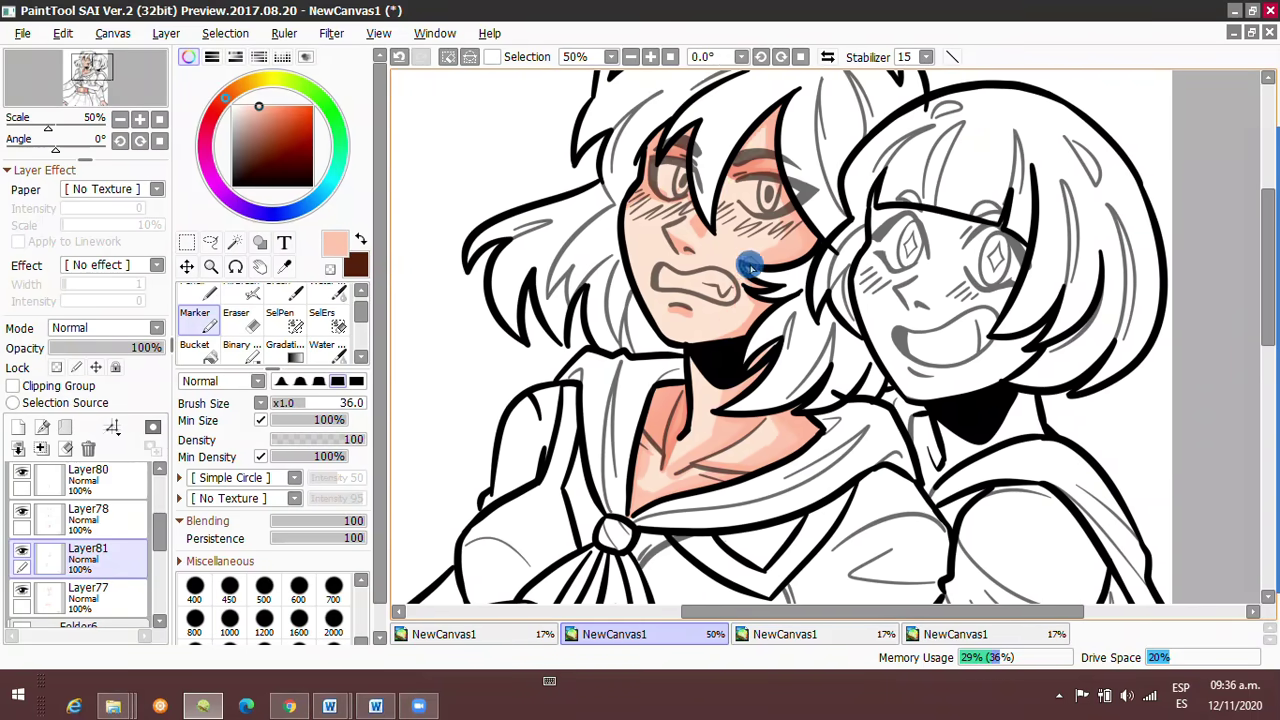
{"action": "scroll", "coordinate": [750, 266], "scroll_direction": "up", "scroll_amount": 2}
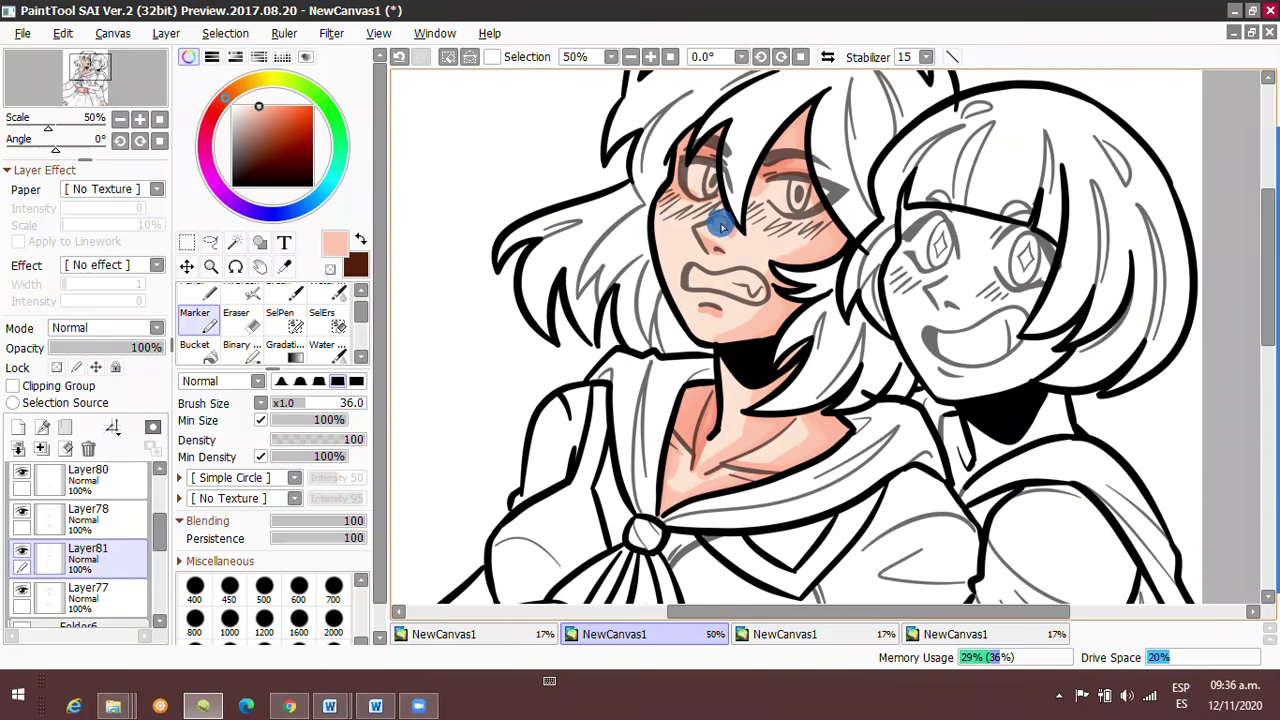
Blend the peach mid-tones on Layer81 across the face, neckline and waist with the Water brush at sizes 54 and 61.
{"action": "left_click", "coordinate": [338, 300]}
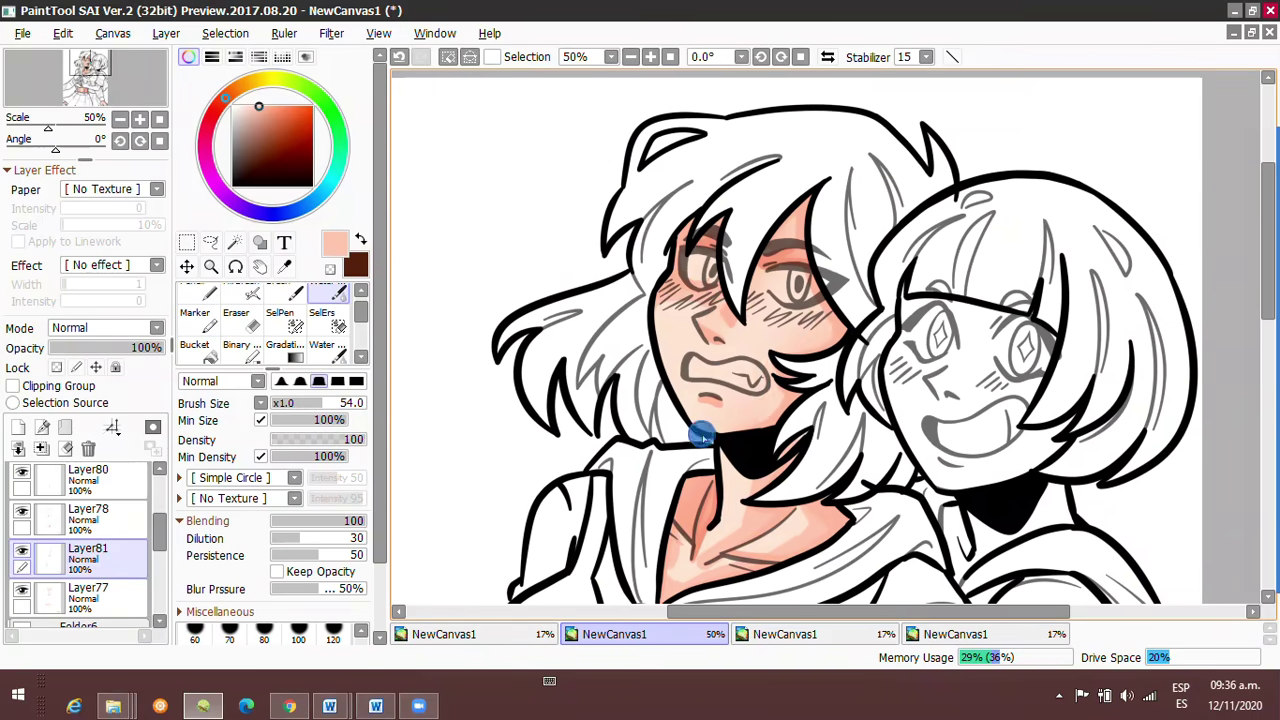
{"action": "scroll", "coordinate": [703, 436], "scroll_direction": "down", "scroll_amount": 3}
{"action": "scroll", "coordinate": [707, 440], "scroll_direction": "down", "scroll_amount": 6}
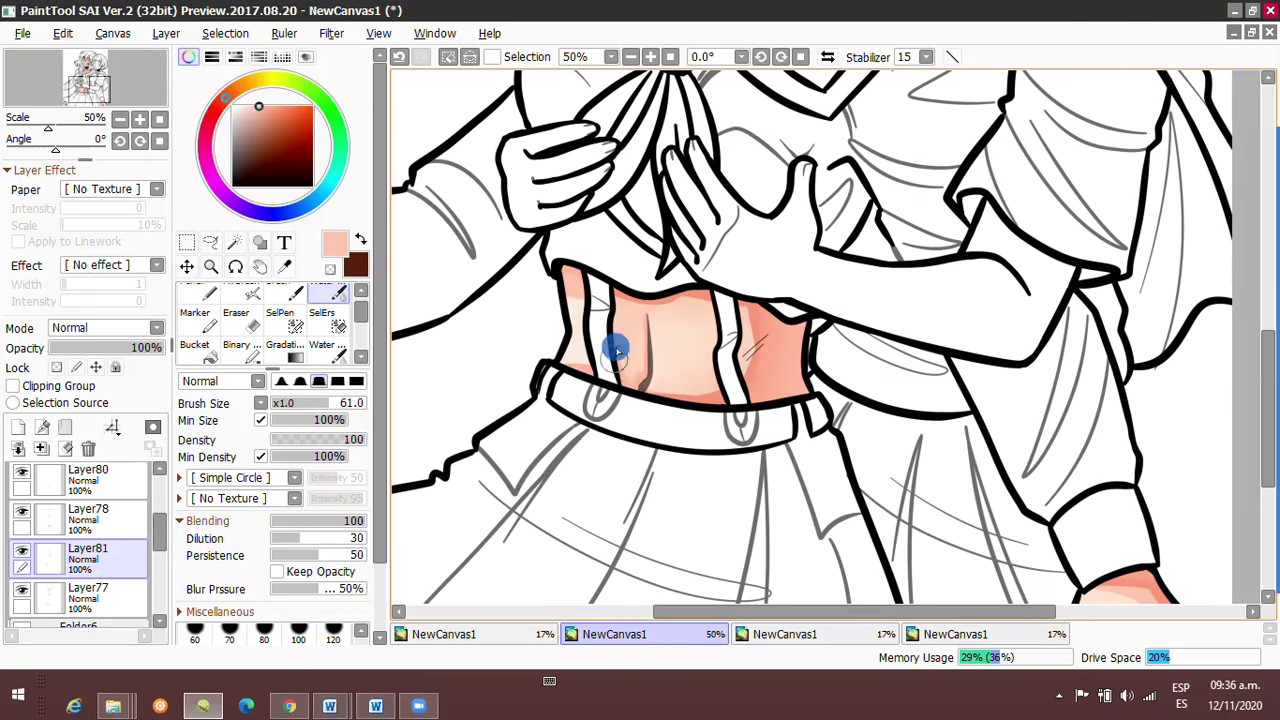
{"action": "scroll", "coordinate": [1086, 400], "scroll_direction": "down", "scroll_amount": 5}
{"action": "scroll", "coordinate": [674, 400], "scroll_direction": "left", "scroll_amount": 3}
{"action": "scroll", "coordinate": [686, 455], "scroll_direction": "up", "scroll_amount": 8}
{"action": "scroll", "coordinate": [686, 455], "scroll_direction": "down", "scroll_amount": 3}
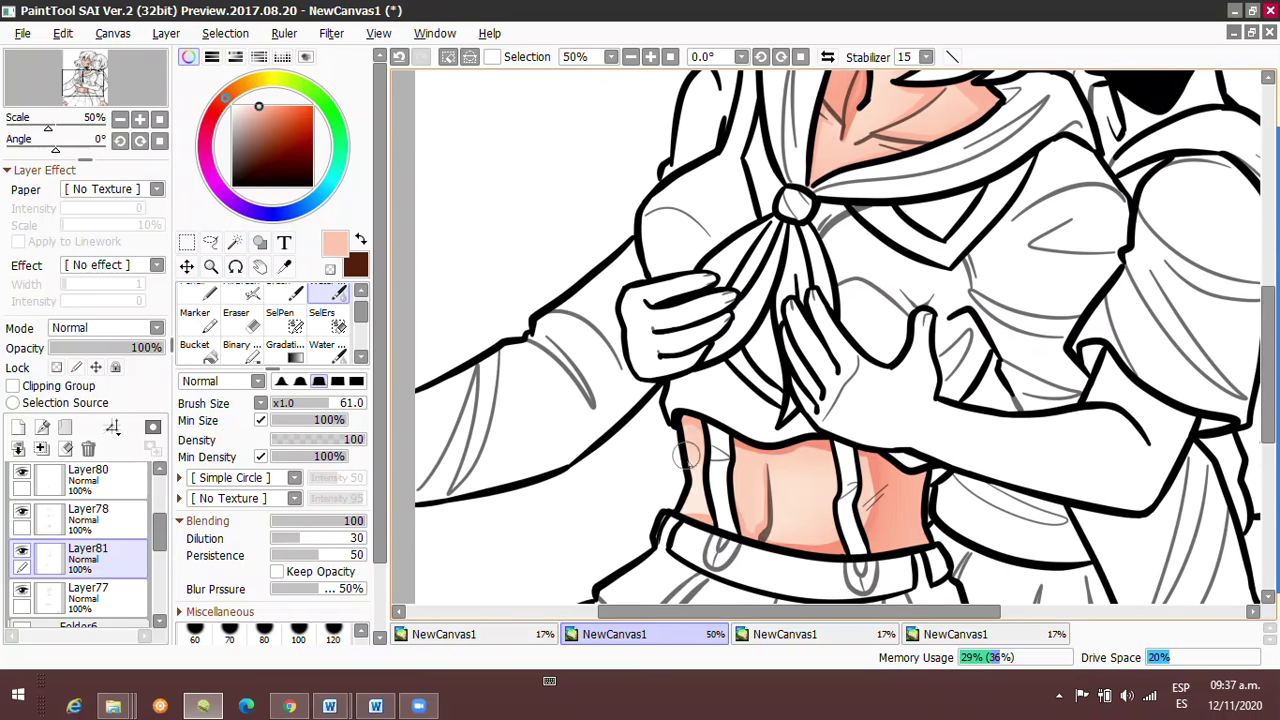
{"action": "scroll", "coordinate": [686, 455], "scroll_direction": "right", "scroll_amount": 3}
{"action": "scroll", "coordinate": [749, 469], "scroll_direction": "up", "scroll_amount": 8}
Lower Layer81's opacity to 85%.
{"action": "left_click", "coordinate": [631, 56]}
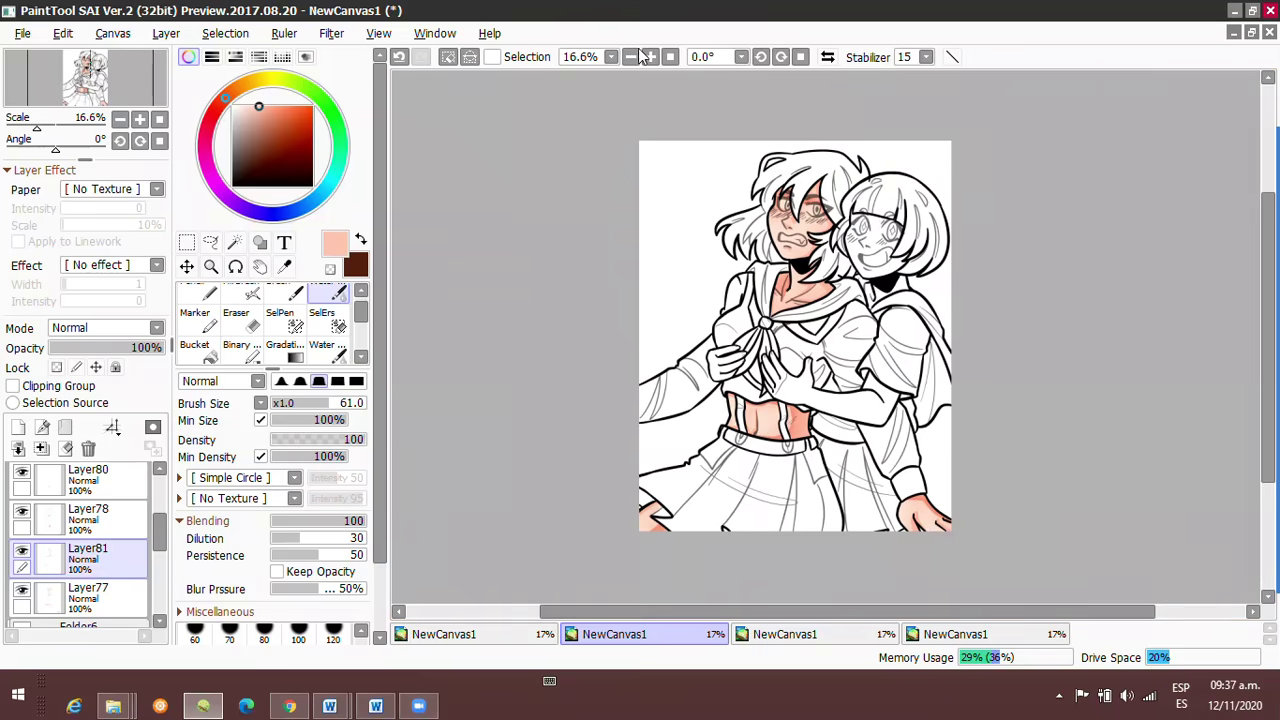
{"action": "left_click", "coordinate": [650, 56]}
{"action": "scroll", "coordinate": [491, 409], "scroll_direction": "left", "scroll_amount": 2}
{"action": "scroll", "coordinate": [470, 420], "scroll_direction": "up", "scroll_amount": 5}
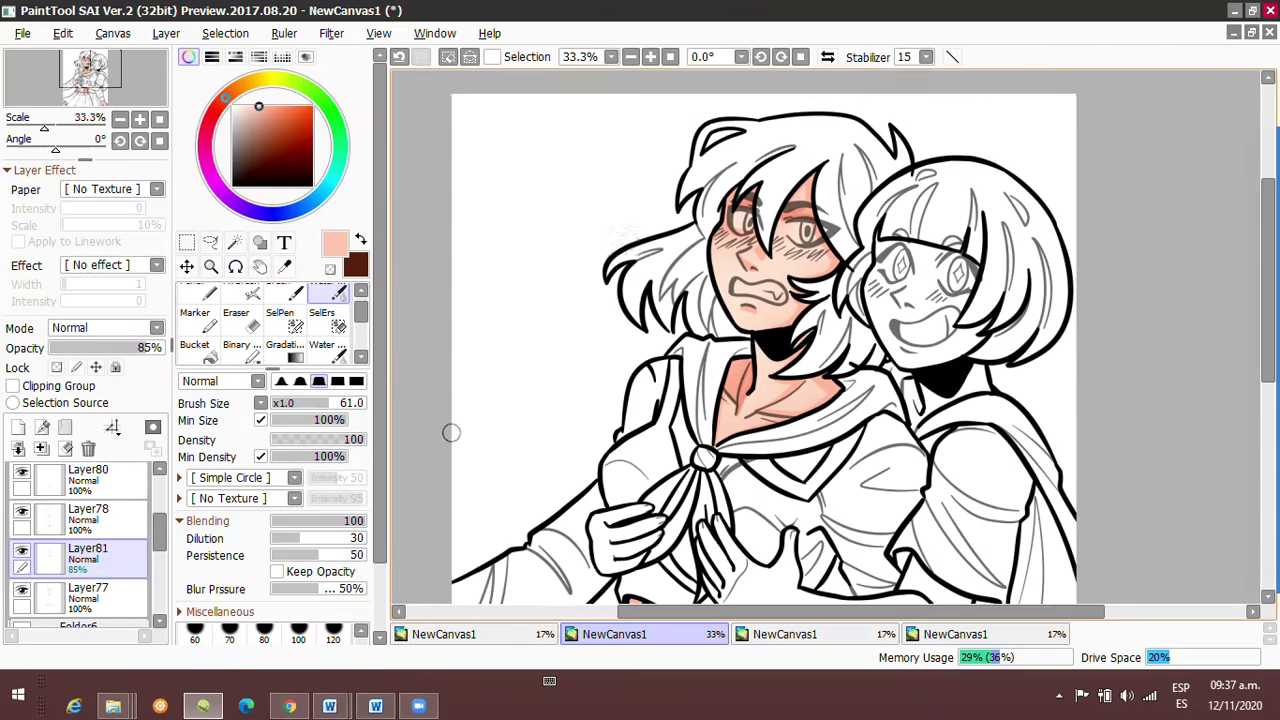
Pick a red and paint a soft blush over the first character's cheeks on Layer82, blended with the size 61 Water brush.
{"action": "left_click", "coordinate": [215, 110]}
{"action": "scroll", "coordinate": [716, 207], "scroll_direction": "up", "scroll_amount": 3}
{"action": "key", "text": "b"}
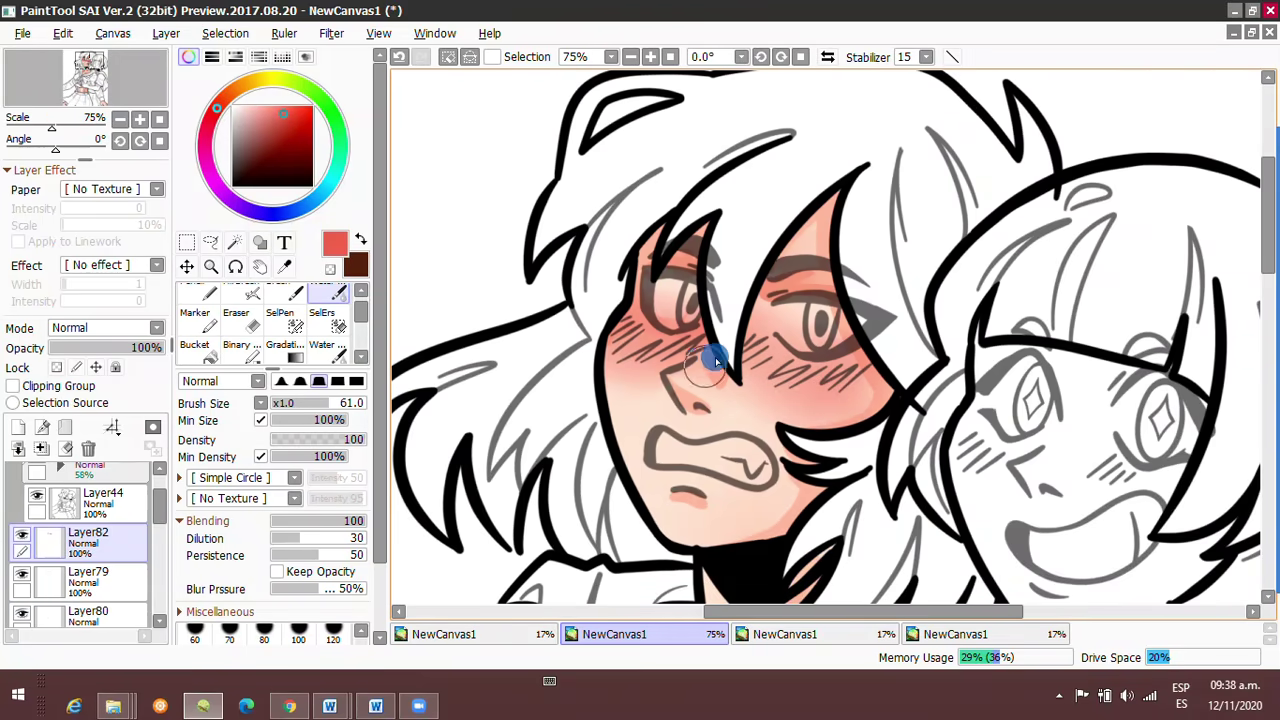
Add a layer above Layer82 and paint a stronger red blush under the first character's eyes with the Marker at size 58.
{"action": "left_click", "coordinate": [298, 632]}
{"action": "left_click", "coordinate": [41, 448]}
{"action": "scroll", "coordinate": [823, 386], "scroll_direction": "down", "scroll_amount": 3}
{"action": "scroll", "coordinate": [640, 300], "scroll_direction": "up", "scroll_amount": 2}
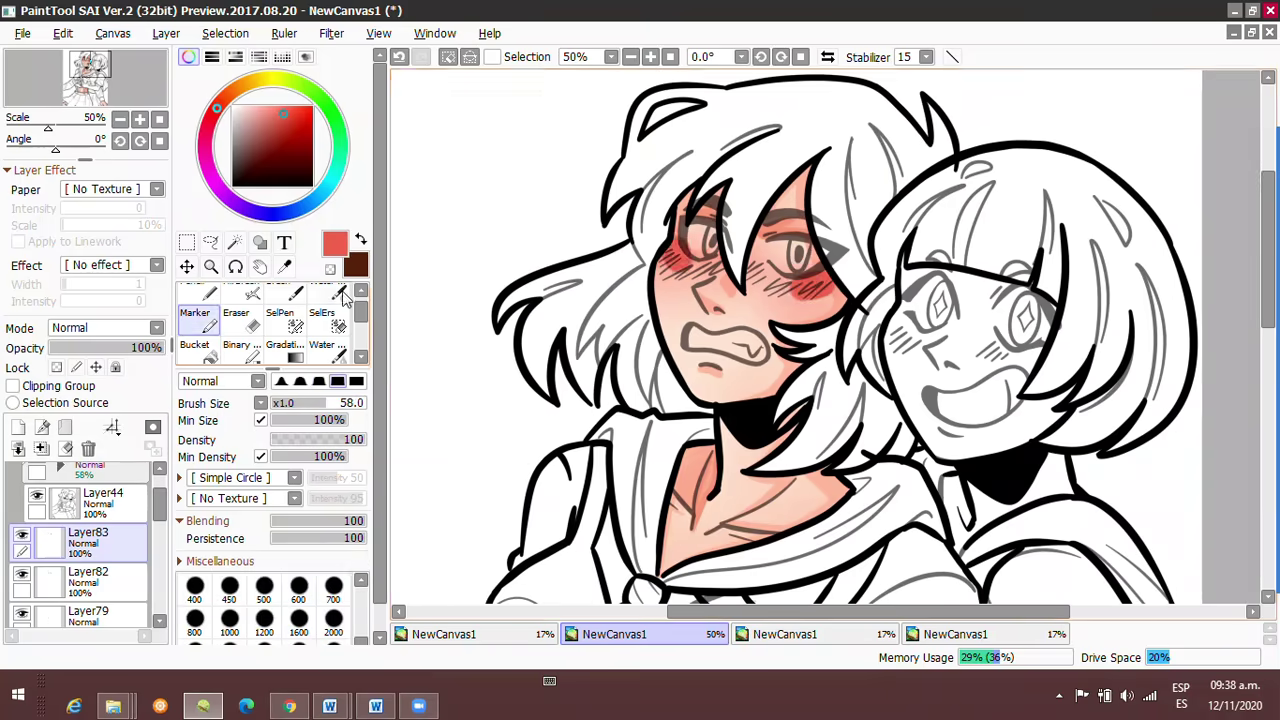
{"action": "scroll", "coordinate": [600, 83], "scroll_direction": "down", "scroll_amount": 1}
{"action": "scroll", "coordinate": [600, 83], "scroll_direction": "down", "scroll_amount": 3}
Add a layer below Layer82 and paint pale cream highlights on the first character's skin with the Marker at size 65.
{"action": "key", "text": "ctrl+shift+n"}
{"action": "key", "text": "alt"}
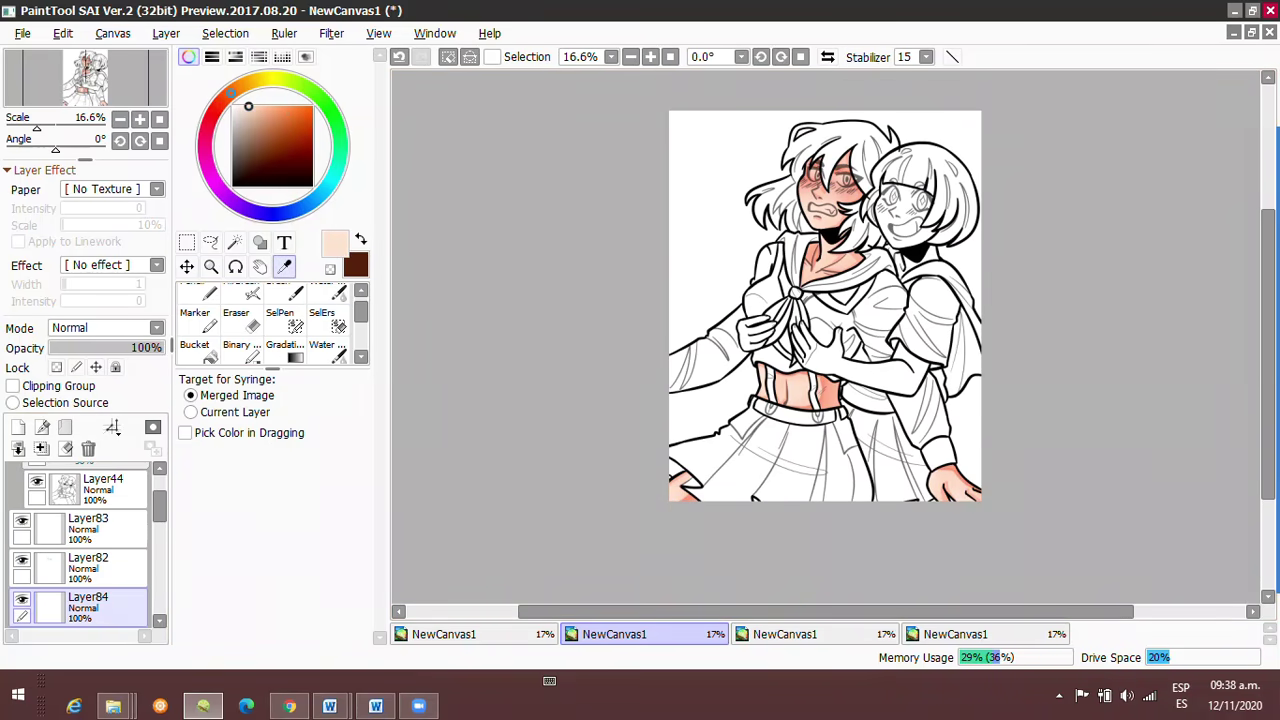
{"action": "scroll", "coordinate": [1094, 477], "scroll_direction": "up", "scroll_amount": 1}
{"action": "scroll", "coordinate": [1094, 477], "scroll_direction": "up", "scroll_amount": 3}
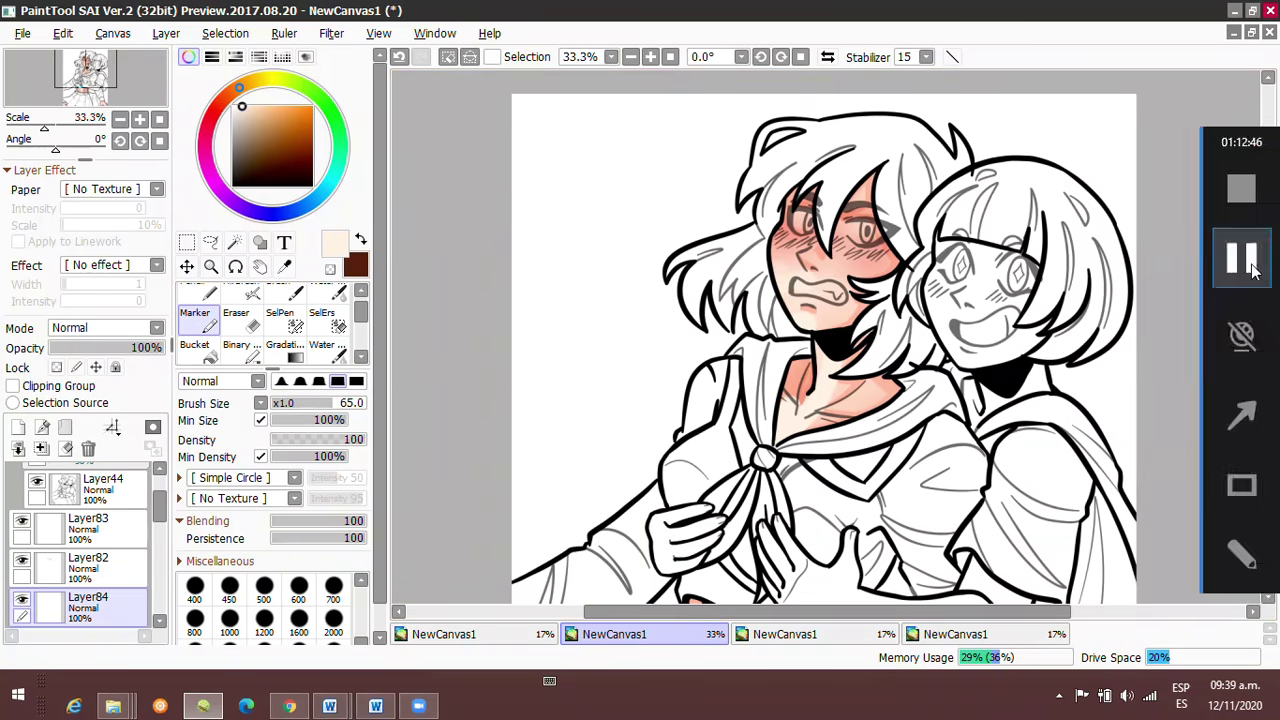
Blend the cream highlights on Layer84 with the Water brush at size 100.
{"action": "left_click", "coordinate": [1253, 270]}
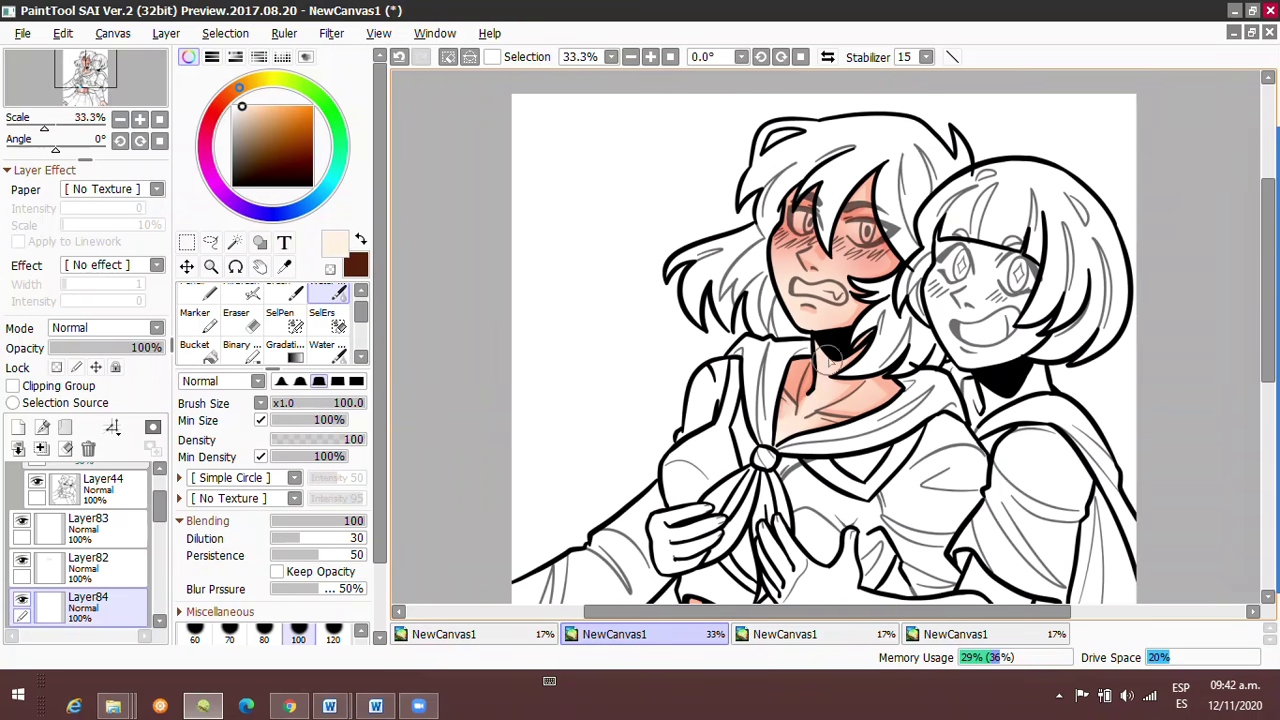
{"action": "scroll", "coordinate": [823, 340], "scroll_direction": "down", "scroll_amount": 3}
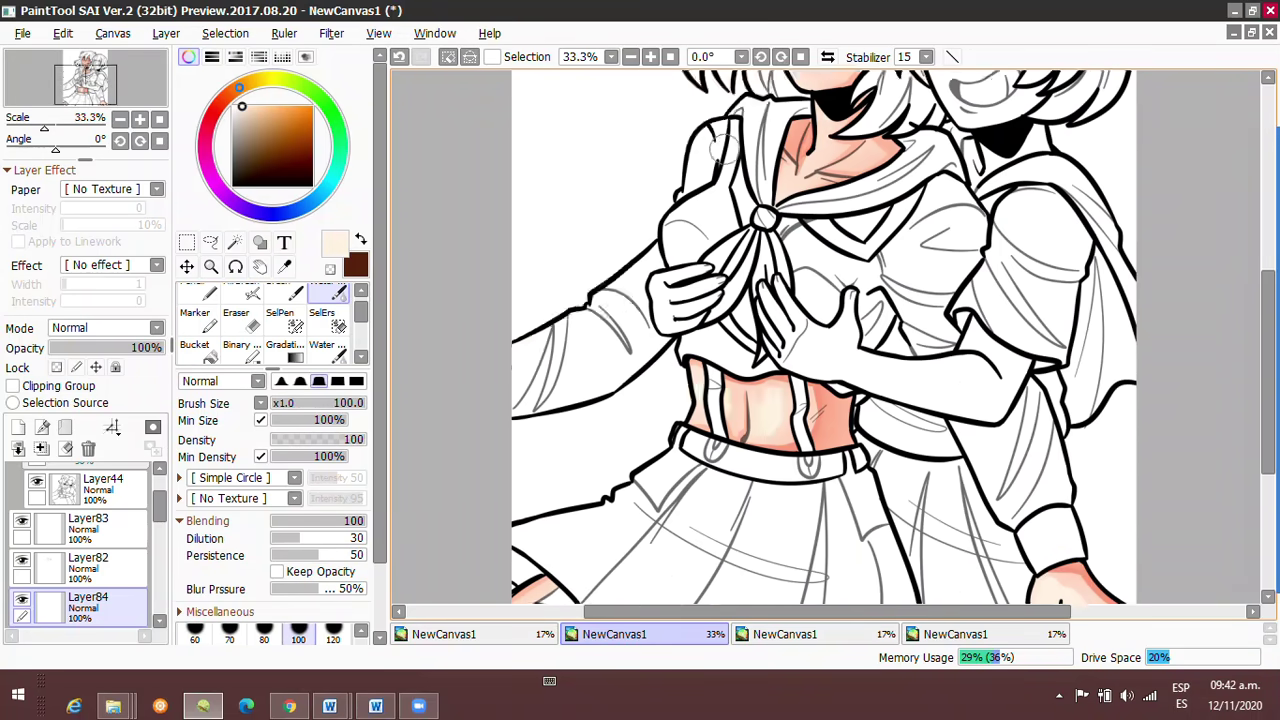
{"action": "scroll", "coordinate": [508, 465], "scroll_direction": "down", "scroll_amount": 3}
Add a layer above Layer83 and paint bright purple on the waist's shaded side with the size 65 Marker at 0% minimum size.
{"action": "left_click", "coordinate": [222, 188]}
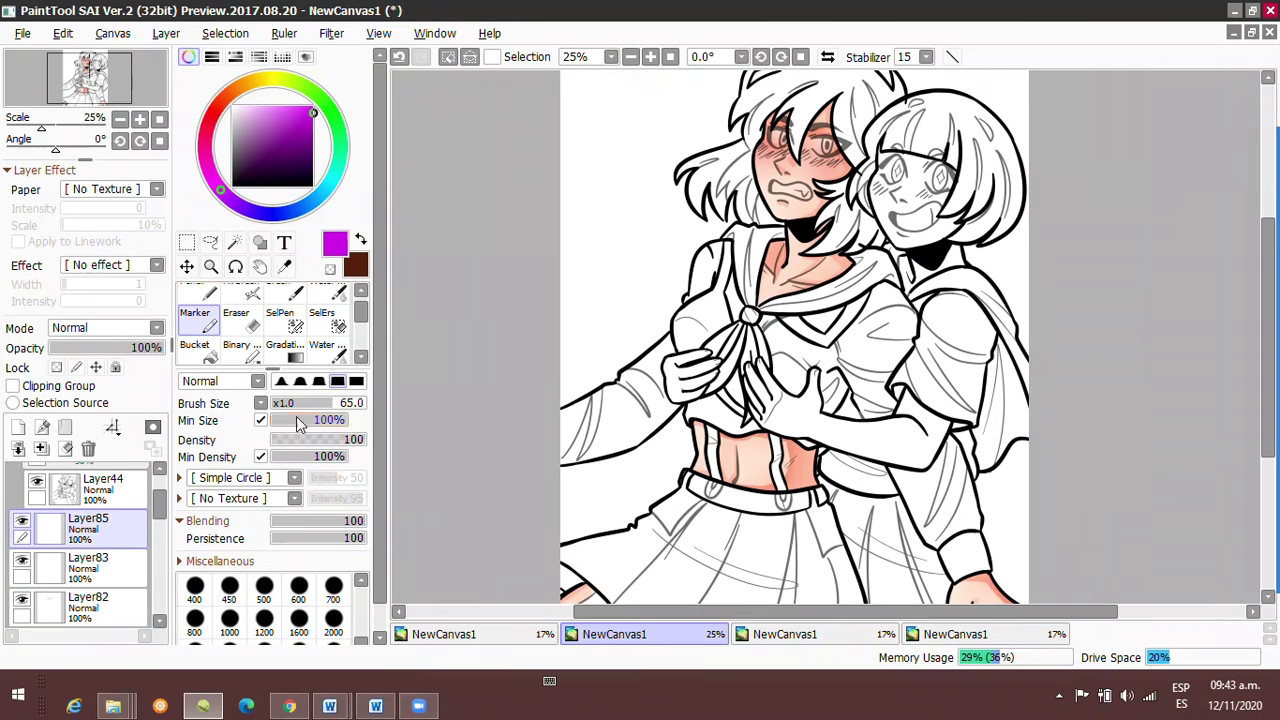
{"action": "left_click_drag", "start_coordinate": [297, 422], "coordinate": [270, 422]}
{"action": "scroll", "coordinate": [794, 337], "scroll_direction": "up", "scroll_amount": 4}
{"action": "scroll", "coordinate": [794, 337], "scroll_direction": "up", "scroll_amount": 5}
{"action": "scroll", "coordinate": [752, 175], "scroll_direction": "down", "scroll_amount": 10}
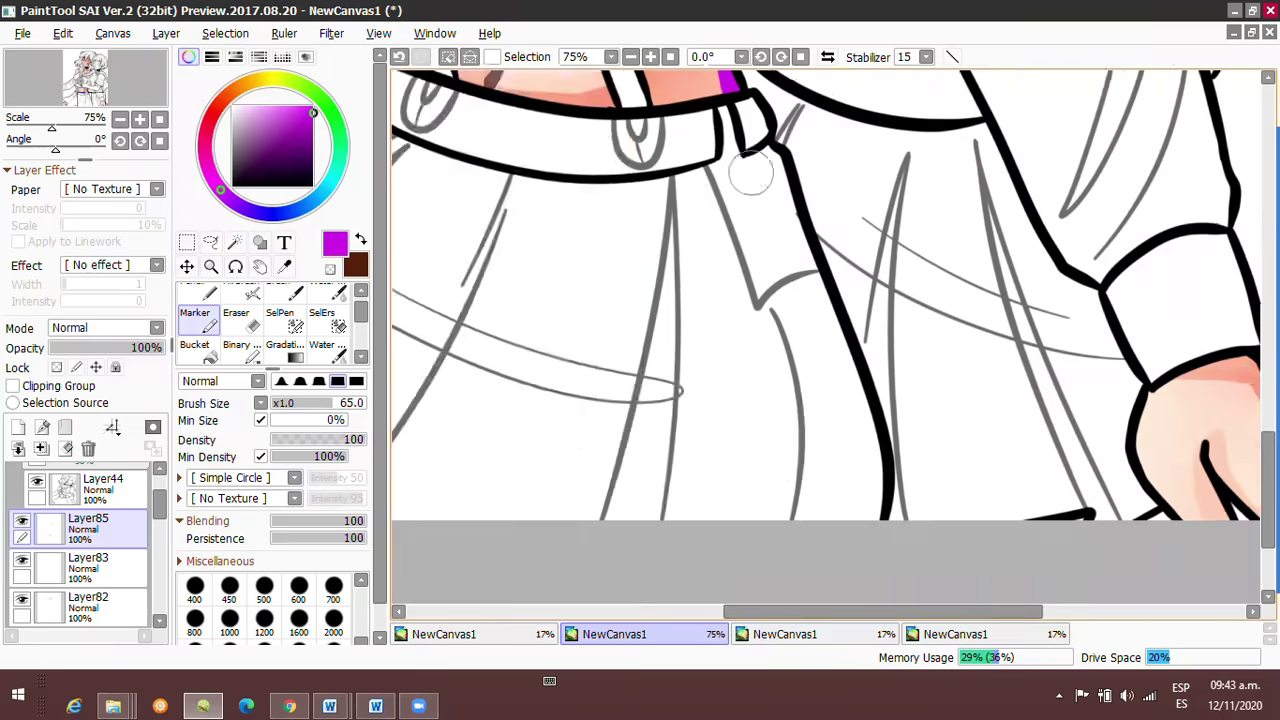
Blend the purple shading on Layer85 with the size 100 Water brush and lower the layer's opacity to 20%.
{"action": "scroll", "coordinate": [752, 175], "scroll_direction": "right", "scroll_amount": 3}
{"action": "key", "text": "b"}
{"action": "scroll", "coordinate": [814, 491], "scroll_direction": "up", "scroll_amount": 5}
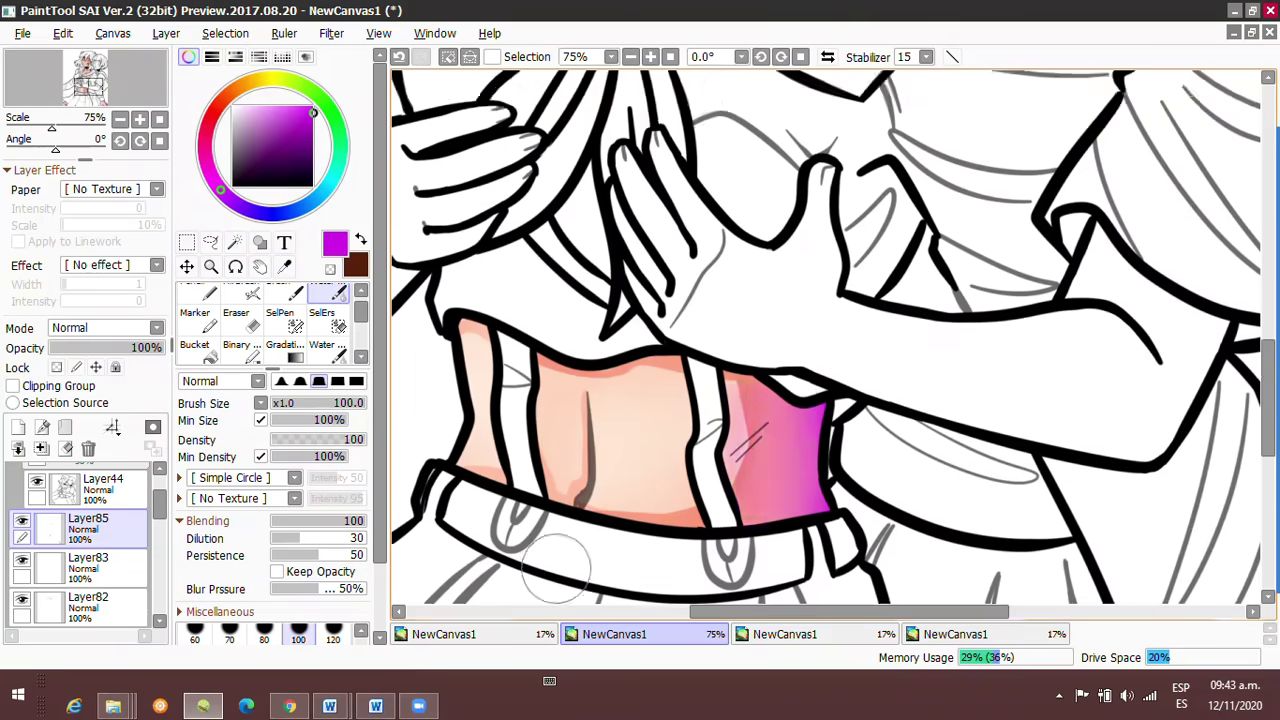
{"action": "scroll", "coordinate": [555, 570], "scroll_direction": "up", "scroll_amount": 8}
{"action": "left_click_drag", "start_coordinate": [800, 280], "coordinate": [806, 428]}
{"action": "scroll", "coordinate": [816, 362], "scroll_direction": "down", "scroll_amount": 5}
{"action": "left_click_drag", "start_coordinate": [158, 347], "coordinate": [78, 360]}
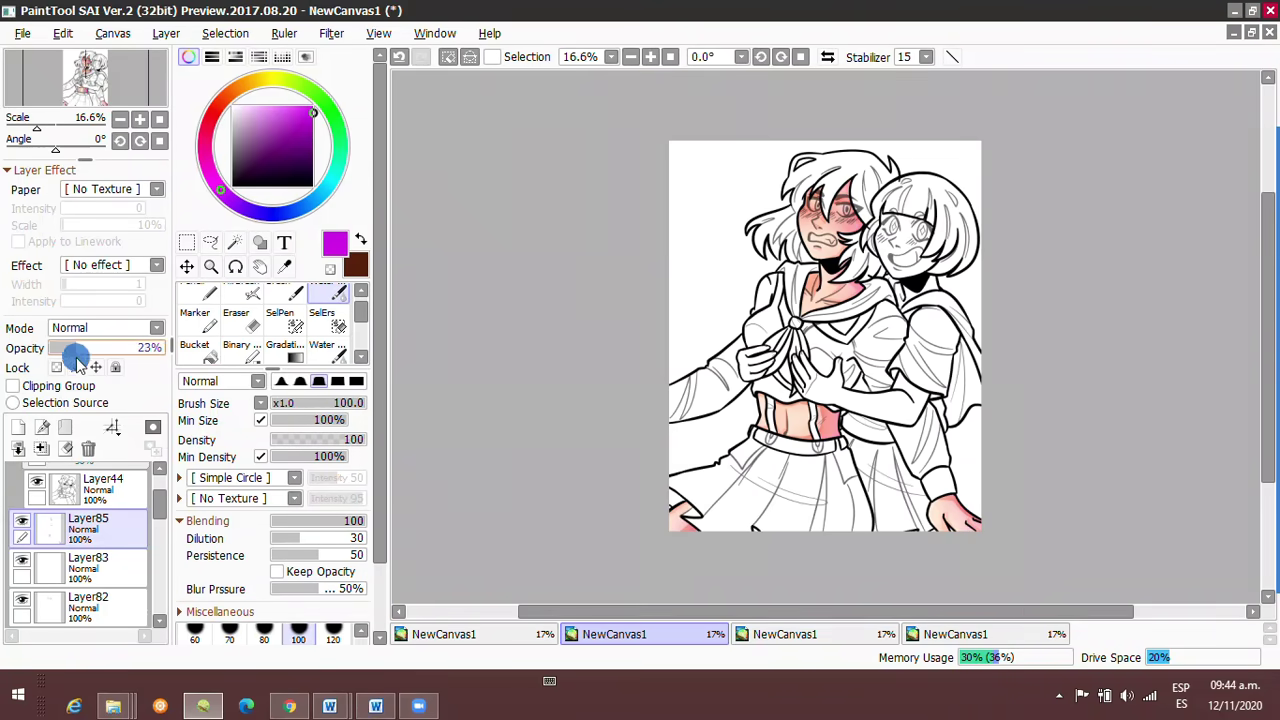
Add a layer above Layer85, paint pale pink on the first character's skin with the size 65 Marker, and set its opacity to 51%.
{"action": "scroll", "coordinate": [857, 371], "scroll_direction": "up", "scroll_amount": 2}
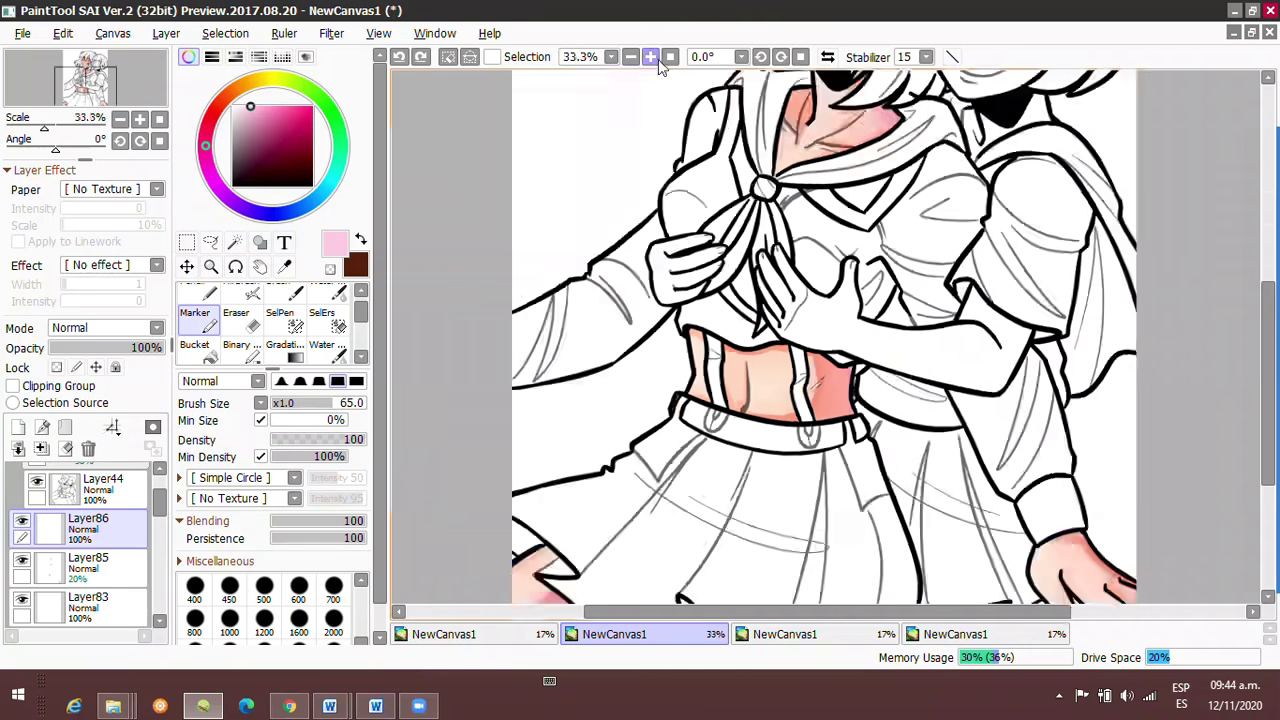
{"action": "scroll", "coordinate": [857, 371], "scroll_direction": "up", "scroll_amount": 8}
{"action": "scroll", "coordinate": [867, 233], "scroll_direction": "up", "scroll_amount": 2}
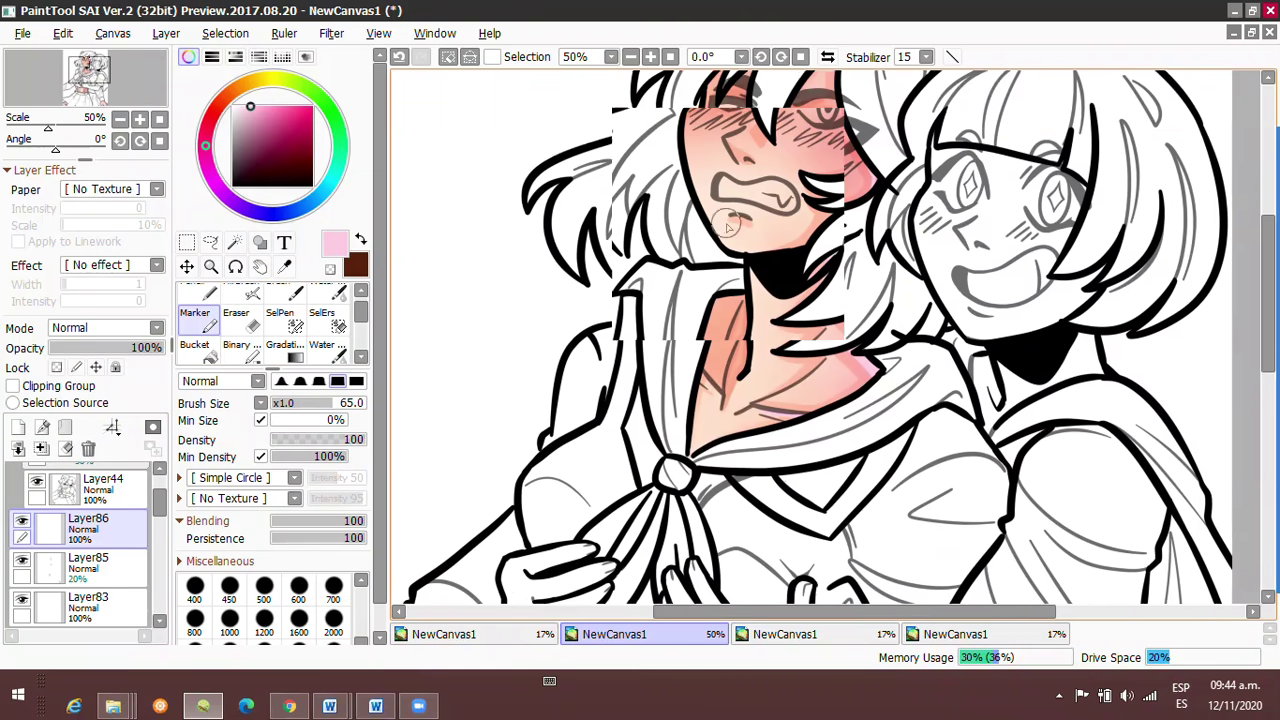
Add a layer above Layer86, paint near-white pink highlights along the first character's skin edges, and group the skin shading layers in a folder.
{"action": "key", "text": "ctrl+shift+n"}
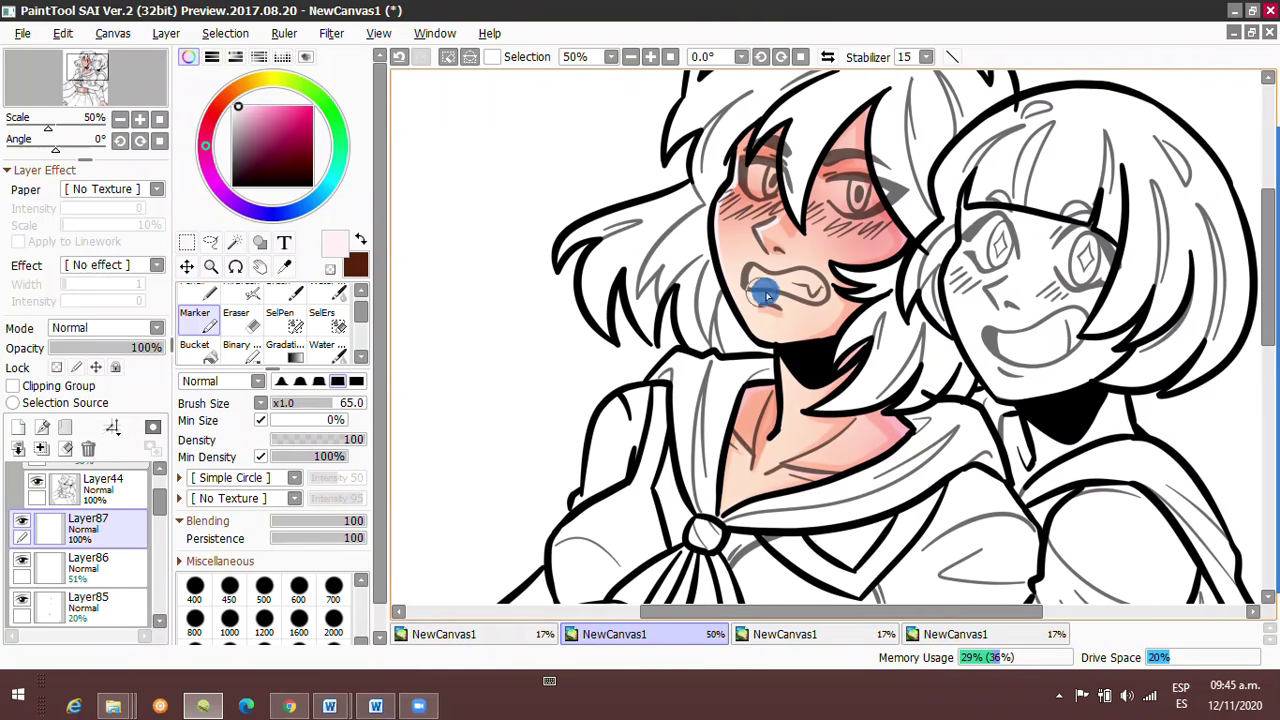
{"action": "scroll", "coordinate": [765, 293], "scroll_direction": "down", "scroll_amount": 5}
{"action": "scroll", "coordinate": [850, 400], "scroll_direction": "down", "scroll_amount": 5}
{"action": "scroll", "coordinate": [850, 400], "scroll_direction": "right", "scroll_amount": 3}
{"action": "scroll", "coordinate": [928, 486], "scroll_direction": "left", "scroll_amount": 5}
{"action": "scroll", "coordinate": [608, 428], "scroll_direction": "up", "scroll_amount": 5}
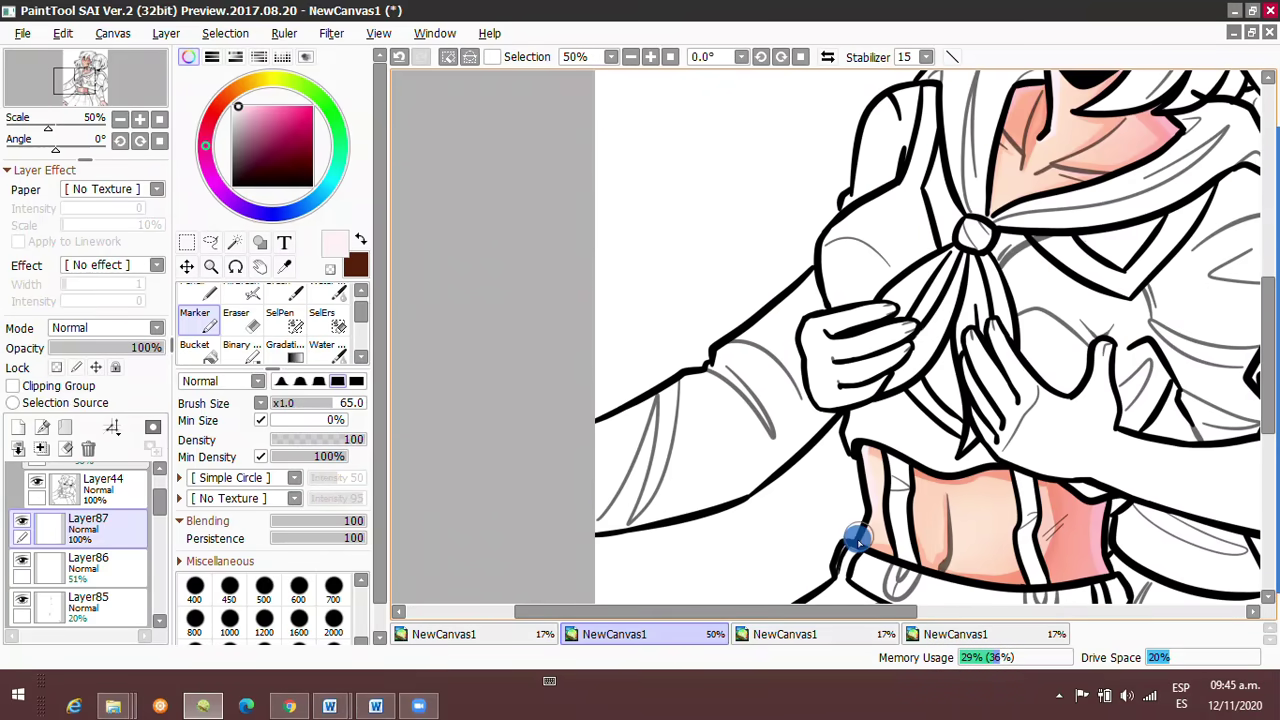
{"action": "left_click", "coordinate": [669, 57]}
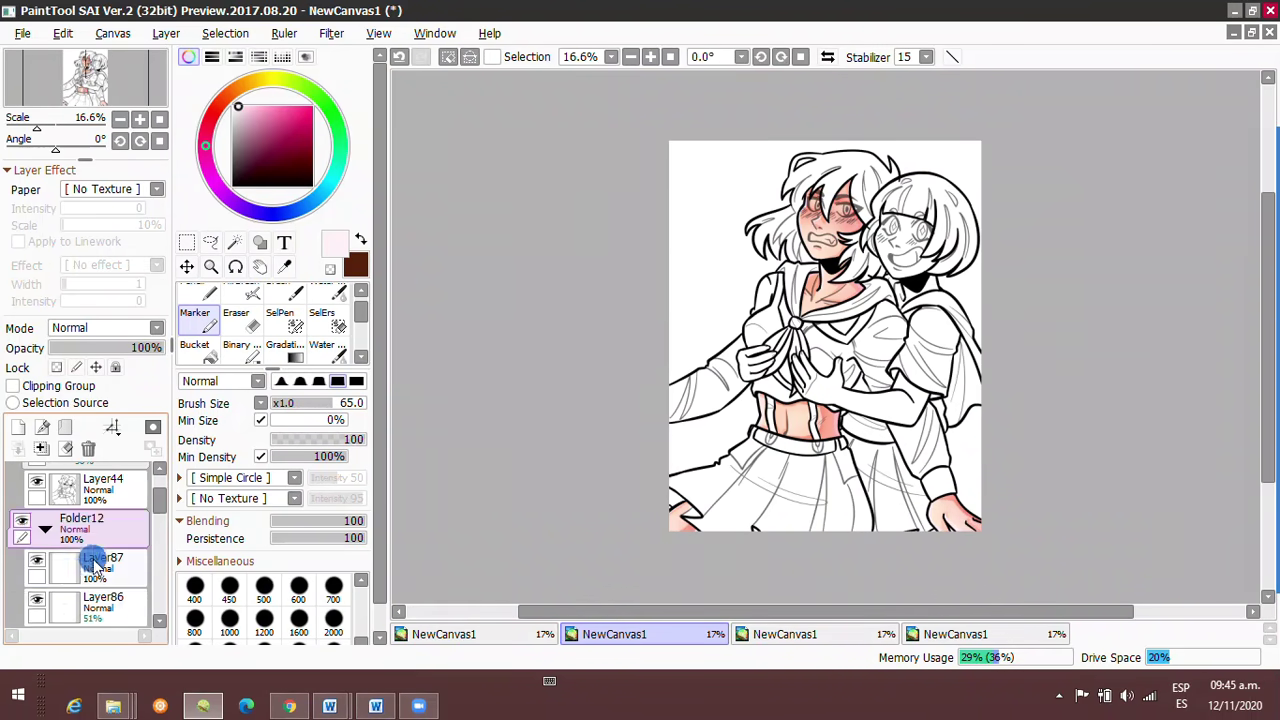
Add a layer at the top of Folder12 and paint pale cream highlights on the first character's skin with the size 65 Marker.
{"action": "key", "text": "ctrl+shift+n"}
{"action": "left_click", "coordinate": [815, 232], "text": "alt"}
{"action": "left_click", "coordinate": [650, 57]}
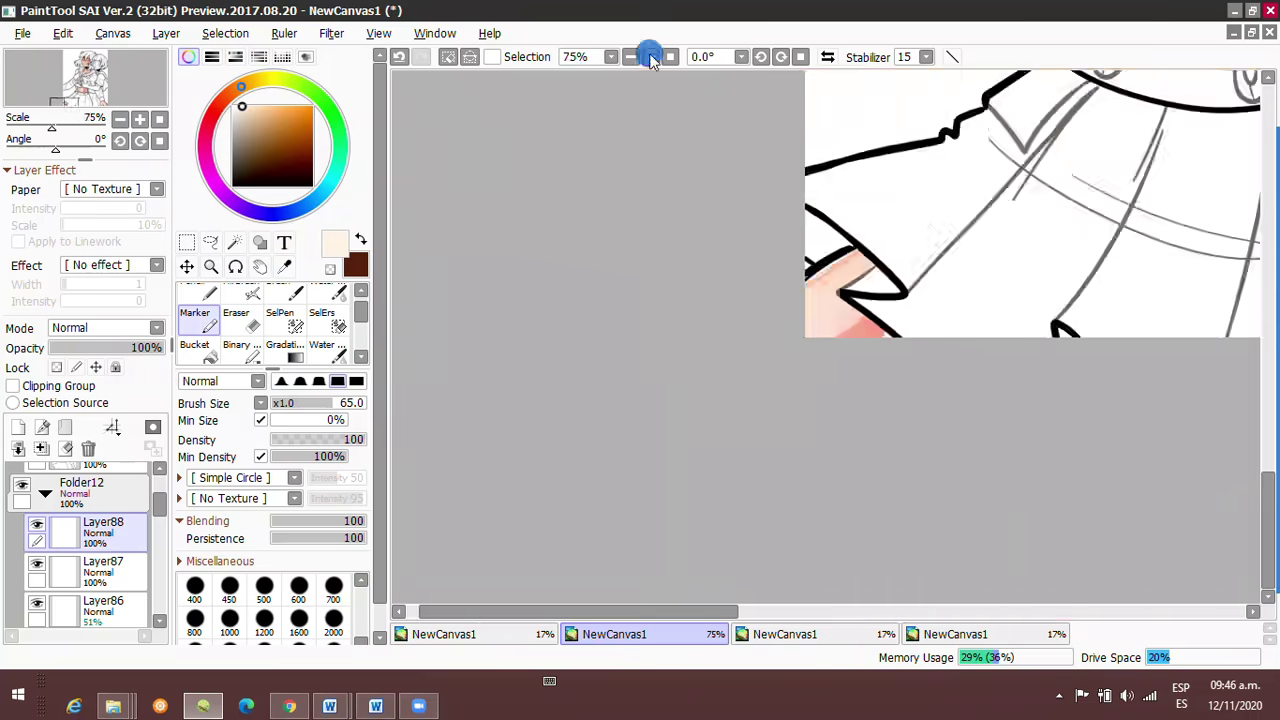
{"action": "left_click", "coordinate": [650, 57]}
{"action": "scroll", "coordinate": [708, 138], "scroll_direction": "up", "scroll_amount": 5}
{"action": "scroll", "coordinate": [708, 138], "scroll_direction": "down", "scroll_amount": 5}
{"action": "left_click", "coordinate": [632, 58]}
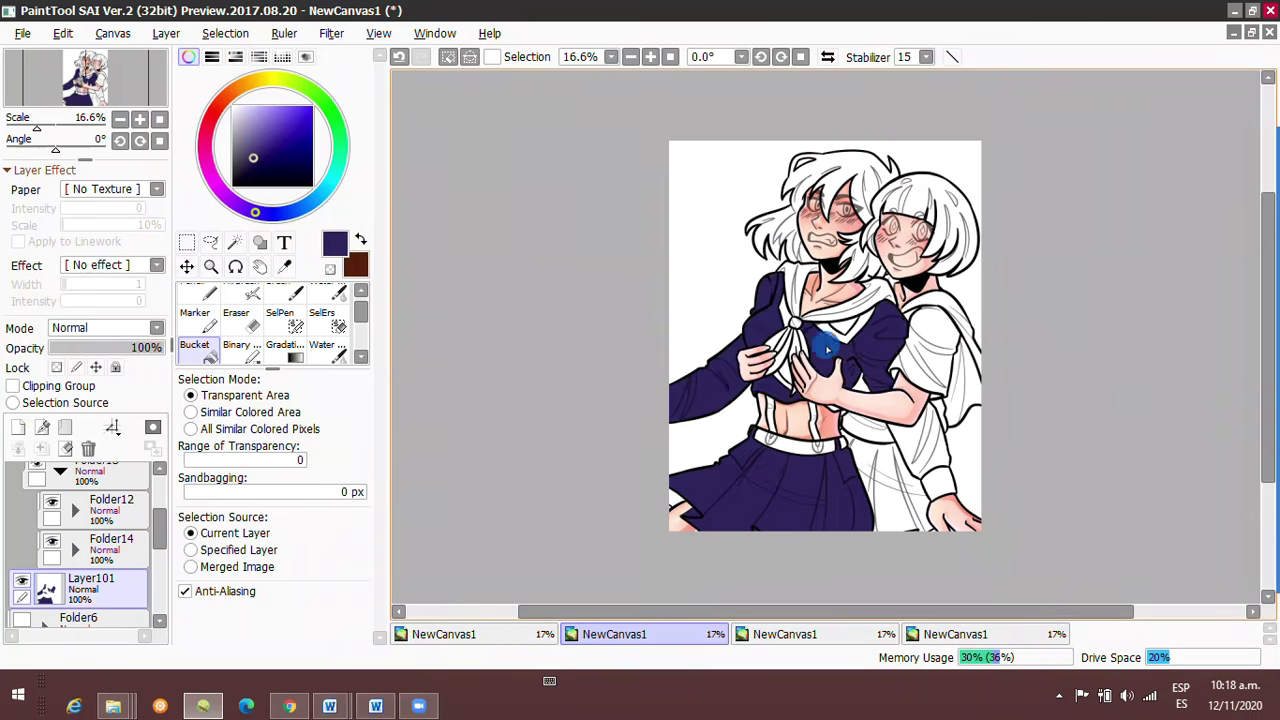
Fill the first character's sailor collar and remaining lower sleeve with navy on Layer101 using the Bucket.
{"action": "key", "text": "ctrl+plus"}
{"action": "scroll", "coordinate": [800, 340], "scroll_direction": "down", "scroll_amount": 2}
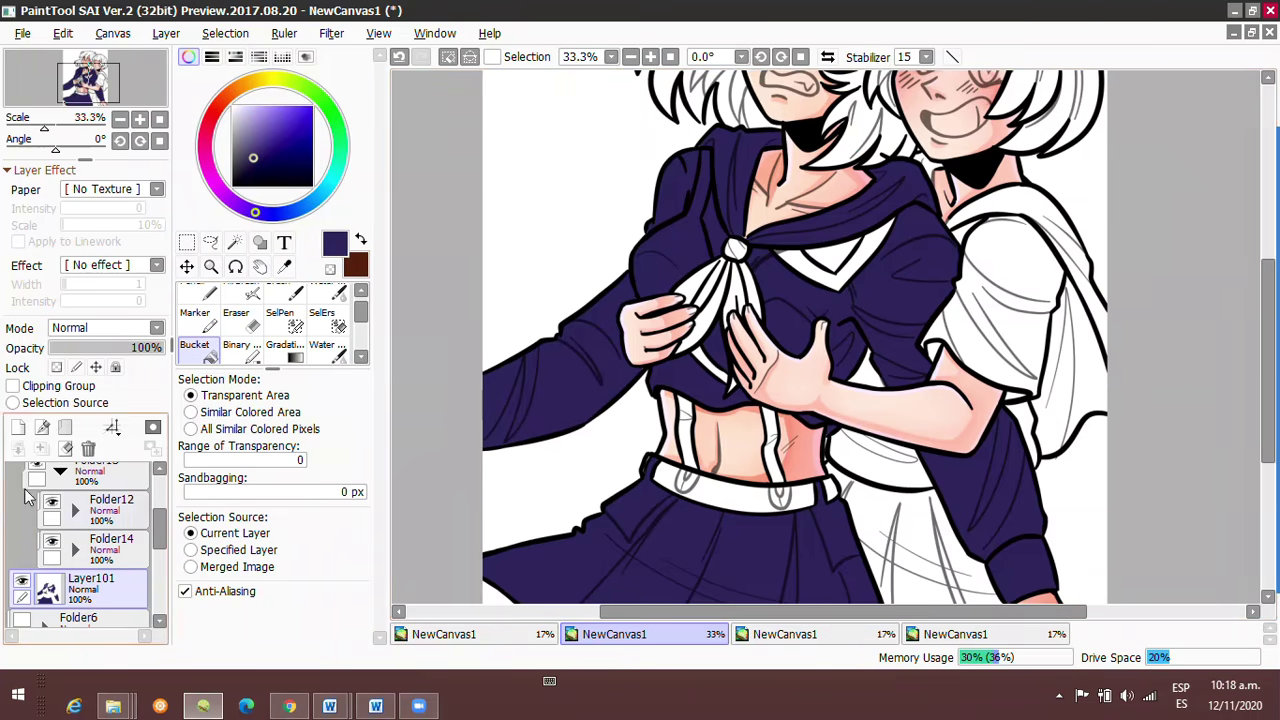
Add a layer above Layer101 at 69% opacity and shade the skirt's pleats dark purple with the size 68 Marker and the Bucket.
{"action": "key", "text": "ctrl+shift+n"}
{"action": "left_click", "coordinate": [623, 576], "text": "alt"}
{"action": "key", "text": "m"}
{"action": "scroll", "coordinate": [806, 186], "scroll_direction": "up", "scroll_amount": 1}
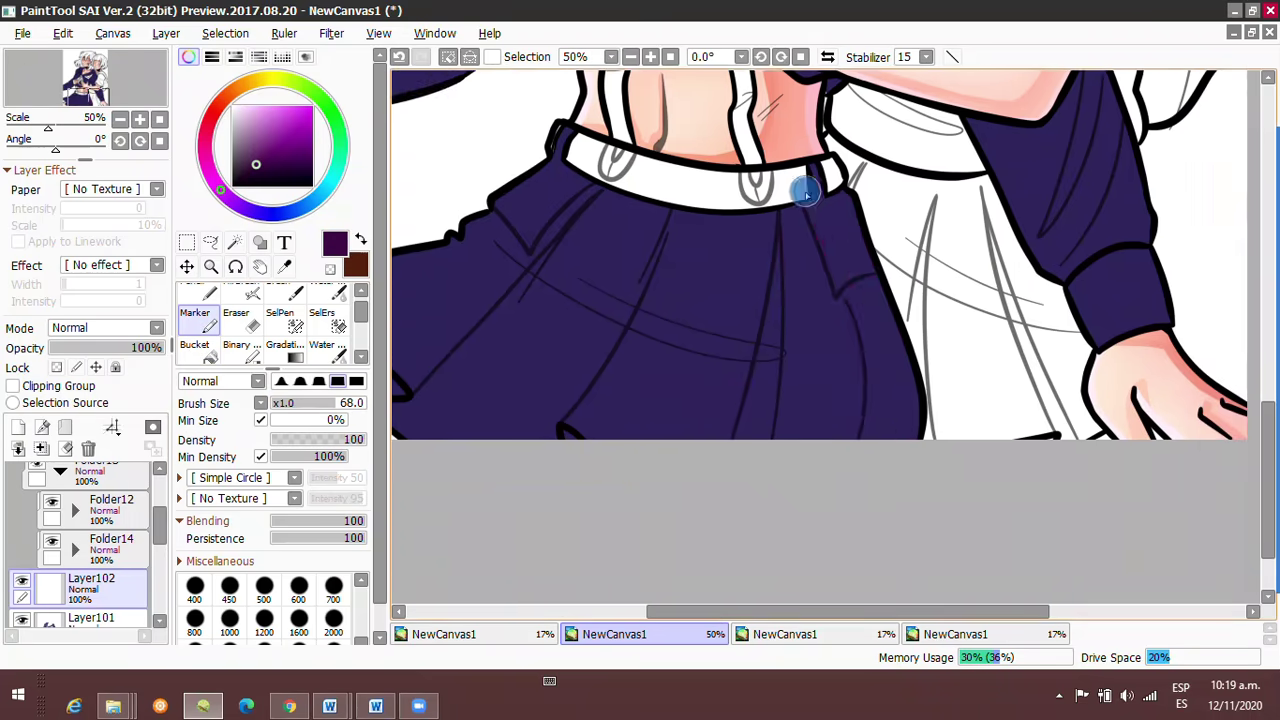
{"action": "scroll", "coordinate": [806, 186], "scroll_direction": "down", "scroll_amount": 2}
{"action": "left_click_drag", "start_coordinate": [805, 525], "coordinate": [863, 347]}
{"action": "left_click_drag", "start_coordinate": [592, 540], "coordinate": [642, 428]}
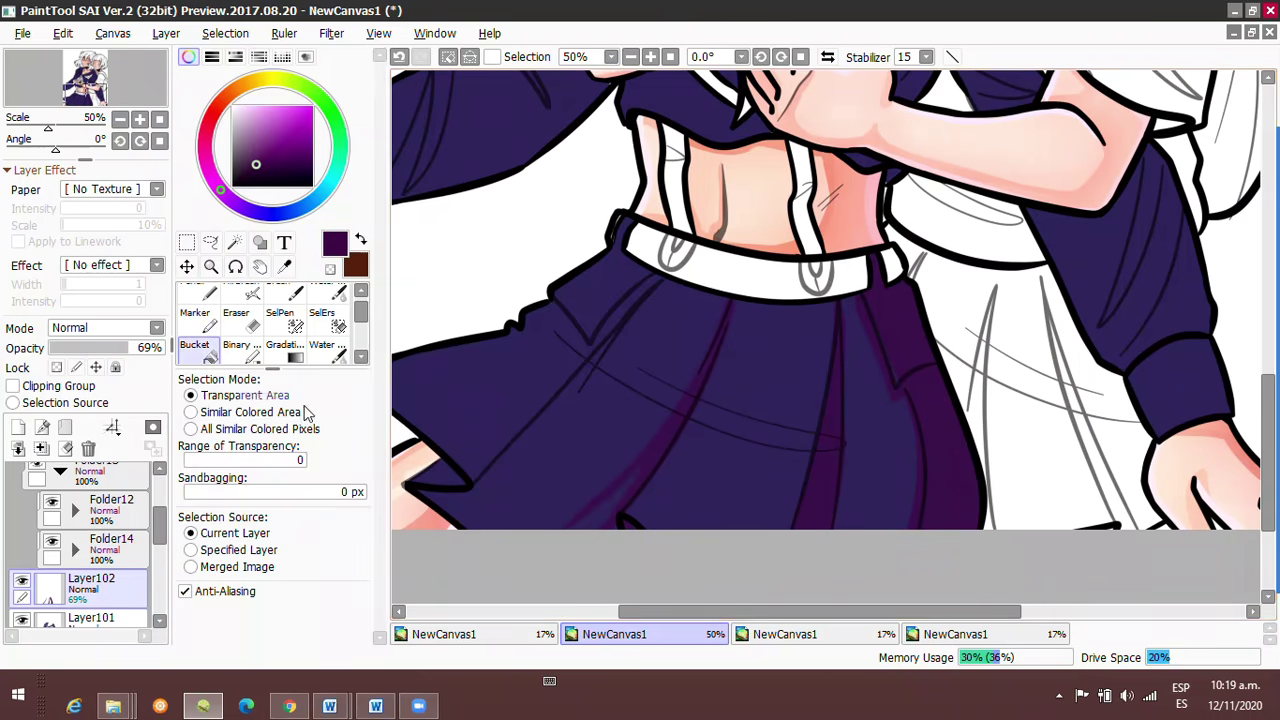
{"action": "left_click_drag", "start_coordinate": [395, 370], "coordinate": [493, 365]}
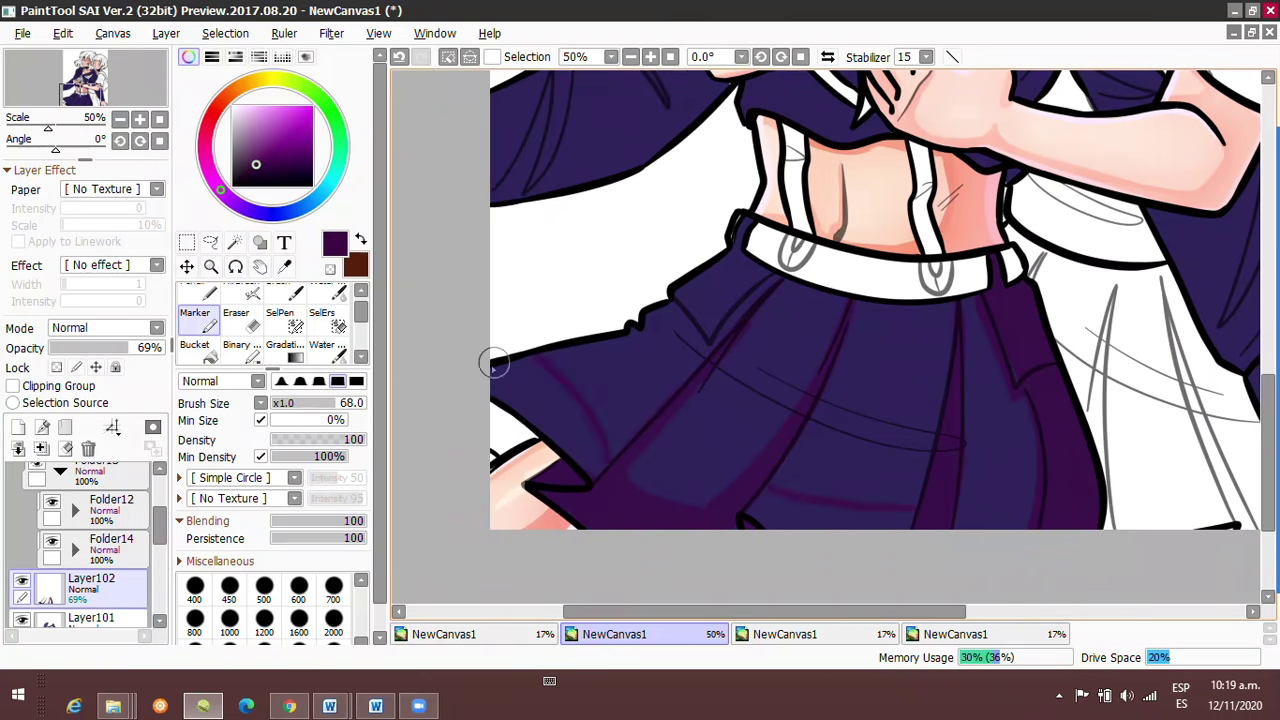
{"action": "left_click_drag", "start_coordinate": [706, 328], "coordinate": [616, 388]}
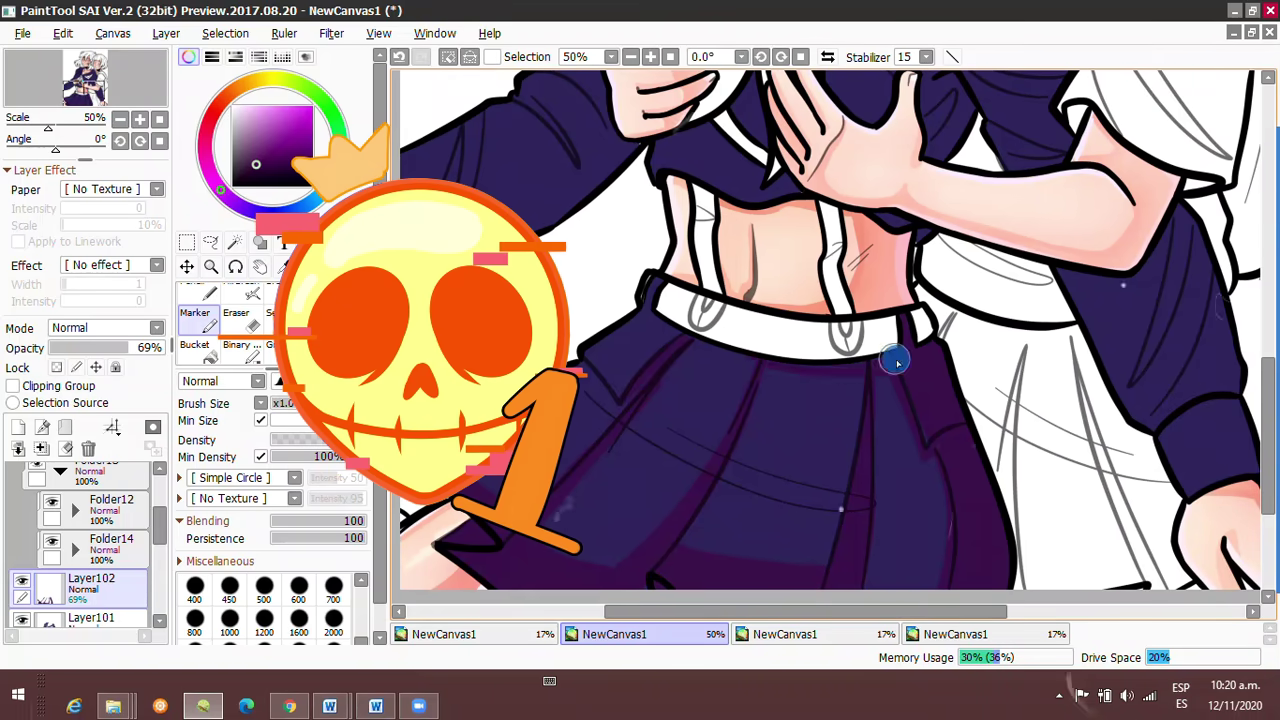
Paint a curved dark purple shadow band across the skirt on Layer102 with the size 68 Marker, rotating the canvas to -90° and back.
{"action": "key", "text": "Delete"}
{"action": "key", "text": "Delete"}
{"action": "key", "text": "Delete"}
{"action": "key", "text": "Delete"}
{"action": "key", "text": "Delete"}
{"action": "key", "text": "Delete"}
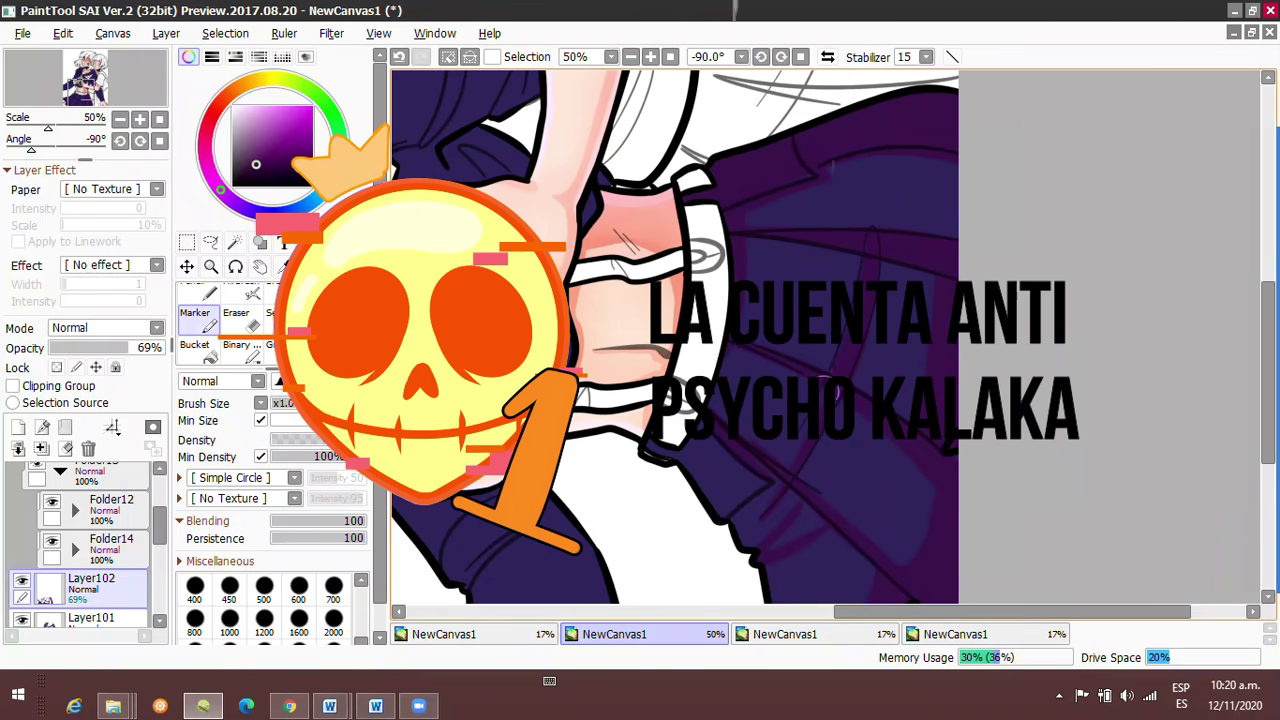
{"action": "key", "text": "Home"}
{"action": "scroll", "coordinate": [720, 330], "scroll_direction": "up", "scroll_amount": 3}
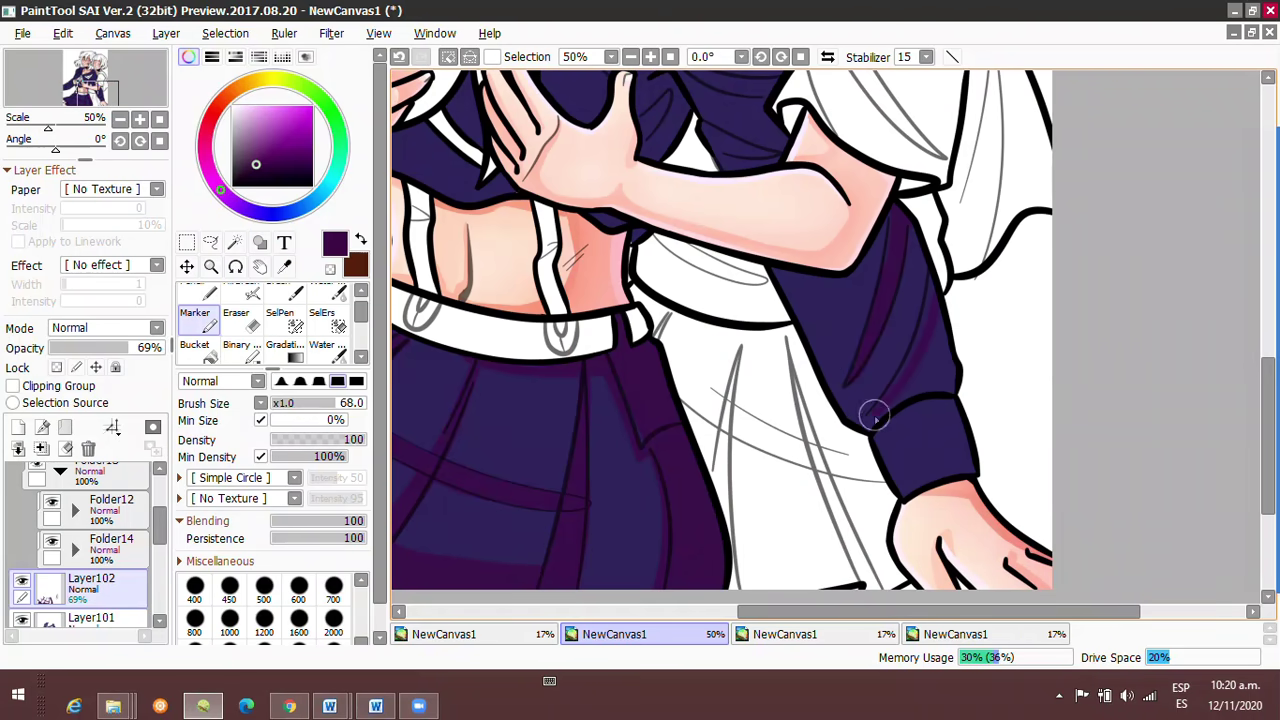
Outline and fill dark purple fold shadows on the first character's sleeve beside the second character on Layer102.
{"action": "left_click_drag", "start_coordinate": [874, 418], "coordinate": [851, 349]}
{"action": "mouse_move", "coordinate": [771, 434]}
{"action": "left_mouse_down"}
{"action": "mouse_move", "coordinate": [896, 470]}
{"action": "mouse_move", "coordinate": [726, 449]}
{"action": "mouse_move", "coordinate": [849, 314]}
{"action": "left_mouse_up"}
{"action": "key", "text": "g"}
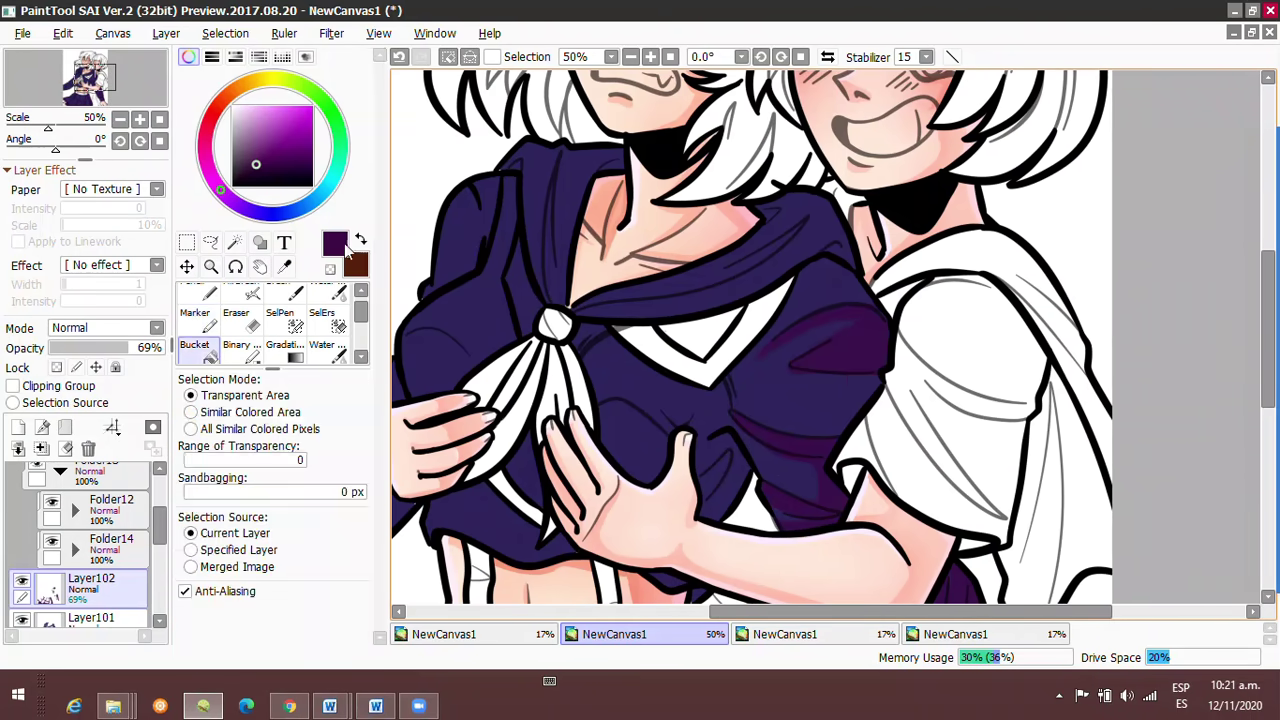
Shade the first character's collar, chest and outstretched sleeve dark purple on Layer102 with the size 68 Marker and the Bucket.
{"action": "key", "text": "b"}
{"action": "left_click_drag", "start_coordinate": [849, 363], "coordinate": [858, 433]}
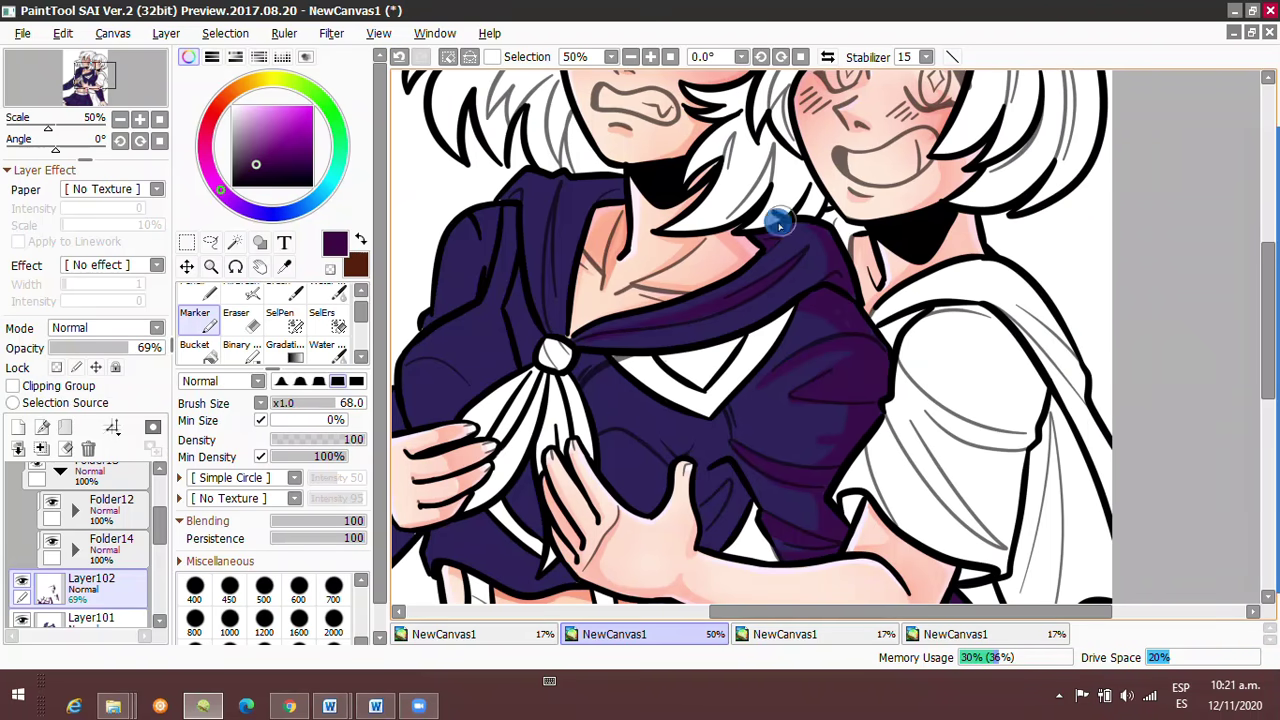
{"action": "left_click_drag", "start_coordinate": [780, 225], "coordinate": [831, 466]}
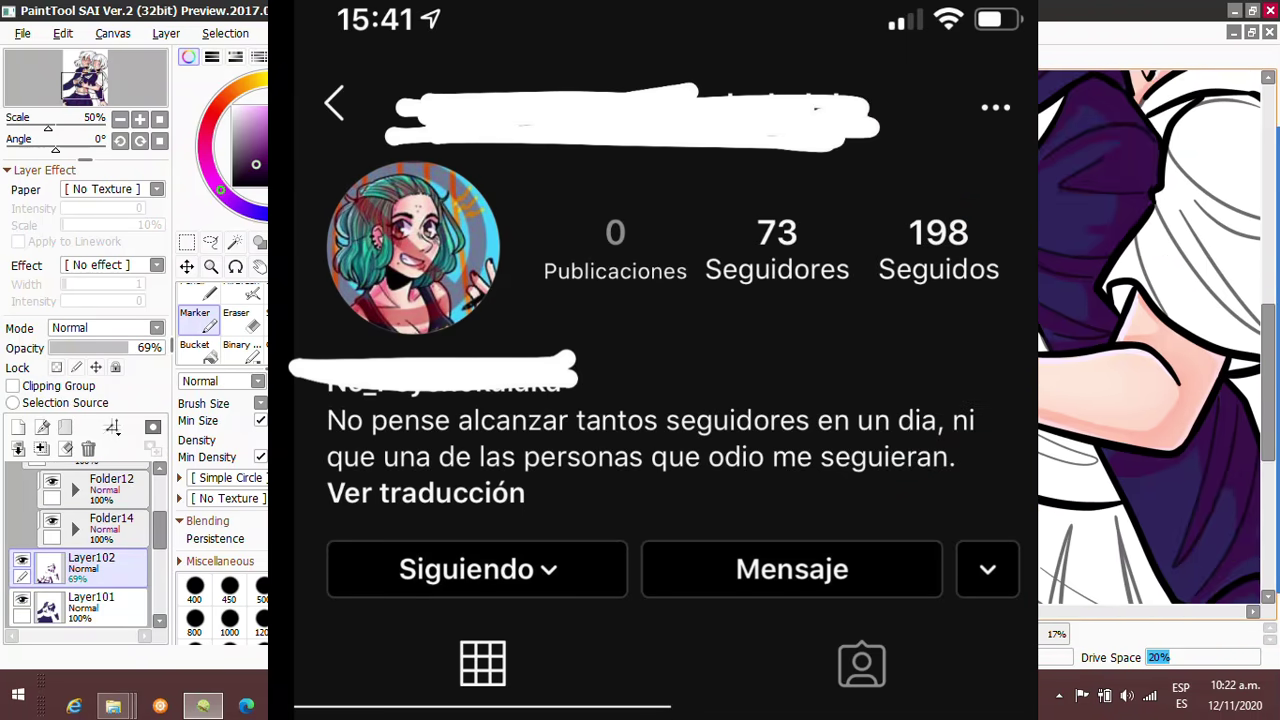
{"action": "scroll", "coordinate": [1156, 336], "scroll_direction": "up", "scroll_amount": 3}
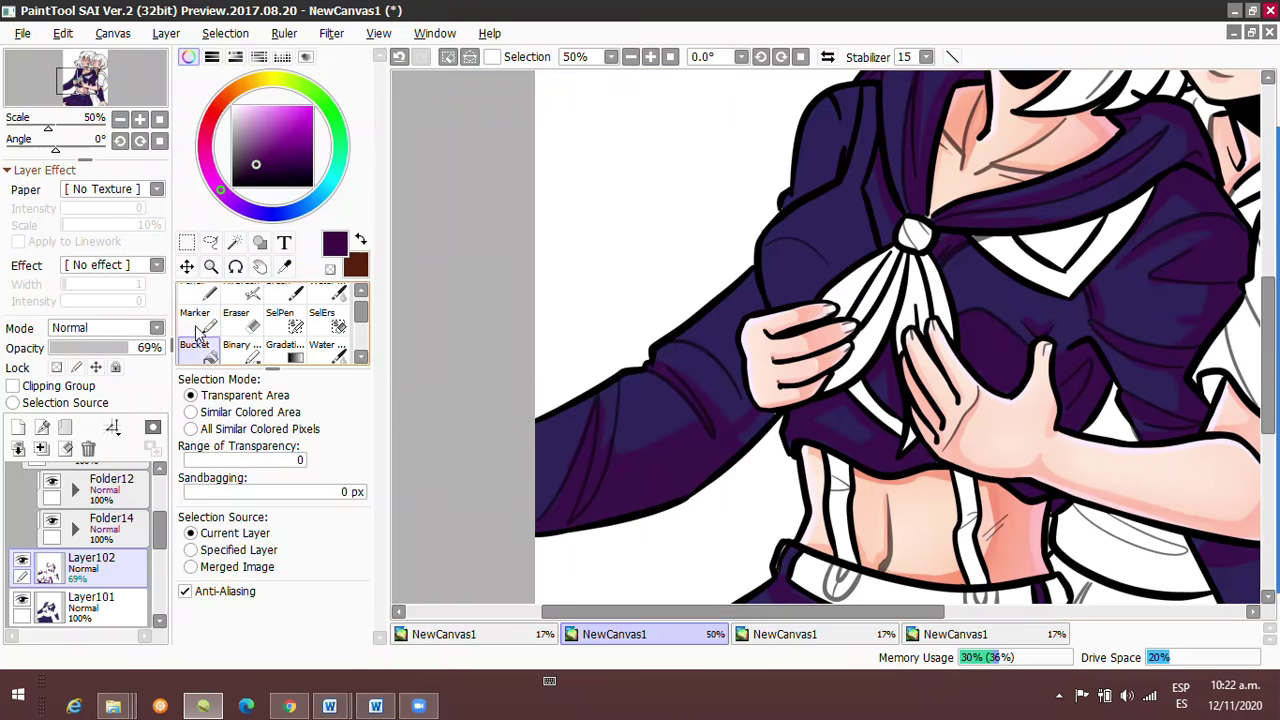
Extend the dark purple shading on the first character's shoulder and sleeves with the size 80 Marker, and set Layer102's opacity to 78%.
{"action": "scroll", "coordinate": [750, 172], "scroll_direction": "up", "scroll_amount": 1}
{"action": "scroll", "coordinate": [750, 172], "scroll_direction": "right", "scroll_amount": 2}
{"action": "scroll", "coordinate": [749, 172], "scroll_direction": "down", "scroll_amount": 3}
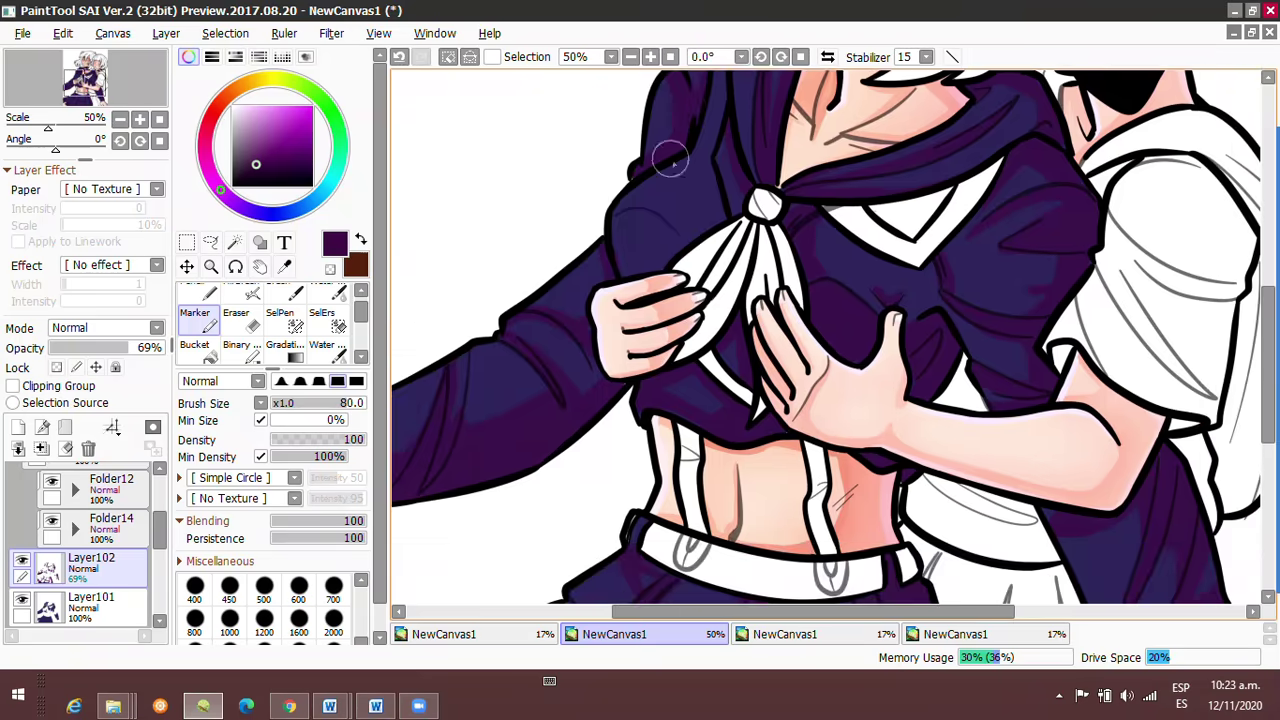
{"action": "scroll", "coordinate": [669, 149], "scroll_direction": "down", "scroll_amount": 3}
{"action": "scroll", "coordinate": [669, 149], "scroll_direction": "up", "scroll_amount": 3}
{"action": "scroll", "coordinate": [620, 120], "scroll_direction": "down", "scroll_amount": 3}
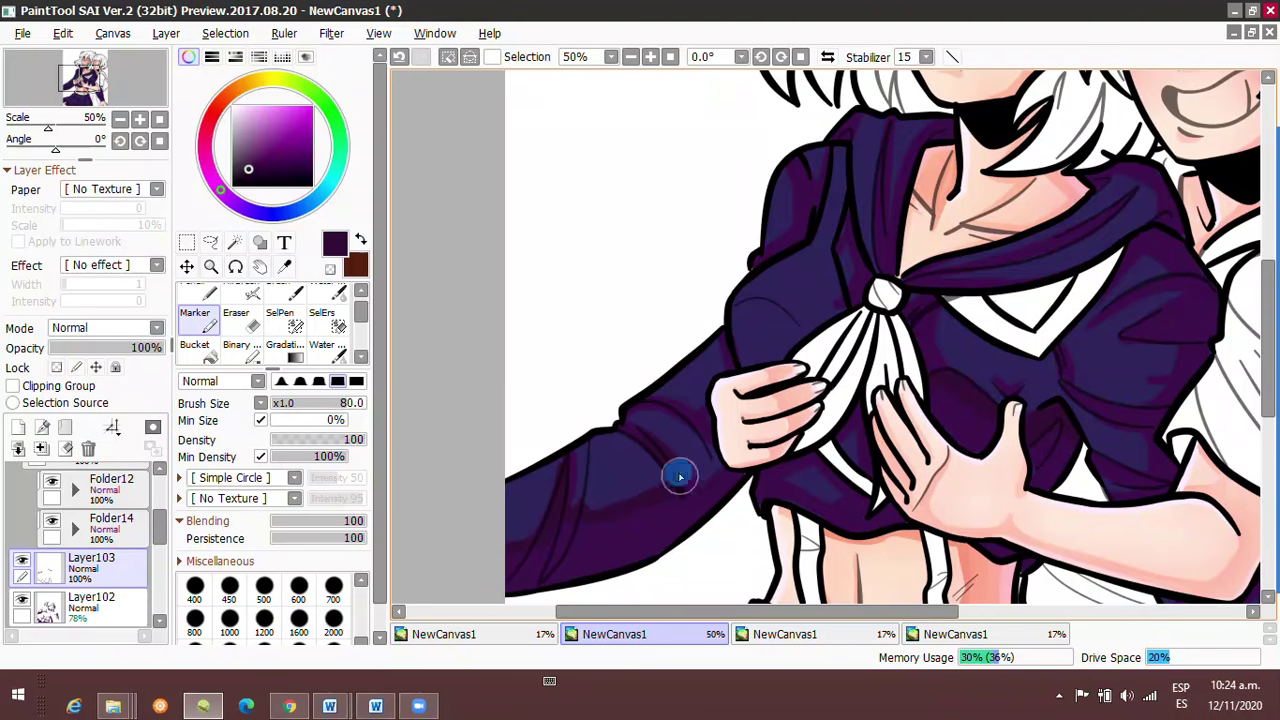
Paint deeper purple shadows on the first character's sleeves, chest and skirt on a new layer above Layer102 with the size 80 Marker.
{"action": "scroll", "coordinate": [680, 474], "scroll_direction": "up", "scroll_amount": 3}
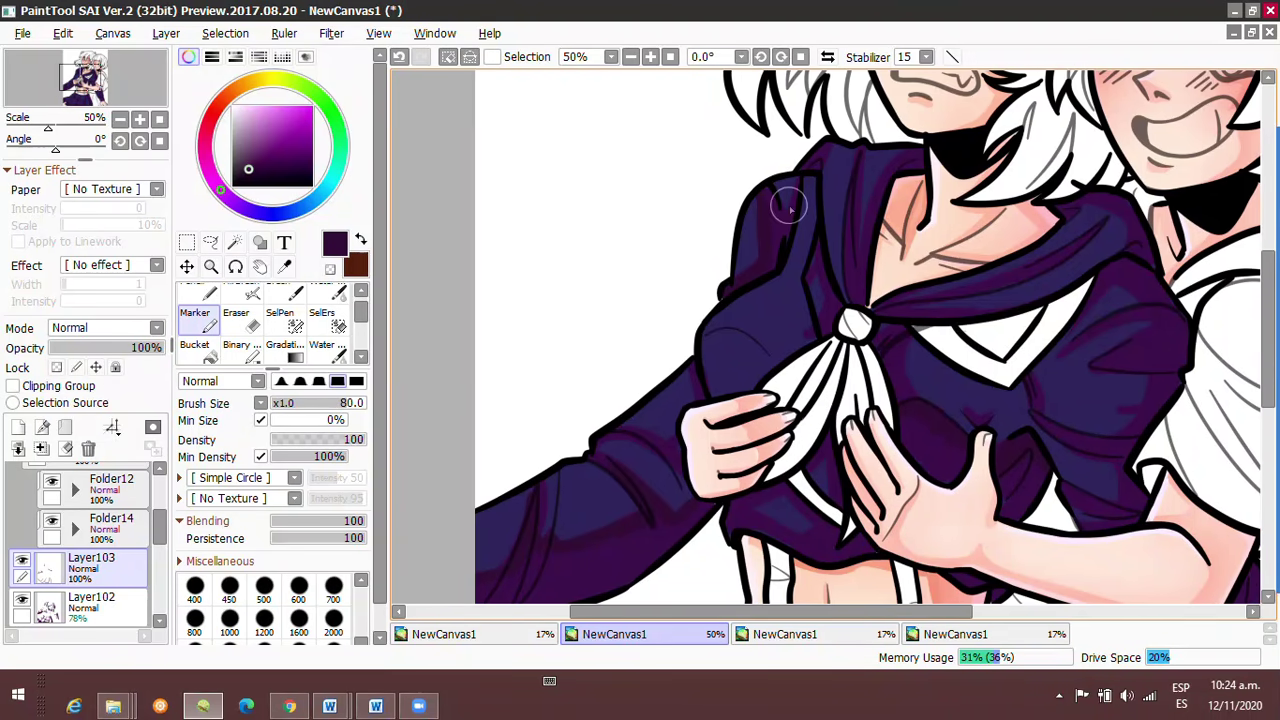
{"action": "scroll", "coordinate": [1010, 445], "scroll_direction": "right", "scroll_amount": 2}
{"action": "scroll", "coordinate": [986, 434], "scroll_direction": "down", "scroll_amount": 5}
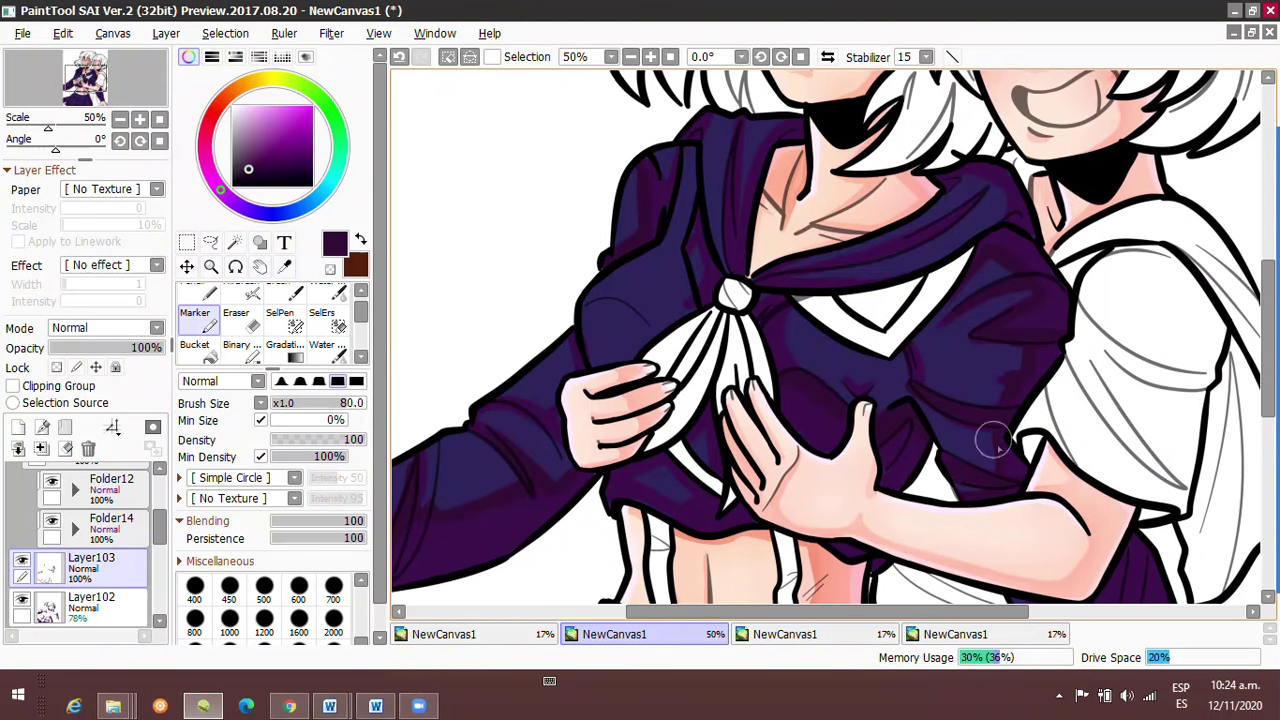
{"action": "scroll", "coordinate": [837, 140], "scroll_direction": "up", "scroll_amount": 3}
{"action": "scroll", "coordinate": [857, 537], "scroll_direction": "down", "scroll_amount": 5}
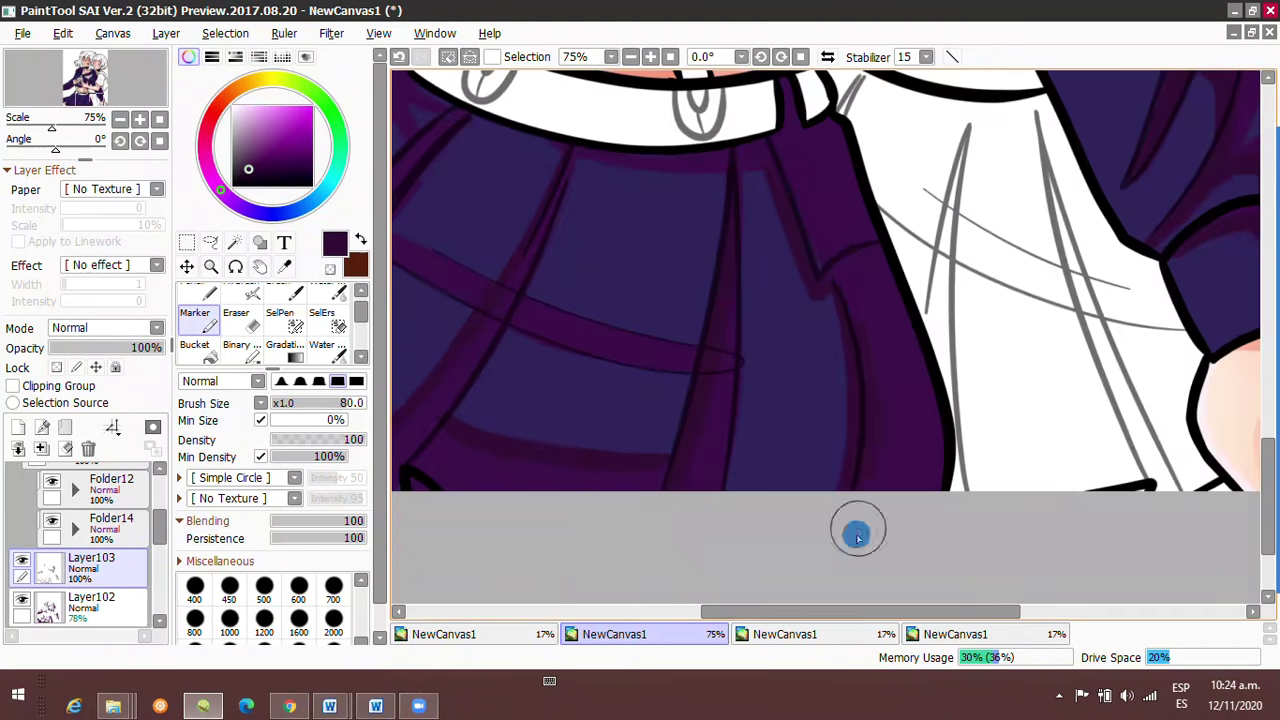
Blend the deeper purple shadows along the skirt's pleats and hem on Layer103 with the watercolour brush at sizes 46 and 10.
{"action": "left_click", "coordinate": [327, 292]}
{"action": "scroll", "coordinate": [825, 549], "scroll_direction": "left", "scroll_amount": 2}
{"action": "scroll", "coordinate": [814, 234], "scroll_direction": "left", "scroll_amount": 1}
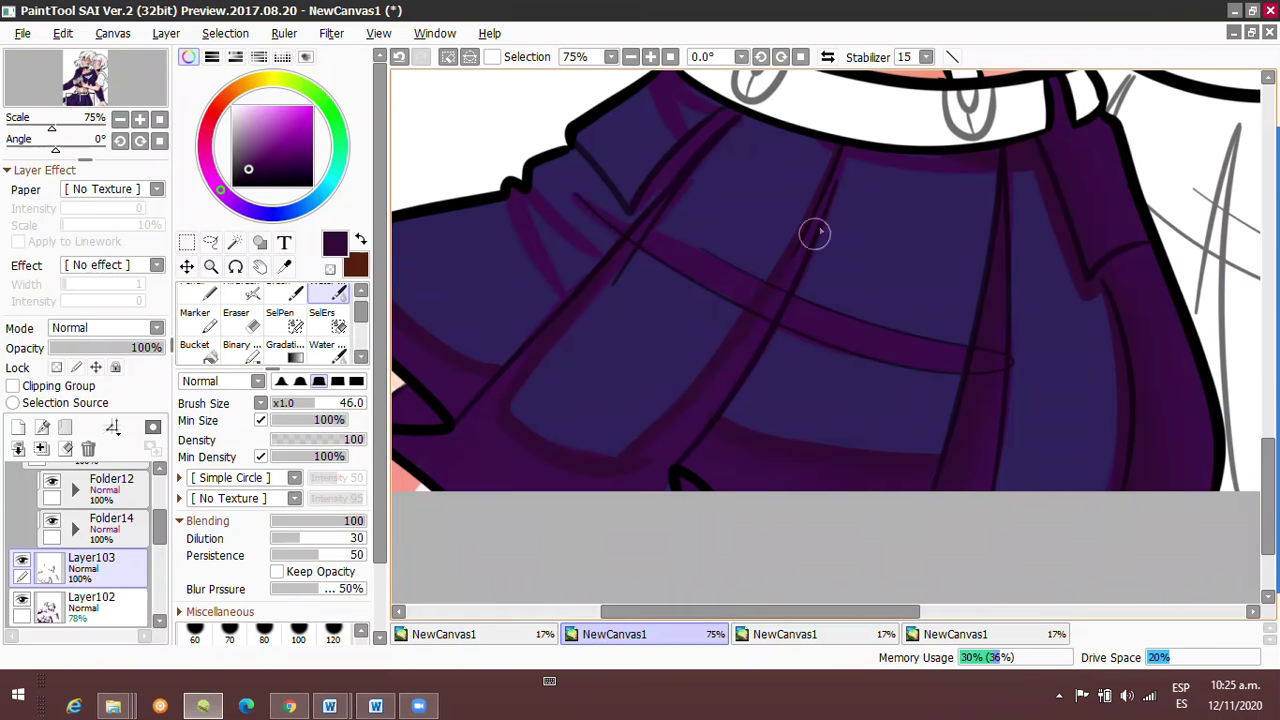
{"action": "scroll", "coordinate": [647, 389], "scroll_direction": "left", "scroll_amount": 2}
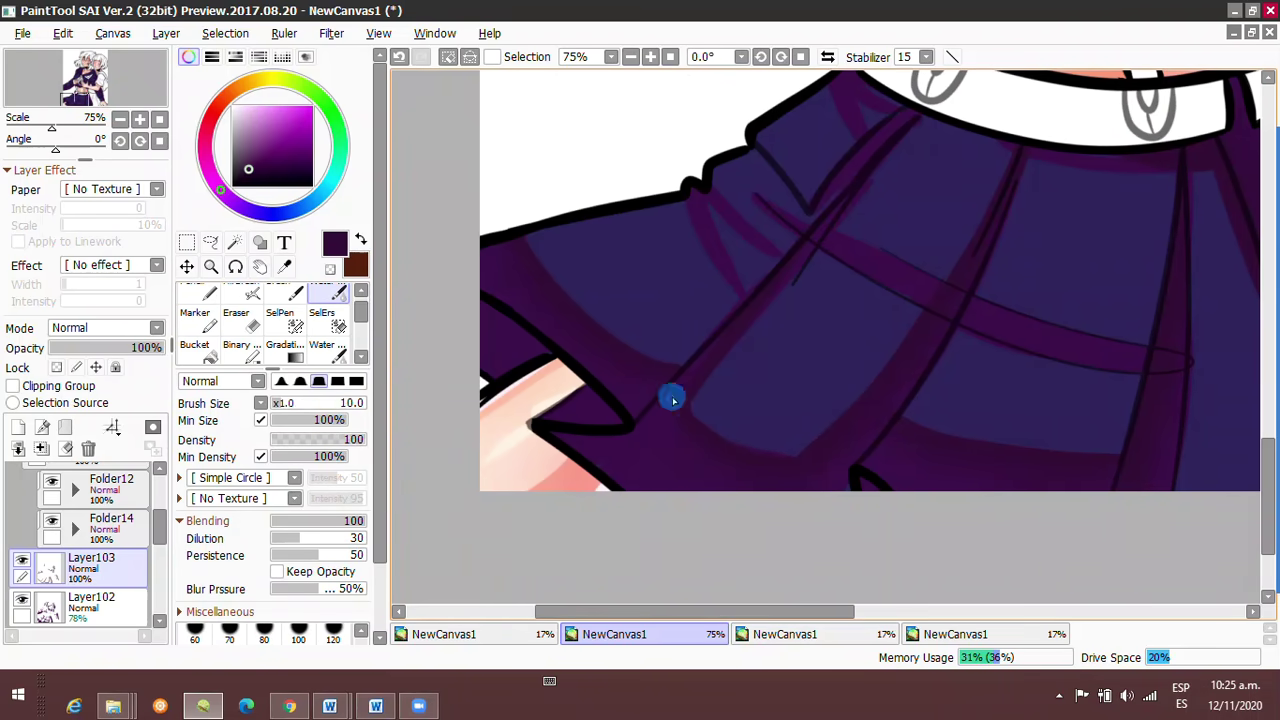
{"action": "scroll", "coordinate": [486, 392], "scroll_direction": "down", "scroll_amount": 1}
{"action": "scroll", "coordinate": [522, 266], "scroll_direction": "right", "scroll_amount": 1}
Soften the shadows on the first character's sleeve beside the second character with the size 40 watercolour brush, from shoulder to cuff.
{"action": "scroll", "coordinate": [443, 411], "scroll_direction": "up", "scroll_amount": 3}
{"action": "scroll", "coordinate": [703, 222], "scroll_direction": "right", "scroll_amount": 2}
{"action": "key", "text": "]"}
{"action": "key", "text": "]"}
{"action": "key", "text": "]"}
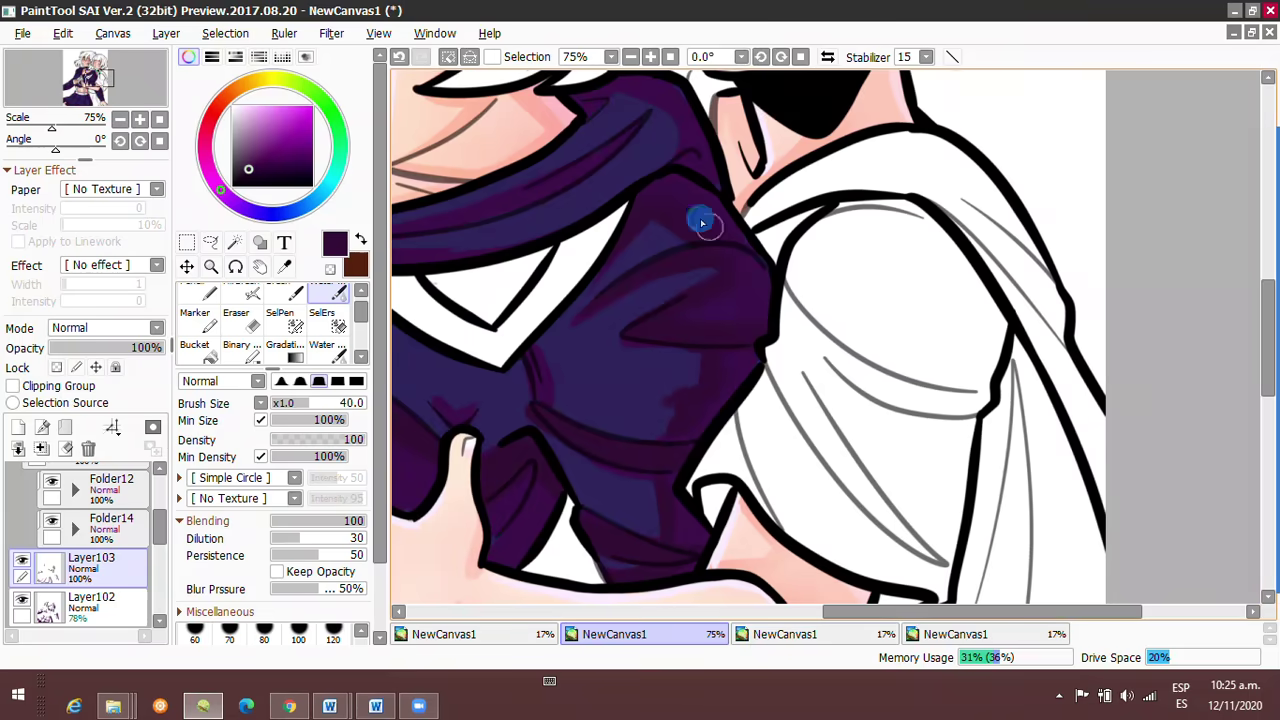
{"action": "key", "text": "b"}
{"action": "scroll", "coordinate": [687, 389], "scroll_direction": "down", "scroll_amount": 2}
{"action": "scroll", "coordinate": [780, 406], "scroll_direction": "up", "scroll_amount": 2}
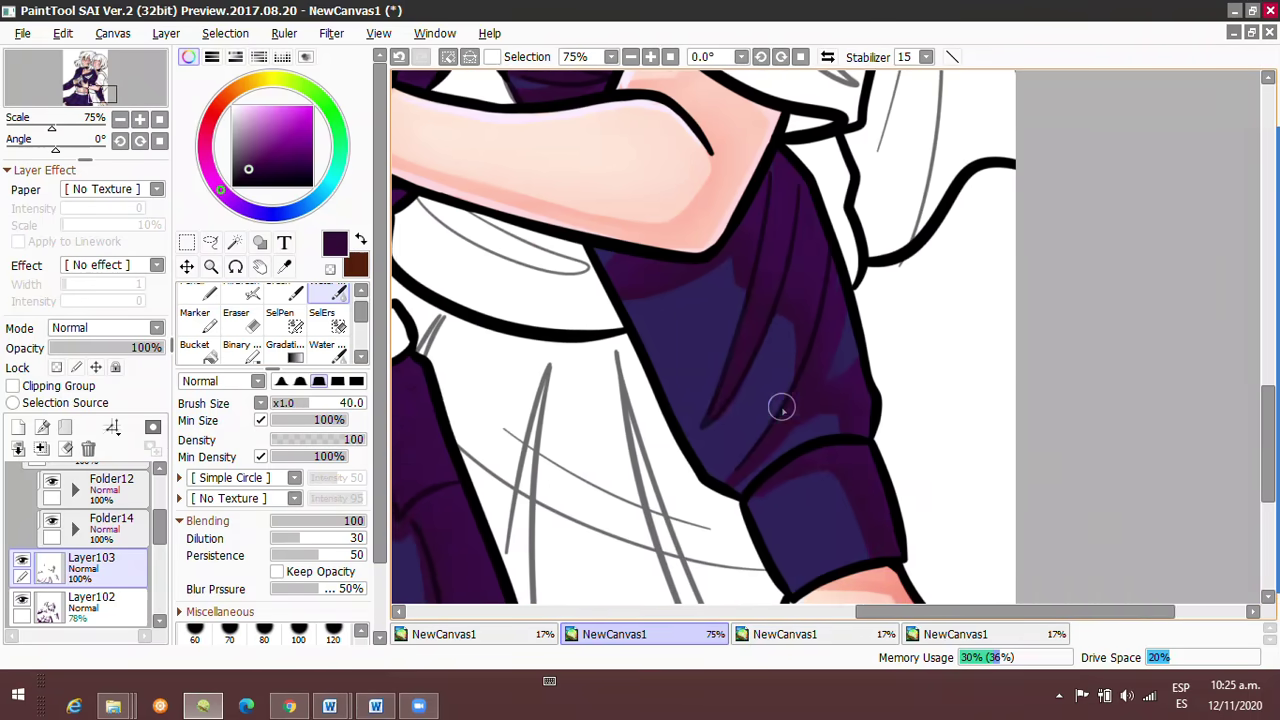
Blend the deep shadows around the first character's collar and shoulders on Layer103 with the size 62 watercolour brush.
{"action": "scroll", "coordinate": [780, 406], "scroll_direction": "left", "scroll_amount": 2}
{"action": "scroll", "coordinate": [733, 519], "scroll_direction": "down", "scroll_amount": 2}
{"action": "scroll", "coordinate": [506, 449], "scroll_direction": "left", "scroll_amount": 1}
{"action": "scroll", "coordinate": [600, 400], "scroll_direction": "up", "scroll_amount": 4}
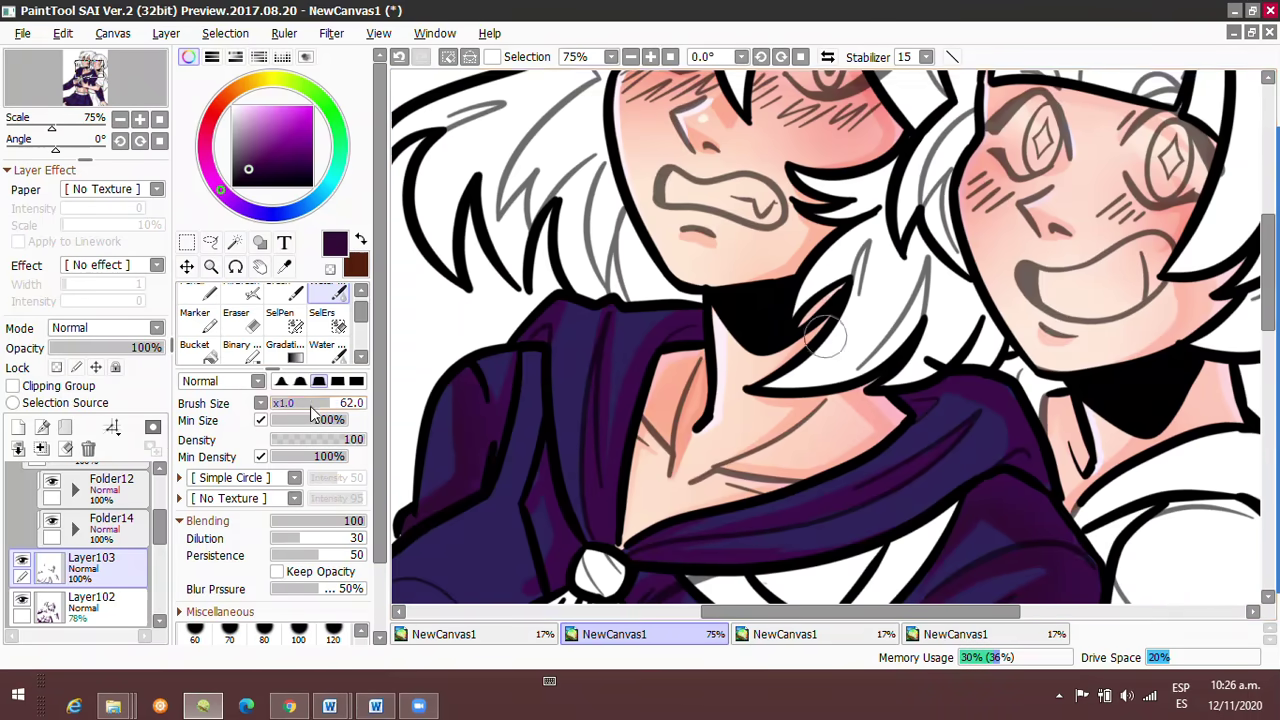
Add a layer above Layer103 and paint broad light purple highlights over the skirt with the size 100 Marker.
{"action": "key", "text": "n"}
{"action": "left_click", "coordinate": [668, 57]}
{"action": "left_click", "coordinate": [645, 478], "text": "alt"}
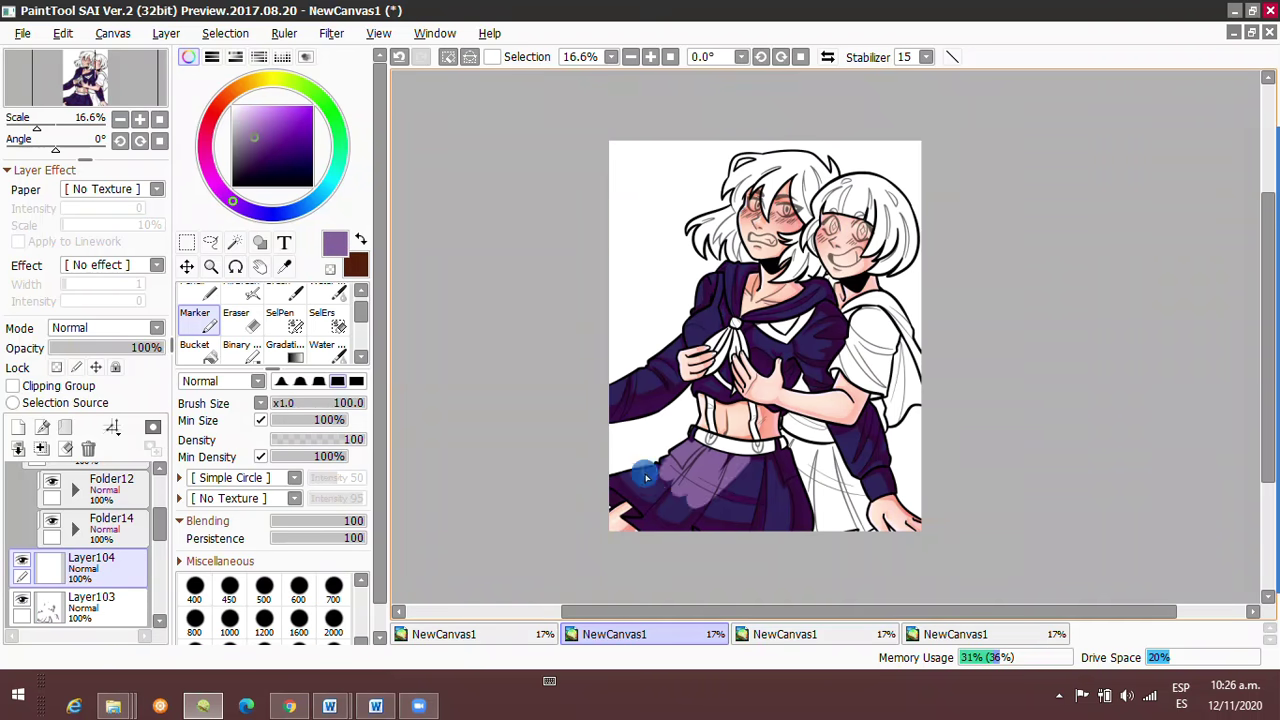
Blend the light purple highlights on the sleeves and skirt with the watercolour brush at sizes 250 and 160, and set Layer104's opacity to 59%.
{"action": "key", "text": "b"}
{"action": "scroll", "coordinate": [370, 610], "scroll_direction": "down", "scroll_amount": 2}
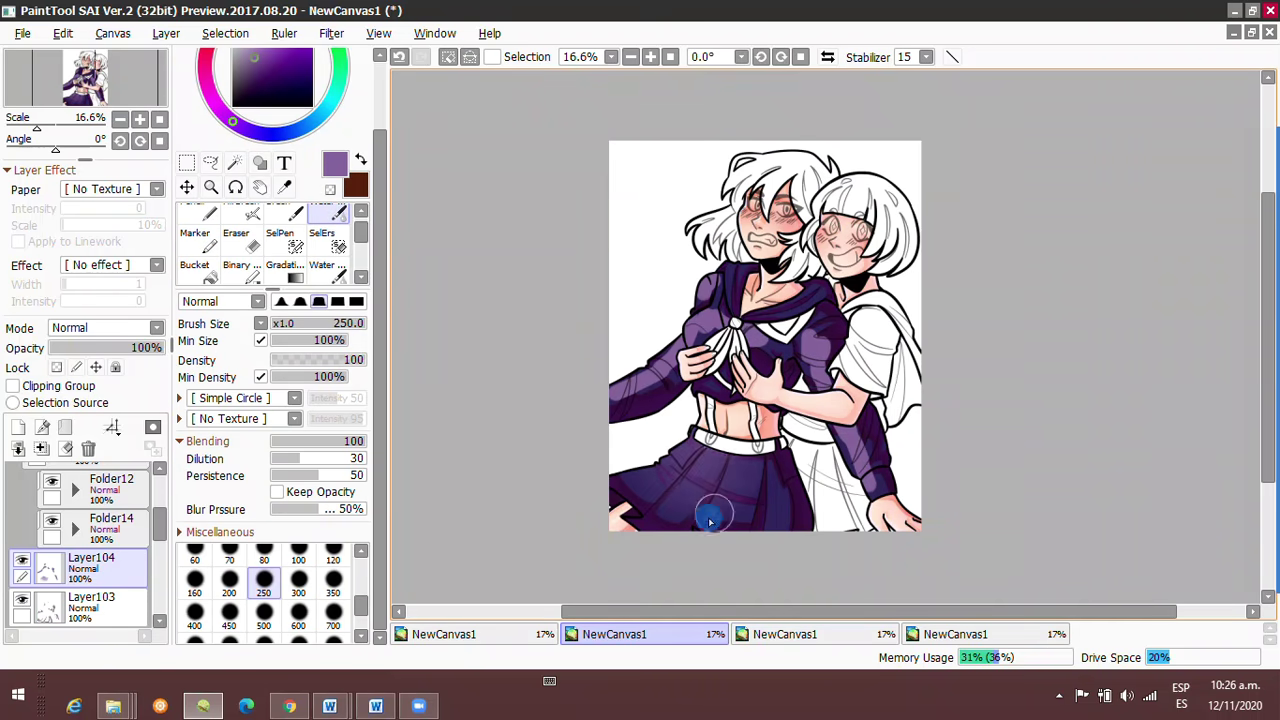
{"action": "scroll", "coordinate": [836, 432], "scroll_direction": "up", "scroll_amount": 1}
{"action": "scroll", "coordinate": [701, 330], "scroll_direction": "up", "scroll_amount": 1}
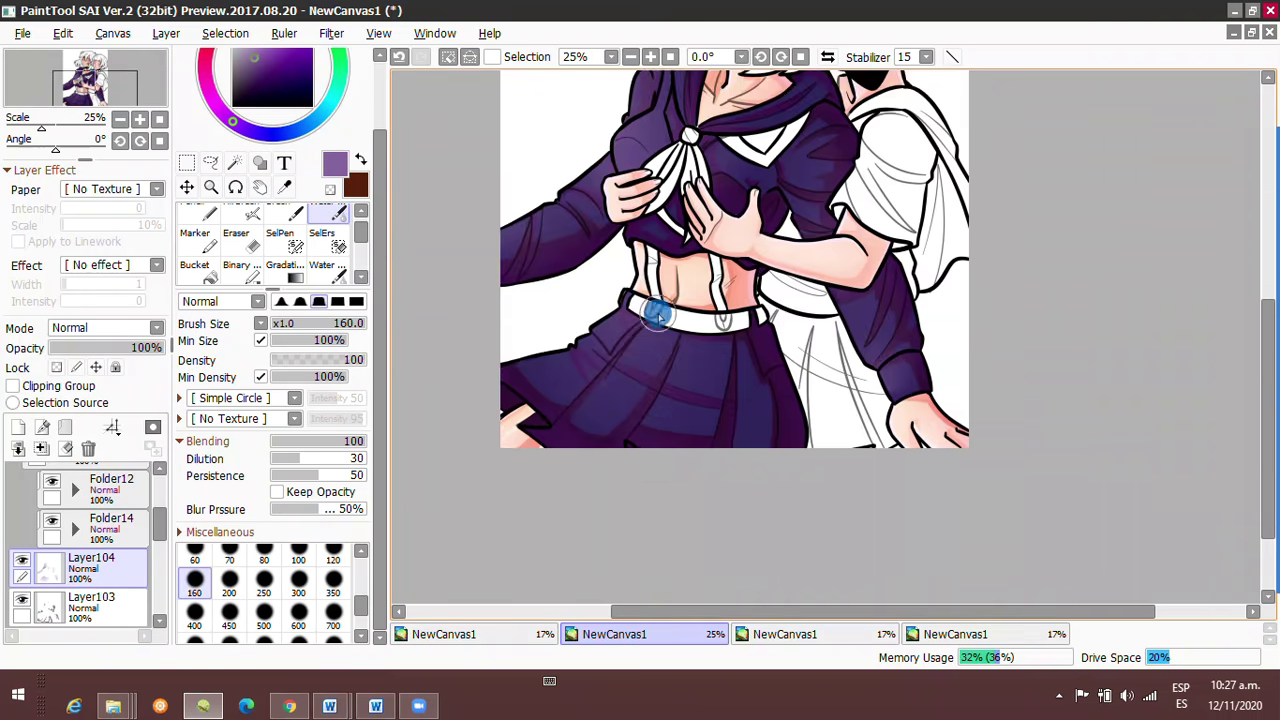
{"action": "scroll", "coordinate": [701, 330], "scroll_direction": "up", "scroll_amount": 2}
{"action": "left_click_drag", "start_coordinate": [145, 348], "coordinate": [105, 348]}
Paint thin pale purple edge highlights along the skirt's pleats on a new layer with the size 100 Marker, and set its opacity to 32%.
{"action": "left_click", "coordinate": [18, 427]}
{"action": "left_click", "coordinate": [194, 232]}
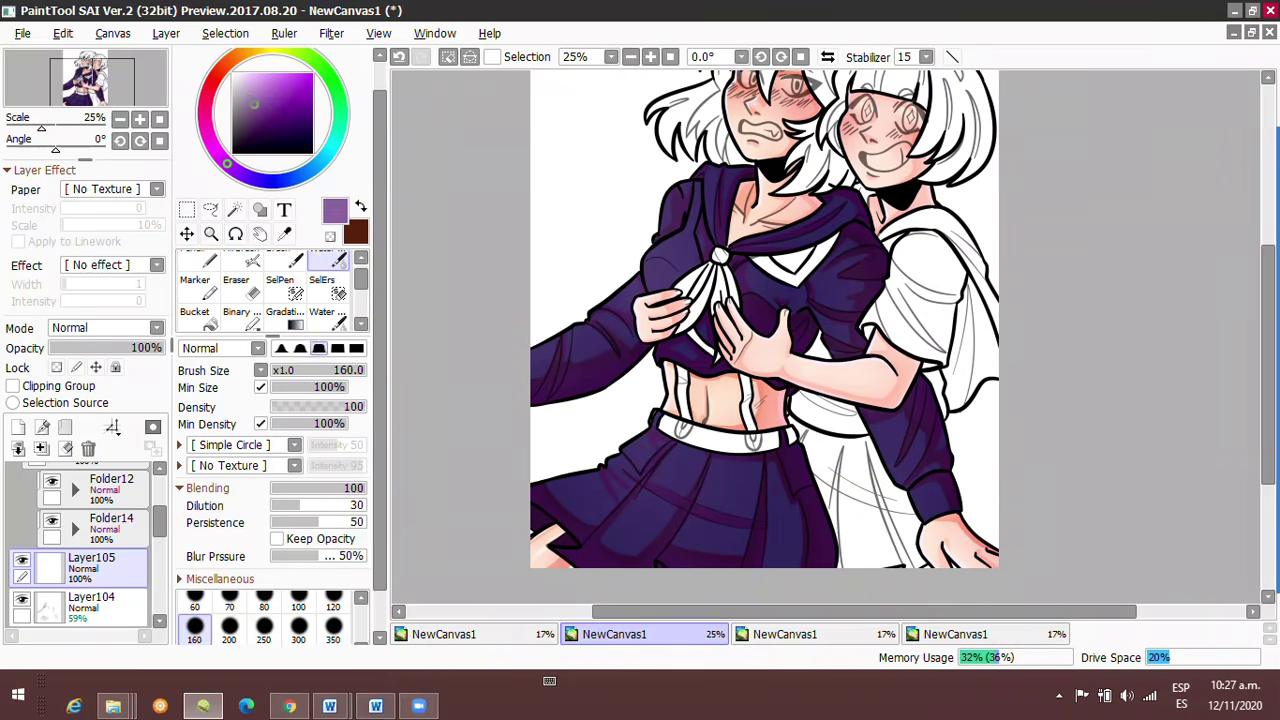
{"action": "scroll", "coordinate": [681, 420], "scroll_direction": "up", "scroll_amount": 5}
{"action": "scroll", "coordinate": [704, 357], "scroll_direction": "down", "scroll_amount": 3}
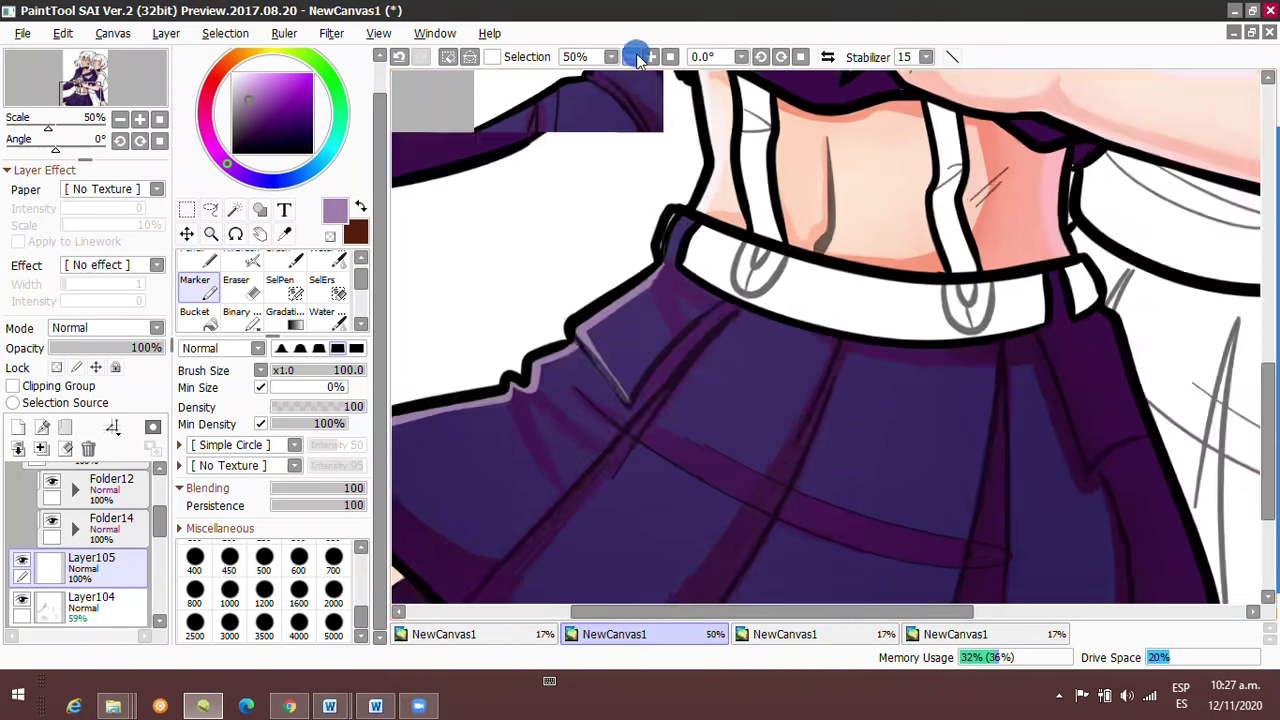
{"action": "left_click_drag", "start_coordinate": [555, 468], "coordinate": [522, 488]}
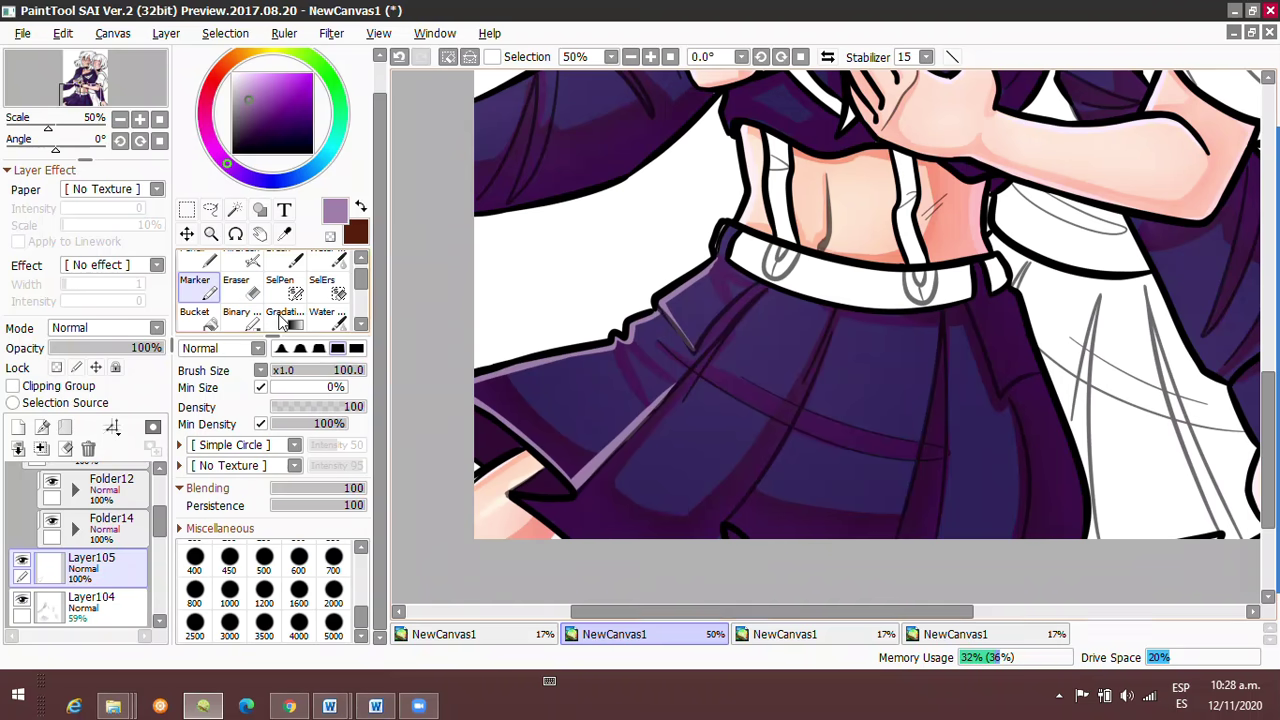
{"action": "left_click_drag", "start_coordinate": [103, 347], "coordinate": [86, 347]}
Add pale purple edge highlights along the first character's sleeves and cuff on Layer105 with the size 100 Marker.
{"action": "scroll", "coordinate": [537, 223], "scroll_direction": "up", "scroll_amount": 8}
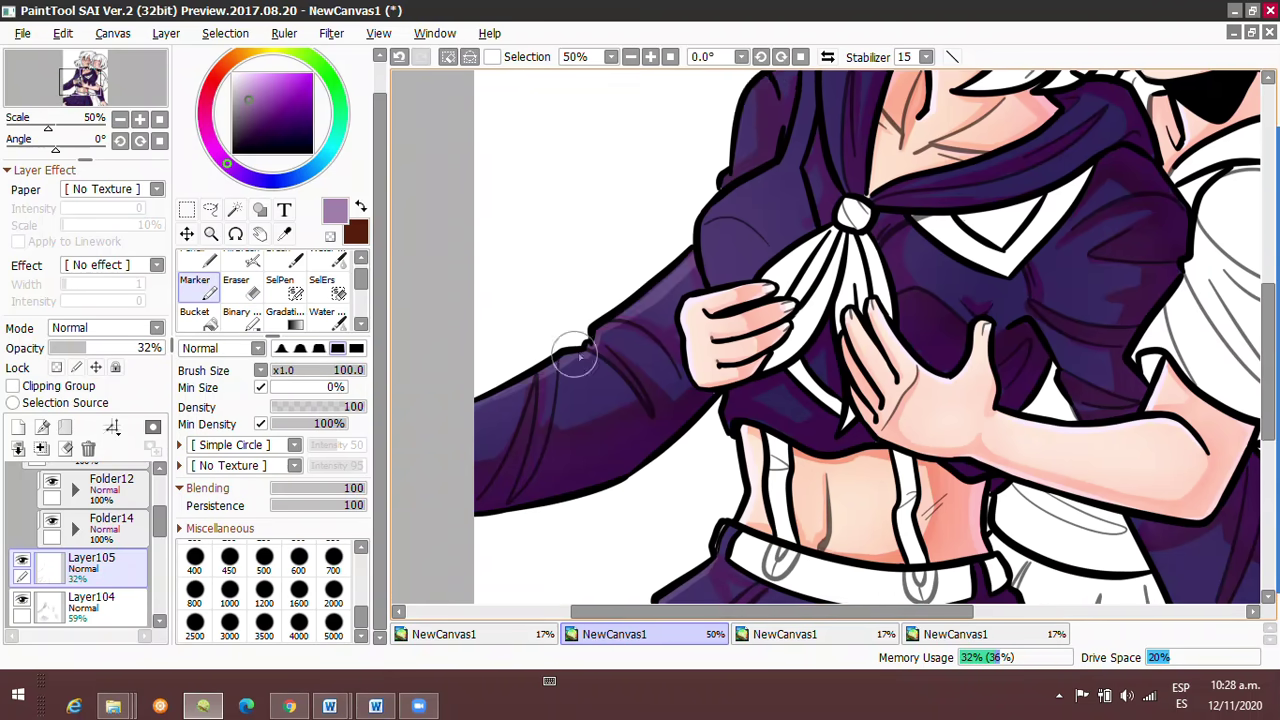
{"action": "scroll", "coordinate": [795, 222], "scroll_direction": "down", "scroll_amount": 5}
{"action": "scroll", "coordinate": [914, 514], "scroll_direction": "right", "scroll_amount": 2}
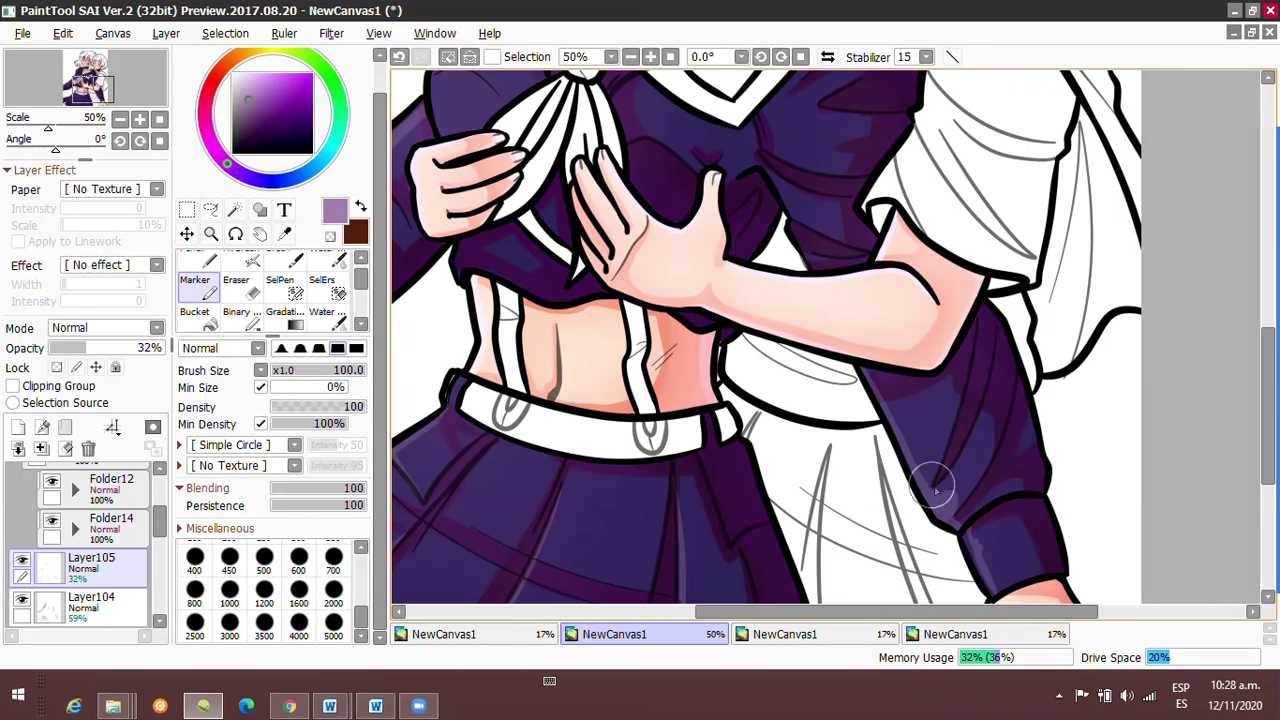
Brush a soft pink glow along the uniform's sleeves, hem and skirt edge on a new layer with the size 160 watercolour brush, at 38% opacity.
{"action": "scroll", "coordinate": [631, 73], "scroll_direction": "down", "scroll_amount": 3}
{"action": "left_click", "coordinate": [650, 56]}
{"action": "left_click", "coordinate": [411, 468]}
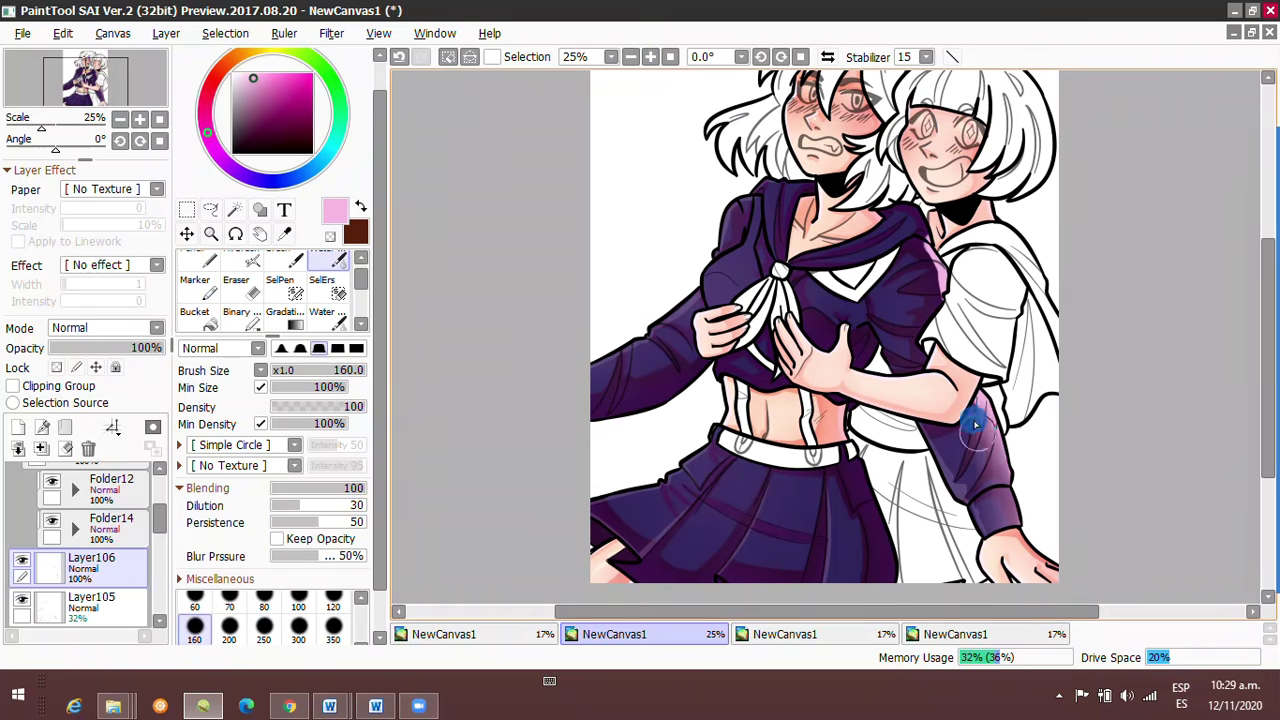
{"action": "left_click", "coordinate": [883, 603]}
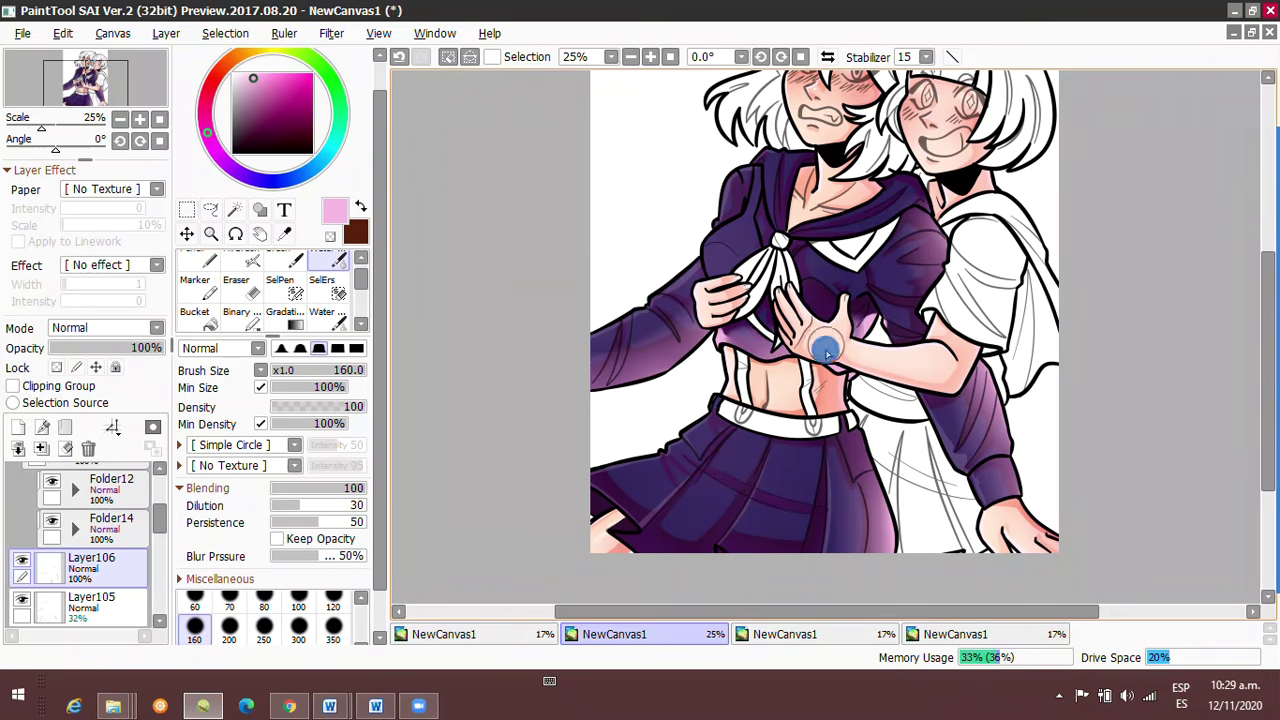
{"action": "left_click_drag", "start_coordinate": [150, 347], "coordinate": [93, 347]}
{"action": "scroll", "coordinate": [788, 535], "scroll_direction": "right", "scroll_amount": 2}
{"action": "scroll", "coordinate": [788, 535], "scroll_direction": "down", "scroll_amount": 2}
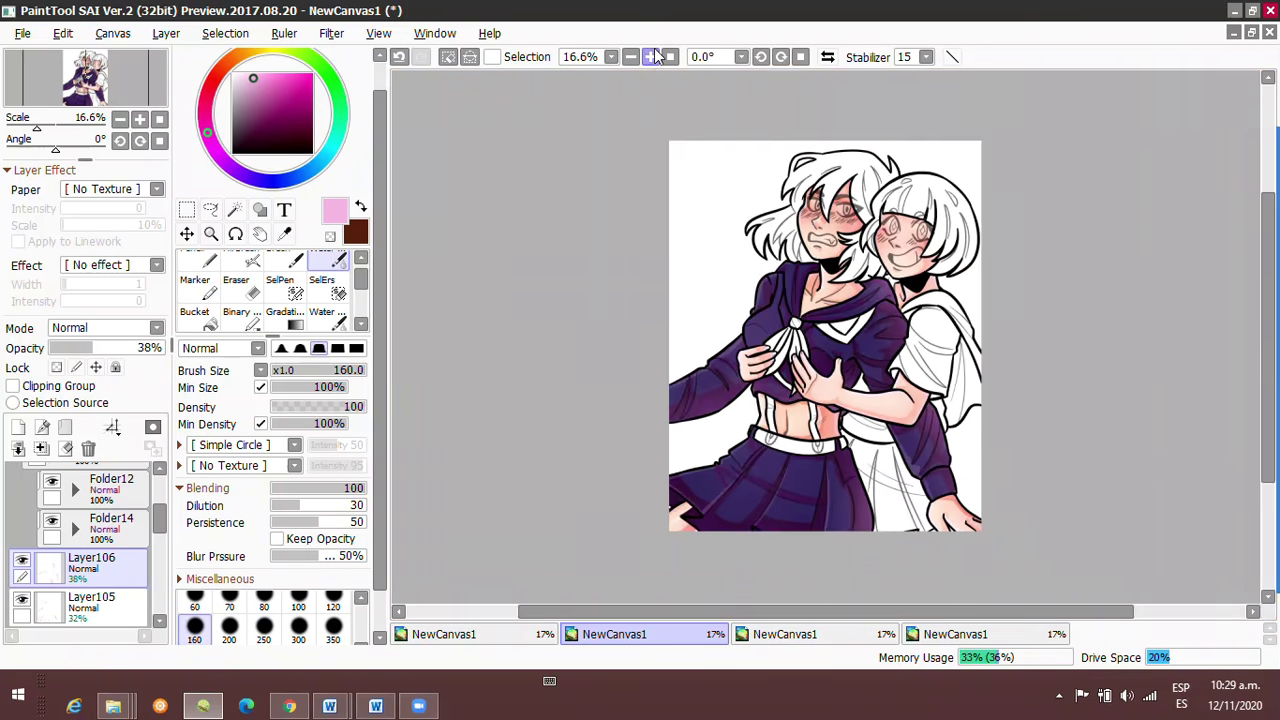
Group the uniform layers in a folder and paint red stripes along both sides of the collar on a new layer with the size 48 Marker.
{"action": "key", "text": "ctrl+g"}
{"action": "left_click", "coordinate": [18, 427]}
{"action": "scroll", "coordinate": [500, 146], "scroll_direction": "up", "scroll_amount": 4}
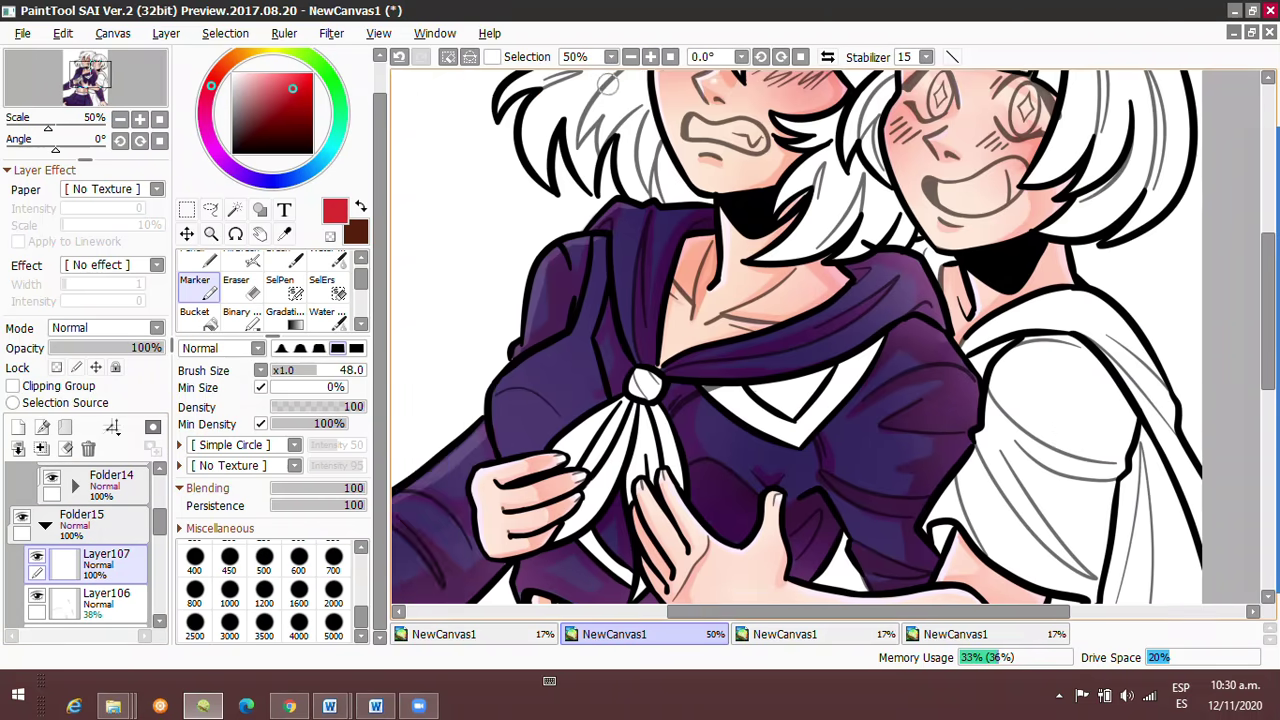
{"action": "left_click_drag", "start_coordinate": [858, 347], "coordinate": [1068, 382]}
{"action": "left_click_drag", "start_coordinate": [640, 106], "coordinate": [660, 408]}
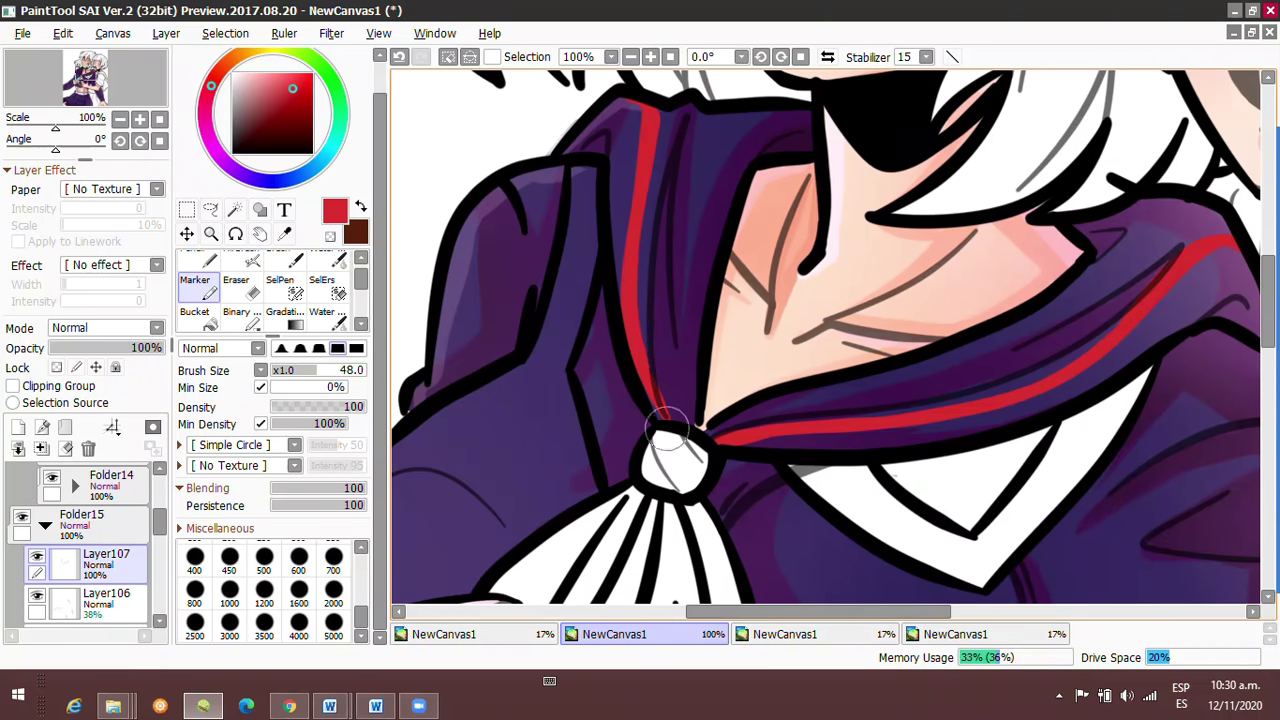
Shade the collar's red stripes dark crimson on clipped layers with the size 100 Marker, and blend with the size 160 watercolour brush.
{"action": "scroll", "coordinate": [667, 430], "scroll_direction": "down", "scroll_amount": 4}
{"action": "left_click", "coordinate": [42, 524]}
{"action": "key", "text": "w"}
{"action": "scroll", "coordinate": [740, 277], "scroll_direction": "up", "scroll_amount": 2}
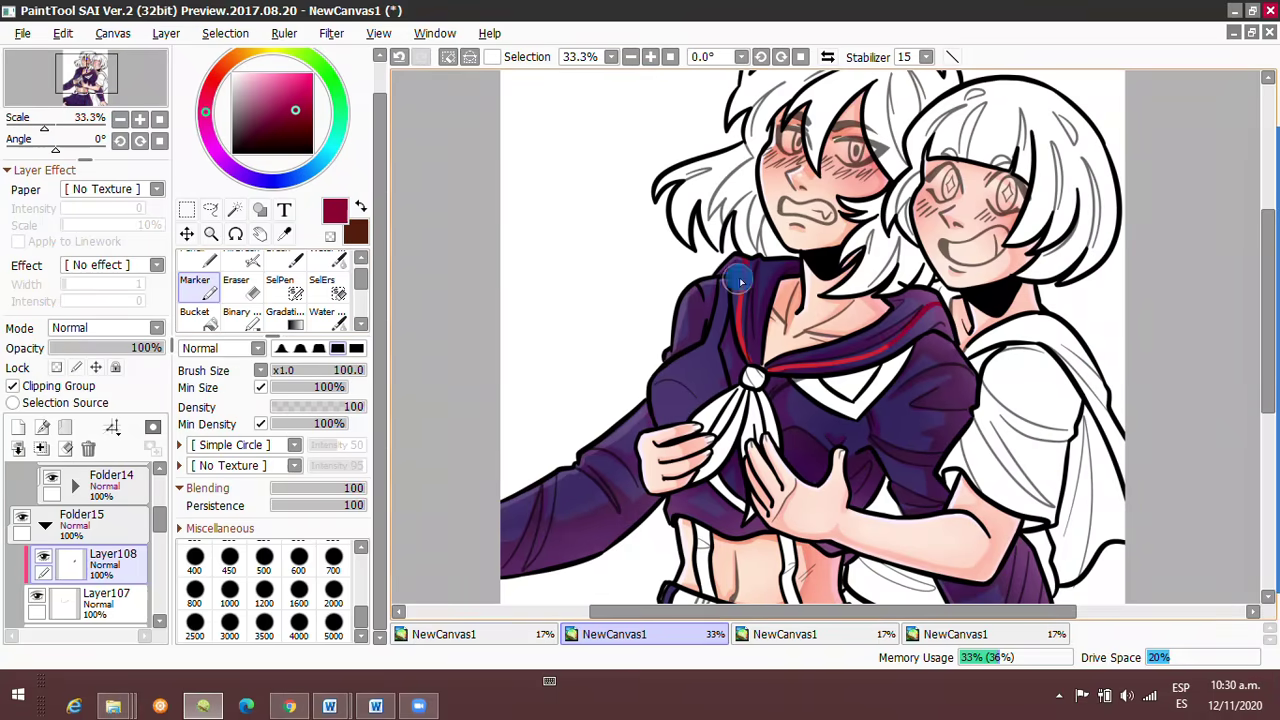
{"action": "left_click", "coordinate": [322, 263]}
{"action": "scroll", "coordinate": [35, 598], "scroll_direction": "down", "scroll_amount": 2}
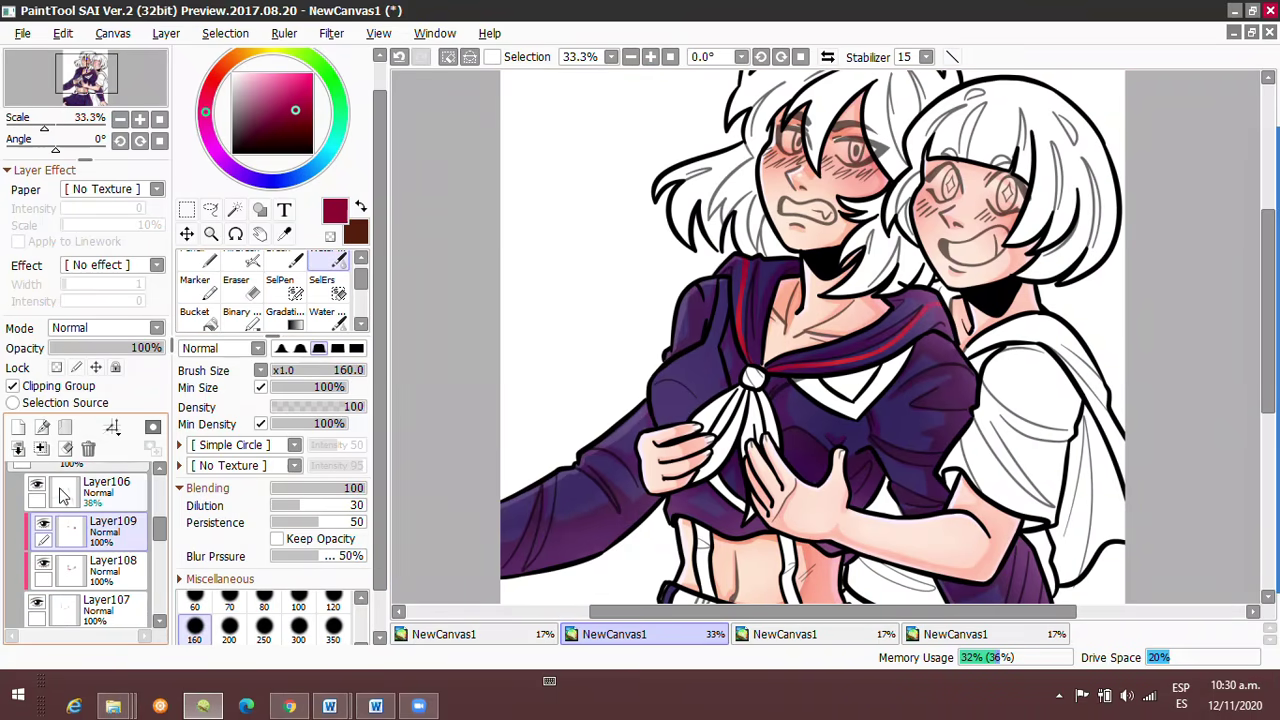
Add light red highlights to the collar stripes, then hide the uniform folder and show it again.
{"action": "scroll", "coordinate": [812, 337], "scroll_direction": "down", "scroll_amount": 2}
{"action": "left_click", "coordinate": [795, 294], "text": "alt"}
{"action": "left_click", "coordinate": [22, 483]}
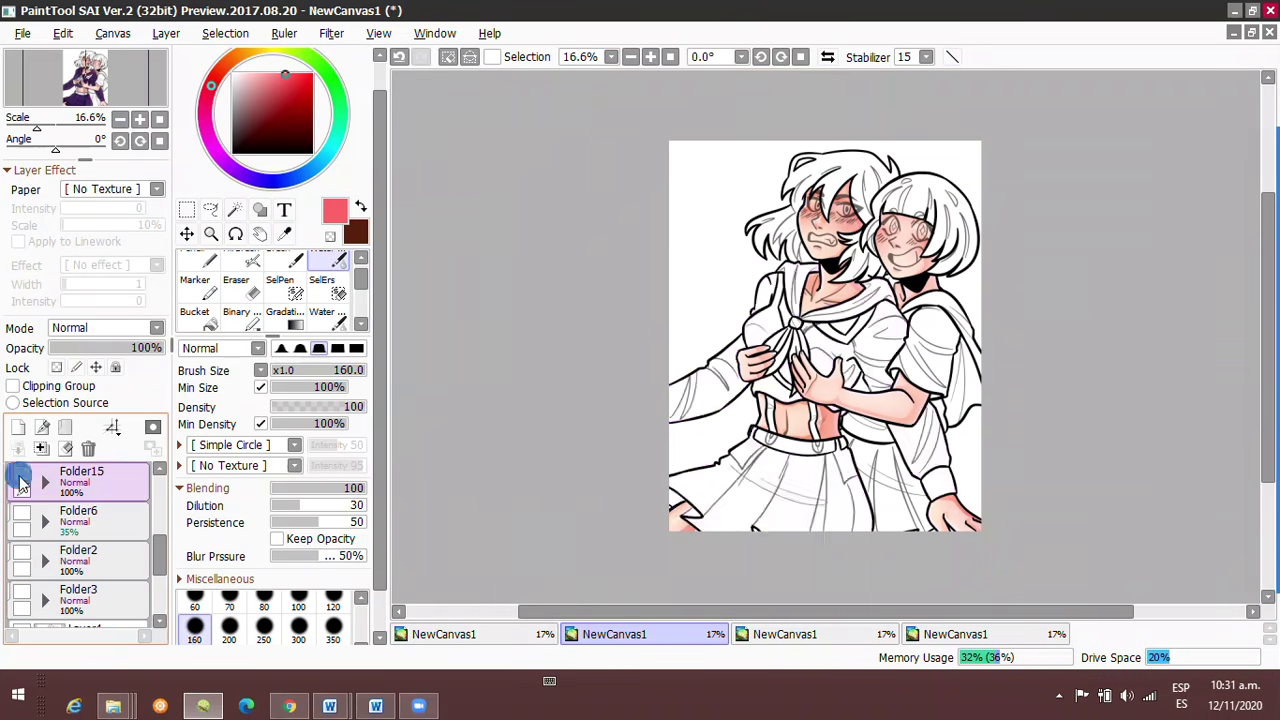
{"action": "left_click", "coordinate": [22, 483]}
Fill the second character's hair brown and shade its long side locks and outer edge red on Layer112 with the size 100 Marker.
{"action": "left_click", "coordinate": [650, 57]}
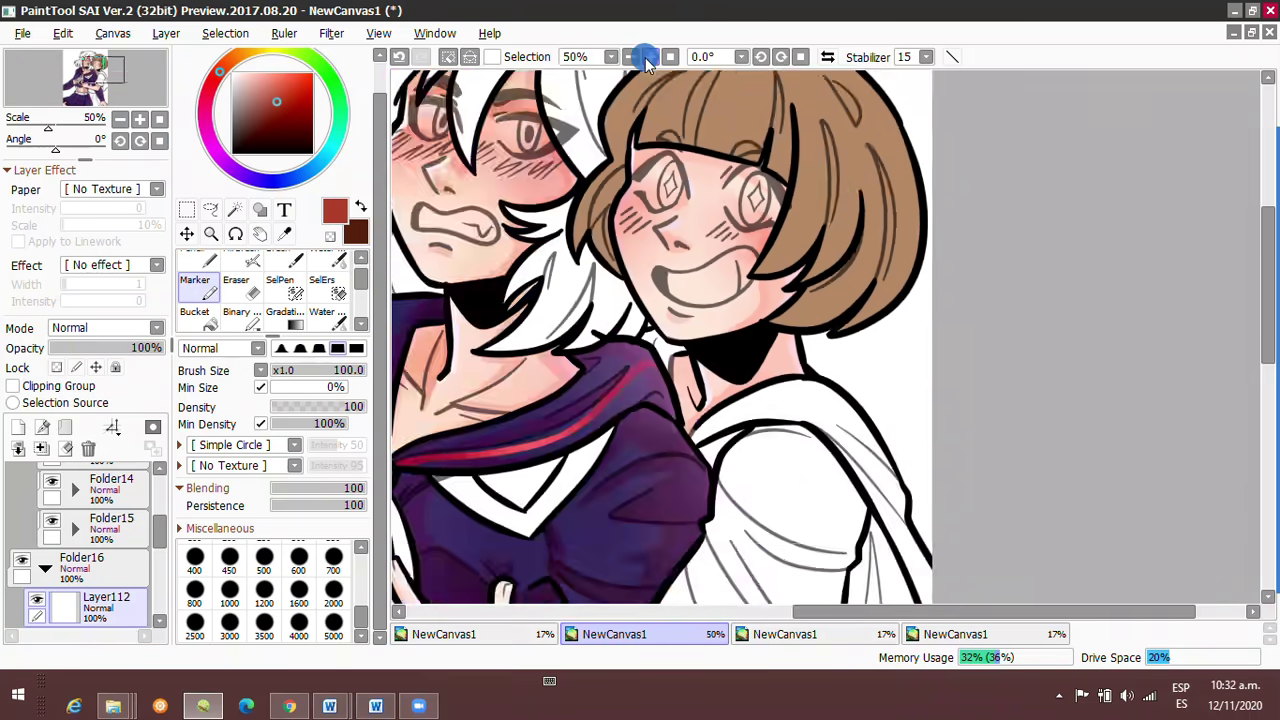
{"action": "left_click", "coordinate": [650, 57]}
{"action": "left_click_drag", "start_coordinate": [818, 158], "coordinate": [800, 445]}
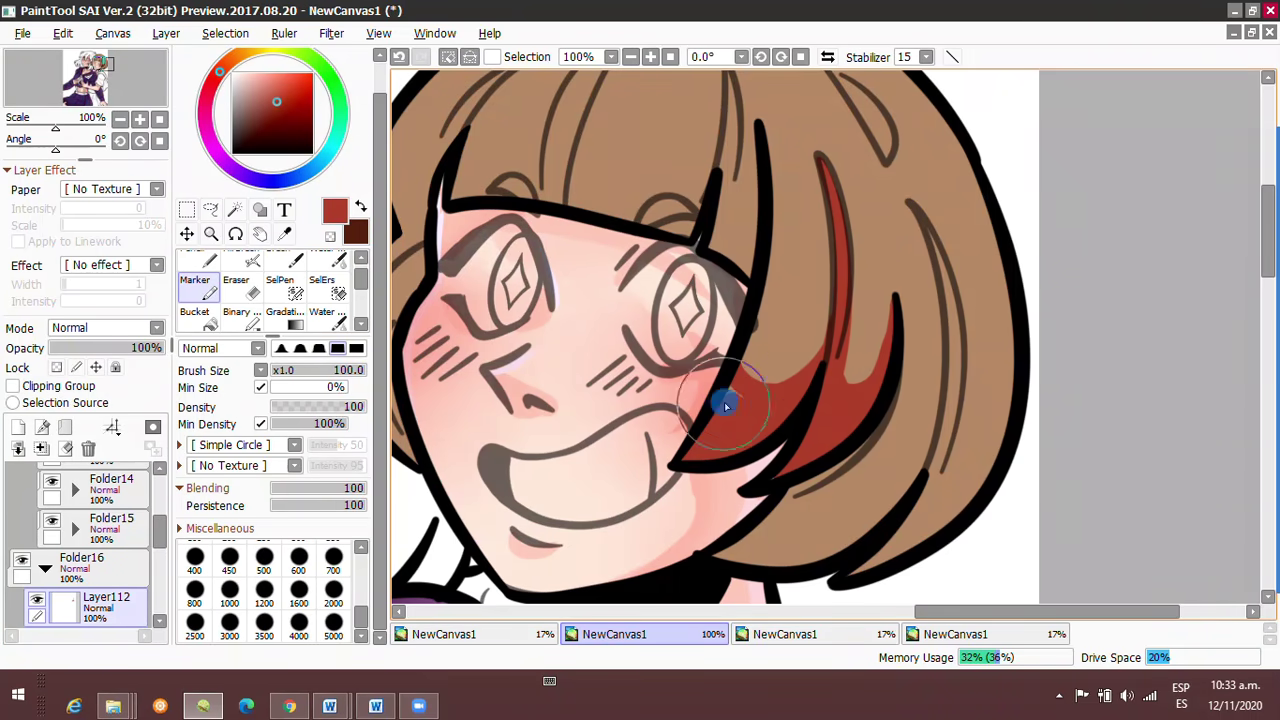
{"action": "scroll", "coordinate": [965, 345], "scroll_direction": "up", "scroll_amount": 3}
{"action": "left_click_drag", "start_coordinate": [957, 400], "coordinate": [914, 491]}
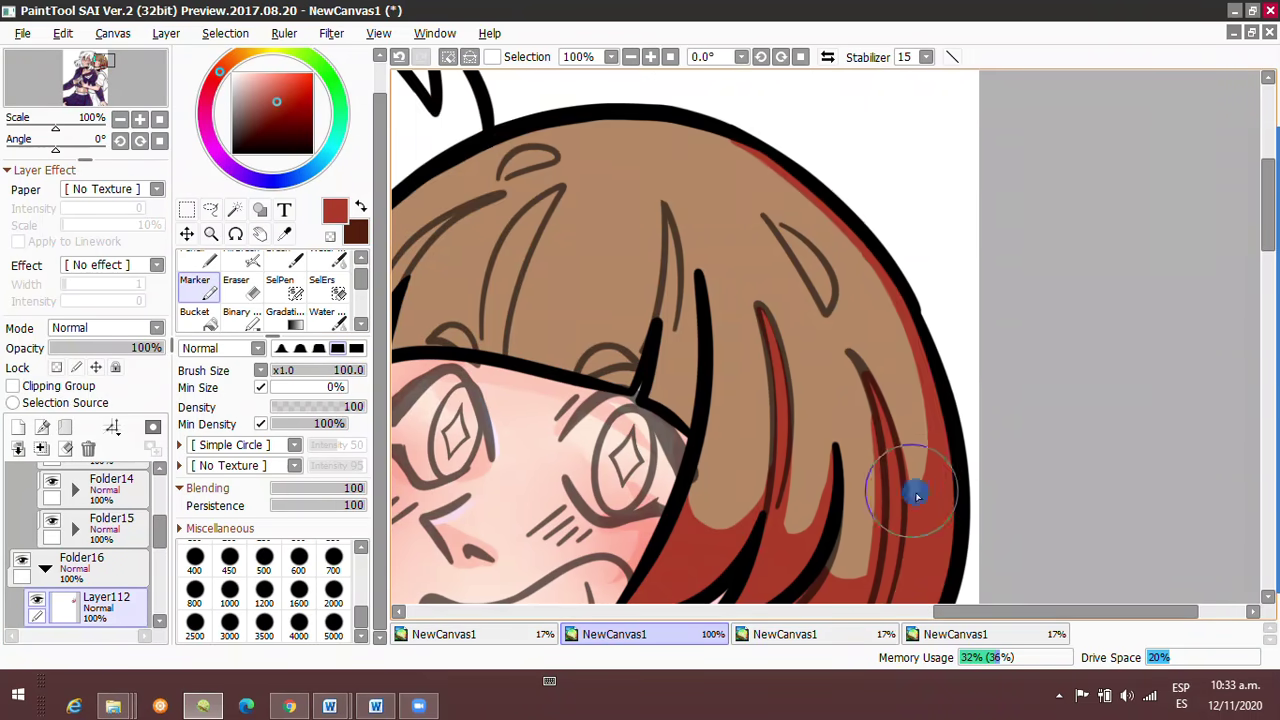
Shade the second character's fringe and the small lock beside the first character's face red on Layer112 with the size 100 Marker.
{"action": "scroll", "coordinate": [914, 491], "scroll_direction": "up", "scroll_amount": 3}
{"action": "left_click_drag", "start_coordinate": [724, 190], "coordinate": [748, 395]}
{"action": "scroll", "coordinate": [678, 197], "scroll_direction": "up", "scroll_amount": 1}
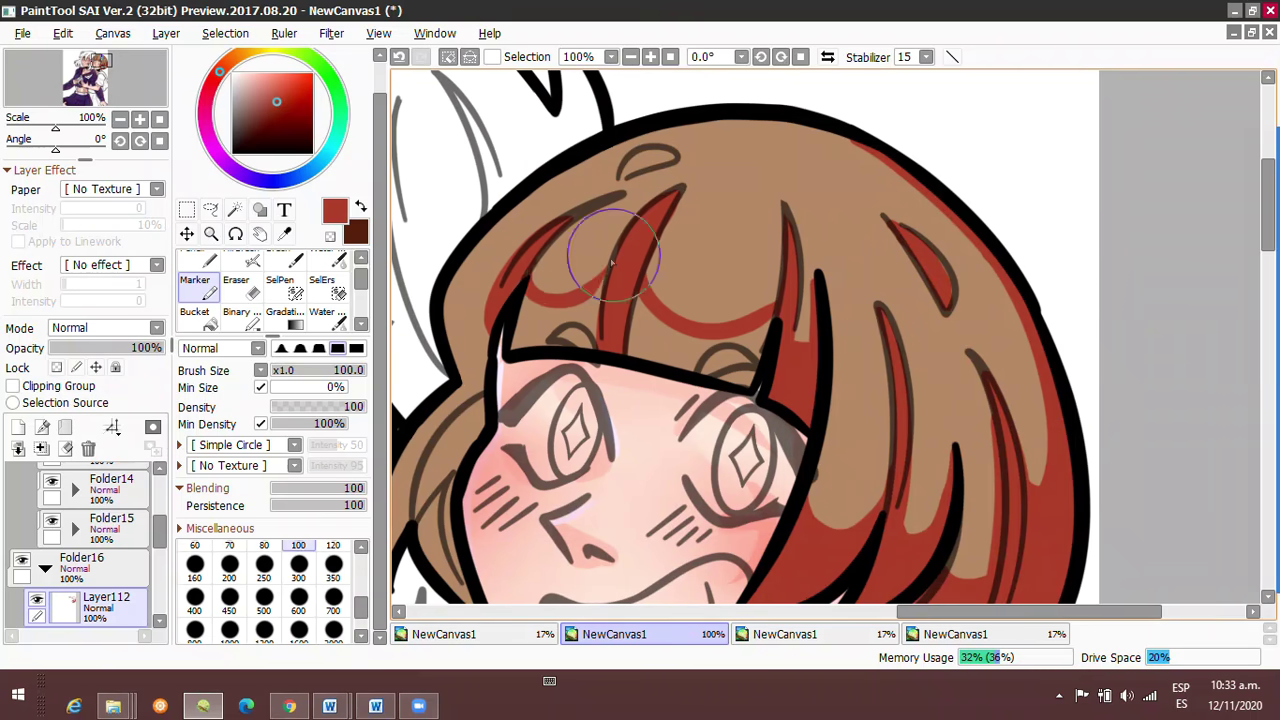
{"action": "scroll", "coordinate": [612, 262], "scroll_direction": "left", "scroll_amount": 3}
{"action": "scroll", "coordinate": [677, 207], "scroll_direction": "down", "scroll_amount": 2}
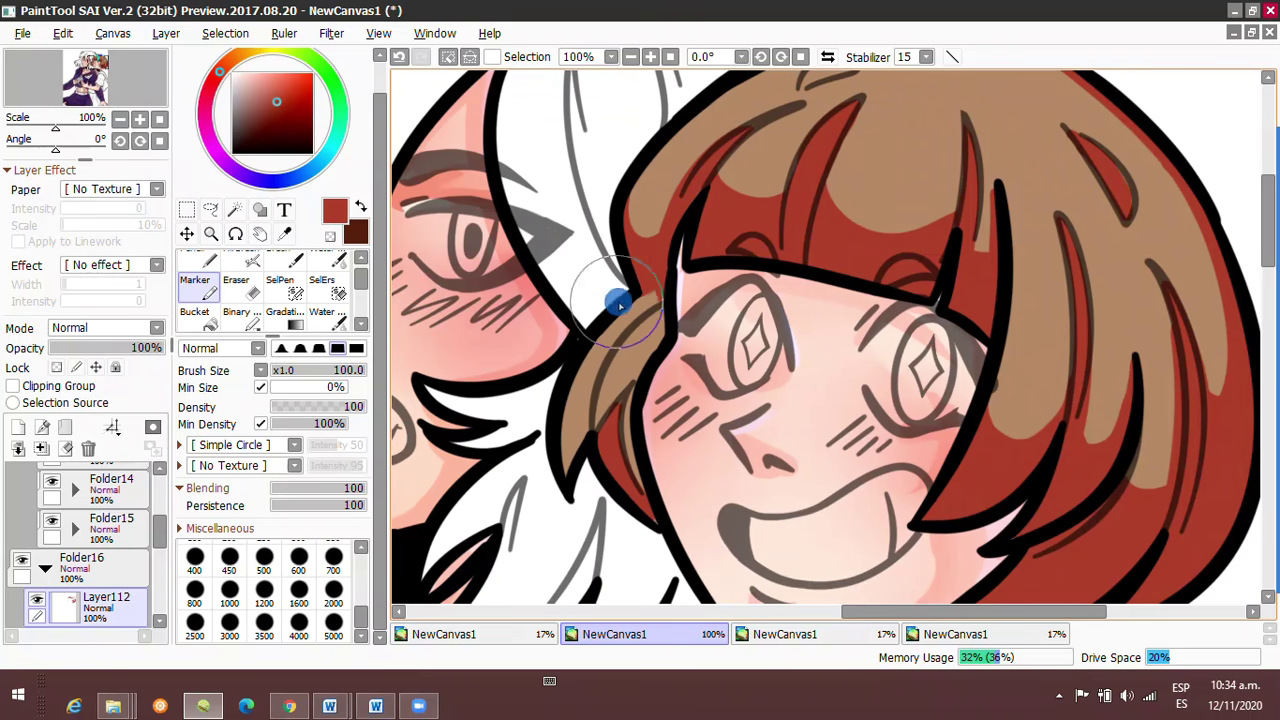
{"action": "scroll", "coordinate": [620, 305], "scroll_direction": "down", "scroll_amount": 1}
{"action": "scroll", "coordinate": [620, 305], "scroll_direction": "down", "scroll_amount": 3}
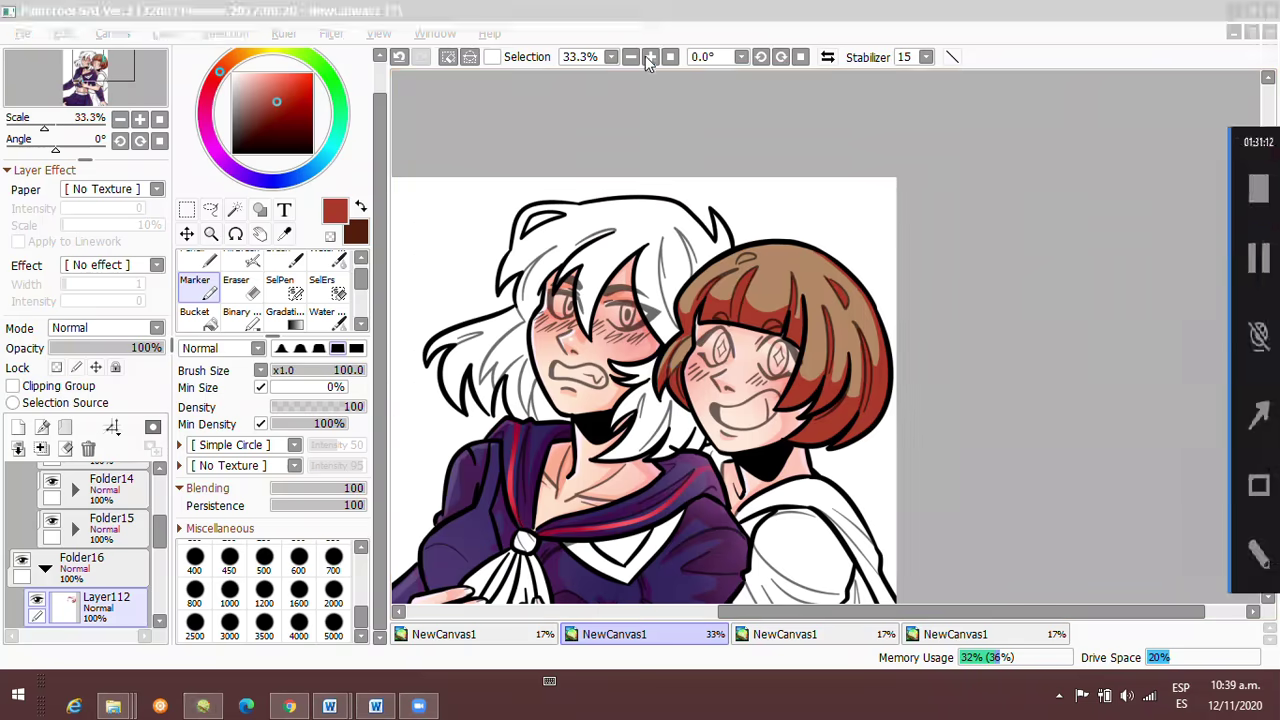
Lower Layer112's opacity to 51% and add a new layer above it for deeper hair shading.
{"action": "key", "text": "ctrl+equal"}
{"action": "scroll", "coordinate": [700, 350], "scroll_direction": "down", "scroll_amount": 3}
{"action": "left_click_drag", "start_coordinate": [160, 348], "coordinate": [90, 355]}
{"action": "left_click", "coordinate": [17, 426]}
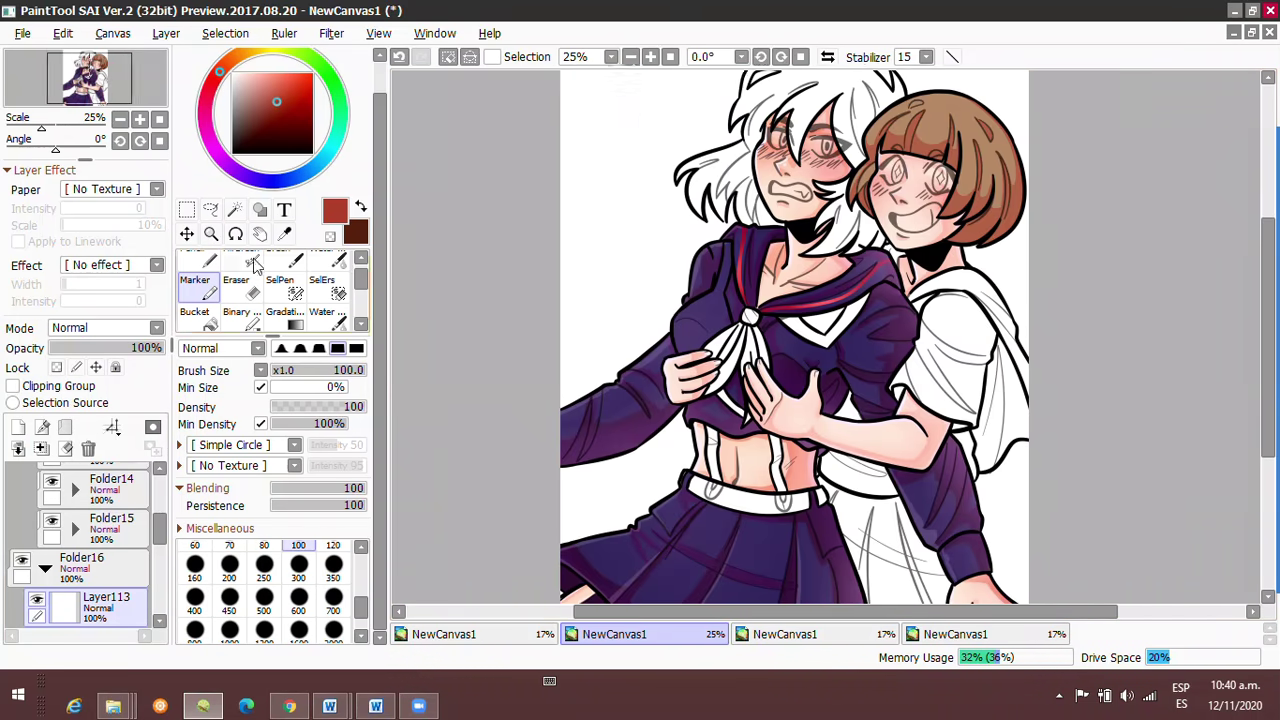
Paint a deeper red along the second character's fringe and locks with the size 100 Marker, and blend it with the size 29 watercolour brush.
{"action": "key", "text": "ctrl+equal"}
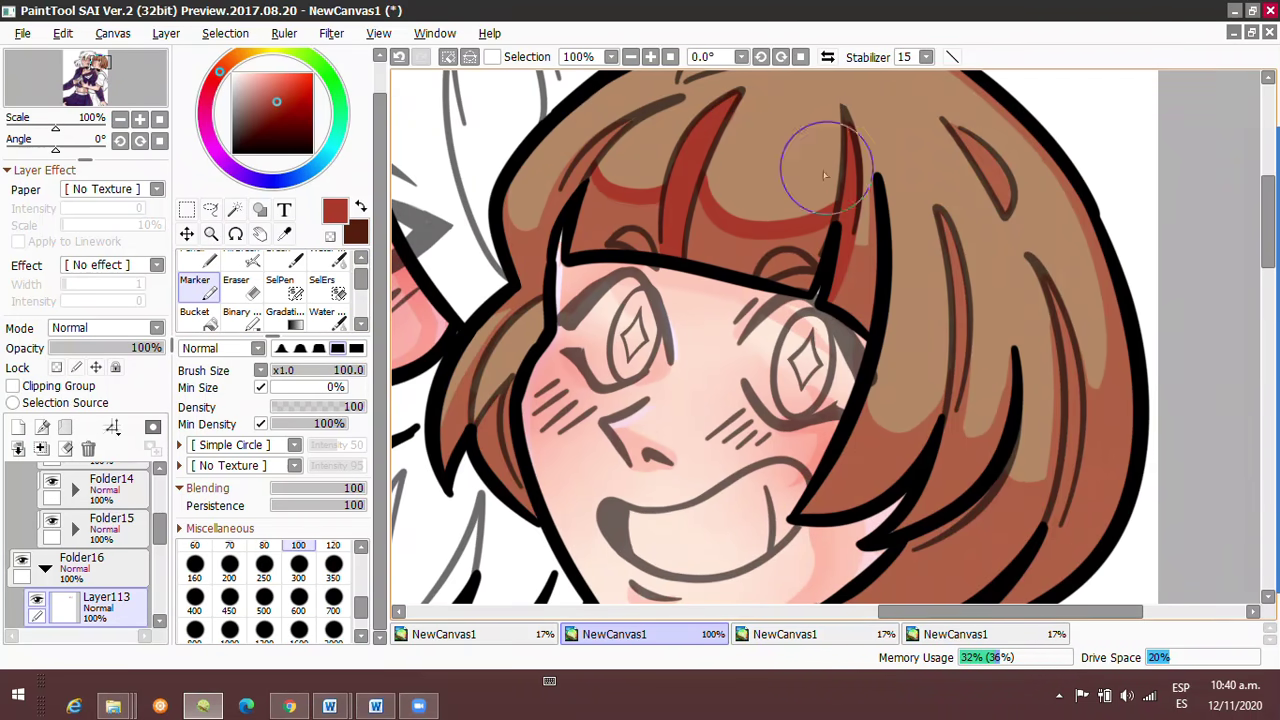
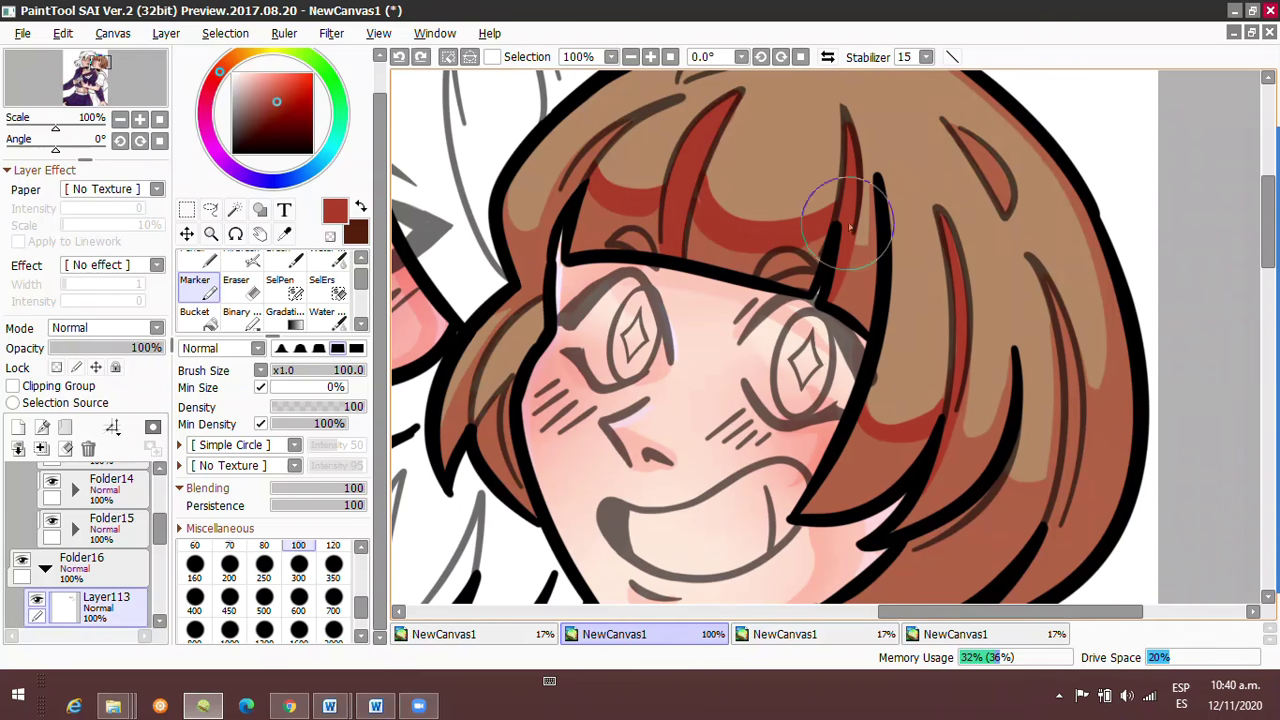
{"action": "scroll", "coordinate": [1018, 420], "scroll_direction": "left", "scroll_amount": 2}
{"action": "scroll", "coordinate": [700, 250], "scroll_direction": "left", "scroll_amount": 3}
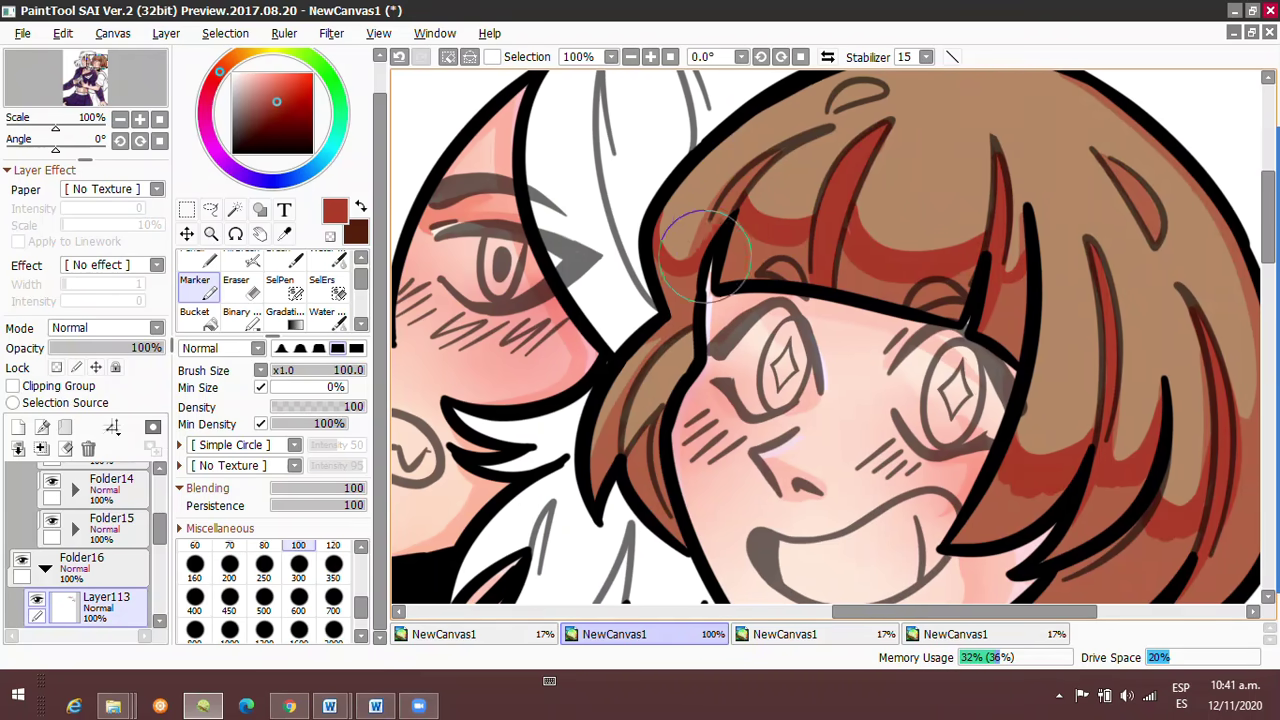
{"action": "scroll", "coordinate": [768, 158], "scroll_direction": "right", "scroll_amount": 4}
{"action": "left_click", "coordinate": [338, 262]}
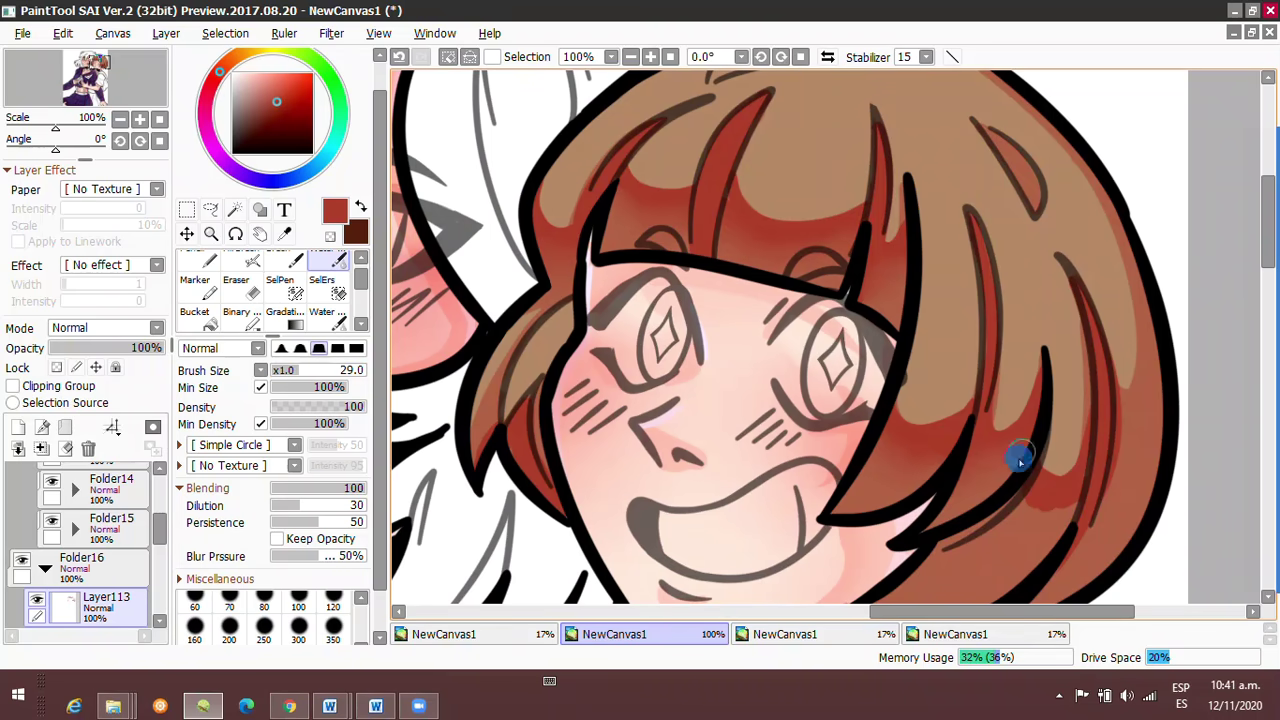
Lower the opacity of Layer113's deeper red shading to 73%, and toggle the layer's visibility to compare.
{"action": "scroll", "coordinate": [1020, 460], "scroll_direction": "down", "scroll_amount": 2}
{"action": "scroll", "coordinate": [1020, 460], "scroll_direction": "up", "scroll_amount": 1}
{"action": "left_click_drag", "start_coordinate": [160, 348], "coordinate": [131, 348]}
{"action": "left_click", "coordinate": [37, 600]}
{"action": "left_click", "coordinate": [37, 600]}
{"action": "left_click", "coordinate": [37, 600]}
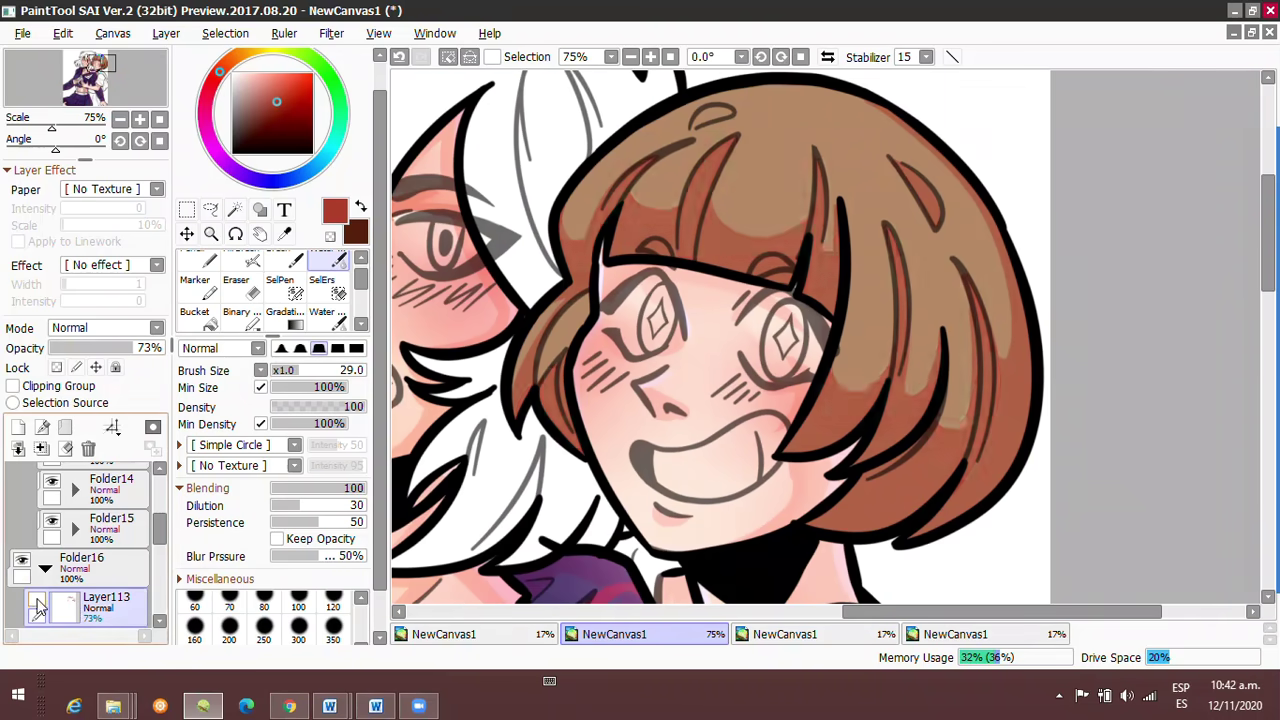
{"action": "left_click", "coordinate": [37, 600]}
Select Layer112 and touch up its red hair shading with the size 22 Eraser.
{"action": "scroll", "coordinate": [90, 560], "scroll_direction": "down", "scroll_amount": 1}
{"action": "left_click", "coordinate": [100, 590]}
{"action": "key", "text": "e"}
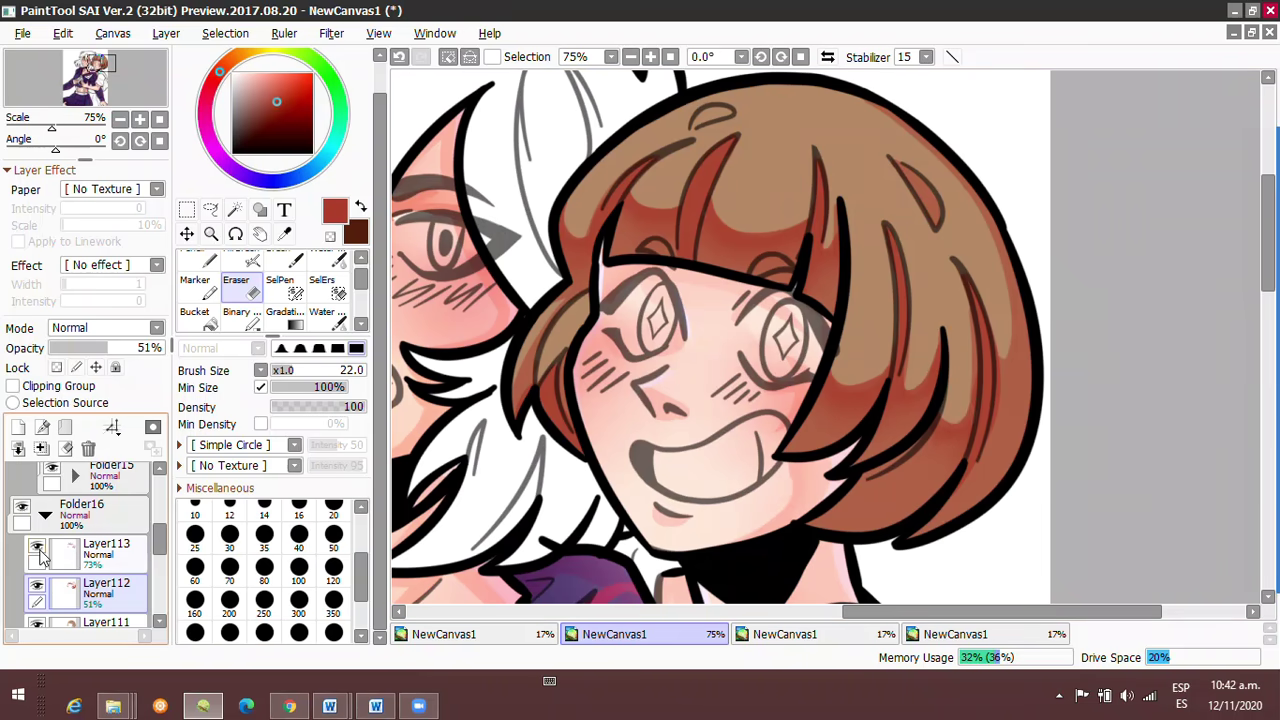
{"action": "scroll", "coordinate": [882, 369], "scroll_direction": "up", "scroll_amount": 1}
{"action": "scroll", "coordinate": [766, 251], "scroll_direction": "down", "scroll_amount": 3}
{"action": "scroll", "coordinate": [353, 208], "scroll_direction": "up", "scroll_amount": 2}
Add a layer above the hair shading and paint beige highlights along the second character's hair edges and locks with the size 100 Marker.
{"action": "key", "text": "ctrl+shift+n"}
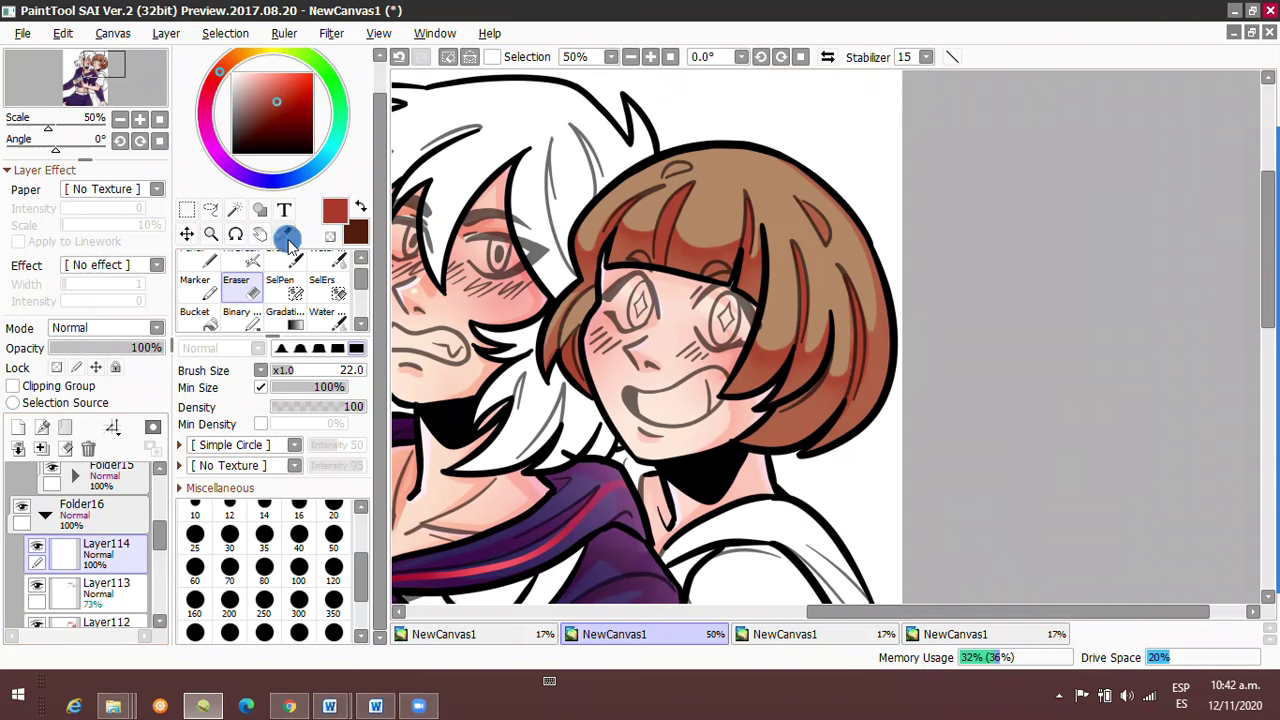
{"action": "left_click", "coordinate": [284, 236]}
{"action": "left_click", "coordinate": [195, 318]}
{"action": "left_click", "coordinate": [634, 204], "text": "alt"}
{"action": "scroll", "coordinate": [584, 334], "scroll_direction": "up", "scroll_amount": 2}
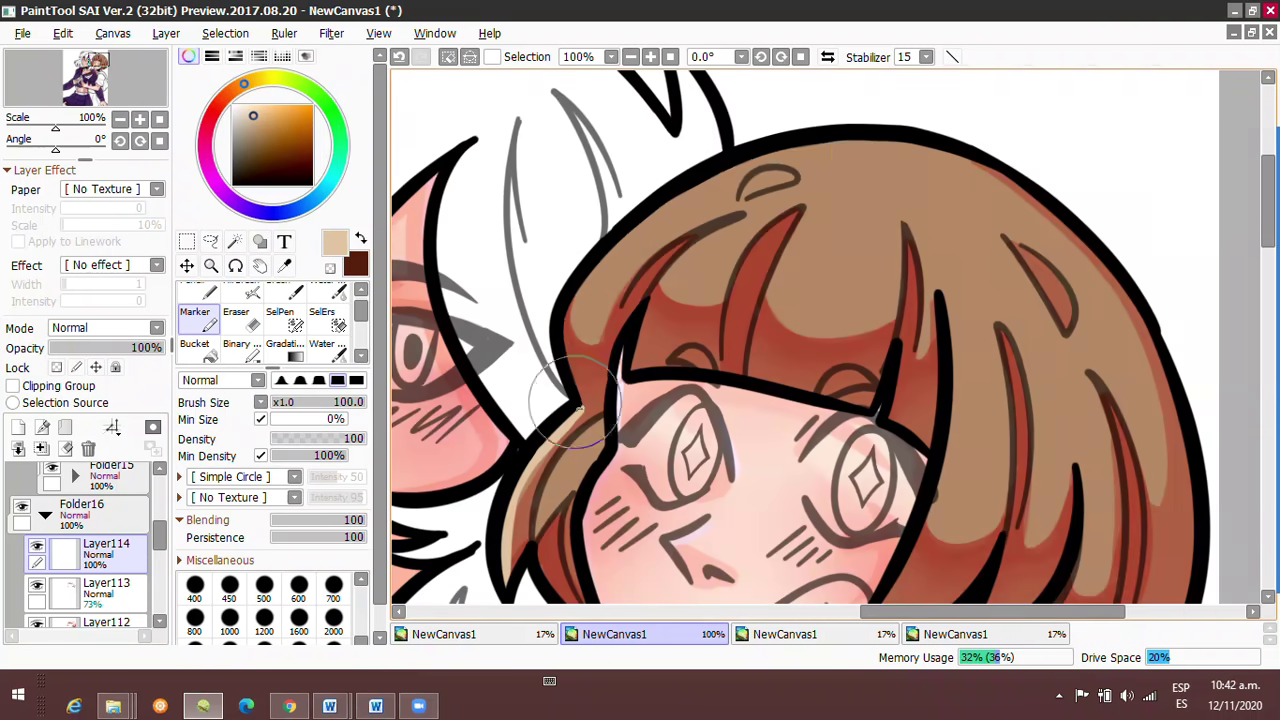
{"action": "scroll", "coordinate": [985, 95], "scroll_direction": "down", "scroll_amount": 2}
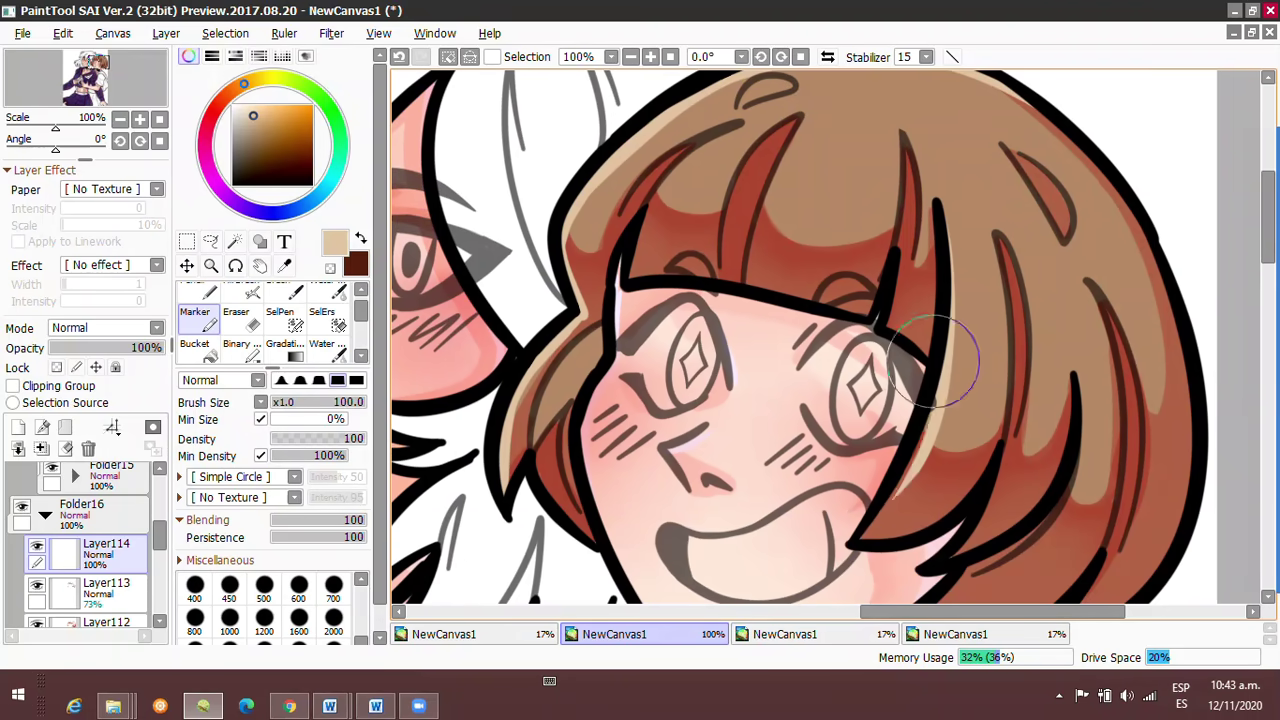
{"action": "scroll", "coordinate": [1003, 460], "scroll_direction": "down", "scroll_amount": 2}
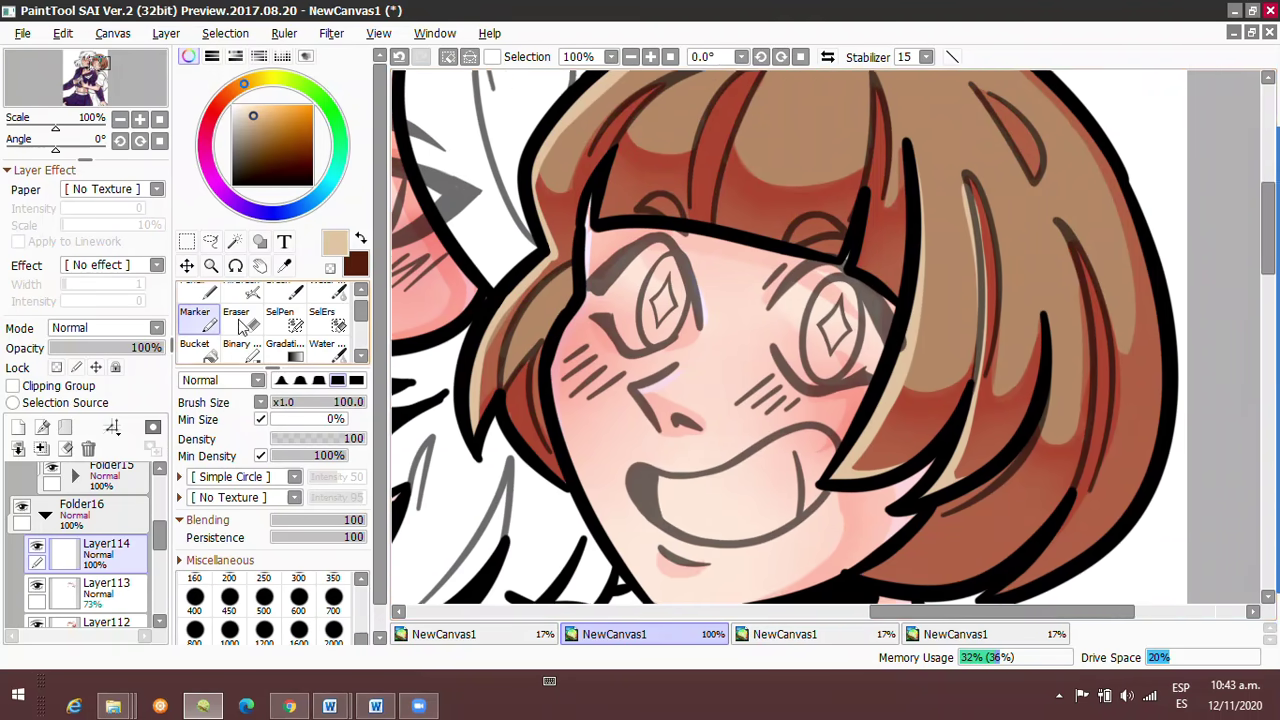
Lower the beige highlight layer's opacity to 44%, and refine the hair highlights with the size 22 Eraser and the size 100 Marker.
{"action": "scroll", "coordinate": [1050, 535], "scroll_direction": "up", "scroll_amount": 1}
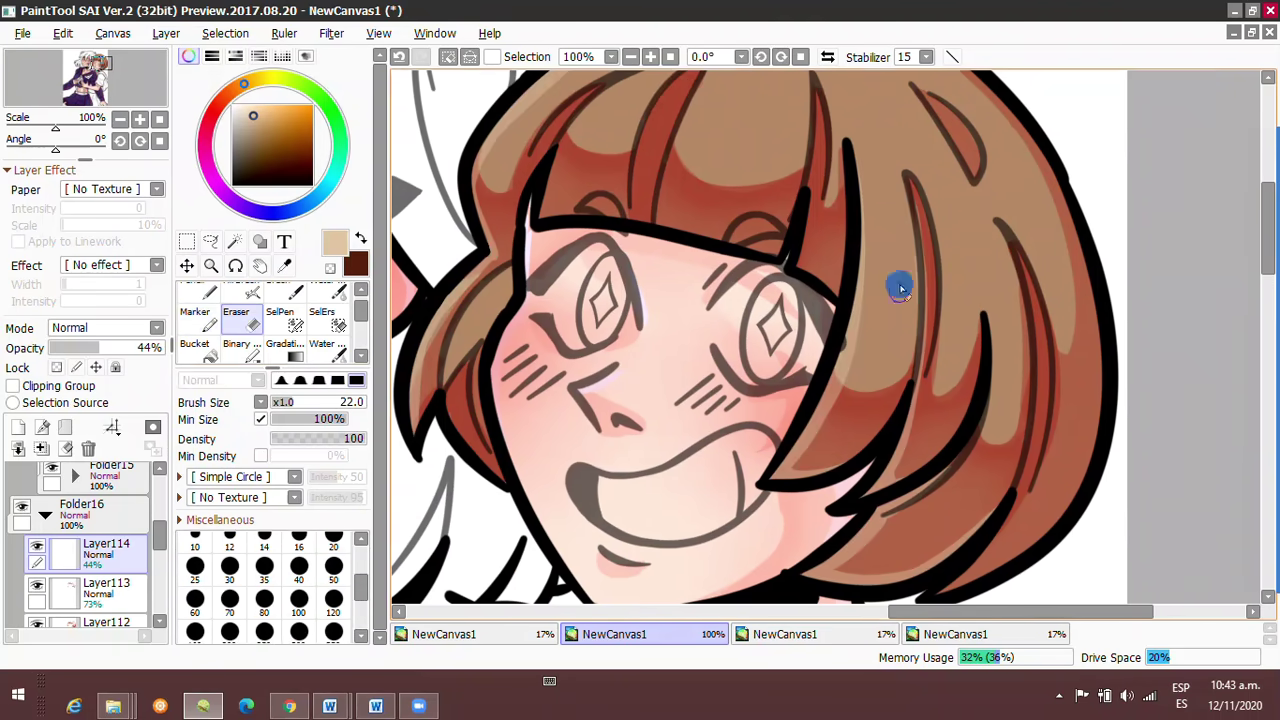
{"action": "scroll", "coordinate": [1048, 183], "scroll_direction": "up", "scroll_amount": 1}
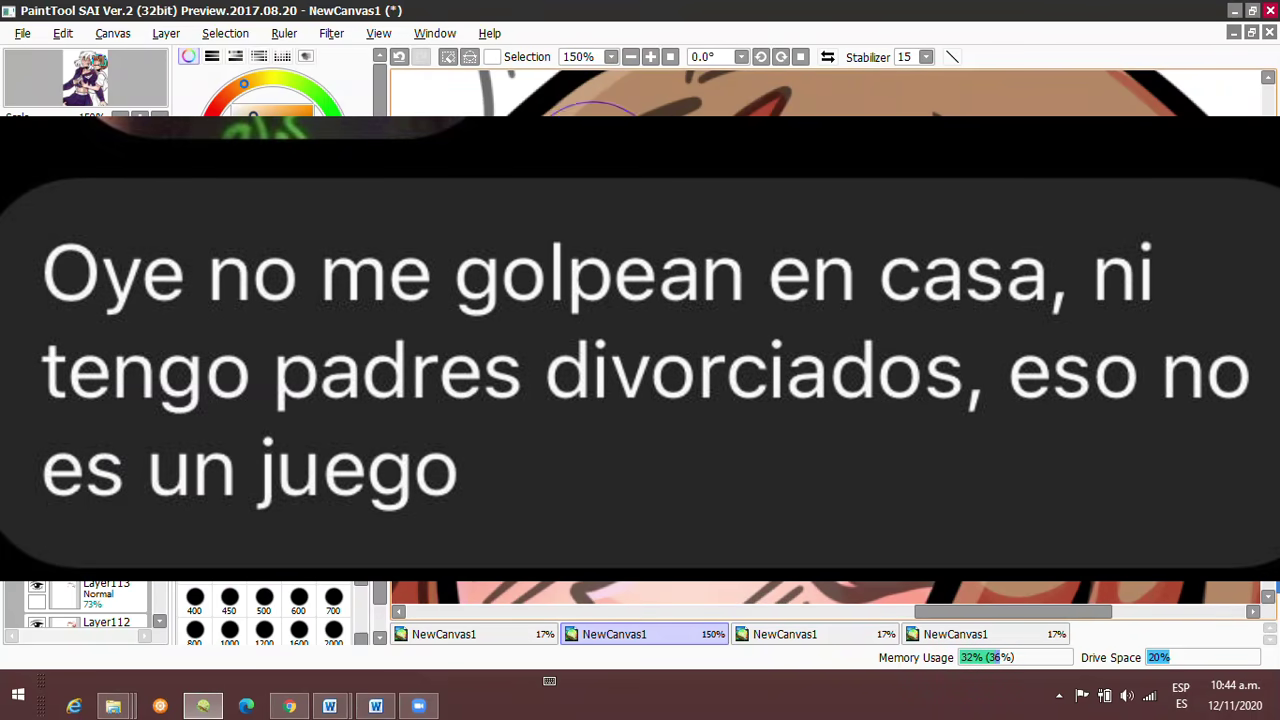
{"action": "left_click", "coordinate": [630, 57]}
{"action": "left_click", "coordinate": [630, 57]}
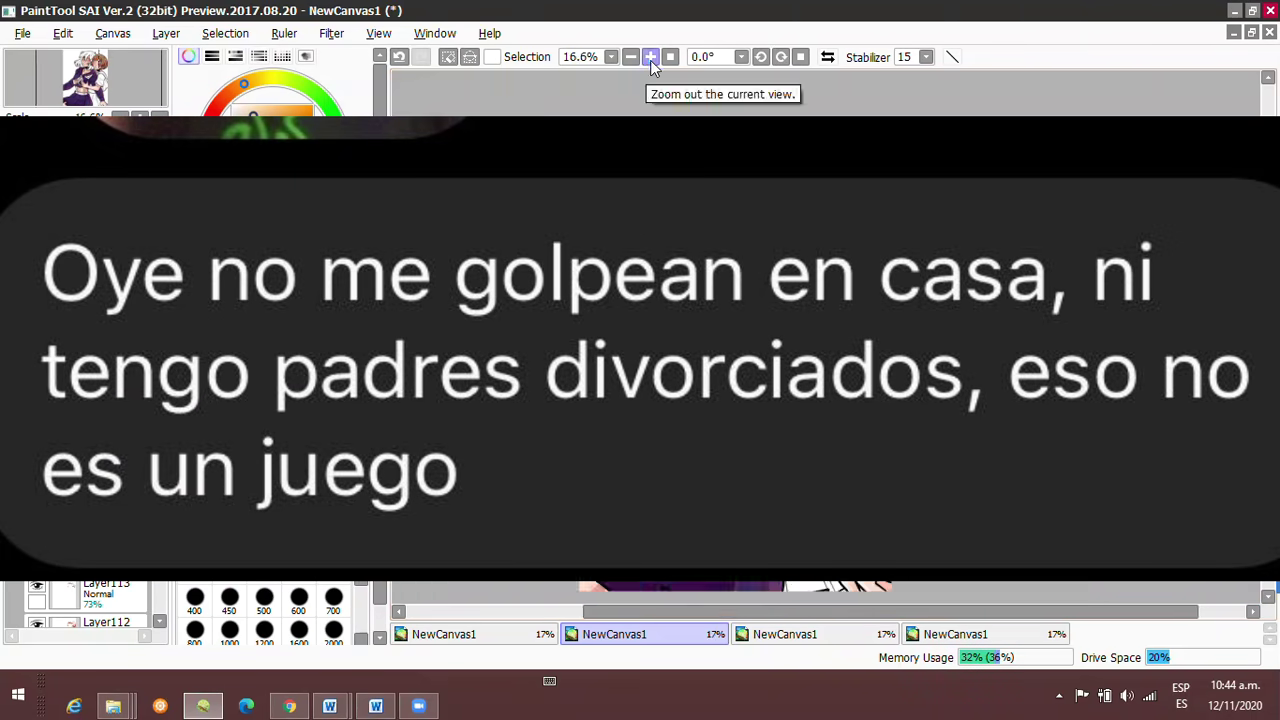
{"action": "left_click", "coordinate": [650, 57]}
{"action": "left_click", "coordinate": [650, 57]}
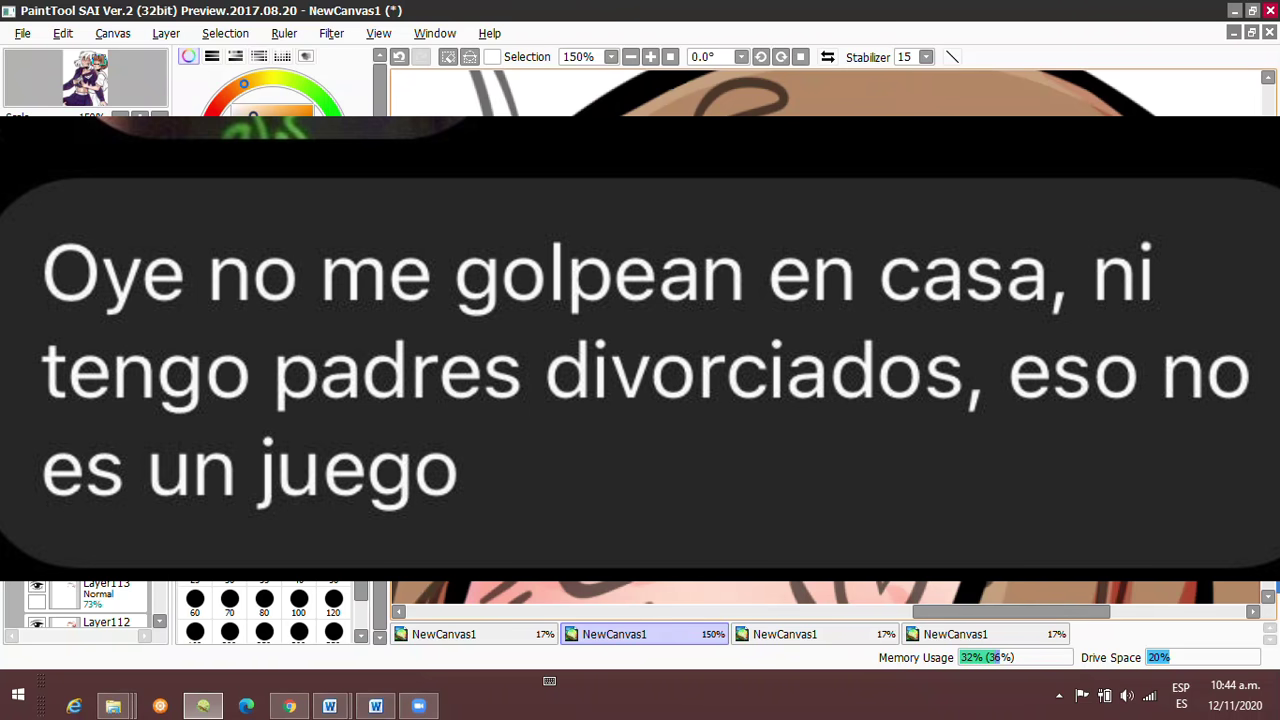
{"action": "scroll", "coordinate": [734, 209], "scroll_direction": "down", "scroll_amount": 6}
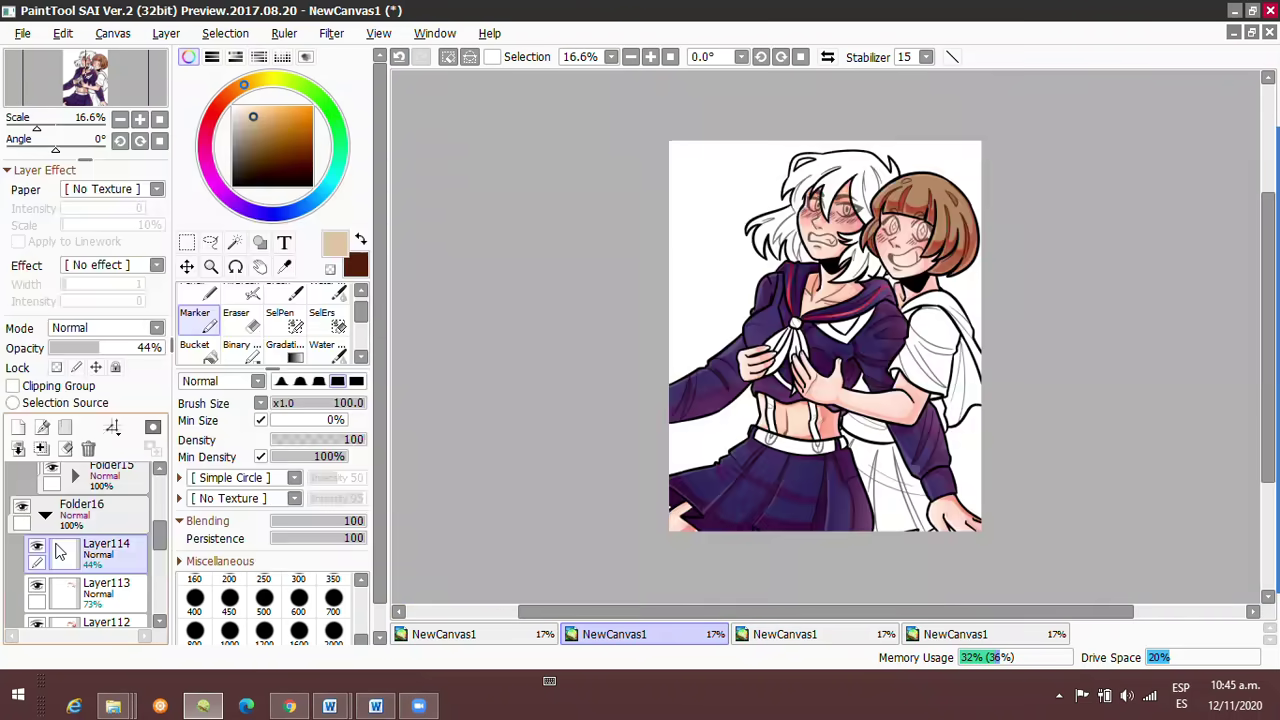
Add another layer above the beige highlights and work over the second character's hair with the size 160 watercolour brush.
{"action": "scroll", "coordinate": [734, 209], "scroll_direction": "up", "scroll_amount": 3}
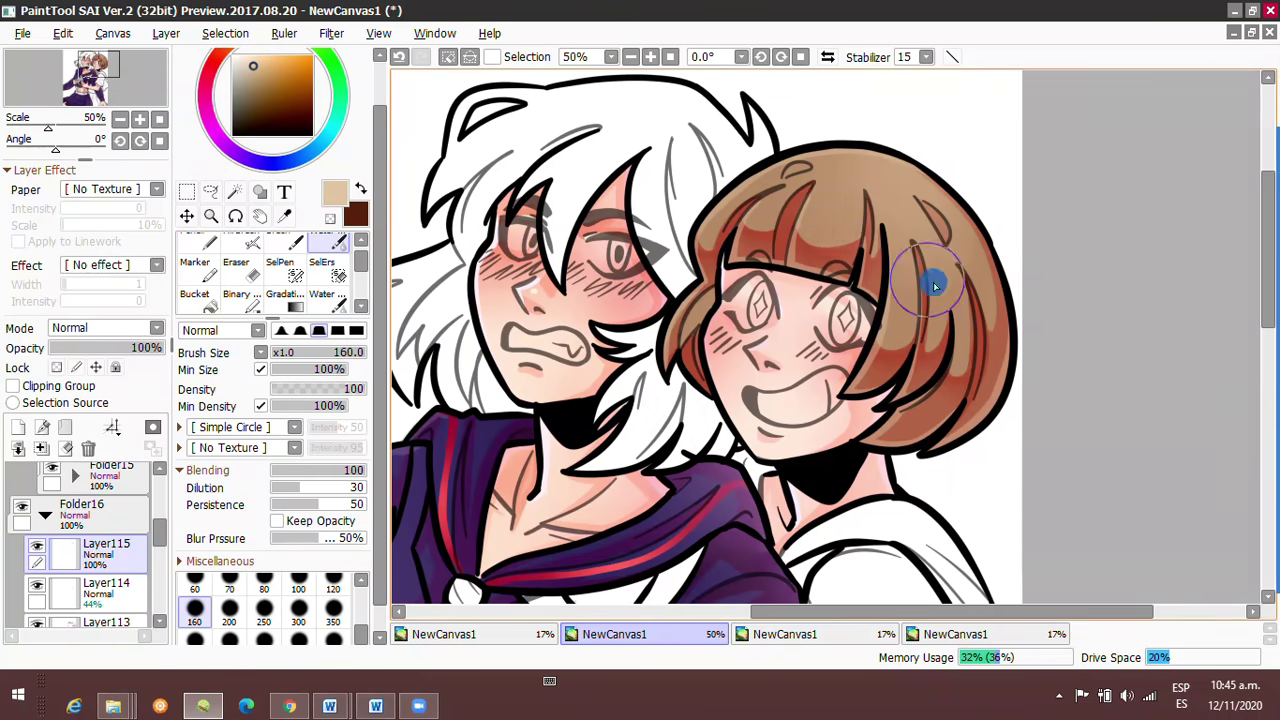
{"action": "scroll", "coordinate": [934, 280], "scroll_direction": "down", "scroll_amount": 3}
{"action": "scroll", "coordinate": [636, 78], "scroll_direction": "up", "scroll_amount": 1}
{"action": "scroll", "coordinate": [636, 78], "scroll_direction": "down", "scroll_amount": 1}
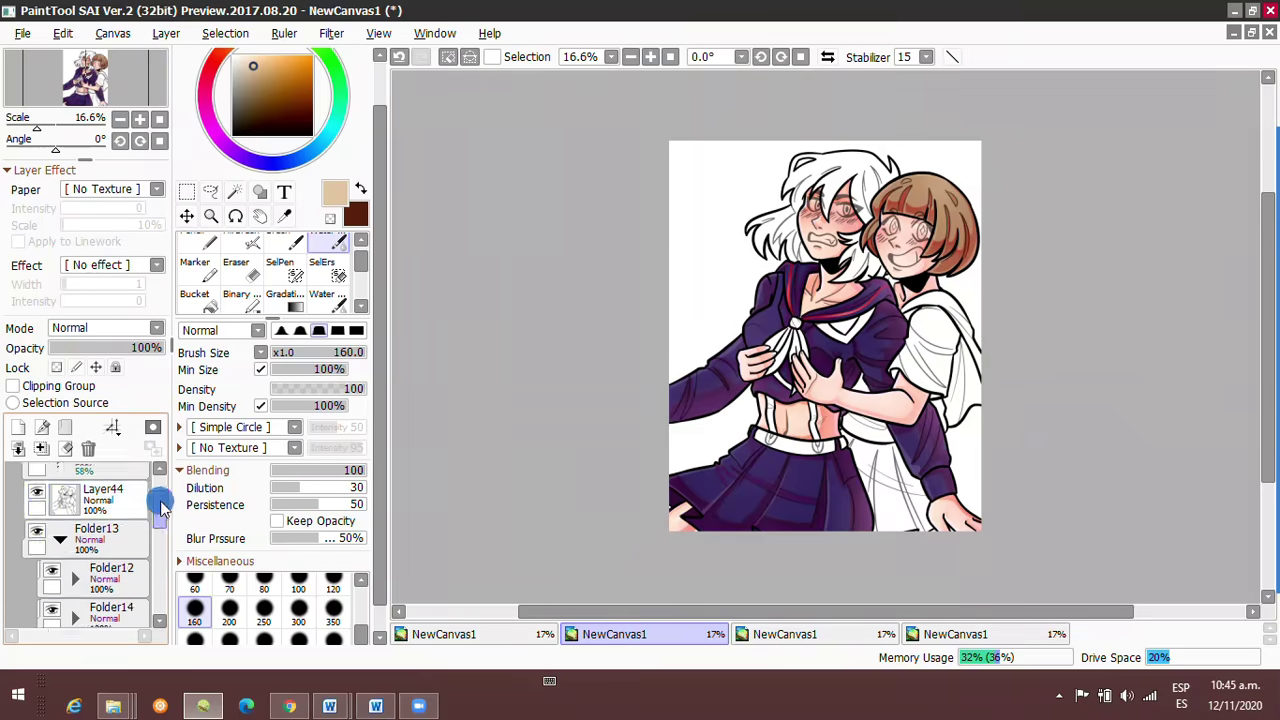
Select the first character's hair from the lineart on Layer44 with the Magic Wand, and patch the selection with the size 48 SelPen.
{"action": "left_click", "coordinate": [235, 191]}
{"action": "scroll", "coordinate": [636, 78], "scroll_direction": "up", "scroll_amount": 3}
{"action": "left_click", "coordinate": [208, 308]}
{"action": "left_click", "coordinate": [560, 380]}
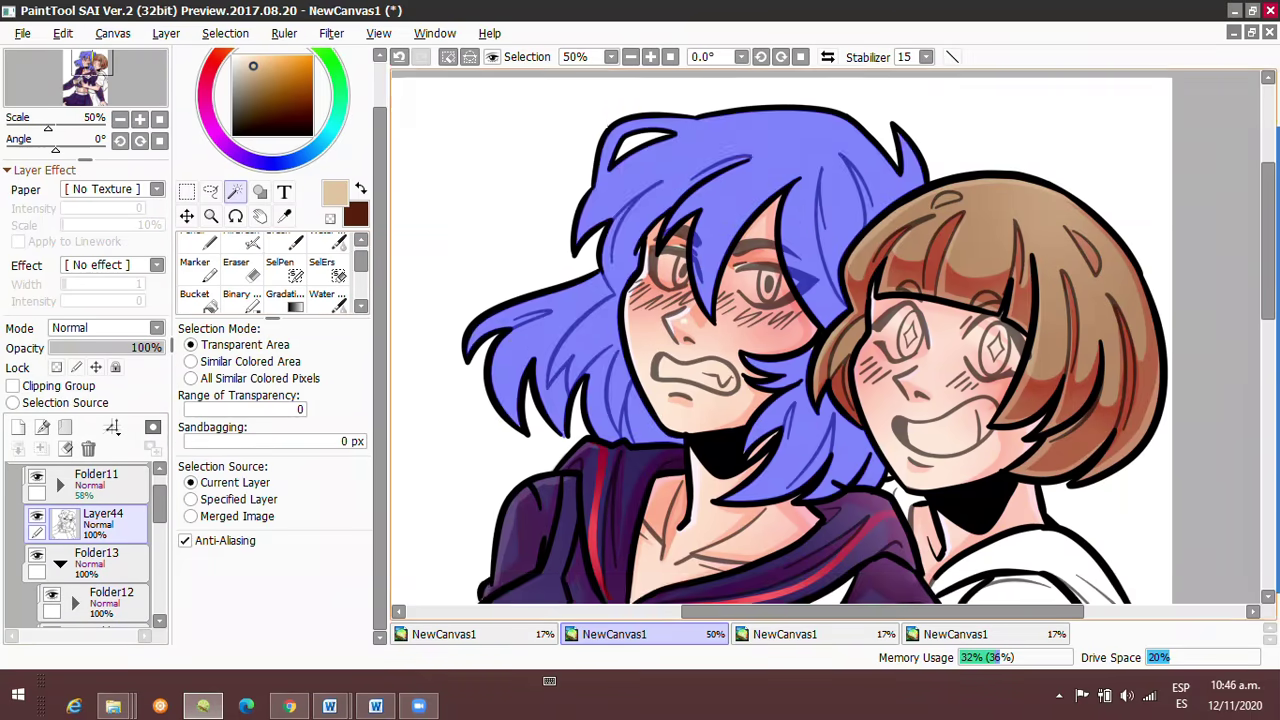
{"action": "left_click", "coordinate": [280, 262]}
{"action": "scroll", "coordinate": [910, 455], "scroll_direction": "up", "scroll_amount": 3}
{"action": "mouse_move", "coordinate": [880, 413]}
{"action": "left_mouse_down"}
{"action": "mouse_move", "coordinate": [900, 300]}
{"action": "mouse_move", "coordinate": [886, 137]}
{"action": "mouse_move", "coordinate": [1020, 194]}
{"action": "mouse_move", "coordinate": [727, 210]}
{"action": "mouse_move", "coordinate": [661, 63]}
{"action": "left_mouse_up"}
{"action": "scroll", "coordinate": [661, 63], "scroll_direction": "down", "scroll_amount": 8}
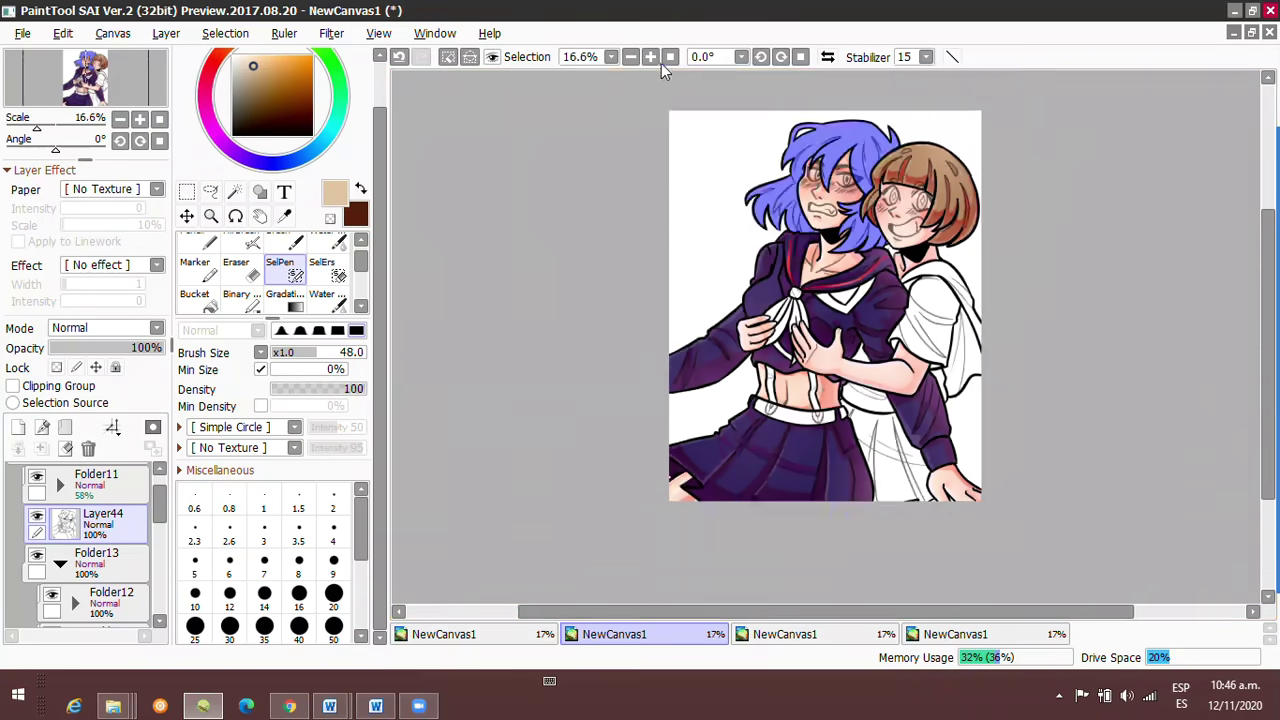
Select the second character's shirt sleeve and visible torso areas with the Magic Wand, and patch the edges with the size 48 SelPen.
{"action": "scroll", "coordinate": [661, 63], "scroll_direction": "up", "scroll_amount": 1}
{"action": "key", "text": "w"}
{"action": "key", "text": "b"}
{"action": "scroll", "coordinate": [750, 330], "scroll_direction": "up", "scroll_amount": 1}
{"action": "scroll", "coordinate": [1051, 371], "scroll_direction": "up", "scroll_amount": 2}
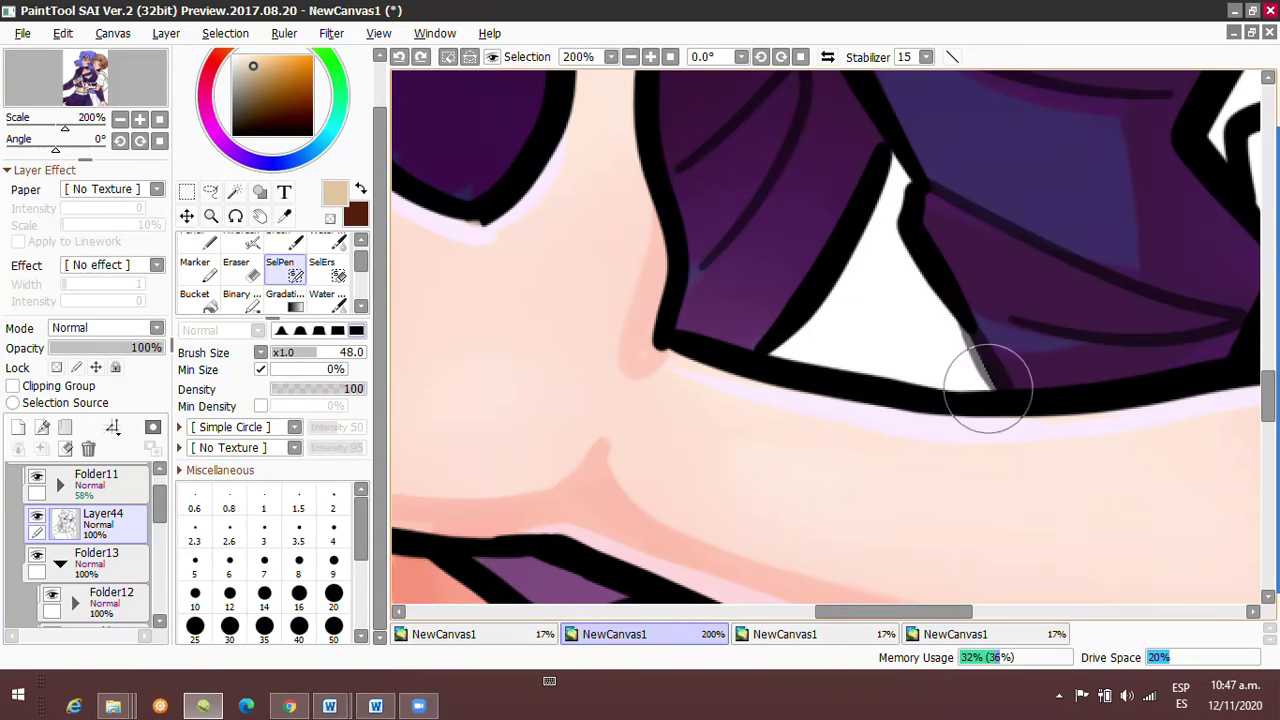
{"action": "key", "text": "w"}
{"action": "key", "text": "b"}
{"action": "scroll", "coordinate": [660, 316], "scroll_direction": "down", "scroll_amount": 1}
{"action": "key", "text": "w"}
{"action": "scroll", "coordinate": [660, 316], "scroll_direction": "up", "scroll_amount": 1}
{"action": "key", "text": "b"}
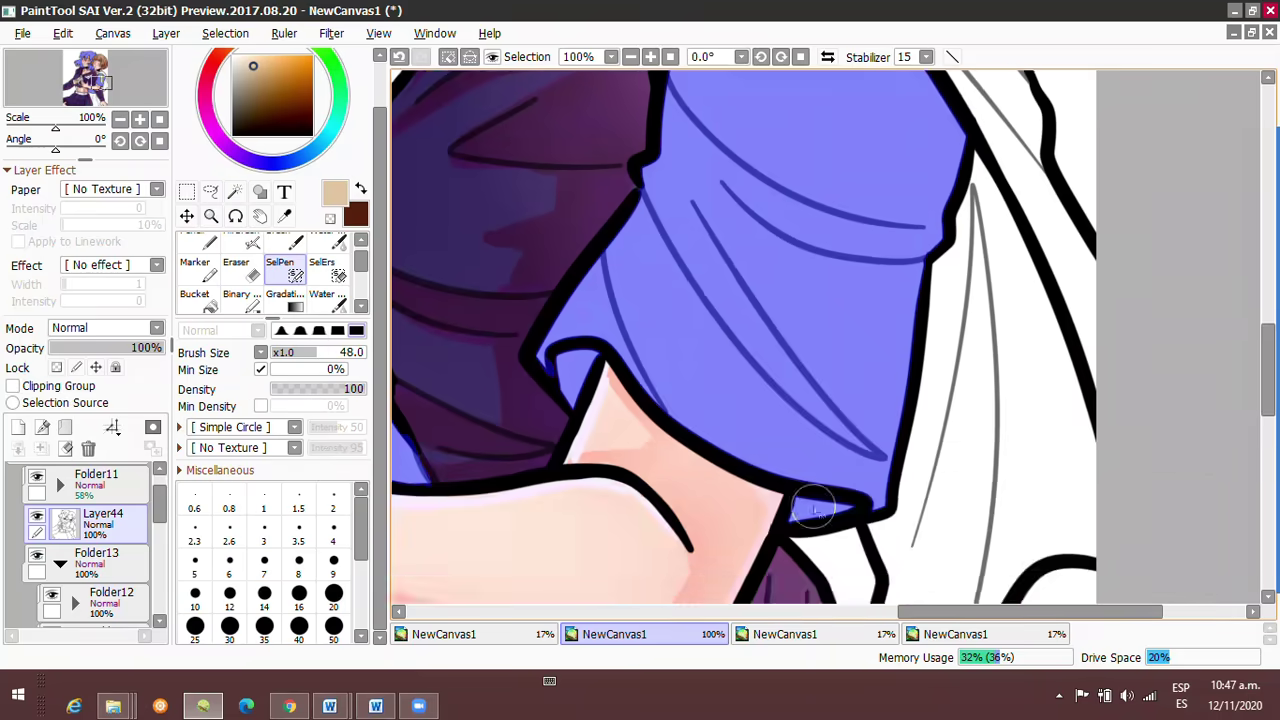
Add a layer below Folder16 and fill the second character's shirt light grey with the Bucket, undoing the last stray fill.
{"action": "scroll", "coordinate": [600, 103], "scroll_direction": "down", "scroll_amount": 3}
{"action": "scroll", "coordinate": [619, 80], "scroll_direction": "up", "scroll_amount": 1}
{"action": "left_click_drag", "start_coordinate": [619, 80], "coordinate": [649, 50]}
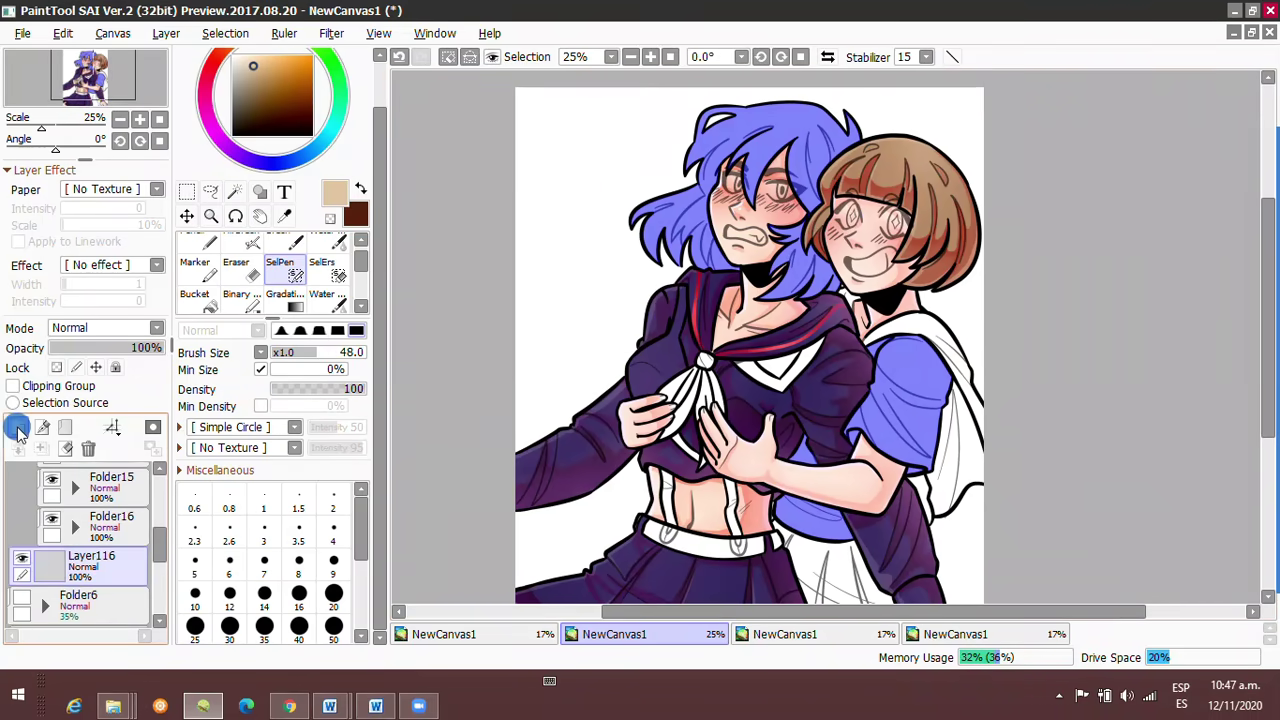
{"action": "left_click", "coordinate": [194, 332]}
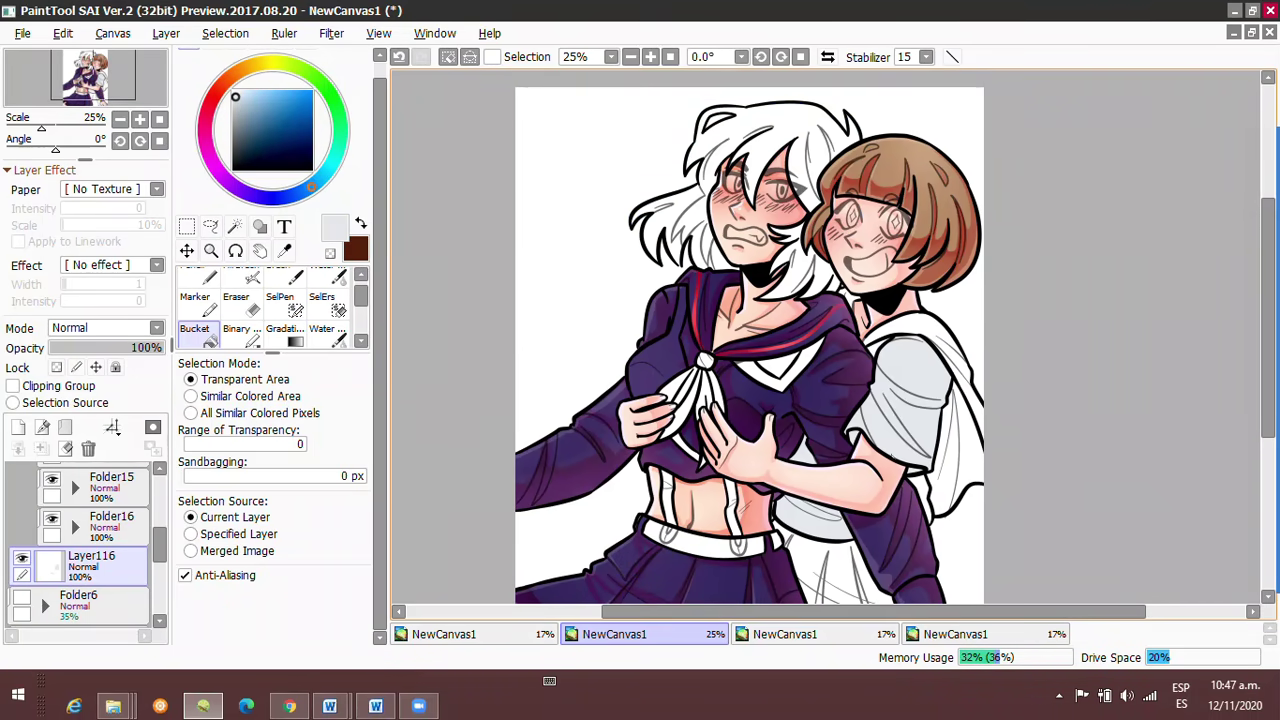
{"action": "scroll", "coordinate": [900, 337], "scroll_direction": "up", "scroll_amount": 2}
{"action": "left_click", "coordinate": [950, 220]}
{"action": "key", "text": "ctrl+z"}
{"action": "scroll", "coordinate": [700, 300], "scroll_direction": "down", "scroll_amount": 2}
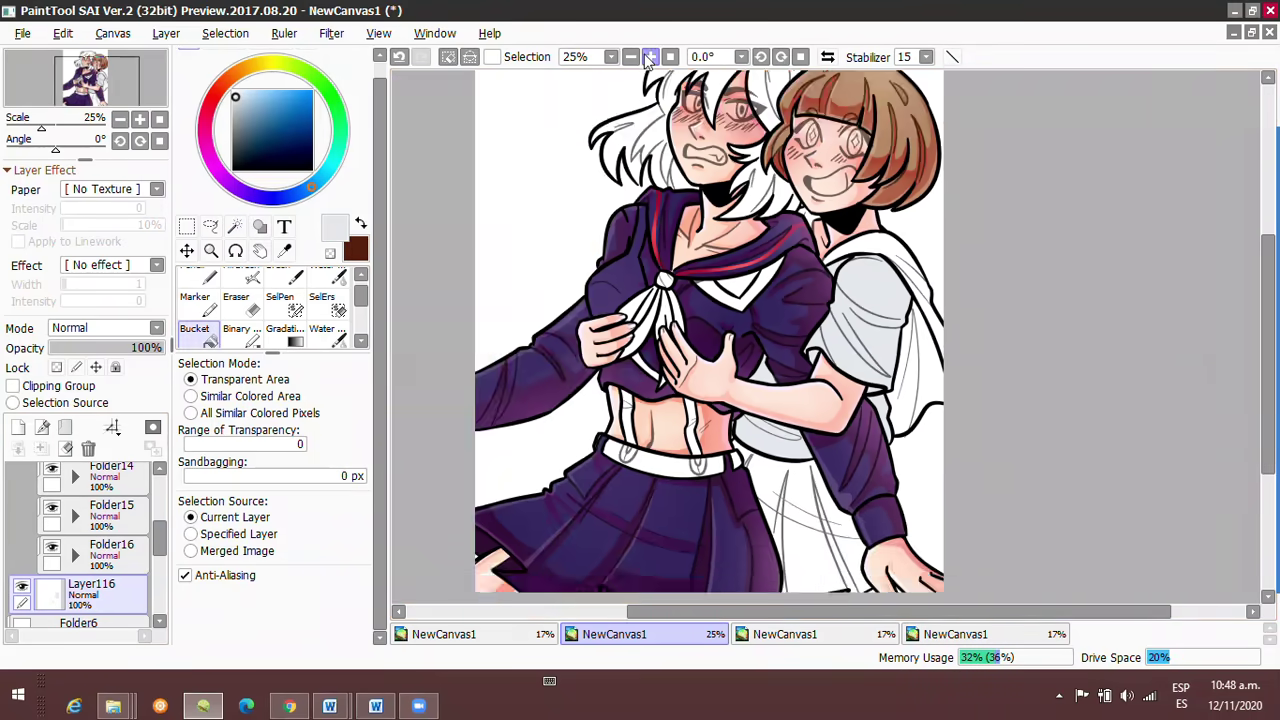
Add a layer above the shirt's base colour and shade the sleeve and torso grey-blue with the size 100 Marker and the Bucket.
{"action": "left_click", "coordinate": [650, 56]}
{"action": "key", "text": "ctrl+shift+n"}
{"action": "key", "text": "b"}
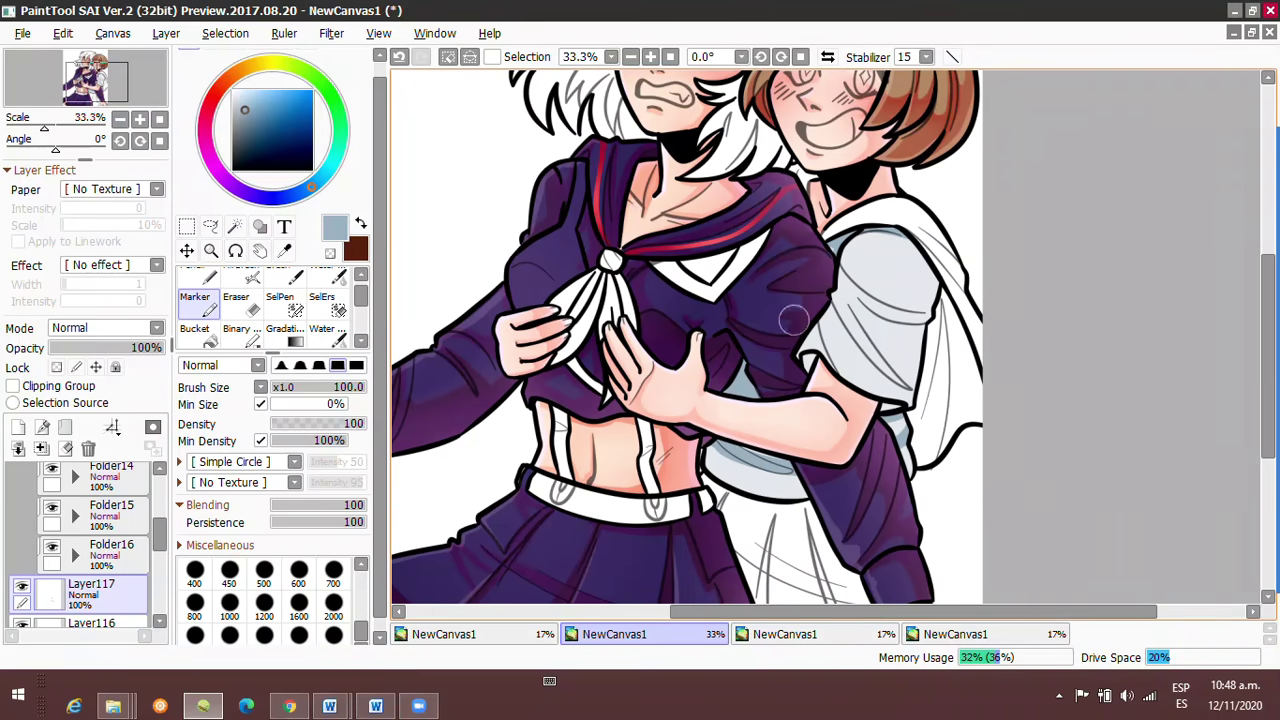
{"action": "left_click", "coordinate": [194, 332]}
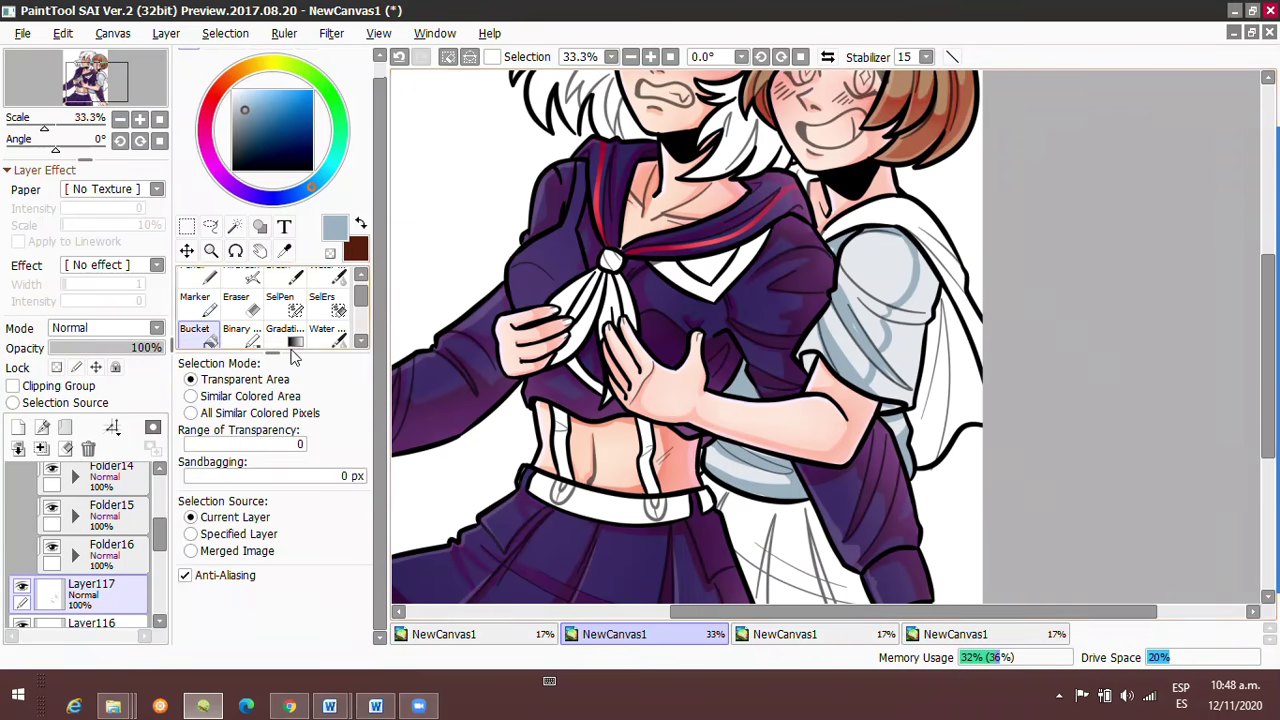
{"action": "left_click", "coordinate": [194, 300]}
{"action": "scroll", "coordinate": [900, 330], "scroll_direction": "up", "scroll_amount": 2}
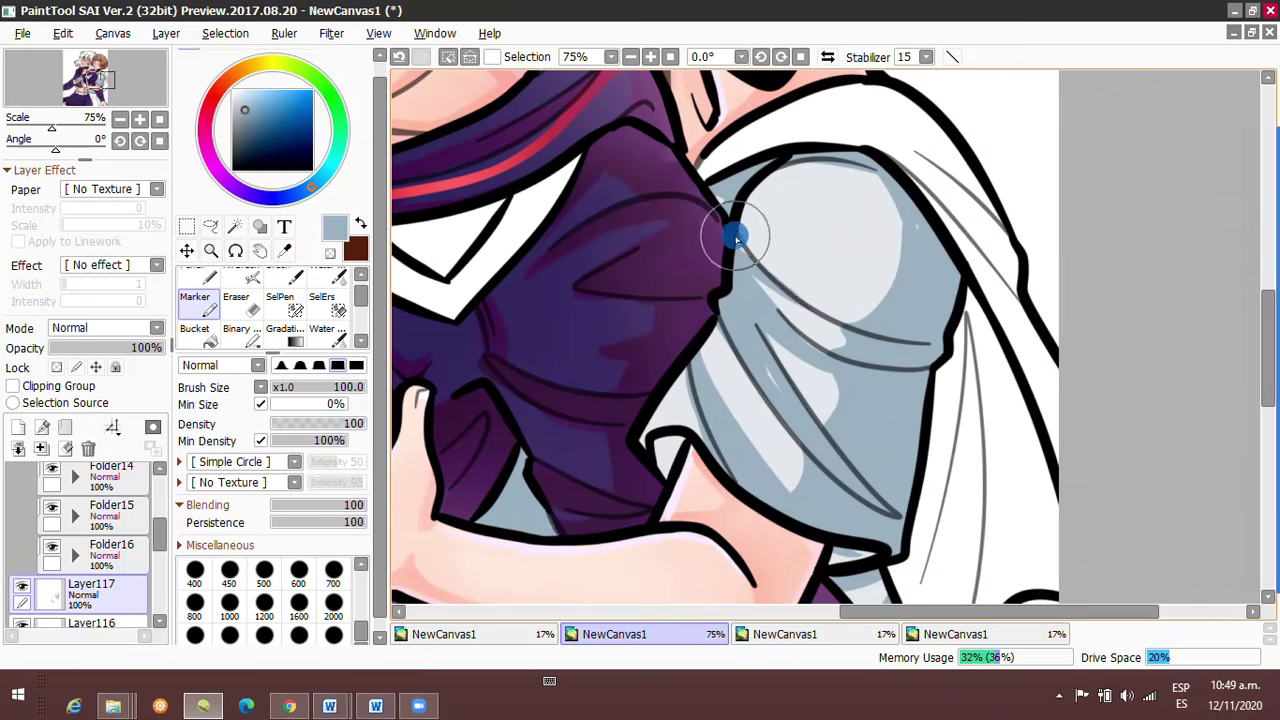
Add darker grey-blue shadows along the shirt's sleeve folds on a new layer with the size 100 Marker, and blend them softly.
{"action": "scroll", "coordinate": [735, 238], "scroll_direction": "down", "scroll_amount": 3}
{"action": "key", "text": "ctrl+shift+n"}
{"action": "scroll", "coordinate": [650, 330], "scroll_direction": "up", "scroll_amount": 3}
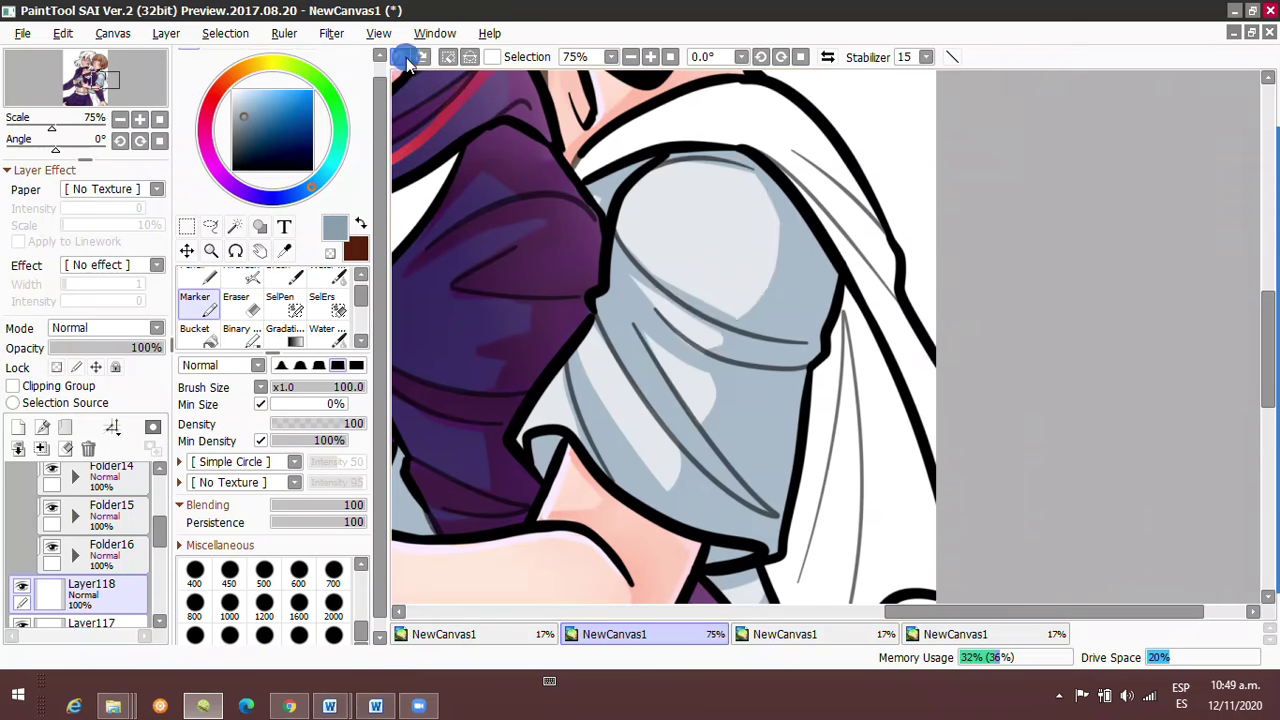
{"action": "scroll", "coordinate": [700, 270], "scroll_direction": "down", "scroll_amount": 1}
{"action": "left_click_drag", "start_coordinate": [710, 355], "coordinate": [718, 368]}
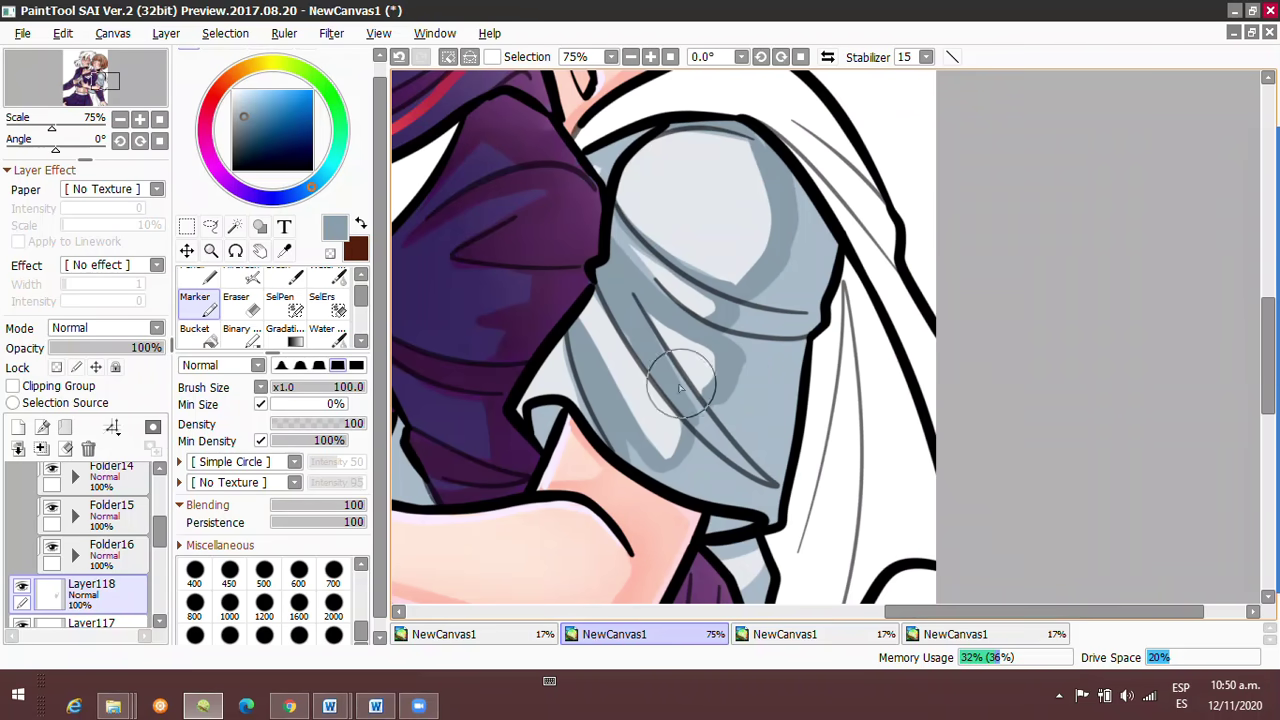
{"action": "key", "text": "b"}
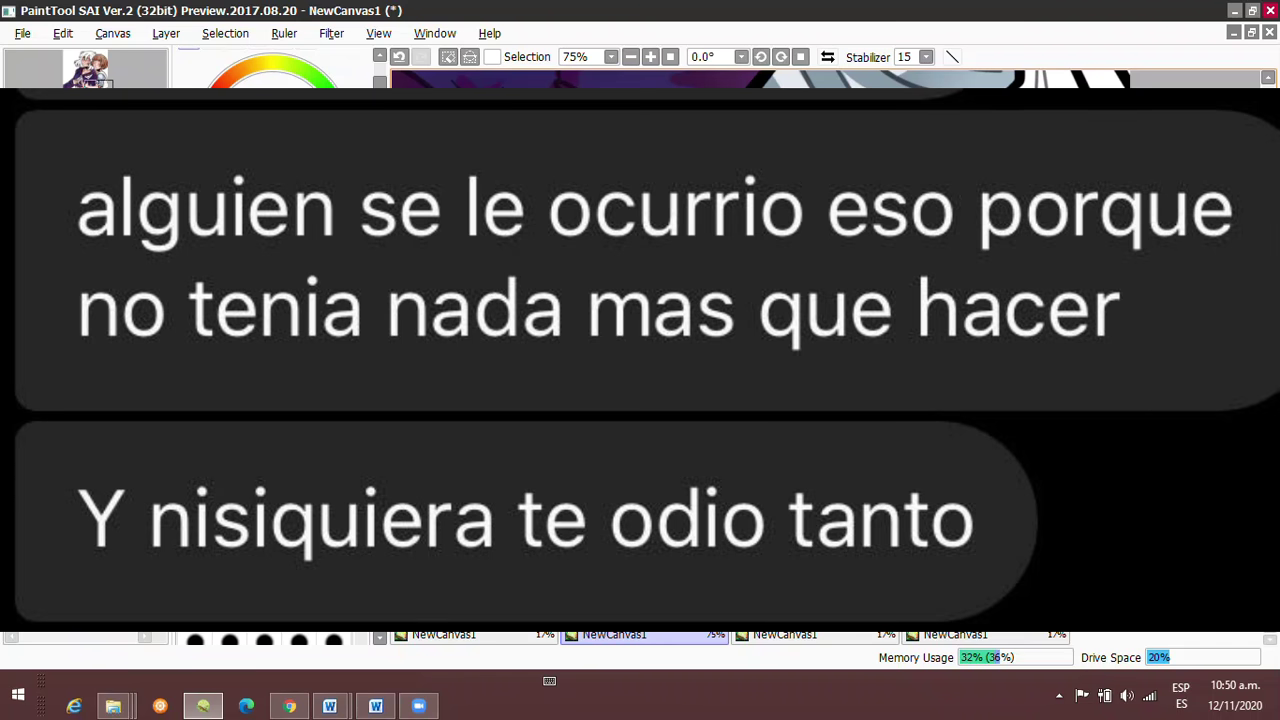
Paint pale blue highlights on the shirt's sleeve and hem on Layer119 with the size 100 Marker, and set the layer's opacity to 73%.
{"action": "scroll", "coordinate": [760, 70], "scroll_direction": "down", "scroll_amount": 3}
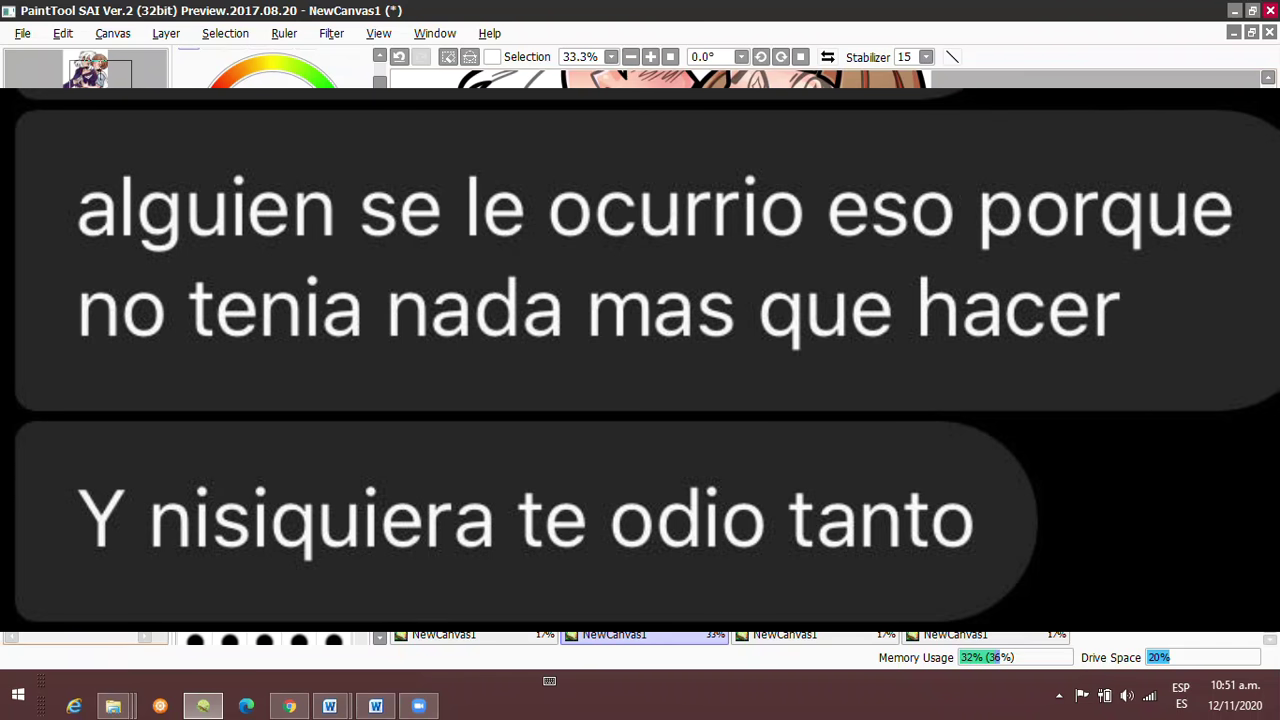
{"action": "scroll", "coordinate": [760, 70], "scroll_direction": "up", "scroll_amount": 3}
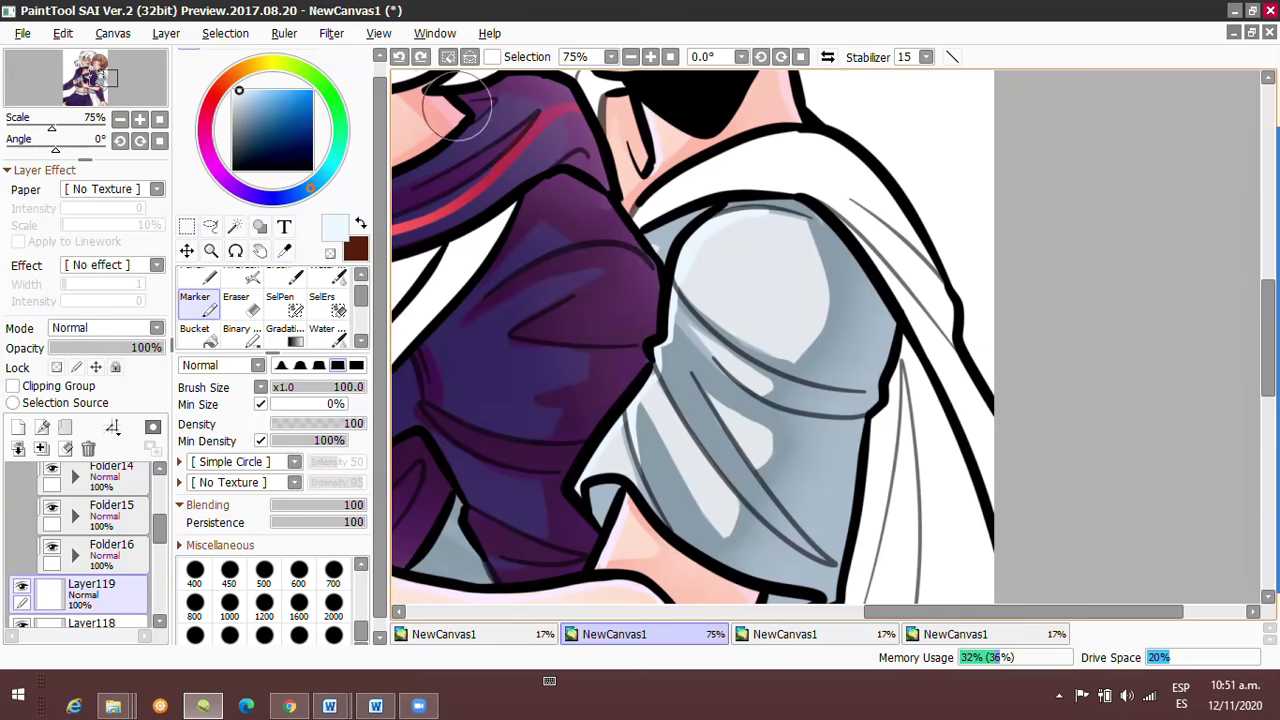
{"action": "scroll", "coordinate": [683, 358], "scroll_direction": "down", "scroll_amount": 2}
{"action": "left_click_drag", "start_coordinate": [160, 348], "coordinate": [134, 348]}
{"action": "scroll", "coordinate": [822, 510], "scroll_direction": "up", "scroll_amount": 3}
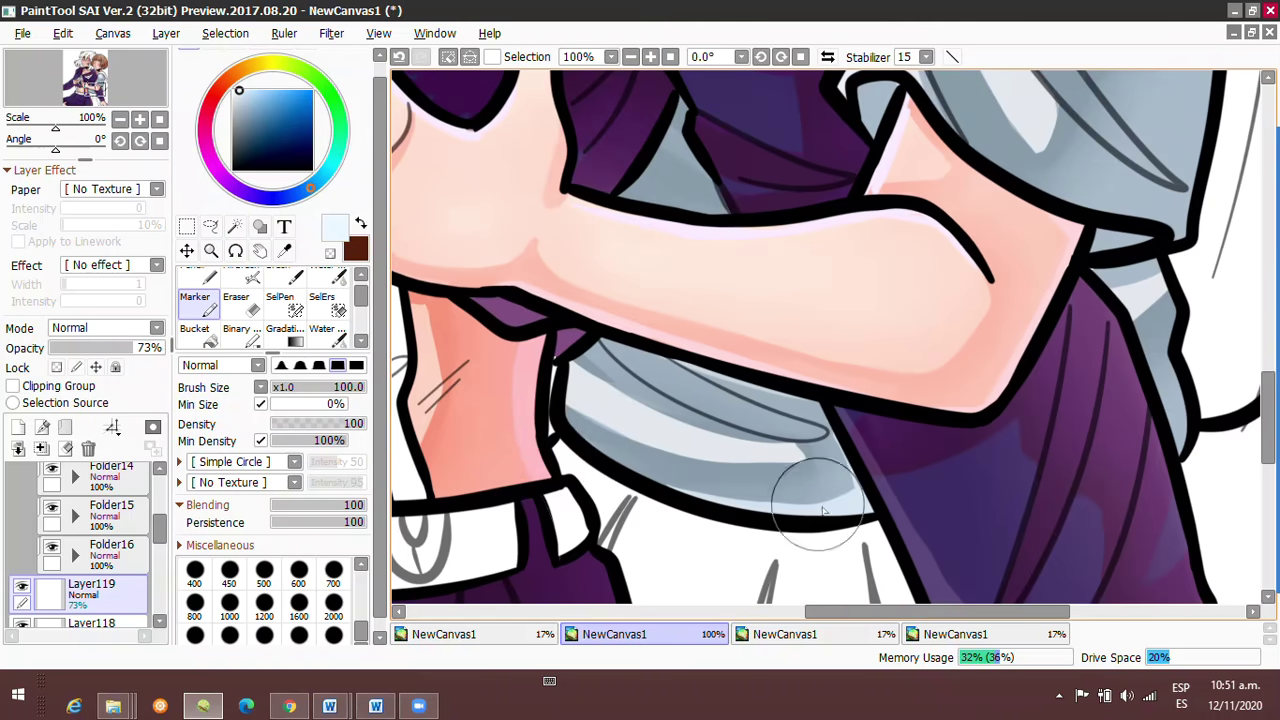
{"action": "scroll", "coordinate": [1157, 443], "scroll_direction": "down", "scroll_amount": 5}
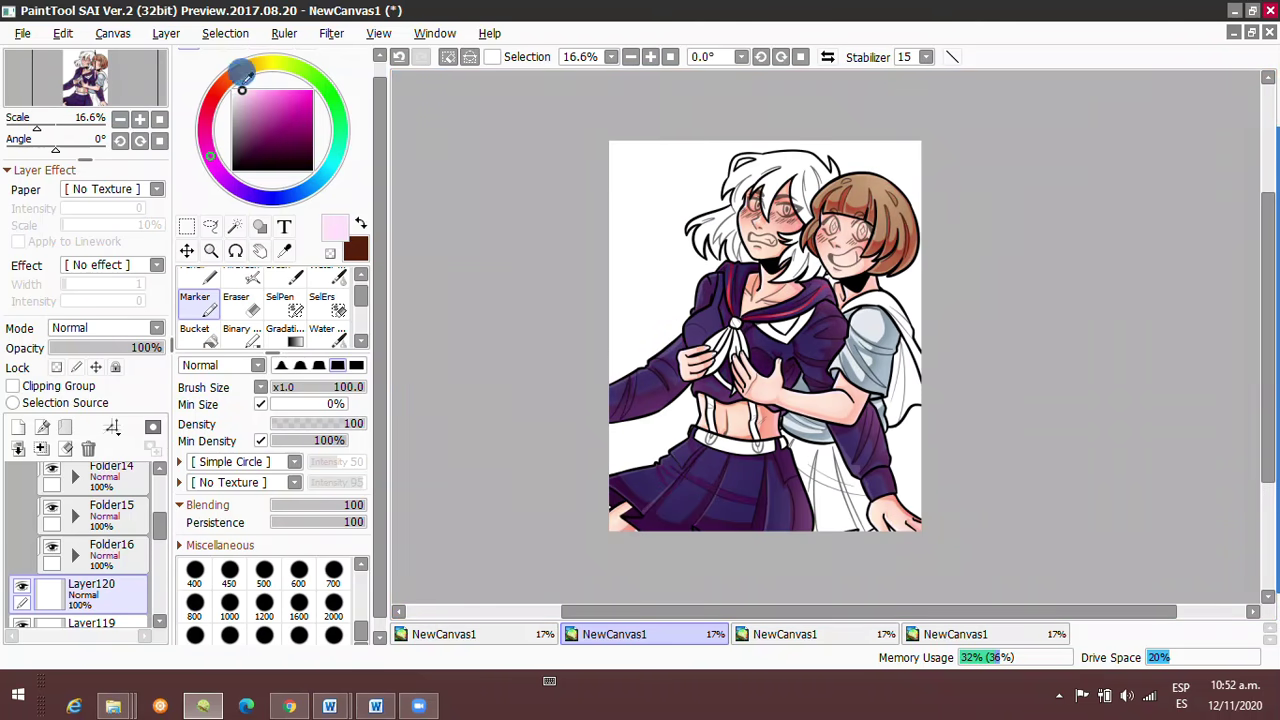
Lower Layer120's opacity to 70% and create a new layer folder for the next part.
{"action": "left_click", "coordinate": [329, 276]}
{"action": "left_click_drag", "start_coordinate": [160, 348], "coordinate": [125, 352]}
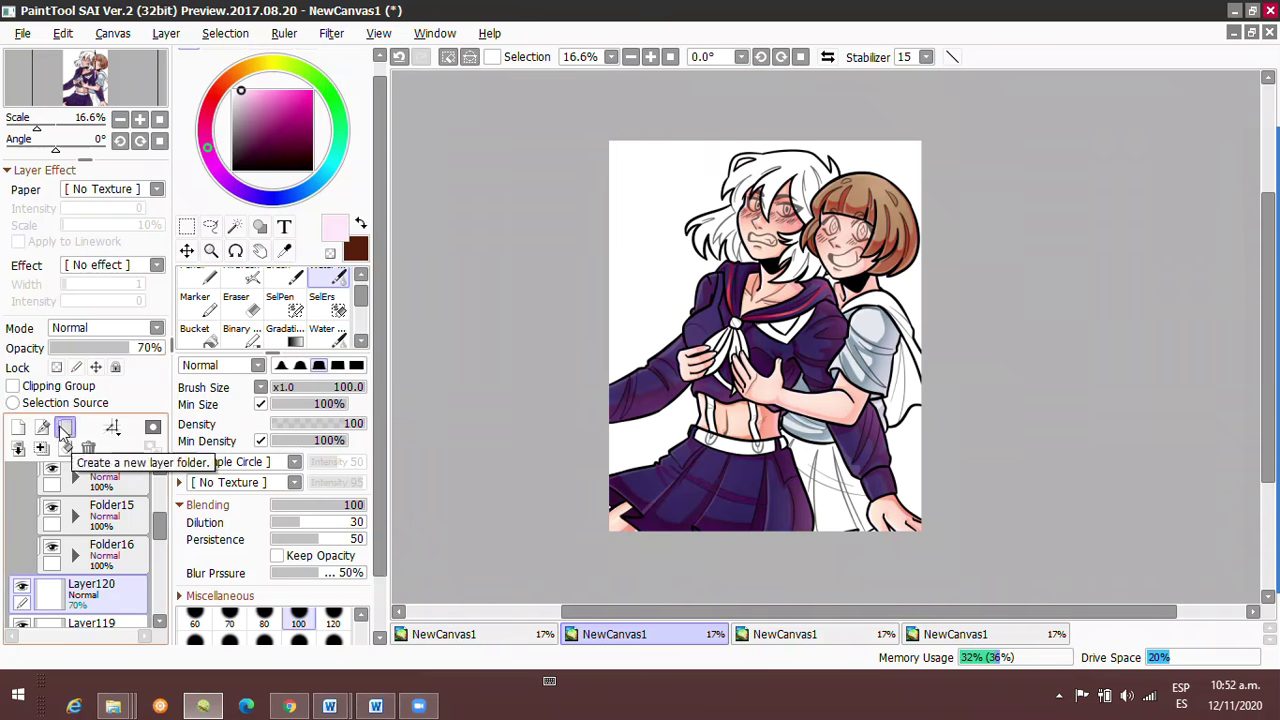
{"action": "left_click", "coordinate": [65, 428]}
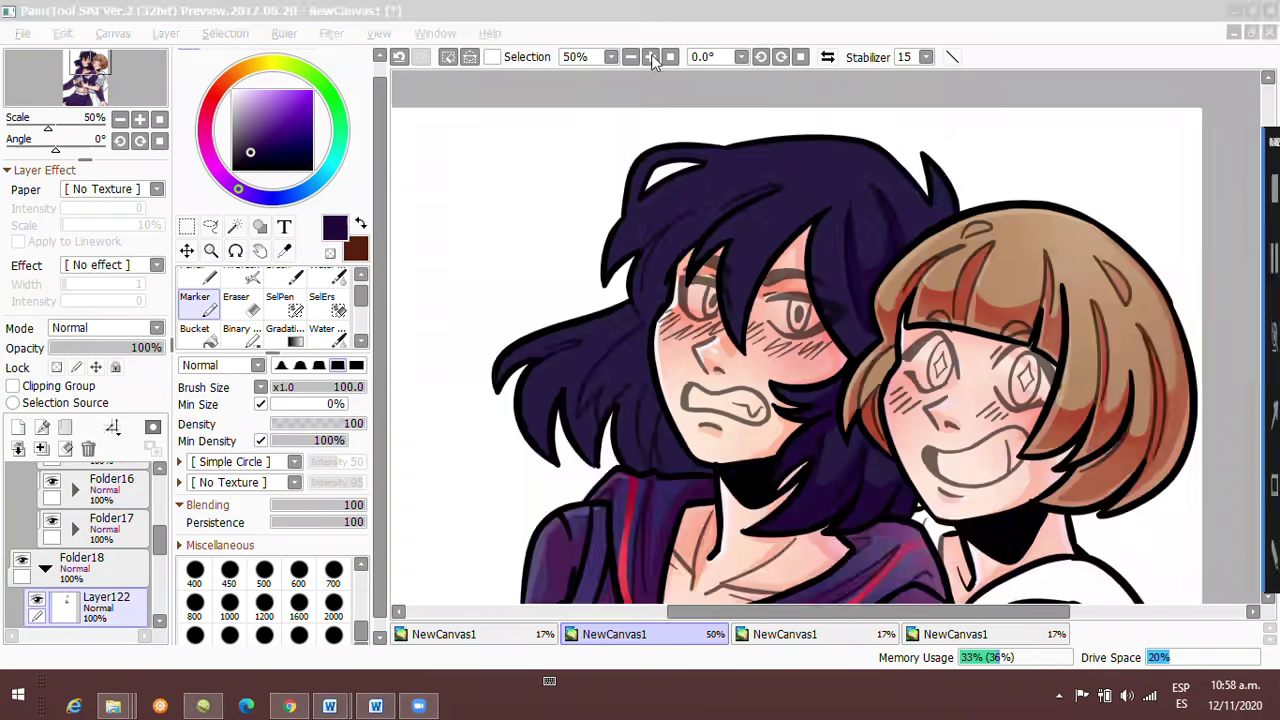
Paint dark purple shading through the first character's hair on Layer122 with the size 100 Marker, cleaning it with the size 9 Eraser.
{"action": "left_click", "coordinate": [650, 57]}
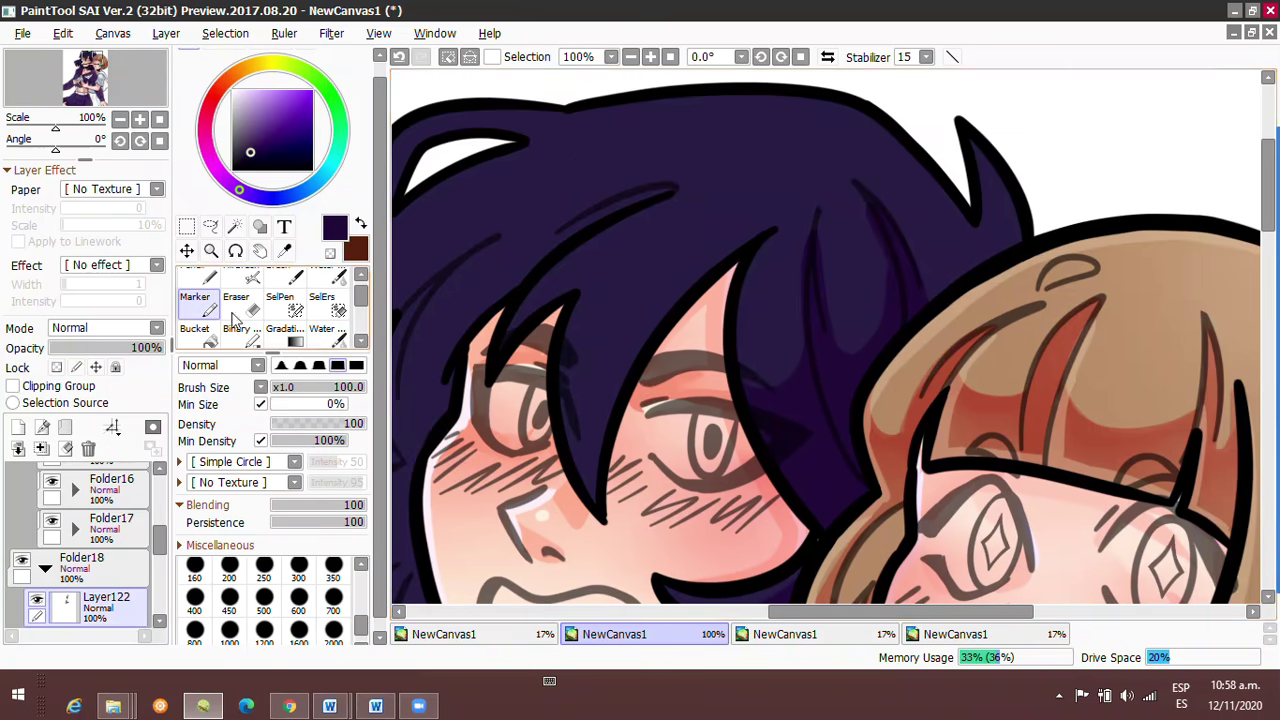
{"action": "scroll", "coordinate": [860, 206], "scroll_direction": "up", "scroll_amount": 1}
{"action": "scroll", "coordinate": [860, 206], "scroll_direction": "left", "scroll_amount": 3}
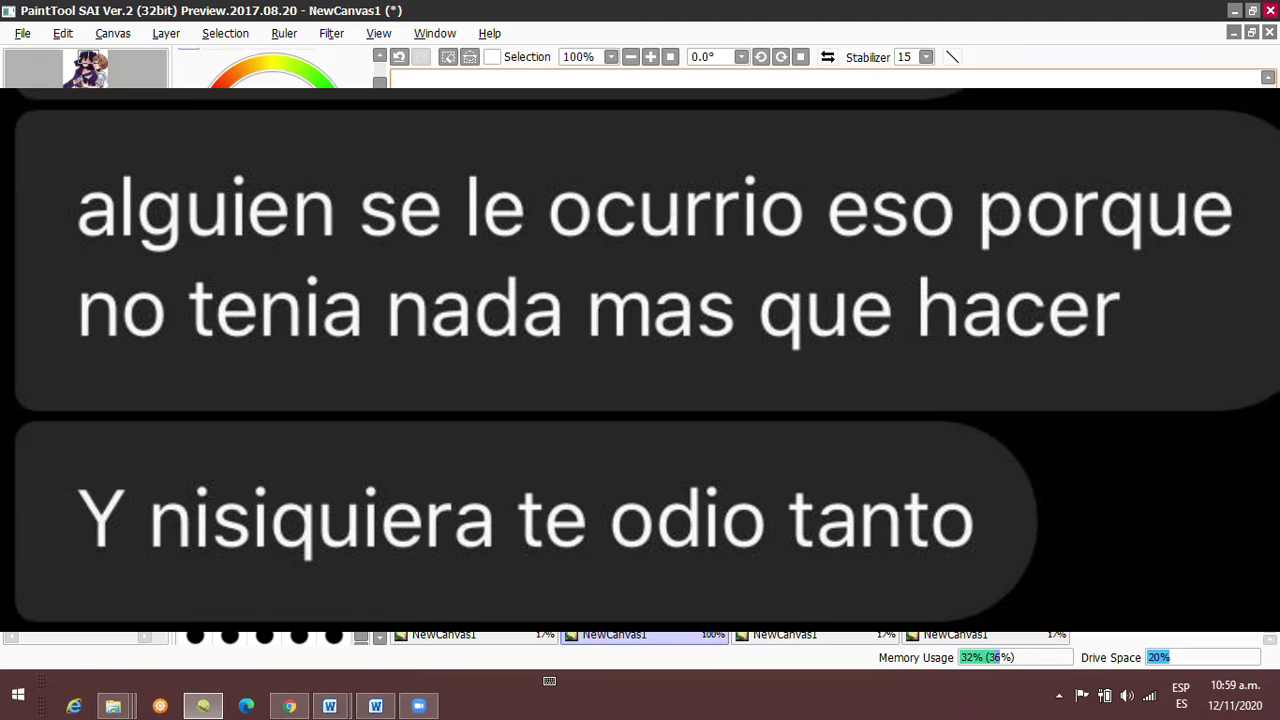
{"action": "scroll", "coordinate": [830, 350], "scroll_direction": "down", "scroll_amount": 1}
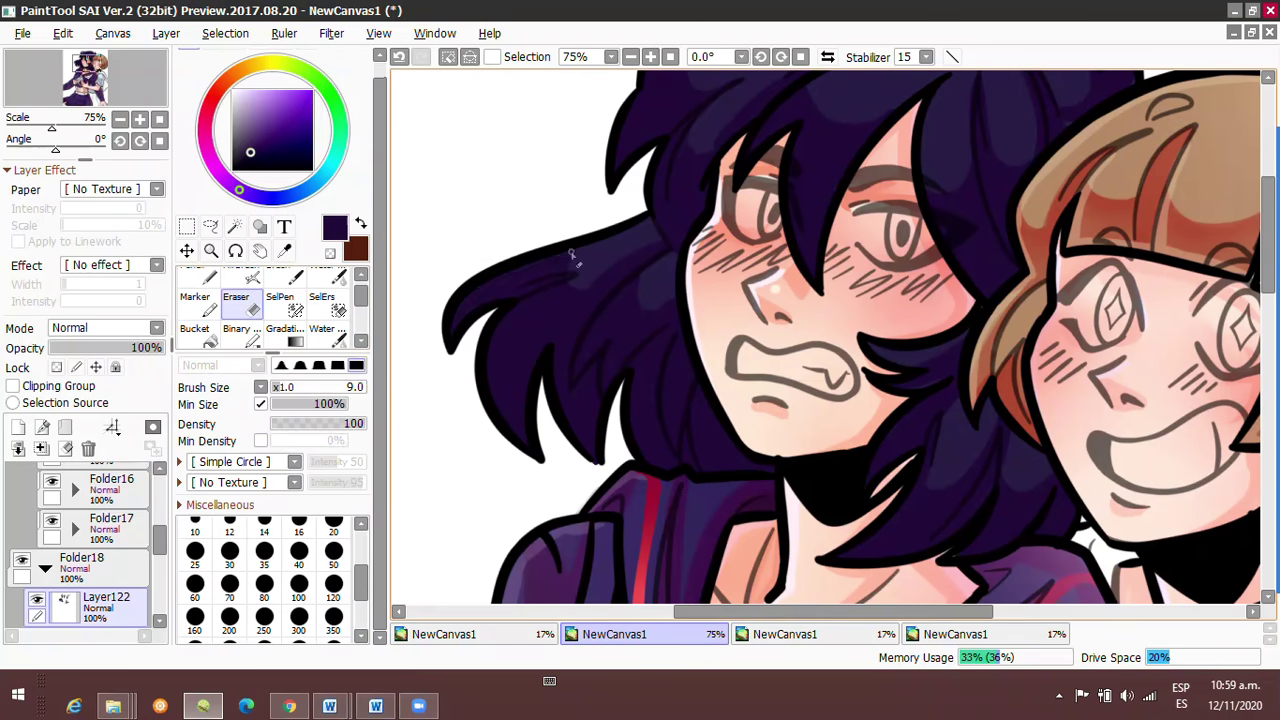
{"action": "scroll", "coordinate": [848, 213], "scroll_direction": "down", "scroll_amount": 2}
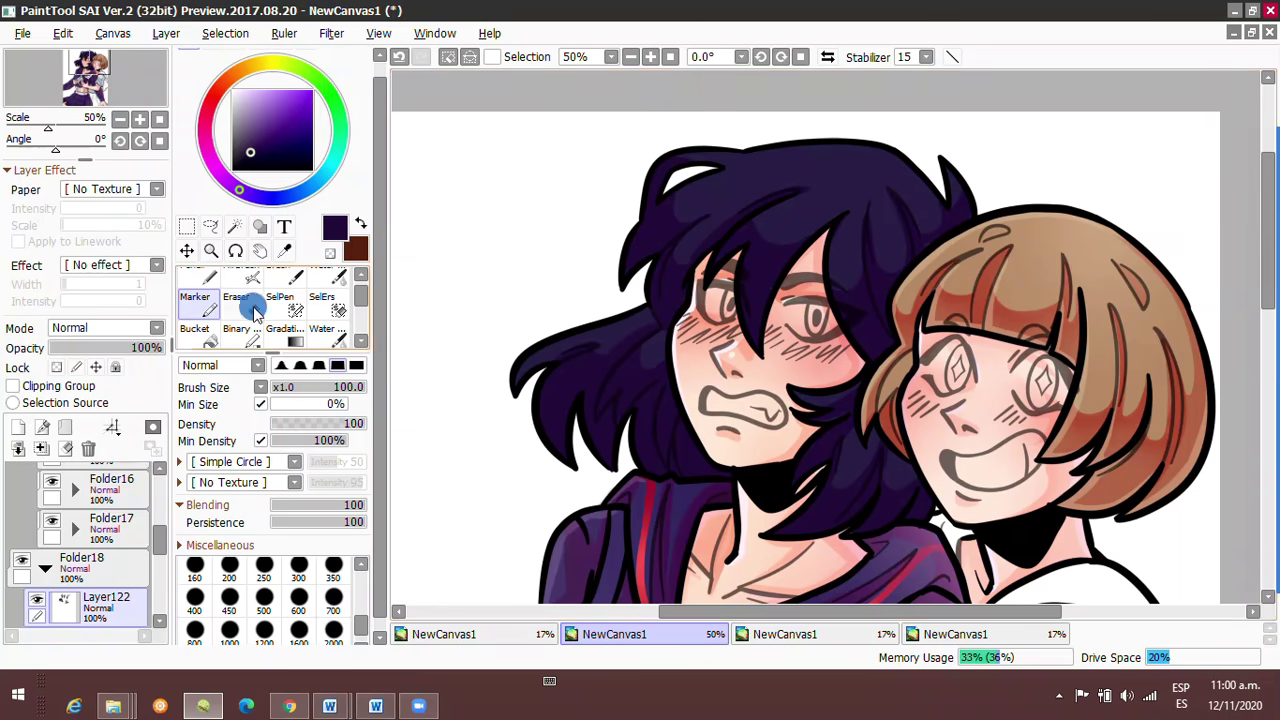
Add Layer123 and deepen the first character's hair shadows with a darker navy-purple using the size 100 Marker.
{"action": "key", "text": "ctrl+shift+n"}
{"action": "left_click_drag", "start_coordinate": [524, 395], "coordinate": [478, 347]}
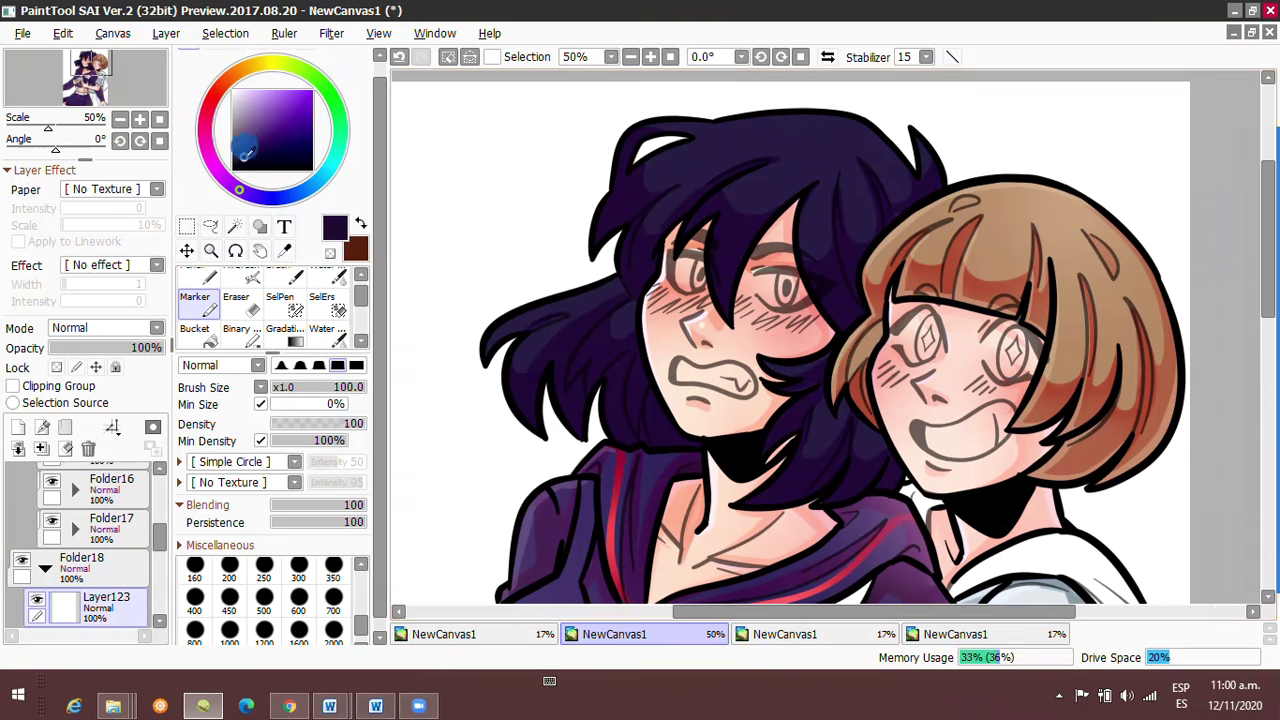
{"action": "left_click_drag", "start_coordinate": [651, 398], "coordinate": [560, 365]}
{"action": "scroll", "coordinate": [748, 214], "scroll_direction": "up", "scroll_amount": 2}
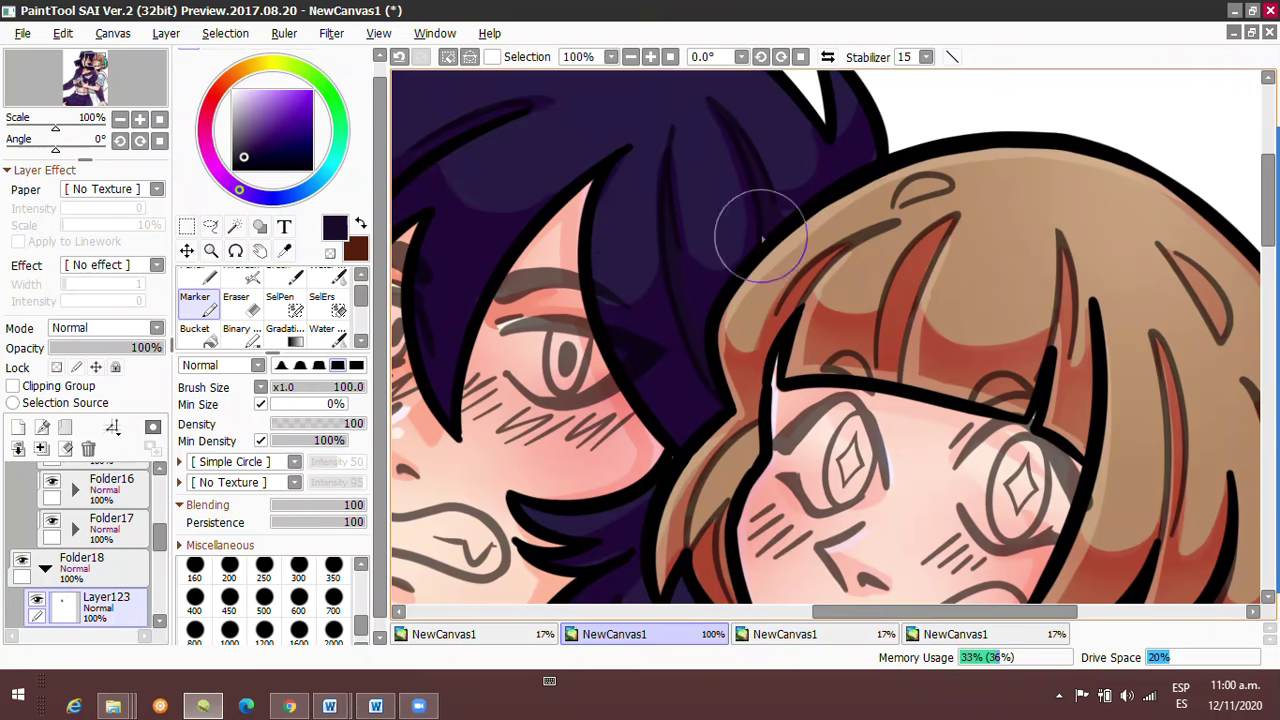
{"action": "scroll", "coordinate": [676, 458], "scroll_direction": "down", "scroll_amount": 2}
{"action": "scroll", "coordinate": [548, 318], "scroll_direction": "up", "scroll_amount": 1}
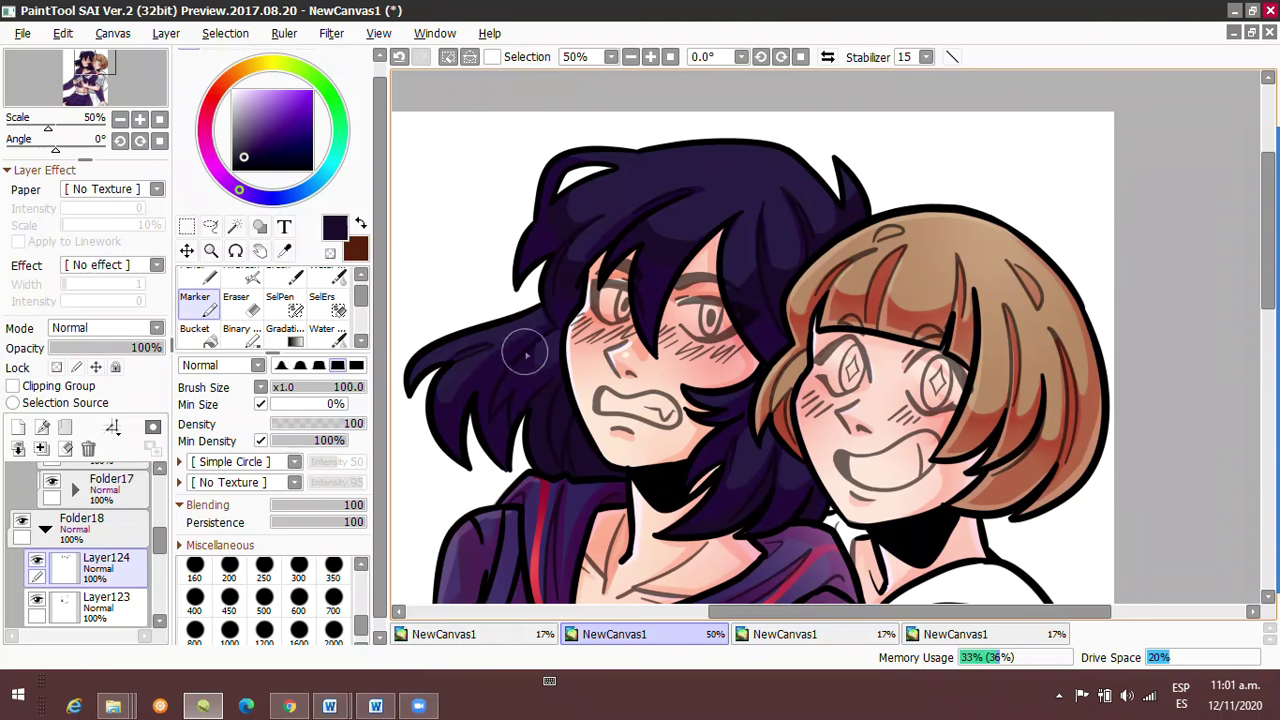
Add Layer125 and paint medium purple highlights along the crown of the dark hair, trimming them with the size 30 Eraser.
{"action": "key", "text": "b"}
{"action": "scroll", "coordinate": [815, 95], "scroll_direction": "left", "scroll_amount": 1}
{"action": "key", "text": "ctrl+shift+n"}
{"action": "left_click", "coordinate": [596, 315], "text": "alt"}
{"action": "key", "text": "n"}
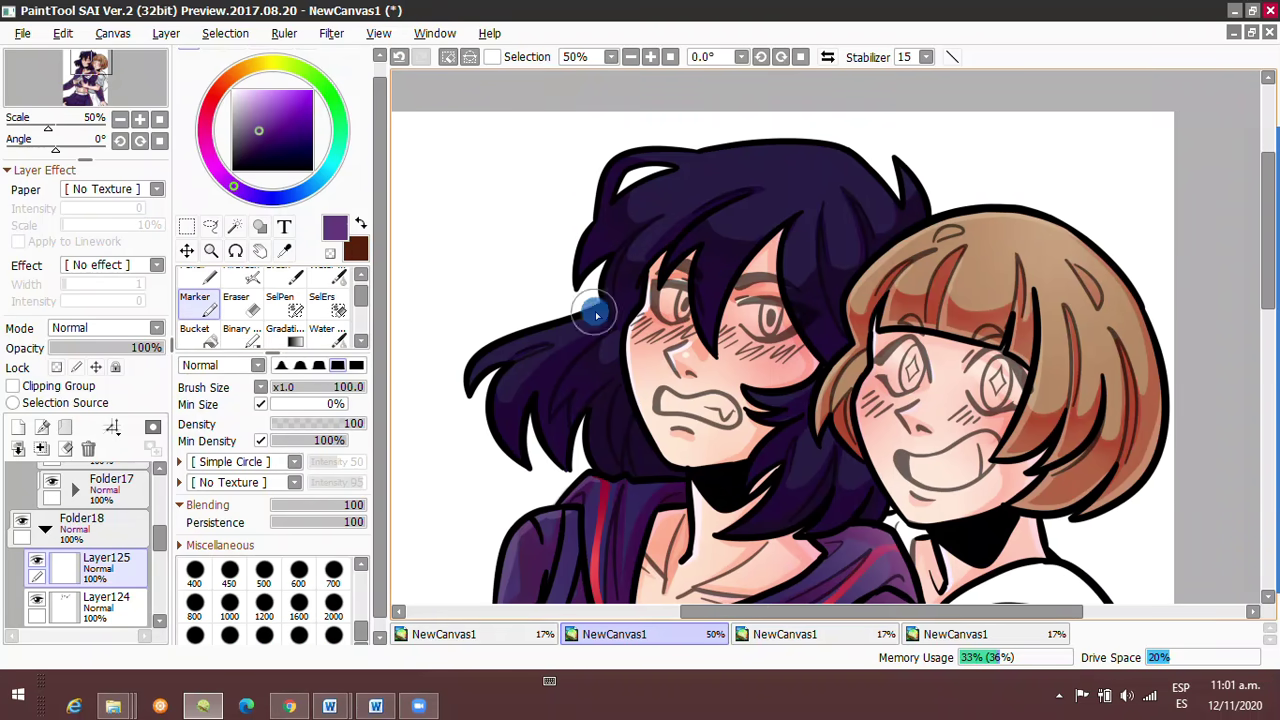
{"action": "key", "text": "e"}
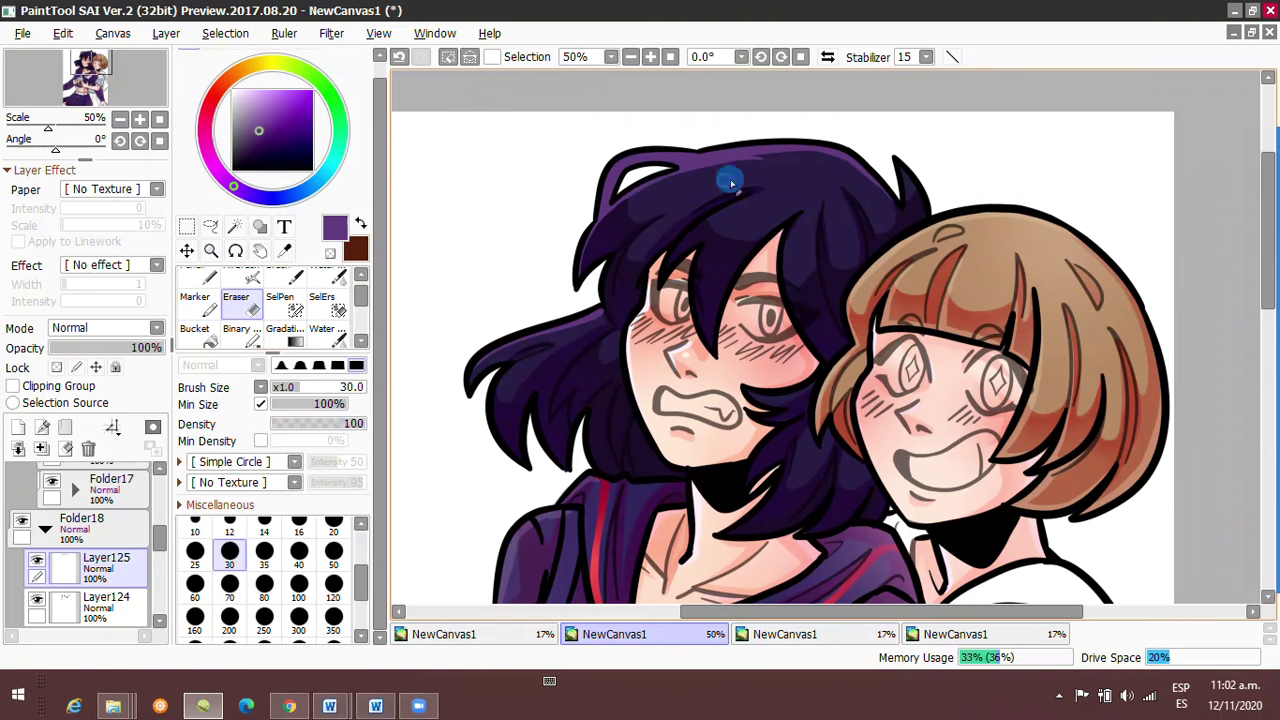
{"action": "key", "text": "n"}
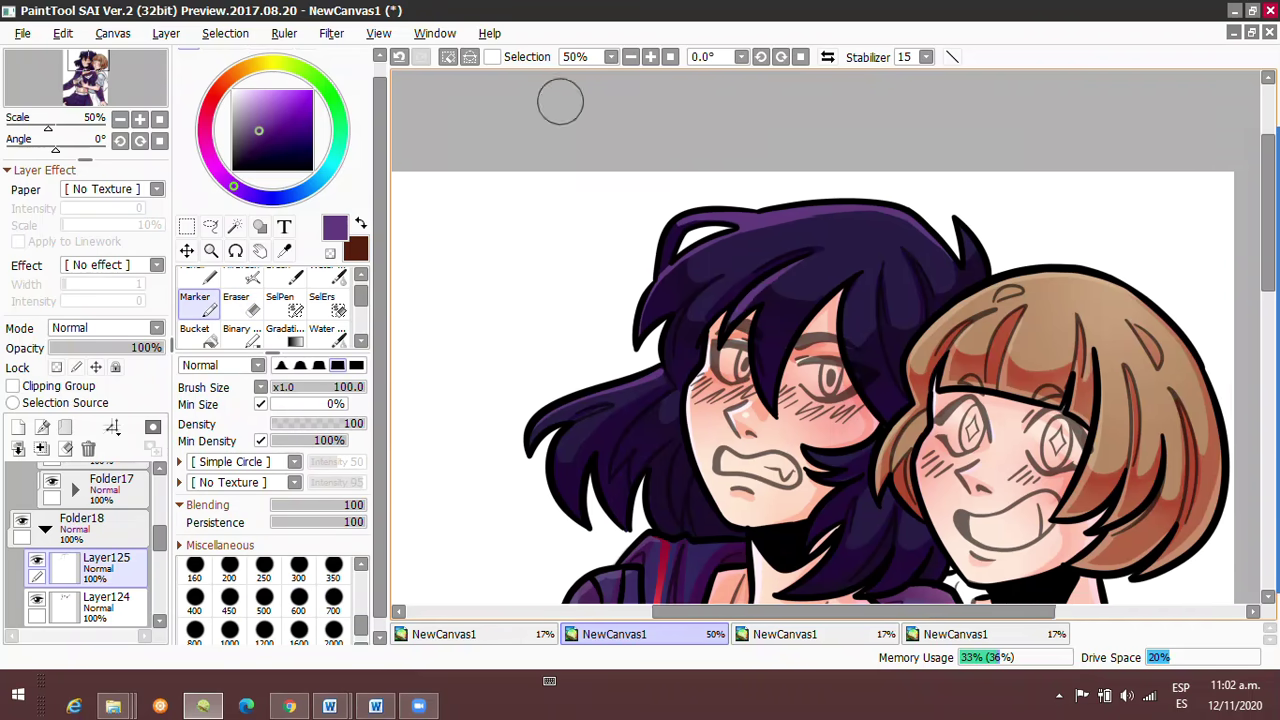
Extend the purple highlights along the dark hair's bangs and lower locks, and set Layer125's opacity to 81%.
{"action": "scroll", "coordinate": [560, 103], "scroll_direction": "up", "scroll_amount": 2}
{"action": "scroll", "coordinate": [570, 383], "scroll_direction": "left", "scroll_amount": 1}
{"action": "scroll", "coordinate": [586, 244], "scroll_direction": "down", "scroll_amount": 5}
{"action": "scroll", "coordinate": [586, 244], "scroll_direction": "left", "scroll_amount": 3}
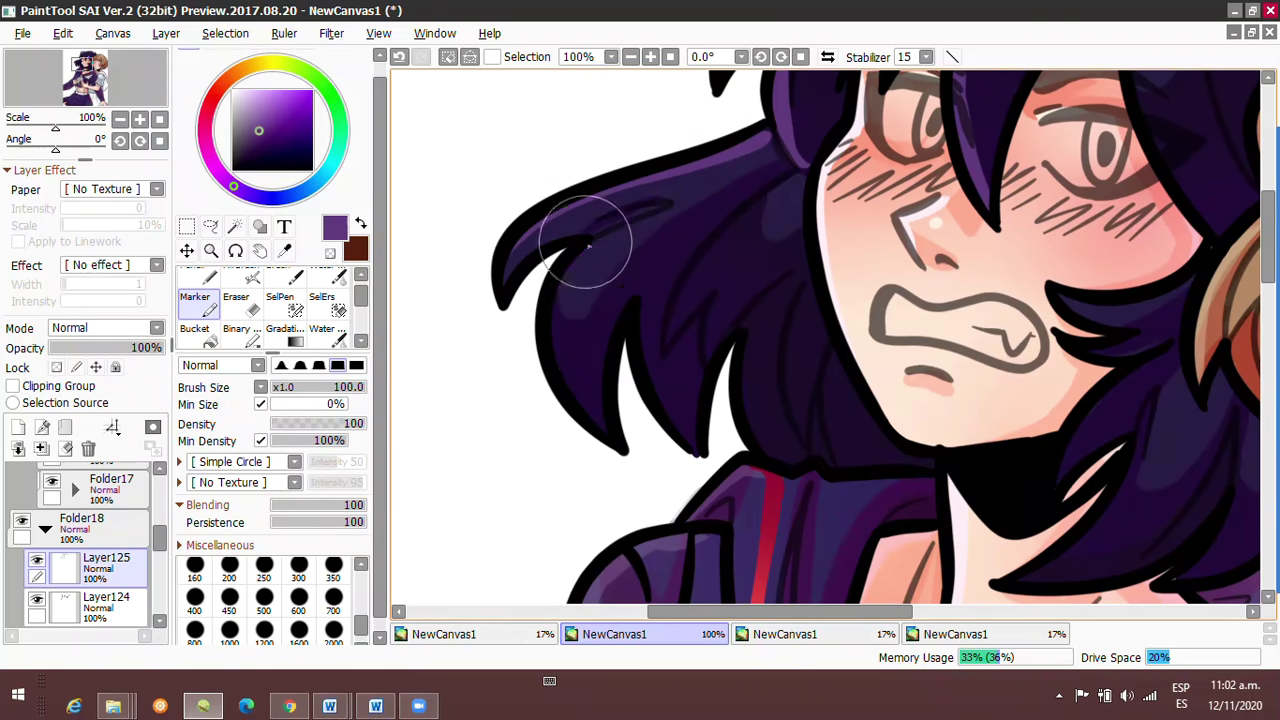
{"action": "left_click_drag", "start_coordinate": [565, 292], "coordinate": [596, 418]}
{"action": "scroll", "coordinate": [700, 330], "scroll_direction": "right", "scroll_amount": 5}
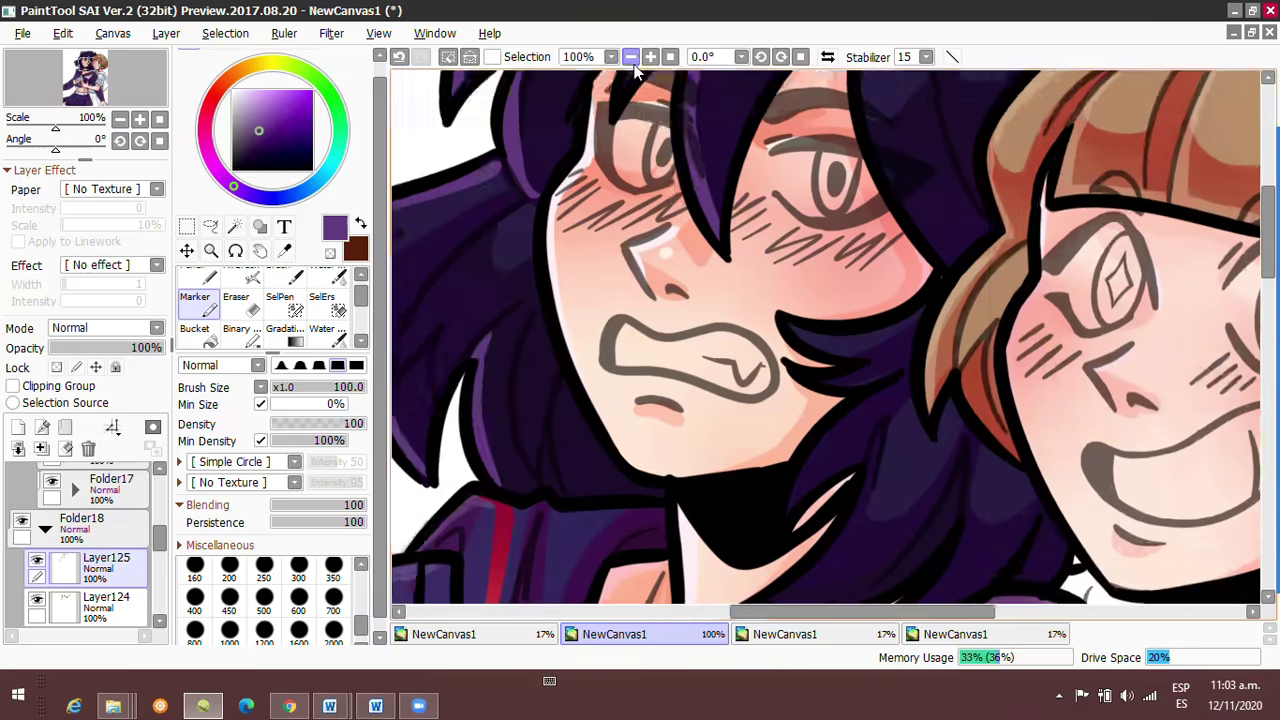
{"action": "scroll", "coordinate": [829, 329], "scroll_direction": "down", "scroll_amount": 1}
{"action": "scroll", "coordinate": [827, 310], "scroll_direction": "left", "scroll_amount": 2}
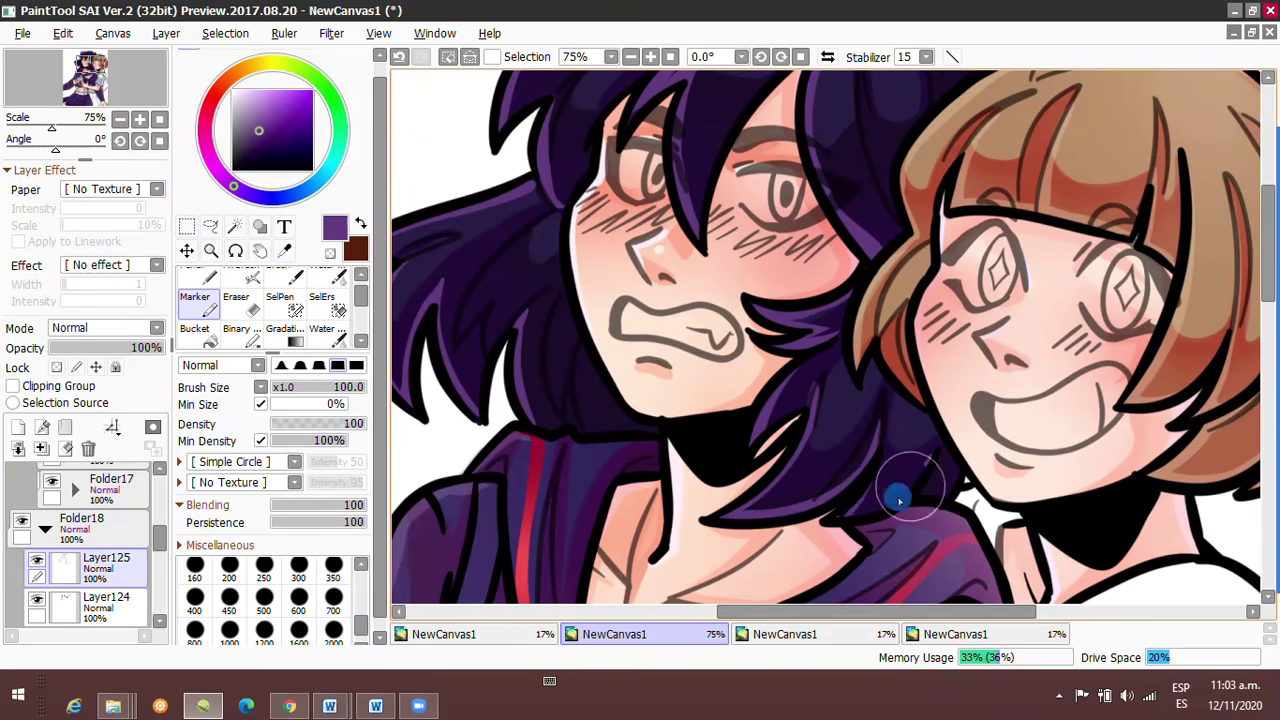
{"action": "scroll", "coordinate": [899, 500], "scroll_direction": "up", "scroll_amount": 3}
{"action": "scroll", "coordinate": [600, 314], "scroll_direction": "up", "scroll_amount": 1}
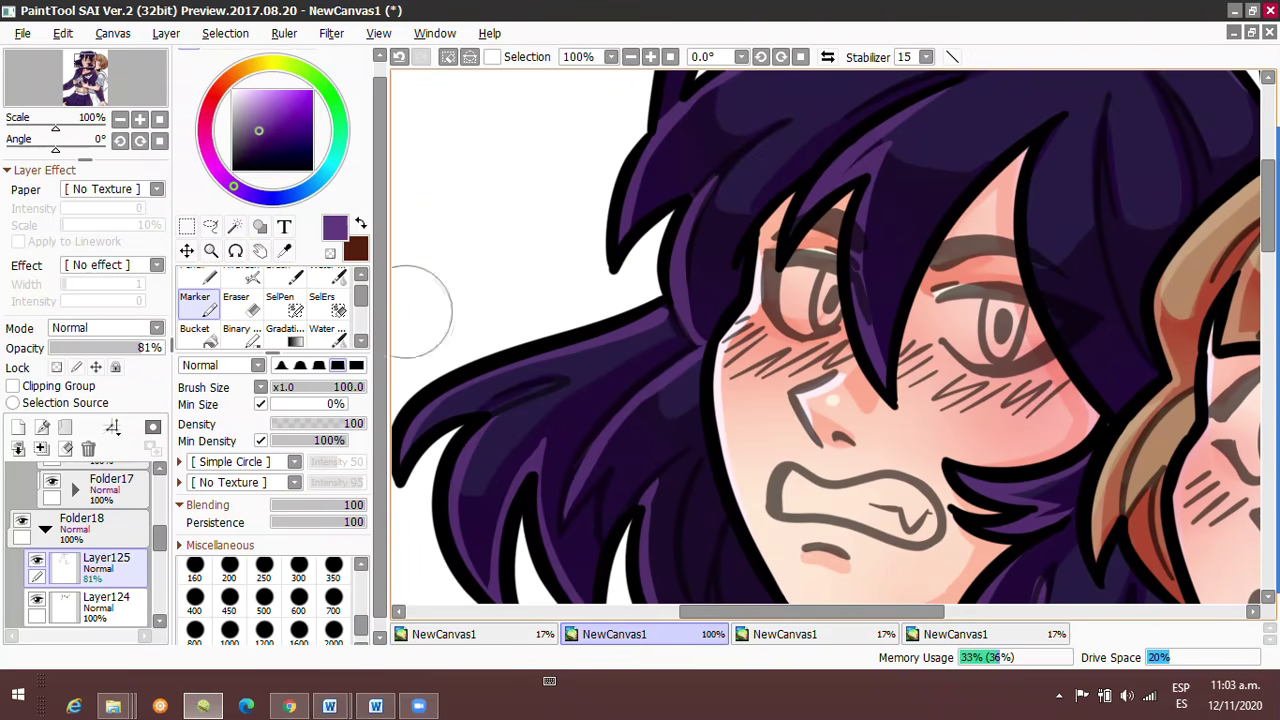
Add Layer126 and paint a bright red streak in the dark hair beside the first character's eye with the size 100 Marker.
{"action": "left_click", "coordinate": [631, 57]}
{"action": "left_click", "coordinate": [650, 57]}
{"action": "left_click", "coordinate": [18, 427]}
{"action": "left_click_drag", "start_coordinate": [815, 215], "coordinate": [855, 300]}
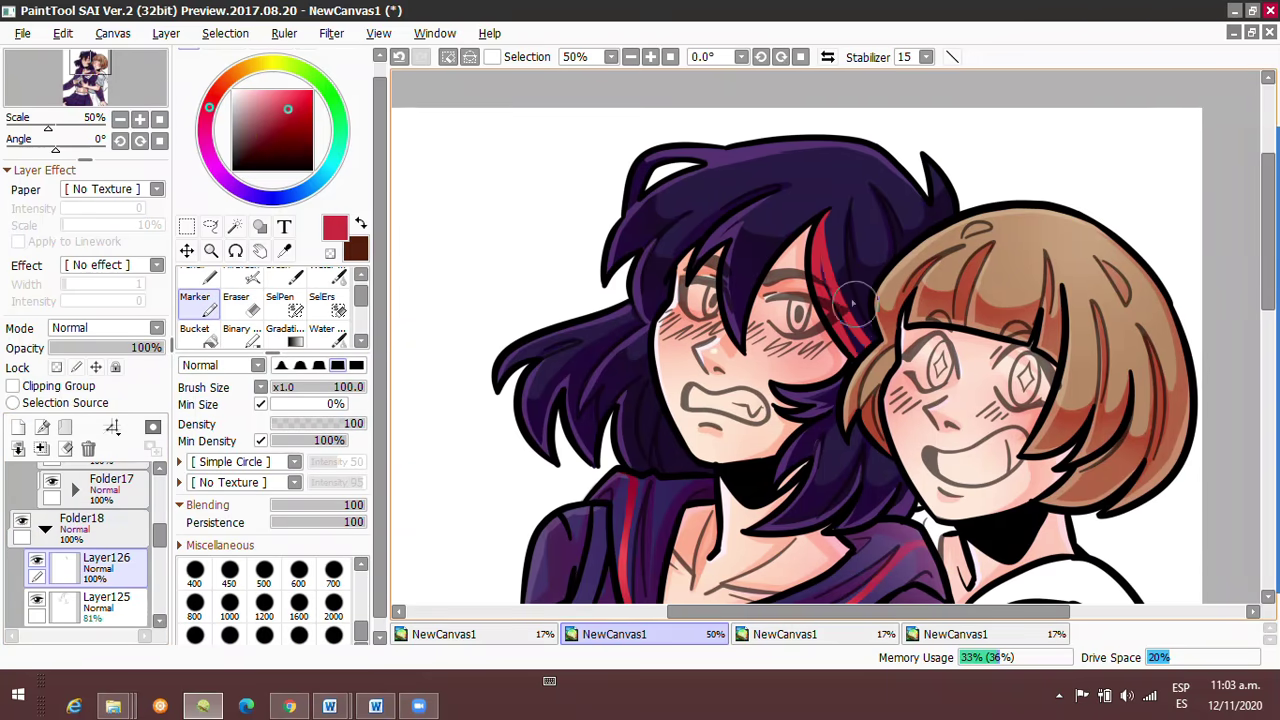
{"action": "scroll", "coordinate": [800, 250], "scroll_direction": "right", "scroll_amount": 1}
Shade the red hair streak with dark crimson on a new clipped layer, blending it softly.
{"action": "left_click", "coordinate": [18, 427]}
{"action": "left_click", "coordinate": [12, 386]}
{"action": "left_click", "coordinate": [208, 155]}
{"action": "left_click", "coordinate": [309, 125]}
Add clipped Layer128, highlight the red streak in light pink with the size 61 Marker, and set the layer's opacity to 38%.
{"action": "left_click", "coordinate": [18, 427]}
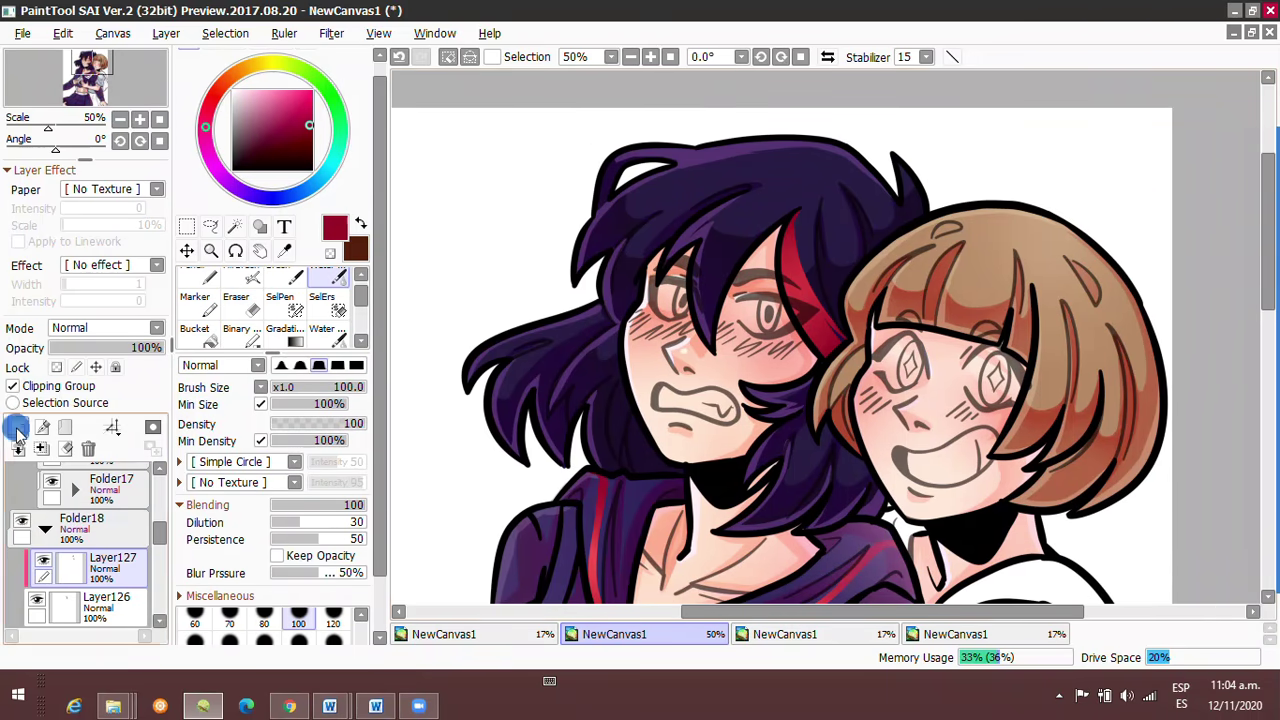
{"action": "left_click", "coordinate": [809, 286], "text": "alt"}
{"action": "scroll", "coordinate": [809, 271], "scroll_direction": "up", "scroll_amount": 2}
{"action": "left_click", "coordinate": [716, 365], "text": "alt"}
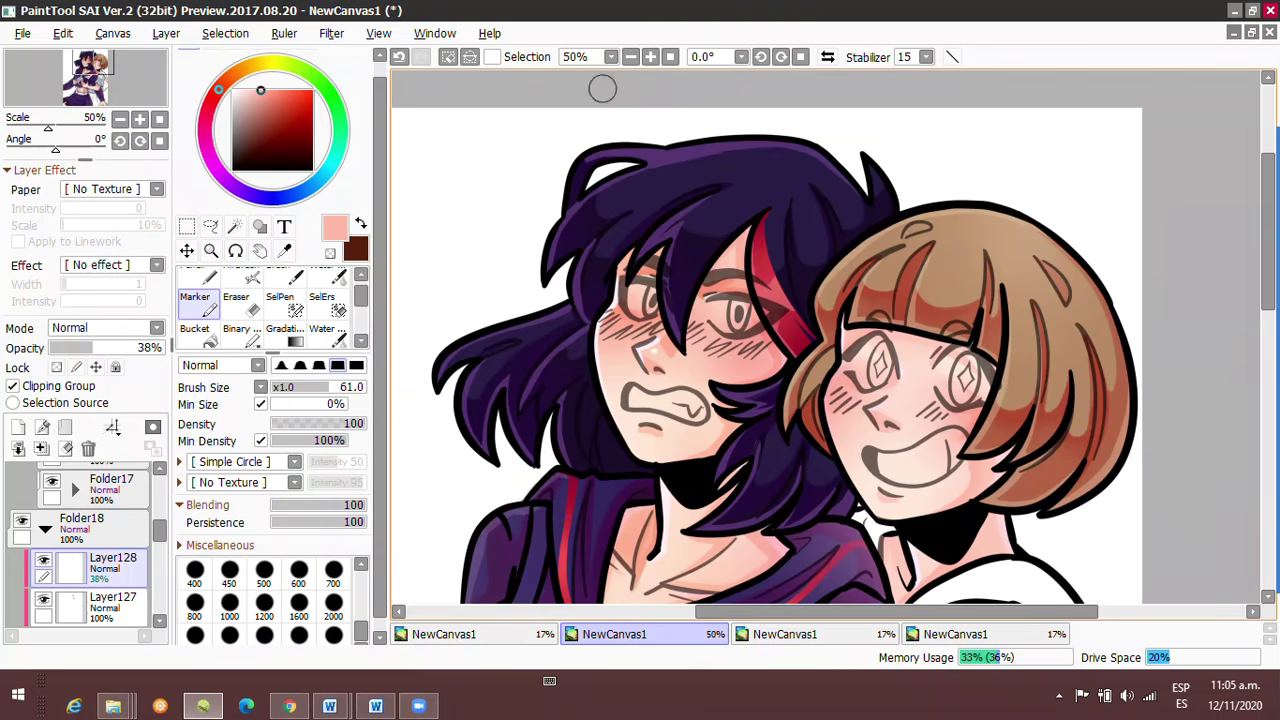
Select the uncoloured neckerchief, chest panel, straps, belt, and the second character's collar and skirt from lineart Layer44 with the Magic Wand.
{"action": "scroll", "coordinate": [90, 540], "scroll_direction": "down", "scroll_amount": 3}
{"action": "left_click", "coordinate": [37, 537]}
{"action": "left_click", "coordinate": [37, 537]}
{"action": "left_click", "coordinate": [100, 505]}
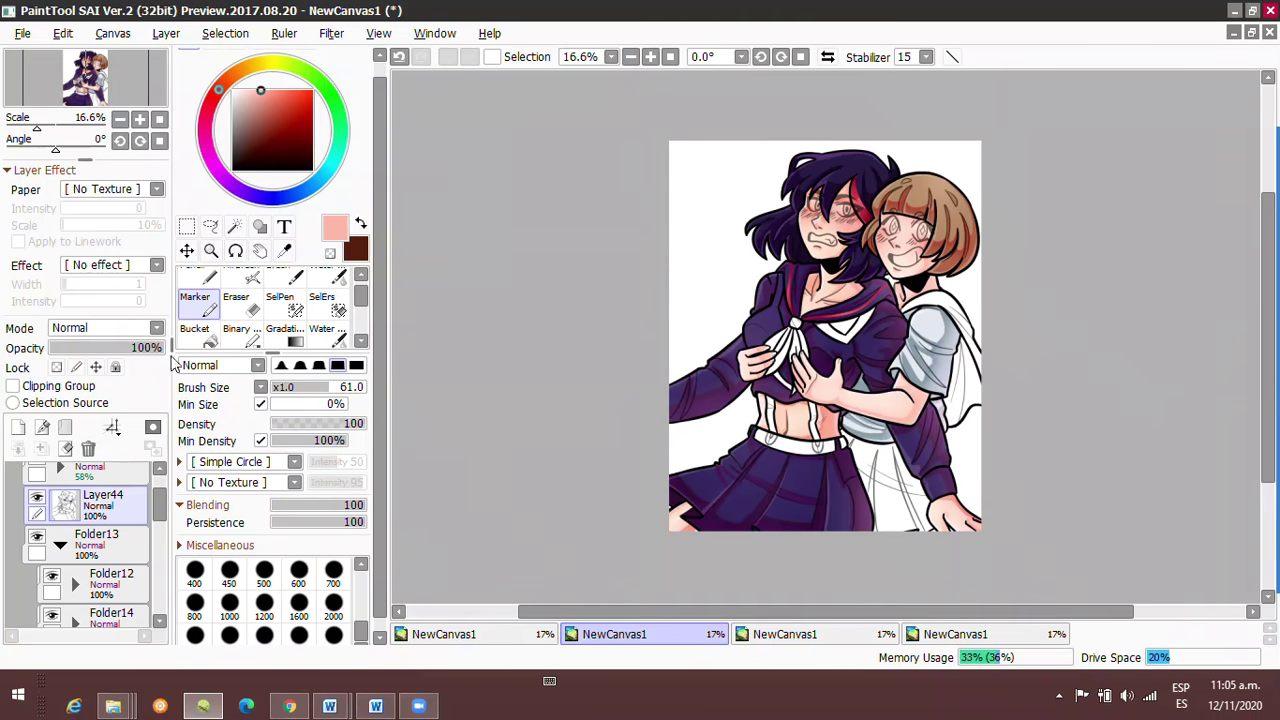
{"action": "left_click", "coordinate": [234, 226]}
{"action": "scroll", "coordinate": [940, 290], "scroll_direction": "up", "scroll_amount": 4}
{"action": "mouse_move", "coordinate": [560, 400]}
{"action": "left_mouse_down"}
{"action": "mouse_move", "coordinate": [1071, 351]}
{"action": "mouse_move", "coordinate": [843, 151]}
{"action": "mouse_move", "coordinate": [800, 294]}
{"action": "mouse_move", "coordinate": [900, 340]}
{"action": "left_mouse_up"}
Refine the selection around the neckerchief, collar and chest areas with SelErs and SelPen.
{"action": "left_click", "coordinate": [322, 300]}
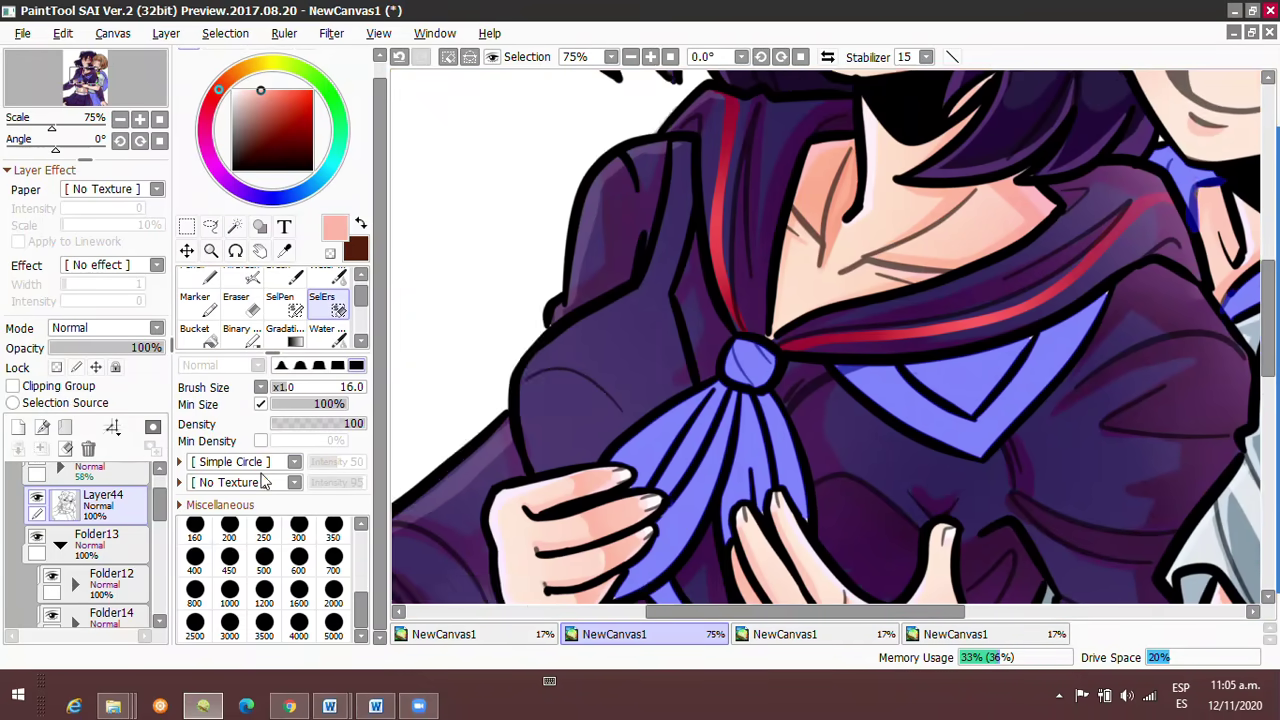
{"action": "left_click", "coordinate": [280, 300]}
{"action": "mouse_move", "coordinate": [765, 393]}
{"action": "left_mouse_down"}
{"action": "mouse_move", "coordinate": [745, 193]}
{"action": "mouse_move", "coordinate": [685, 5]}
{"action": "left_mouse_up"}
{"action": "scroll", "coordinate": [522, 492], "scroll_direction": "up", "scroll_amount": 5}
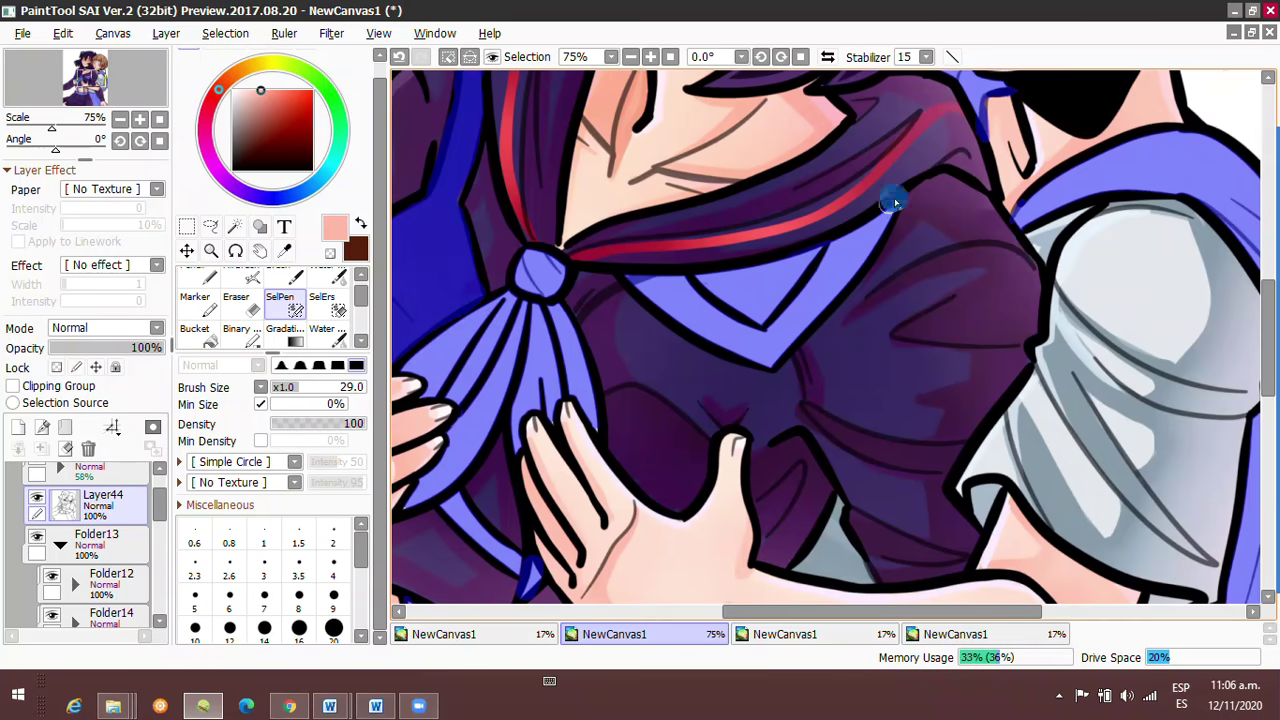
Add a layer below Folder14 and fill the first character's neckerchief red with the Bucket.
{"action": "left_click", "coordinate": [630, 57]}
{"action": "left_click", "coordinate": [630, 57]}
{"action": "scroll", "coordinate": [55, 540], "scroll_direction": "down", "scroll_amount": 2}
{"action": "left_click", "coordinate": [52, 528]}
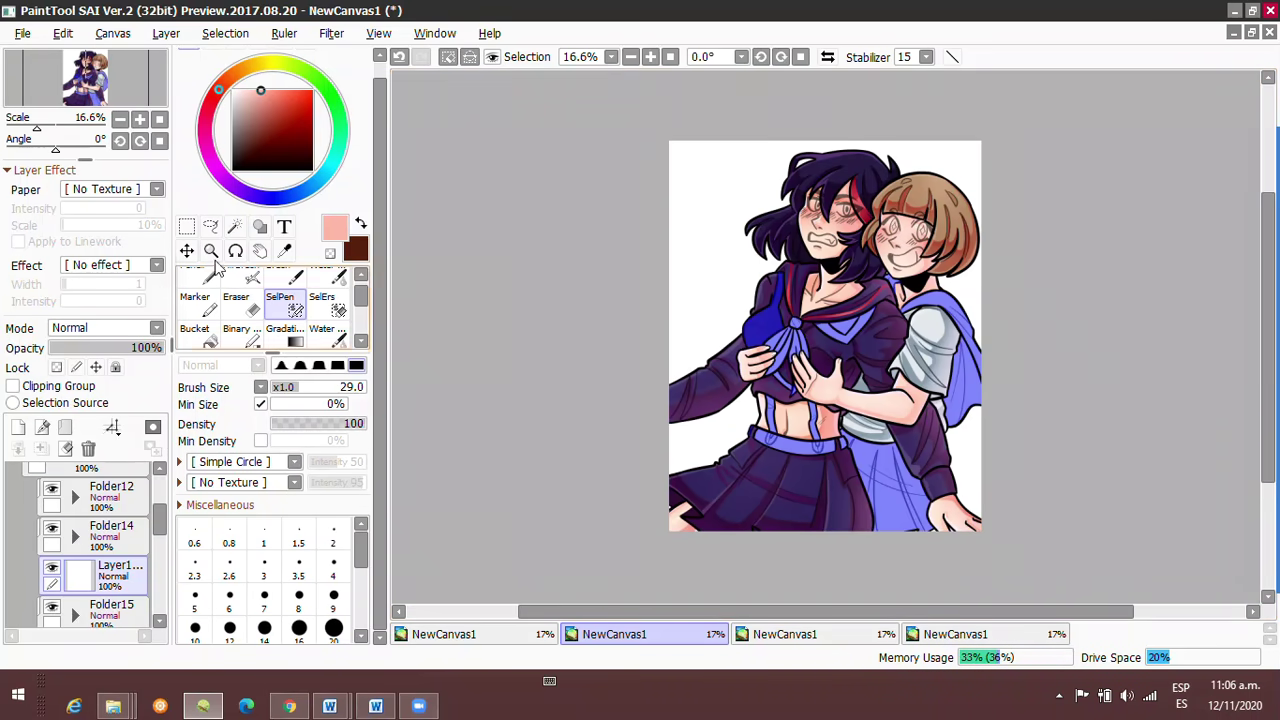
{"action": "left_click", "coordinate": [284, 250]}
{"action": "left_click", "coordinate": [830, 390]}
{"action": "left_click", "coordinate": [195, 330]}
{"action": "left_click", "coordinate": [253, 189]}
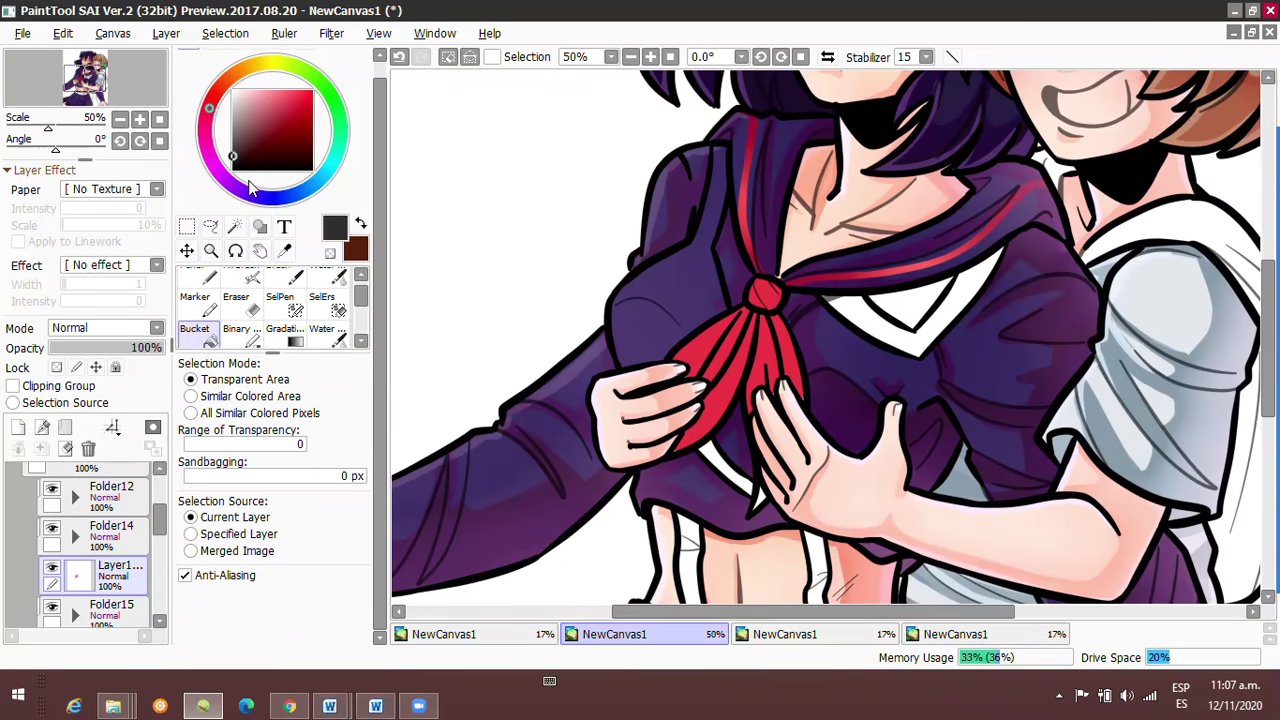
Fill the first character's strapped chest piece dark grey, and colour the V-shaped chest panel red-orange with a yellow centre.
{"action": "left_click", "coordinate": [665, 290]}
{"action": "left_click_drag", "start_coordinate": [800, 350], "coordinate": [740, 322]}
{"action": "left_click", "coordinate": [810, 285]}
{"action": "left_click", "coordinate": [275, 130]}
{"action": "left_click", "coordinate": [195, 297]}
{"action": "mouse_move", "coordinate": [790, 265]}
{"action": "left_mouse_down"}
{"action": "mouse_move", "coordinate": [835, 285]}
{"action": "mouse_move", "coordinate": [910, 117]}
{"action": "left_mouse_up"}
Colour the first character's suspenders and belt near-black with the size 21 Marker and the Bucket.
{"action": "key", "text": "g"}
{"action": "key", "text": "b"}
{"action": "scroll", "coordinate": [677, 378], "scroll_direction": "down", "scroll_amount": 2}
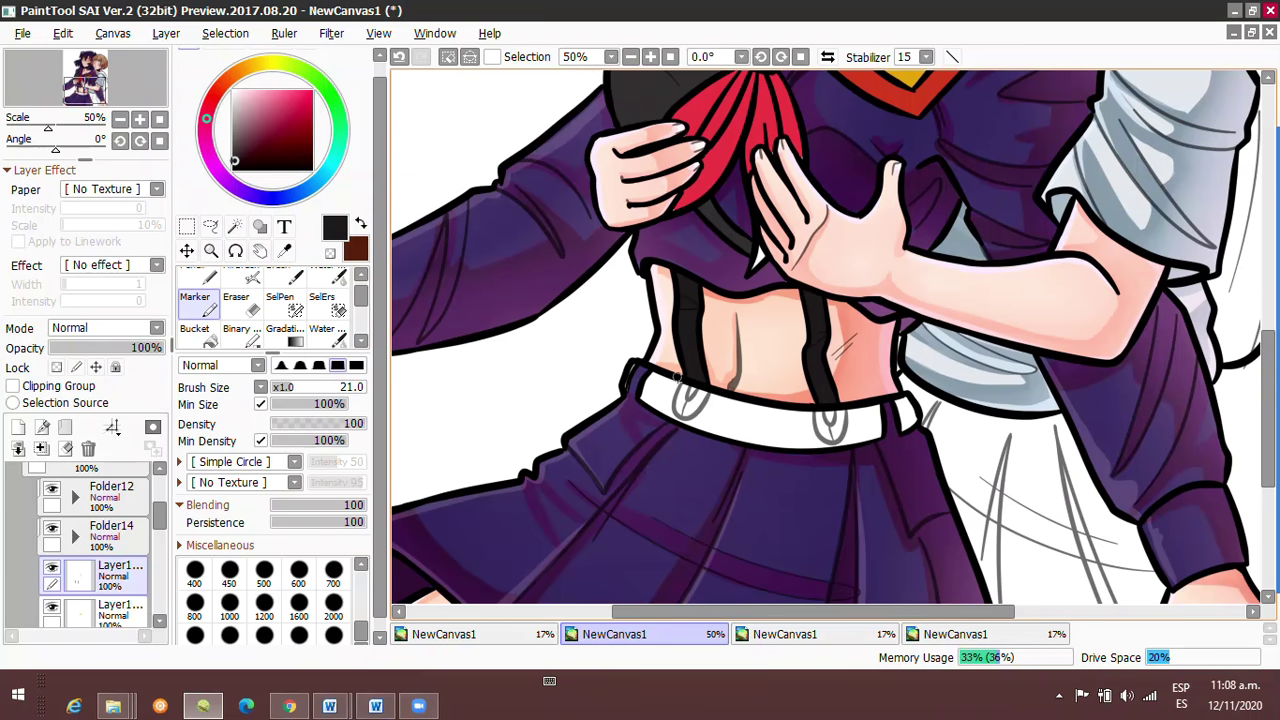
{"action": "key", "text": "g"}
{"action": "left_click", "coordinate": [835, 420]}
{"action": "scroll", "coordinate": [816, 424], "scroll_direction": "up", "scroll_amount": 2}
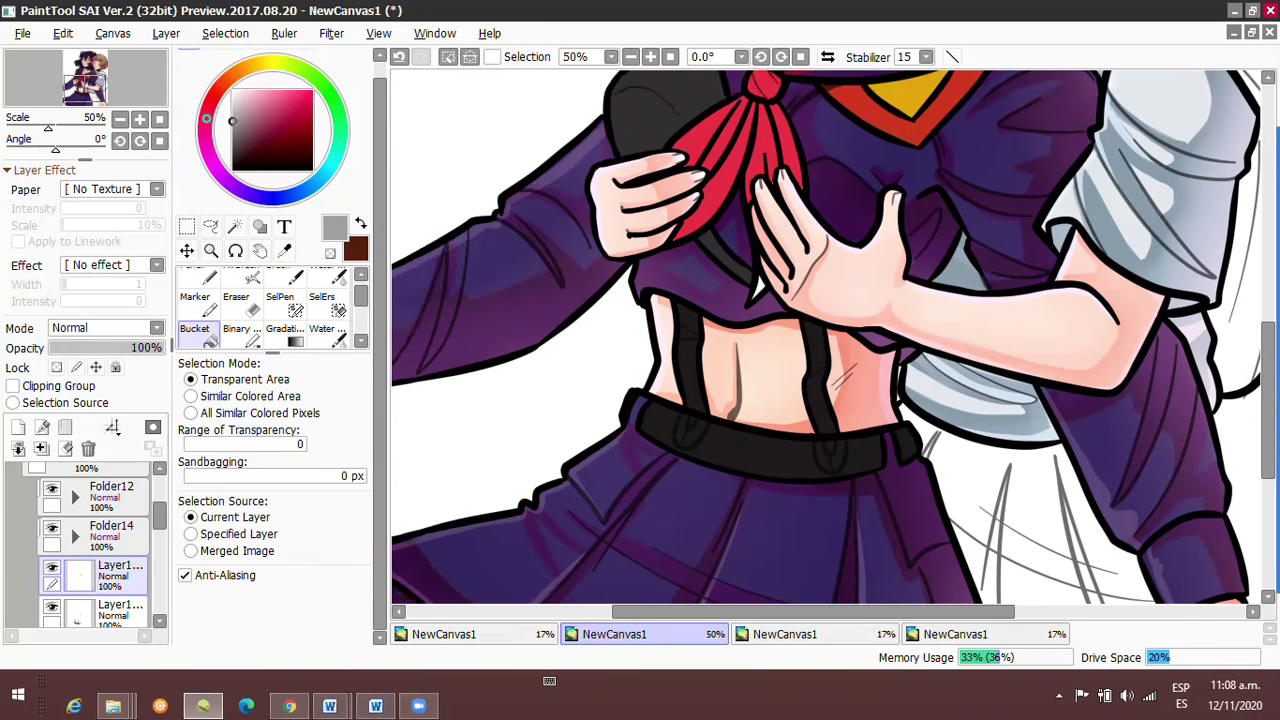
Paint the belt's buckle clips light grey on a new layer with the size 21 Marker.
{"action": "key", "text": "b"}
{"action": "left_click_drag", "start_coordinate": [808, 393], "coordinate": [850, 420]}
{"action": "scroll", "coordinate": [808, 400], "scroll_direction": "down", "scroll_amount": 1}
{"action": "left_click_drag", "start_coordinate": [640, 330], "coordinate": [666, 331]}
{"action": "scroll", "coordinate": [666, 331], "scroll_direction": "down", "scroll_amount": 3}
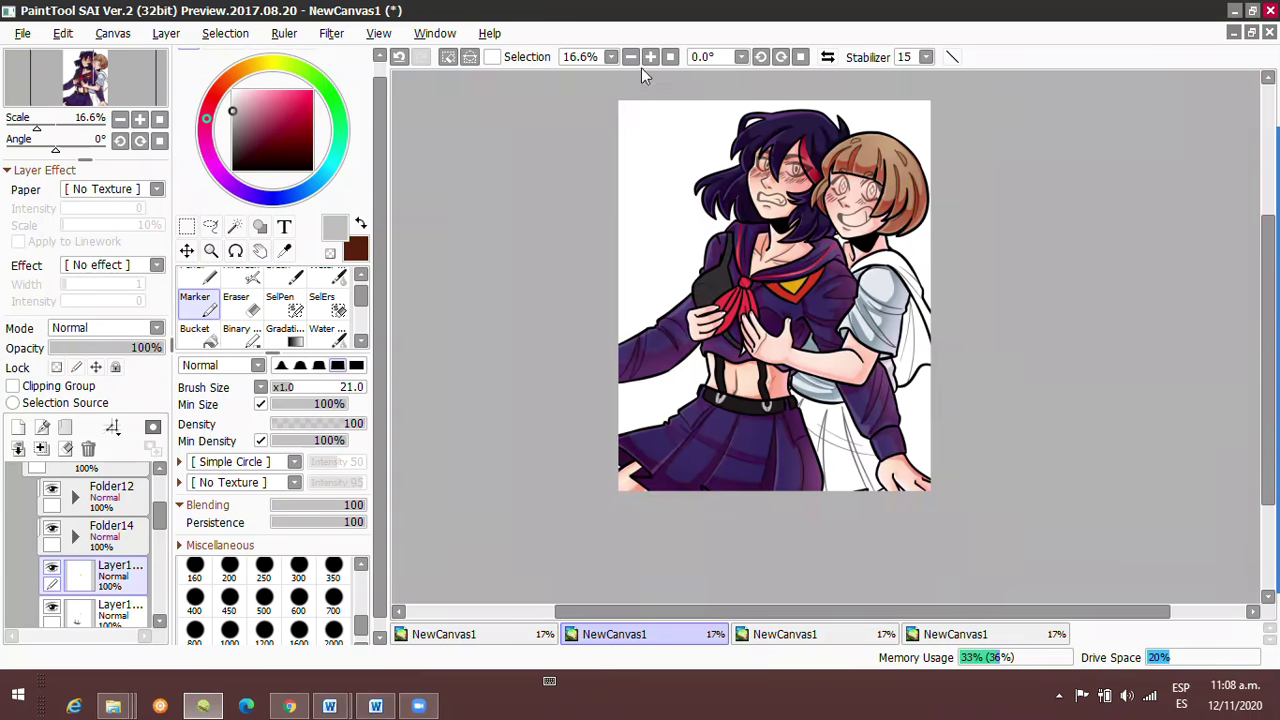
Fill the second character's skirt and sailor collar light blue with the Bucket on a layer below the other accessory colours.
{"action": "scroll", "coordinate": [55, 500], "scroll_direction": "down", "scroll_amount": 2}
{"action": "left_click", "coordinate": [900, 350], "text": "alt"}
{"action": "key", "text": "g"}
{"action": "left_click", "coordinate": [868, 475]}
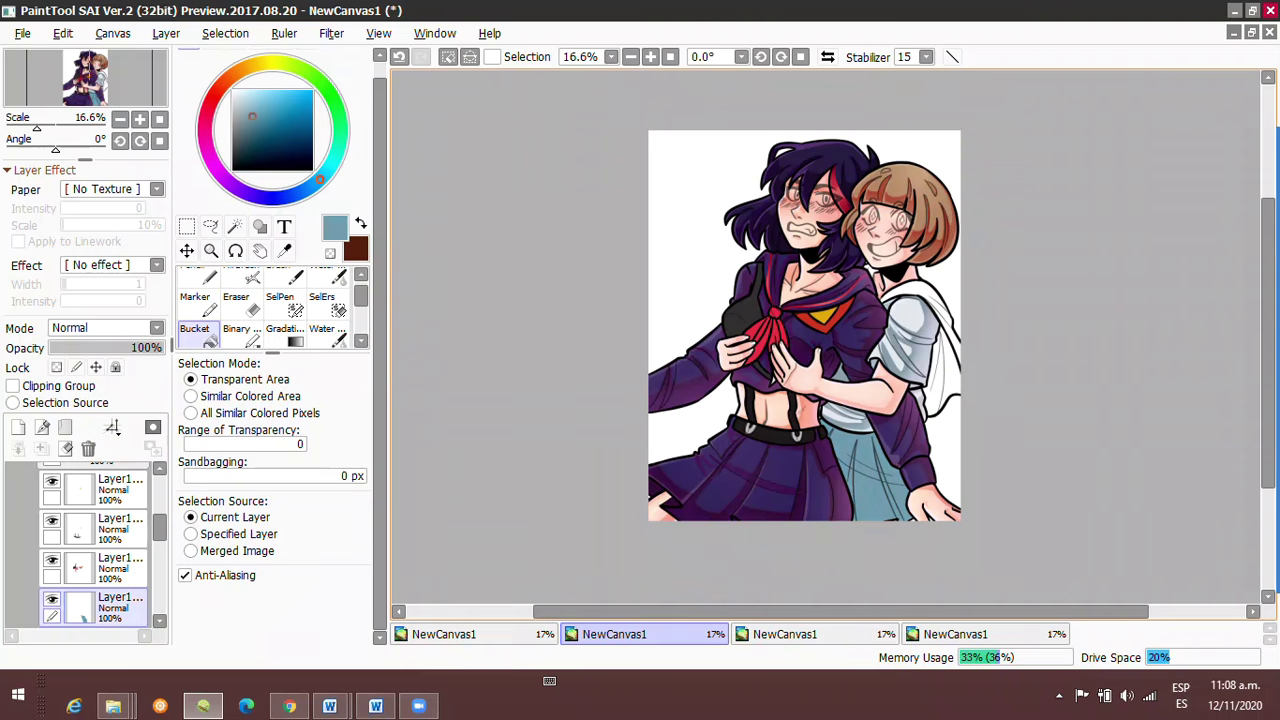
Shade the underside of the second character's sailor collar medium blue on a new layer with the Marker.
{"action": "left_click", "coordinate": [860, 300], "text": "alt"}
{"action": "key", "text": "b"}
{"action": "scroll", "coordinate": [845, 290], "scroll_direction": "up", "scroll_amount": 2}
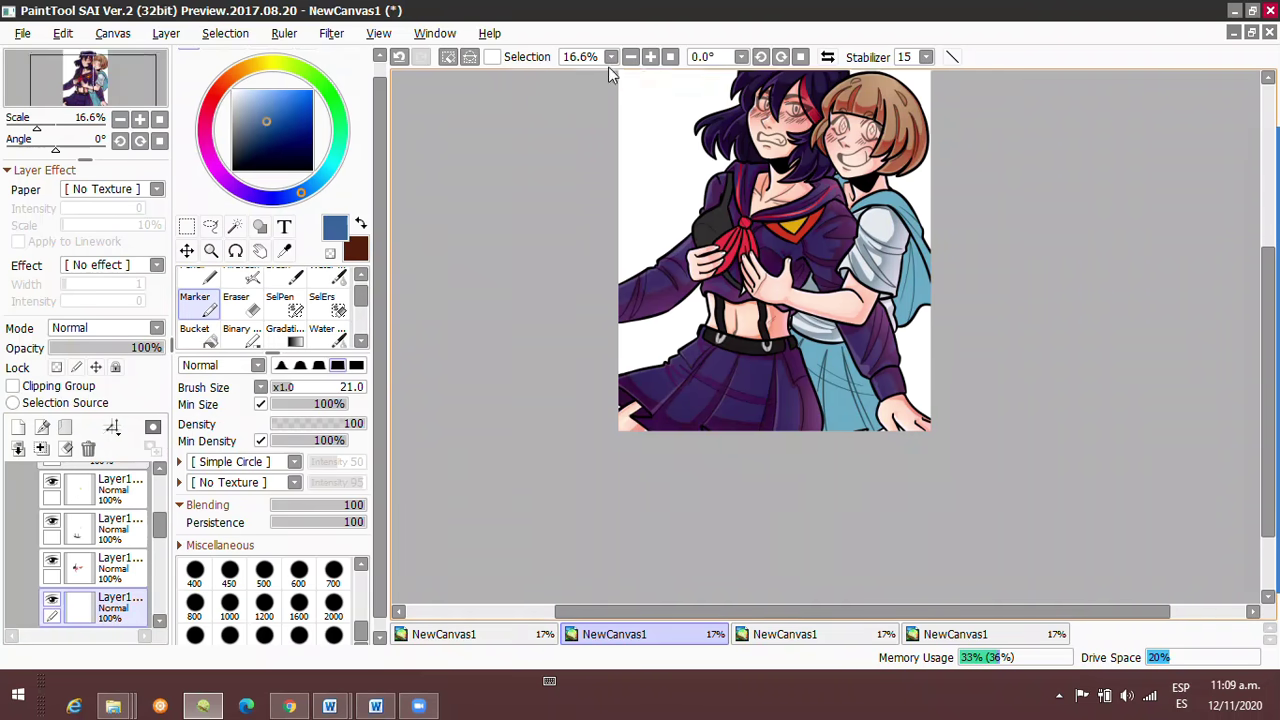
{"action": "left_click_drag", "start_coordinate": [880, 385], "coordinate": [845, 278]}
{"action": "left_click_drag", "start_coordinate": [908, 392], "coordinate": [848, 517]}
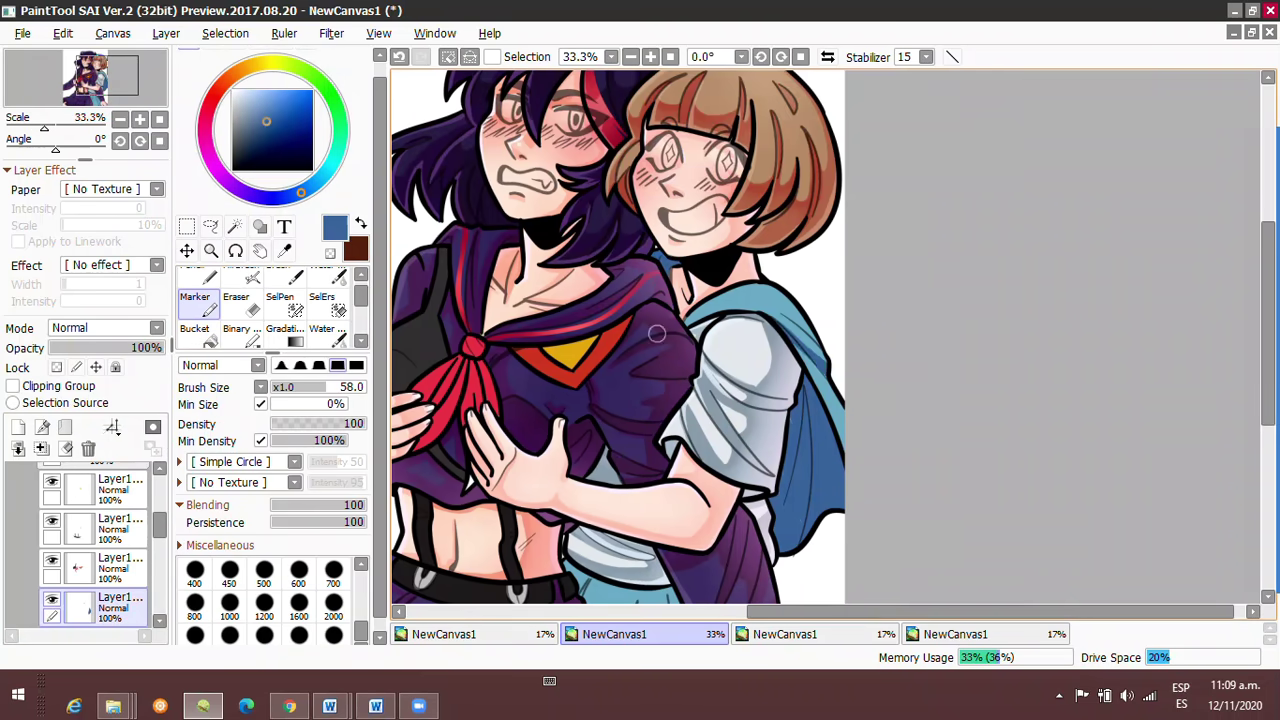
Paint medium blue shadows along the second character's skirt and collar folds with the size 90 Marker, and soften them by blending.
{"action": "scroll", "coordinate": [641, 198], "scroll_direction": "down", "scroll_amount": 3}
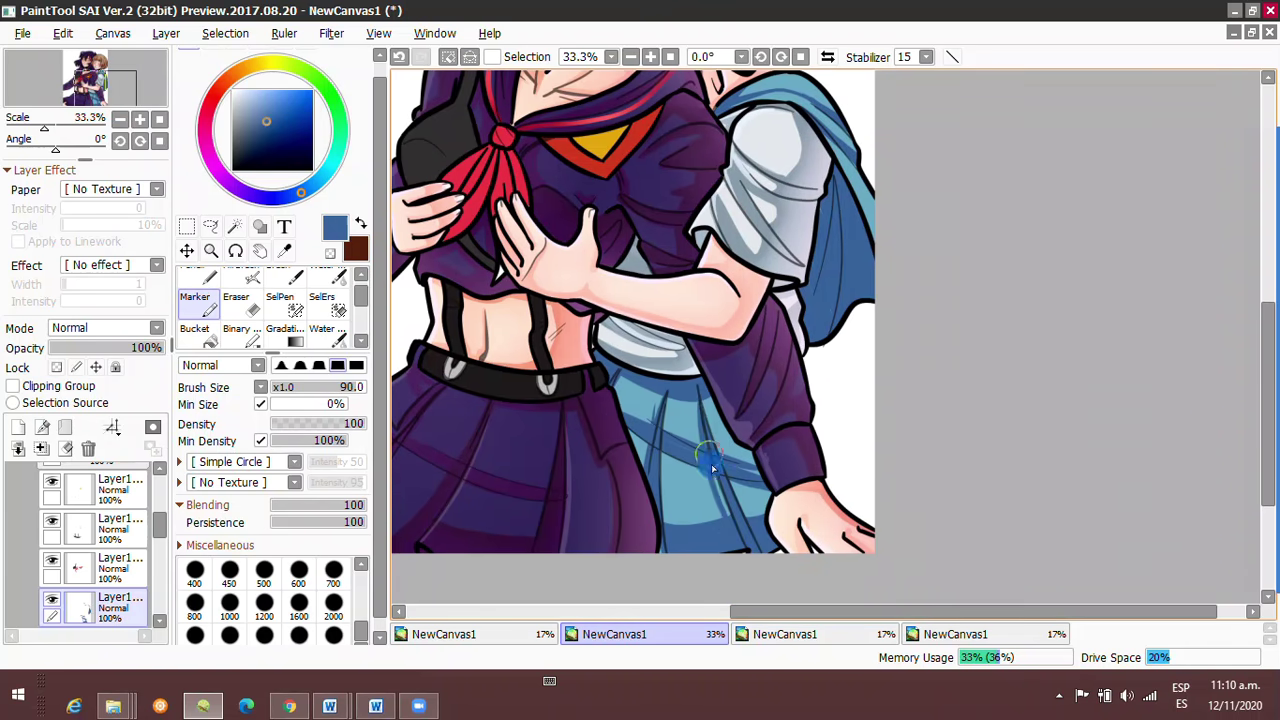
{"action": "left_click_drag", "start_coordinate": [160, 347], "coordinate": [112, 345]}
{"action": "key", "text": "ctrl+z"}
{"action": "scroll", "coordinate": [727, 391], "scroll_direction": "up", "scroll_amount": 3}
{"action": "scroll", "coordinate": [748, 533], "scroll_direction": "down", "scroll_amount": 1}
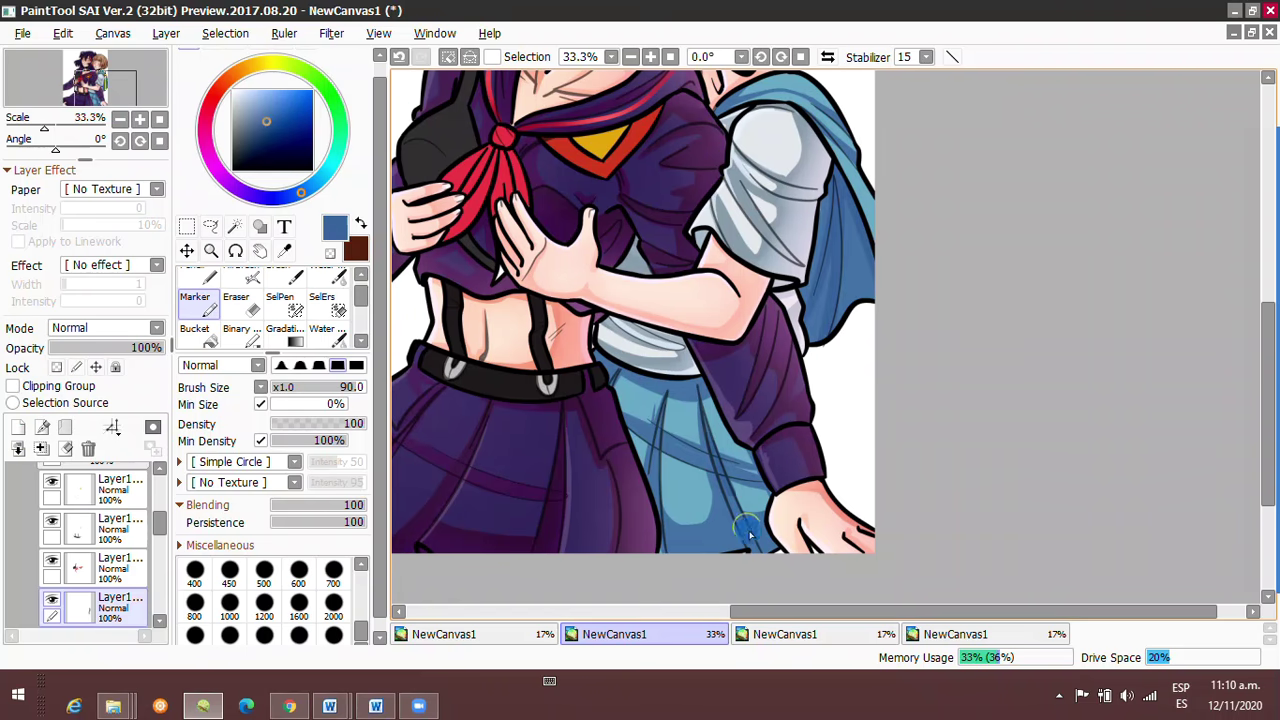
{"action": "scroll", "coordinate": [640, 330], "scroll_direction": "up", "scroll_amount": 2}
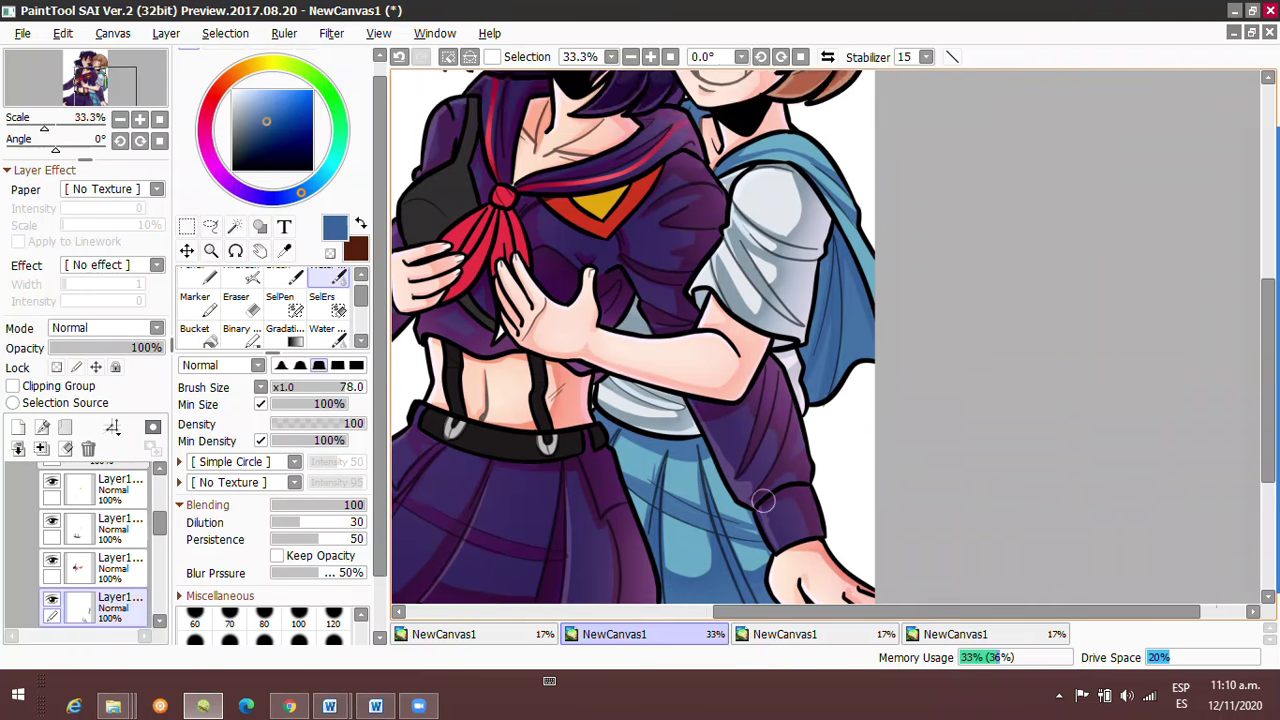
Add blended pale cyan highlights to the second character's skirt and collar, and set the layer's opacity to 66%.
{"action": "scroll", "coordinate": [640, 330], "scroll_direction": "down", "scroll_amount": 1}
{"action": "left_click", "coordinate": [740, 500], "text": "alt"}
{"action": "key", "text": "b"}
{"action": "left_click", "coordinate": [725, 479]}
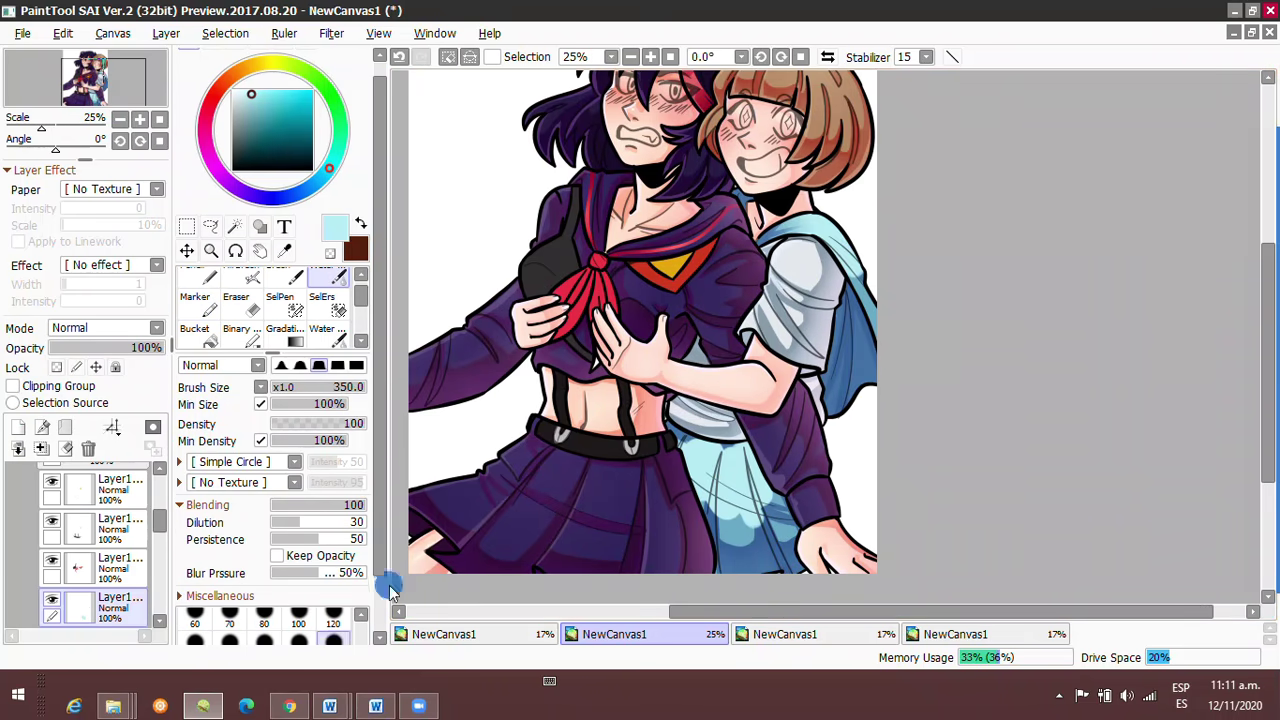
{"action": "key", "text": "ctrl+z"}
{"action": "left_click_drag", "start_coordinate": [160, 347], "coordinate": [145, 347]}
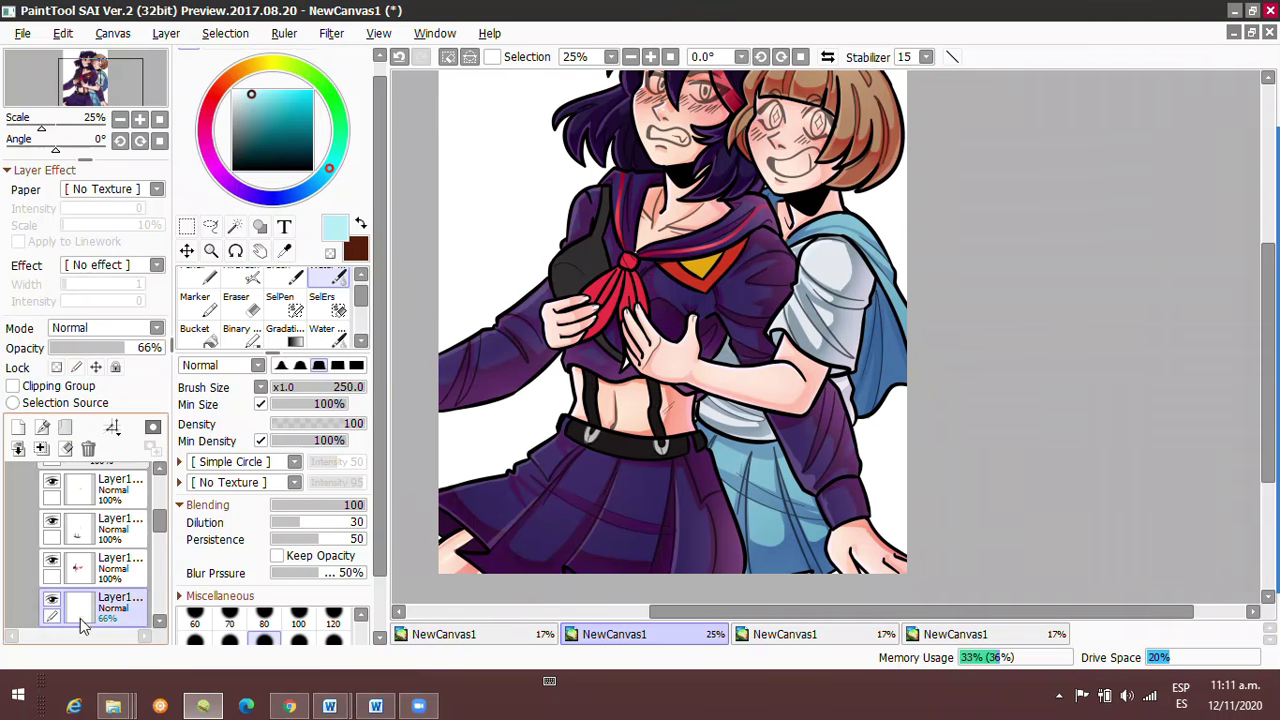
Undo the last change and set the drawing colour to pale pink.
{"action": "key", "text": "ctrl+z"}
{"action": "left_click", "coordinate": [208, 150]}
{"action": "left_click", "coordinate": [246, 91]}
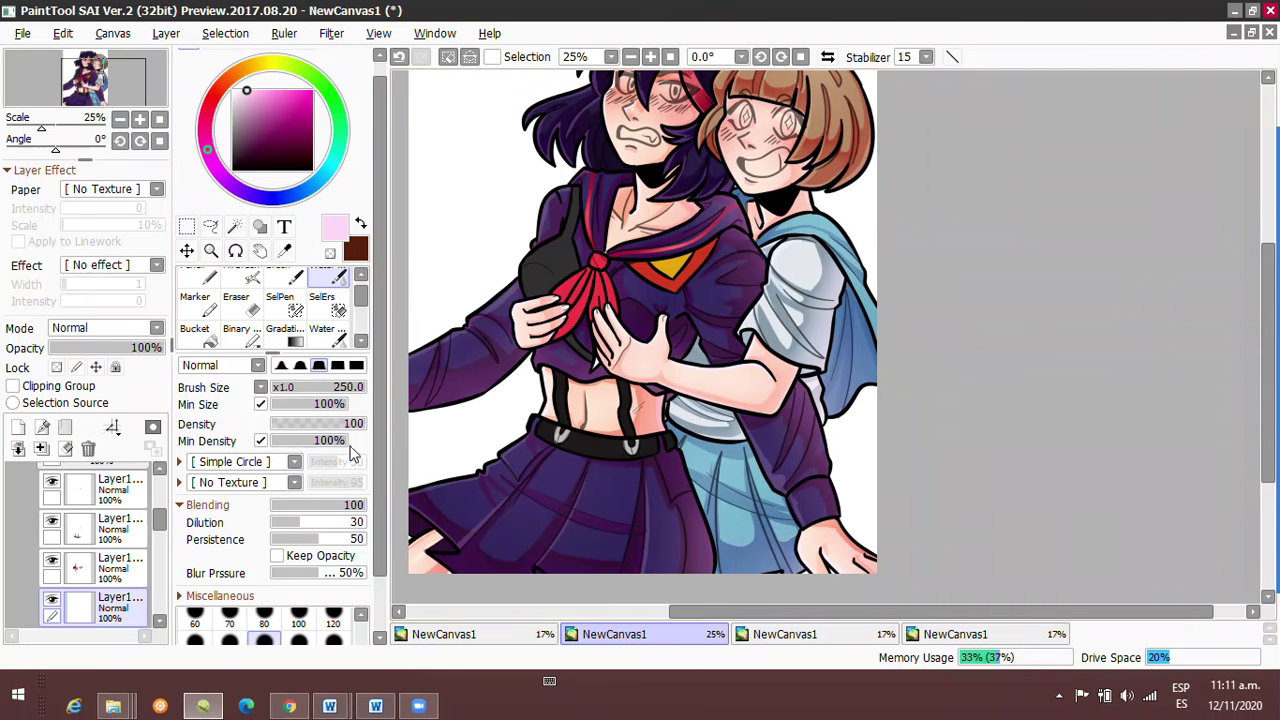
Paint over the first character's scarf with its sampled red, using the Marker on a new layer.
{"action": "scroll", "coordinate": [149, 537], "scroll_direction": "down", "scroll_amount": 3}
{"action": "key", "text": "minus"}
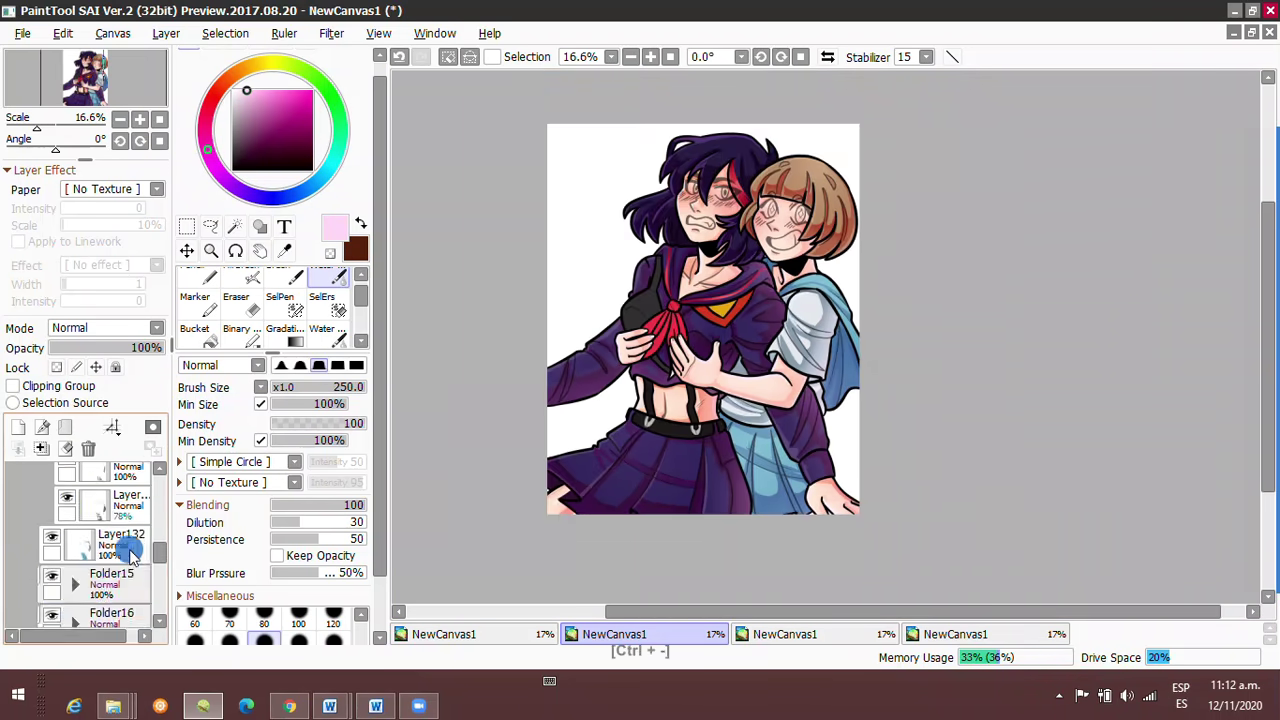
{"action": "left_click", "coordinate": [128, 543]}
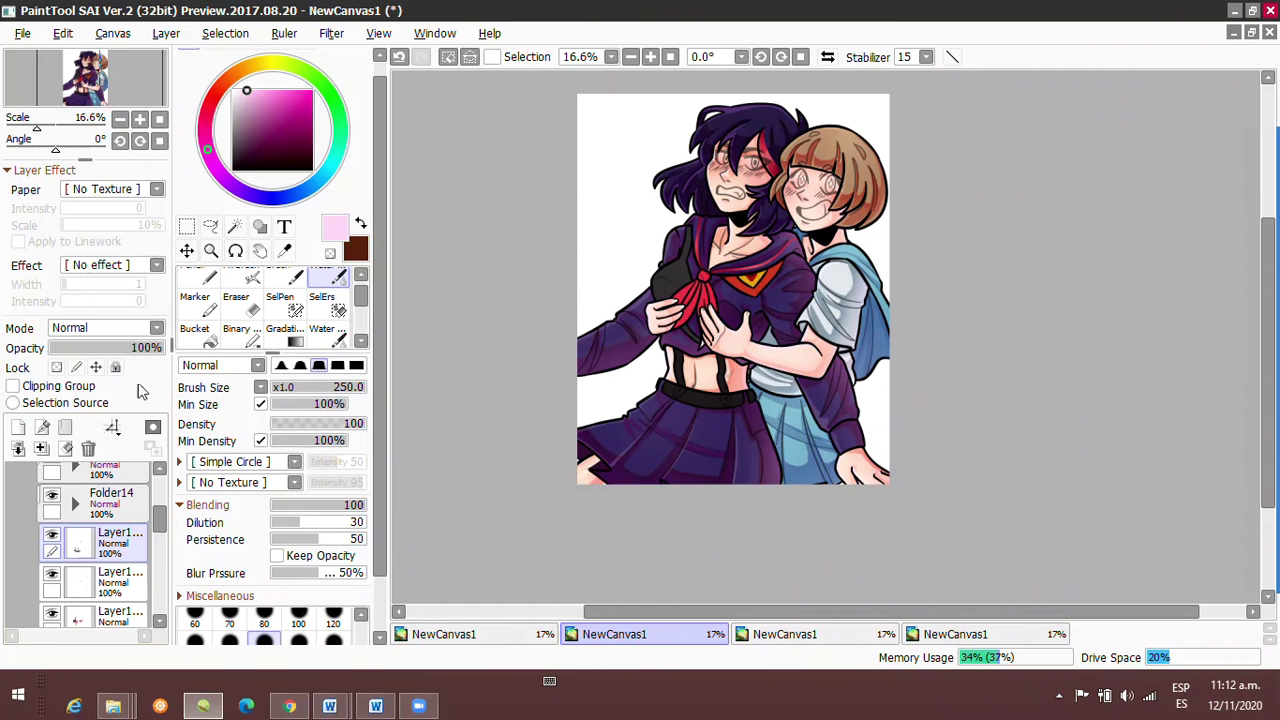
{"action": "left_click", "coordinate": [660, 300], "text": "alt"}
{"action": "scroll", "coordinate": [674, 346], "scroll_direction": "up", "scroll_amount": 5}
{"action": "left_click", "coordinate": [608, 378], "text": "alt"}
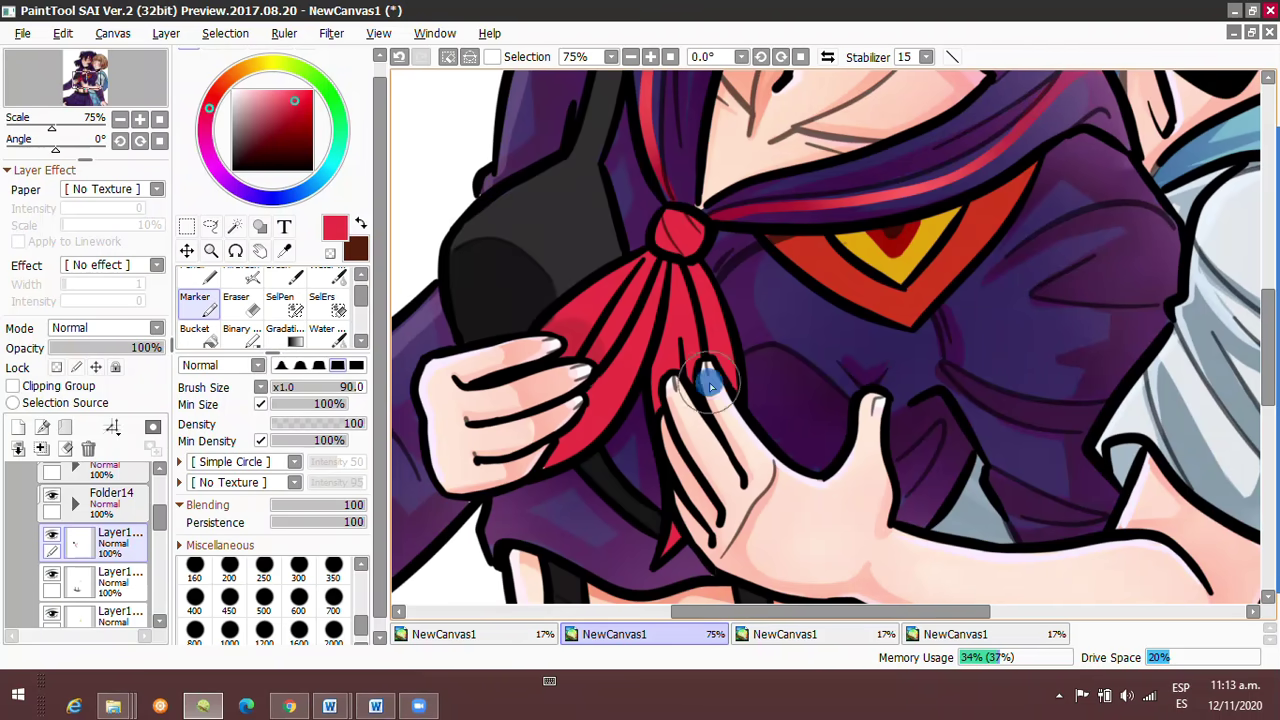
{"action": "key", "text": "e"}
{"action": "key", "text": "n"}
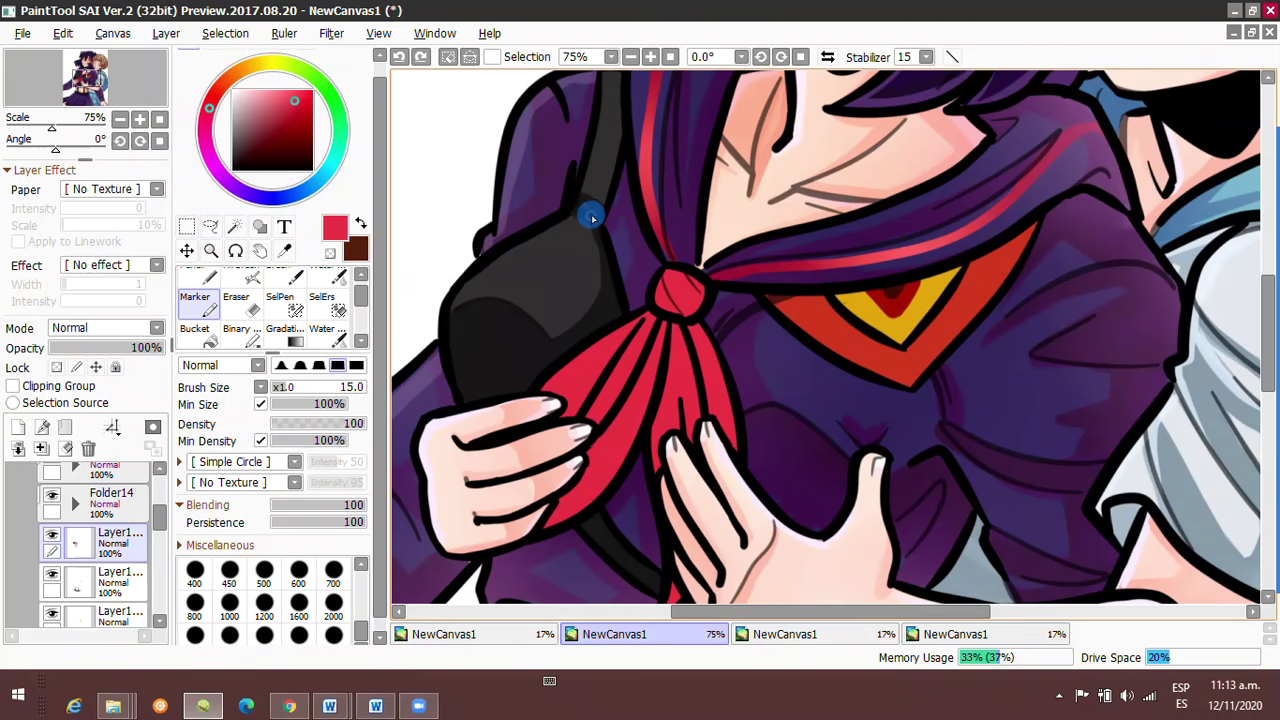
Paint muted greyish-purple highlights on the first character's black chest piece with the size 52 Marker, and set that layer's opacity to 93%.
{"action": "left_click_drag", "start_coordinate": [592, 208], "coordinate": [562, 248]}
{"action": "left_click", "coordinate": [504, 237], "text": "alt"}
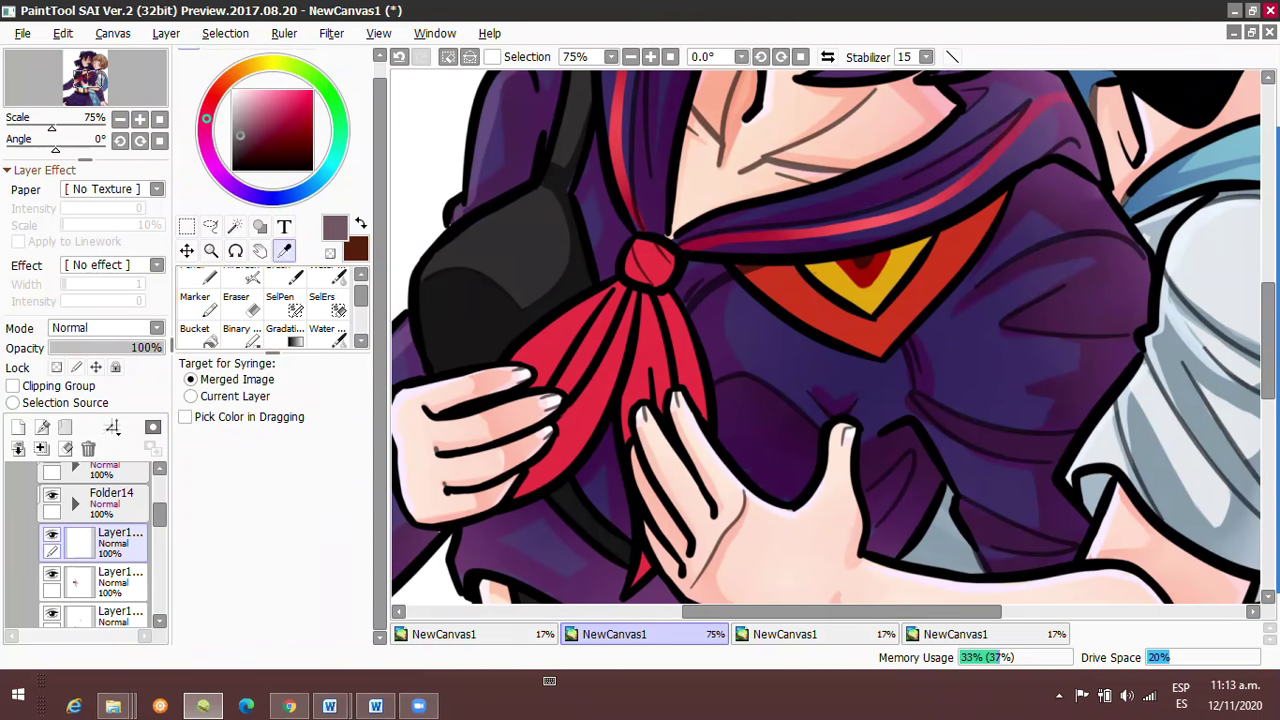
{"action": "key", "text": "b"}
{"action": "scroll", "coordinate": [530, 355], "scroll_direction": "down", "scroll_amount": 2}
{"action": "key", "text": "n"}
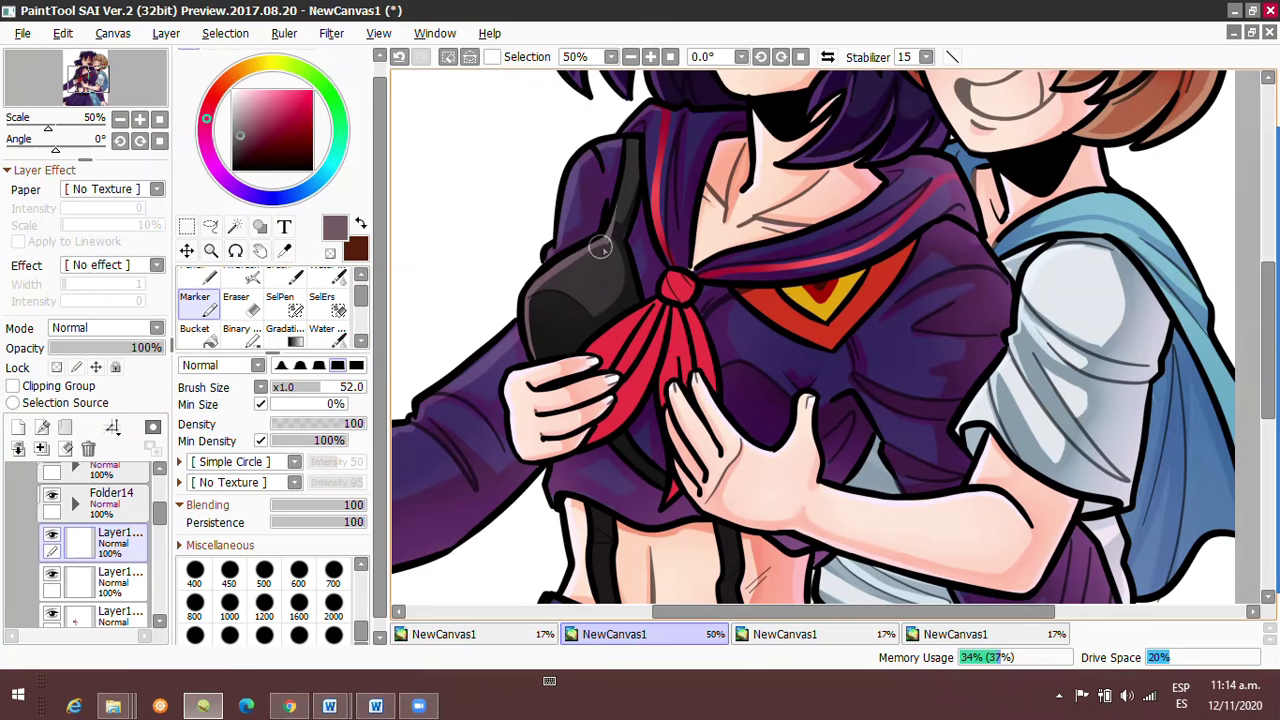
{"action": "left_click", "coordinate": [670, 57]}
{"action": "left_click_drag", "start_coordinate": [155, 352], "coordinate": [168, 348]}
Shade the scarf dark red on a clipping layer, add pink highlights at 55% opacity, and shade the chest emblem dark red.
{"action": "scroll", "coordinate": [748, 315], "scroll_direction": "up", "scroll_amount": 3}
{"action": "left_click", "coordinate": [748, 315], "text": "alt"}
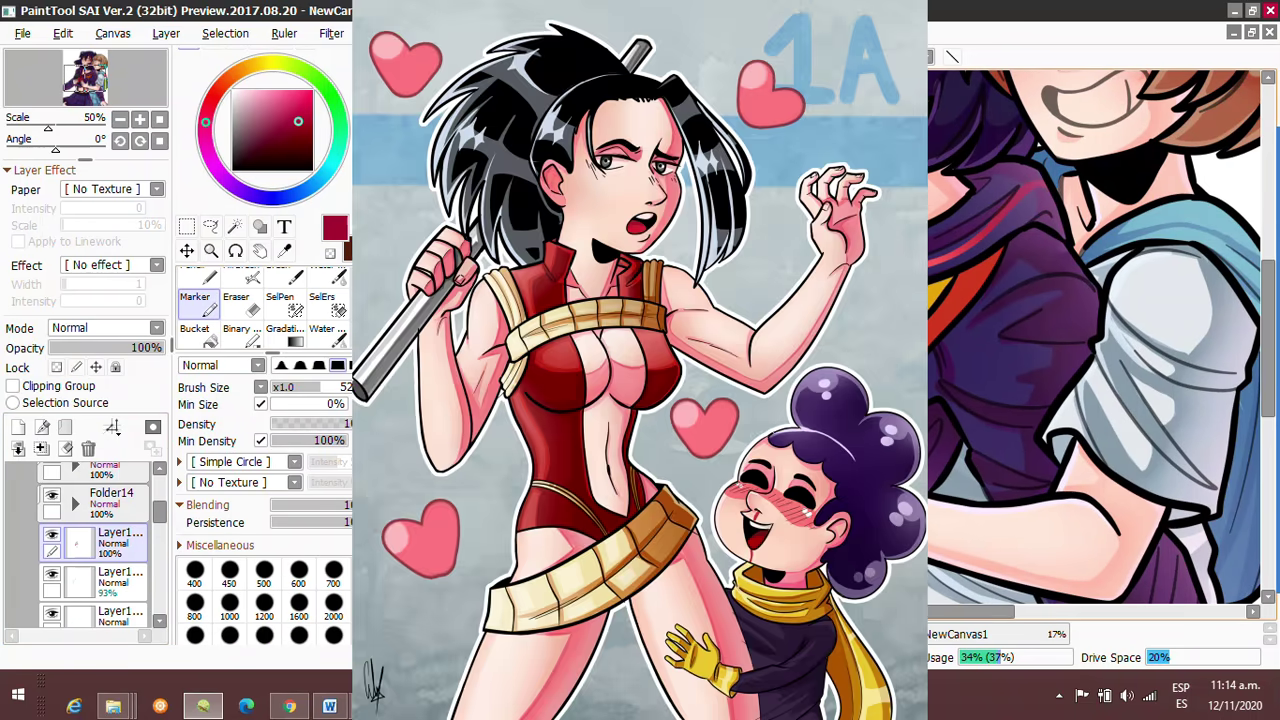
{"action": "left_click", "coordinate": [12, 386]}
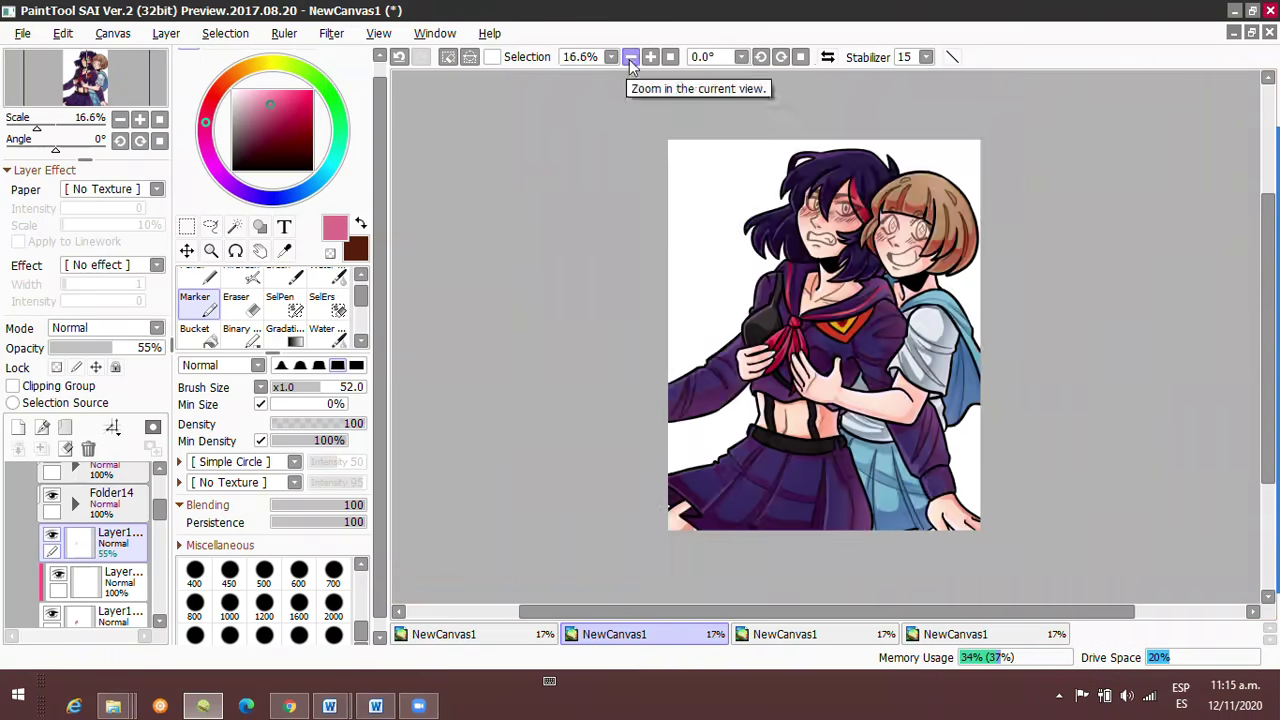
{"action": "left_click", "coordinate": [650, 57]}
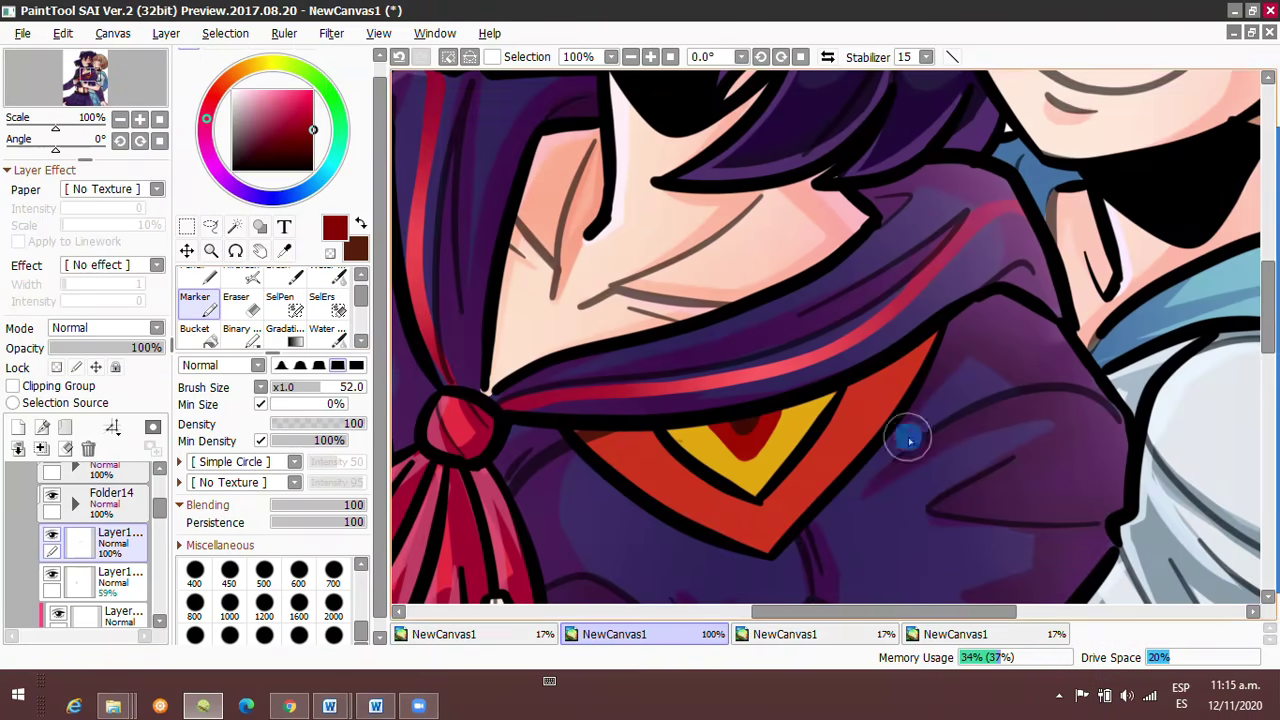
{"action": "left_click_drag", "start_coordinate": [700, 460], "coordinate": [737, 535]}
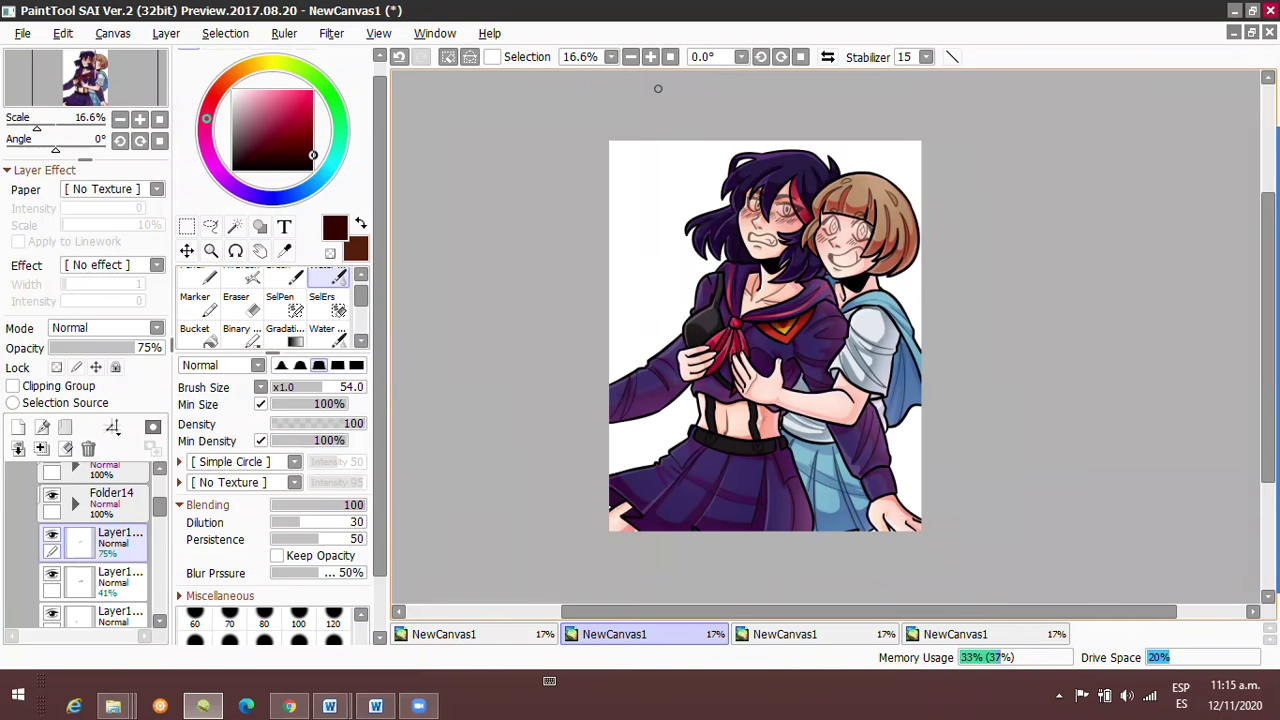
Shade the first character's suspenders and belt dark maroon with the size 52 Marker, using two layers at 55% and 36% opacity.
{"action": "left_click", "coordinate": [650, 57]}
{"action": "left_click", "coordinate": [650, 57]}
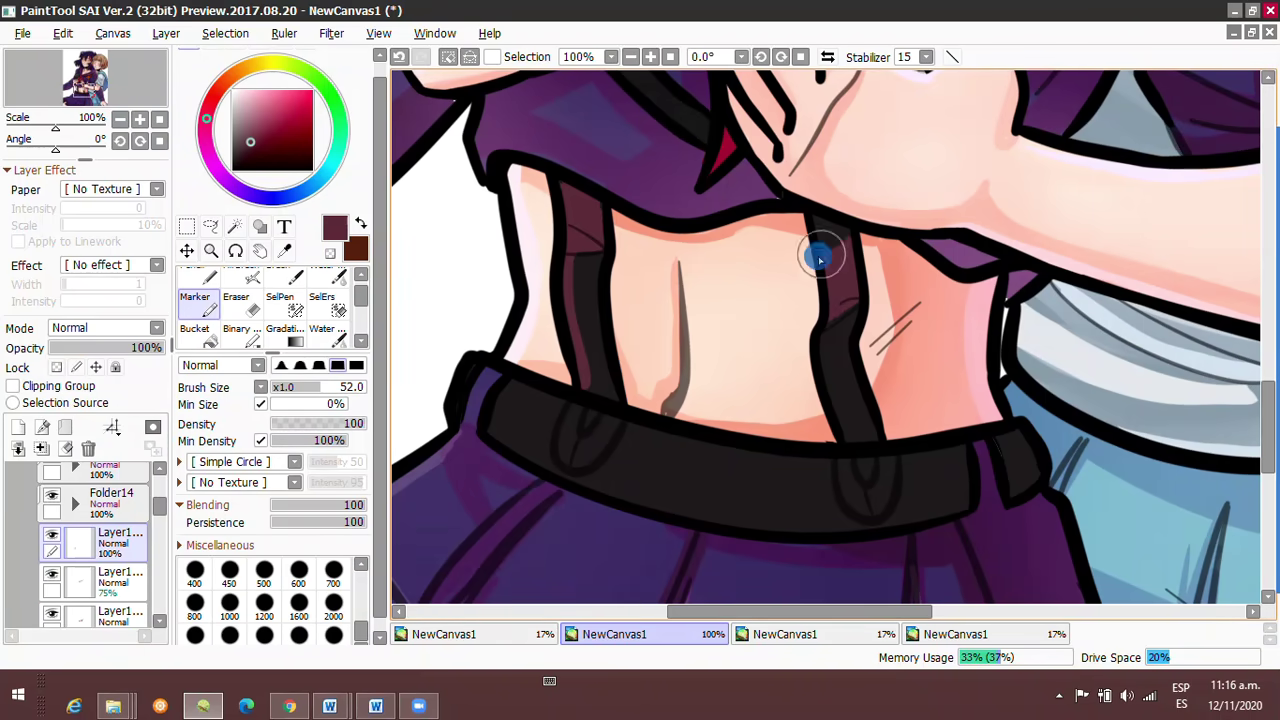
{"action": "left_click_drag", "start_coordinate": [819, 260], "coordinate": [500, 420]}
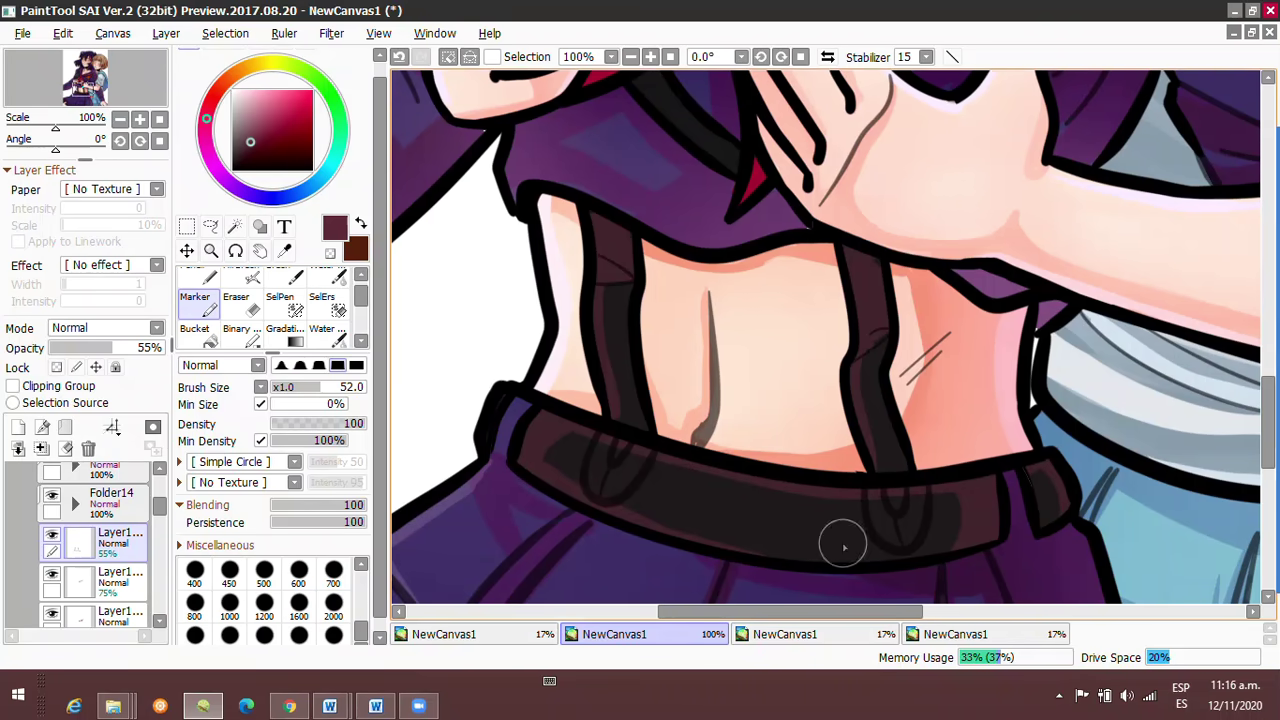
{"action": "left_click", "coordinate": [18, 427]}
{"action": "left_click_drag", "start_coordinate": [110, 348], "coordinate": [95, 348]}
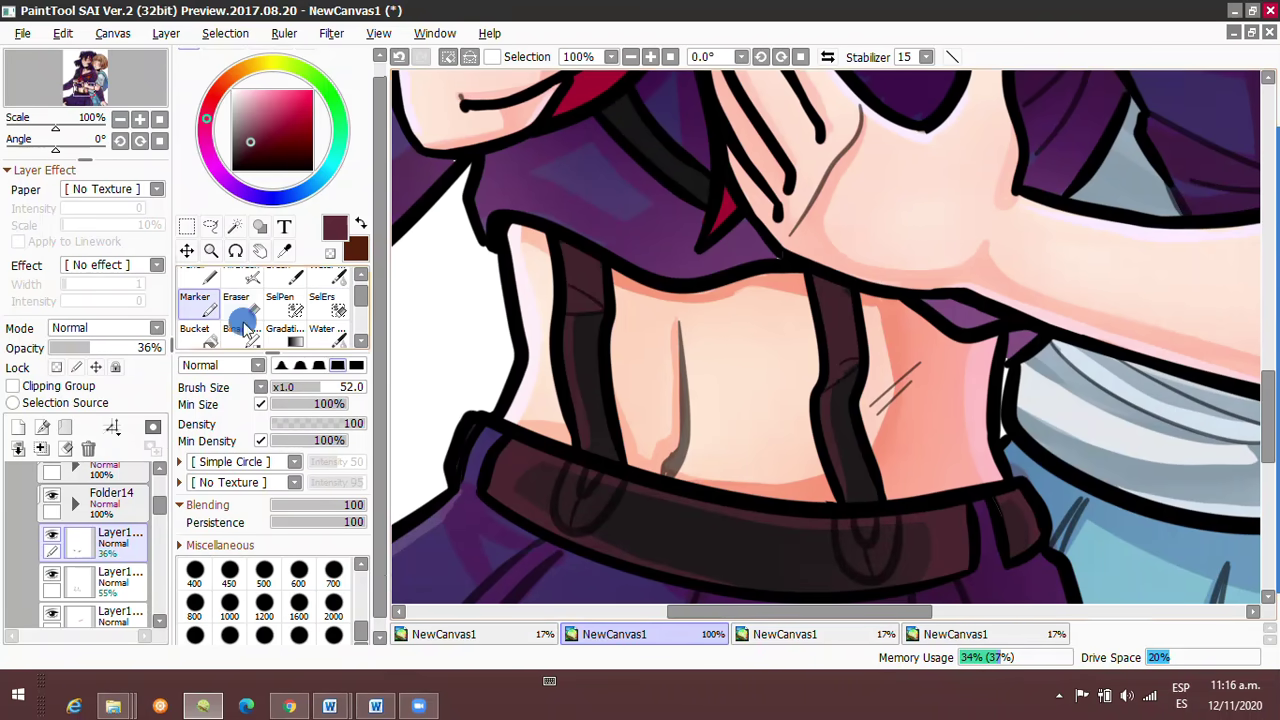
Blend a soft grey highlight across the belt with the size 54 watercolour brush, and lower the highlight layer's opacity to 8%.
{"action": "left_click", "coordinate": [326, 277]}
{"action": "mouse_move", "coordinate": [671, 489]}
{"action": "left_mouse_down"}
{"action": "mouse_move", "coordinate": [732, 490]}
{"action": "mouse_move", "coordinate": [700, 480]}
{"action": "left_mouse_up"}
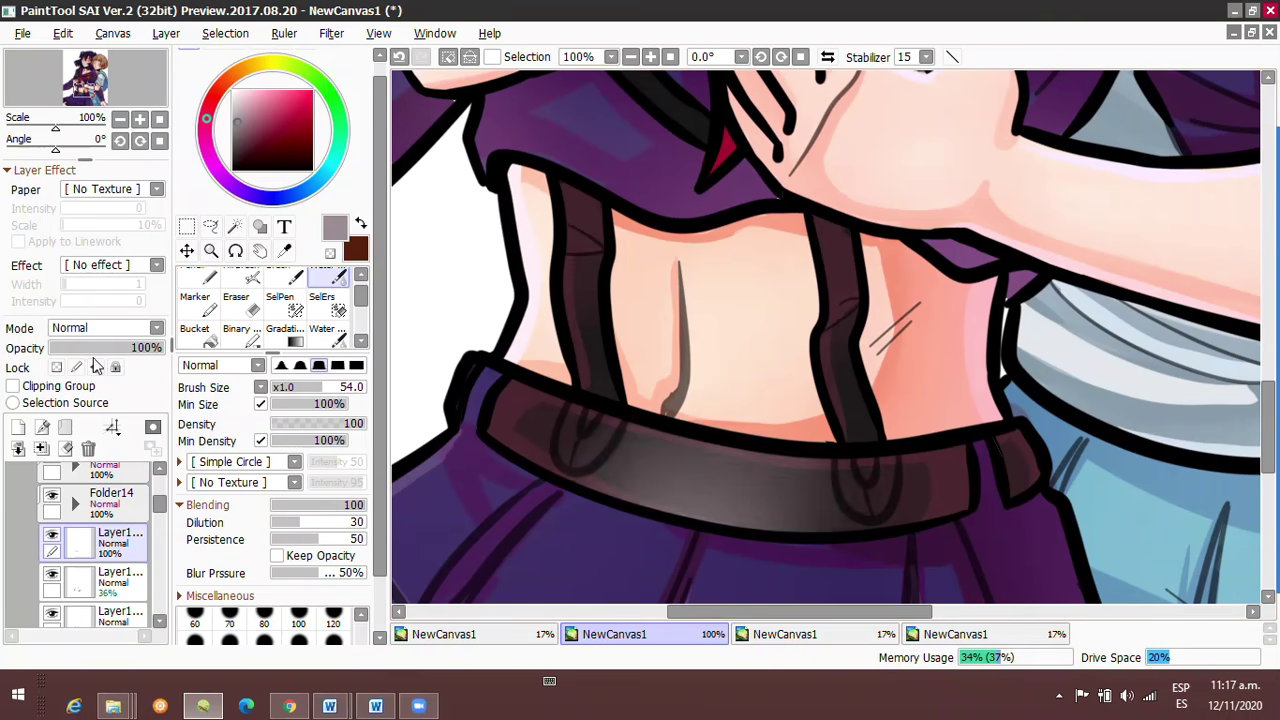
{"action": "key", "text": "minus"}
{"action": "key", "text": "minus"}
{"action": "left_click_drag", "start_coordinate": [110, 348], "coordinate": [92, 355]}
Colour the two belt clips light grey with the Marker and add darker grey shading on a clipping layer at 26% opacity.
{"action": "left_click", "coordinate": [86, 545]}
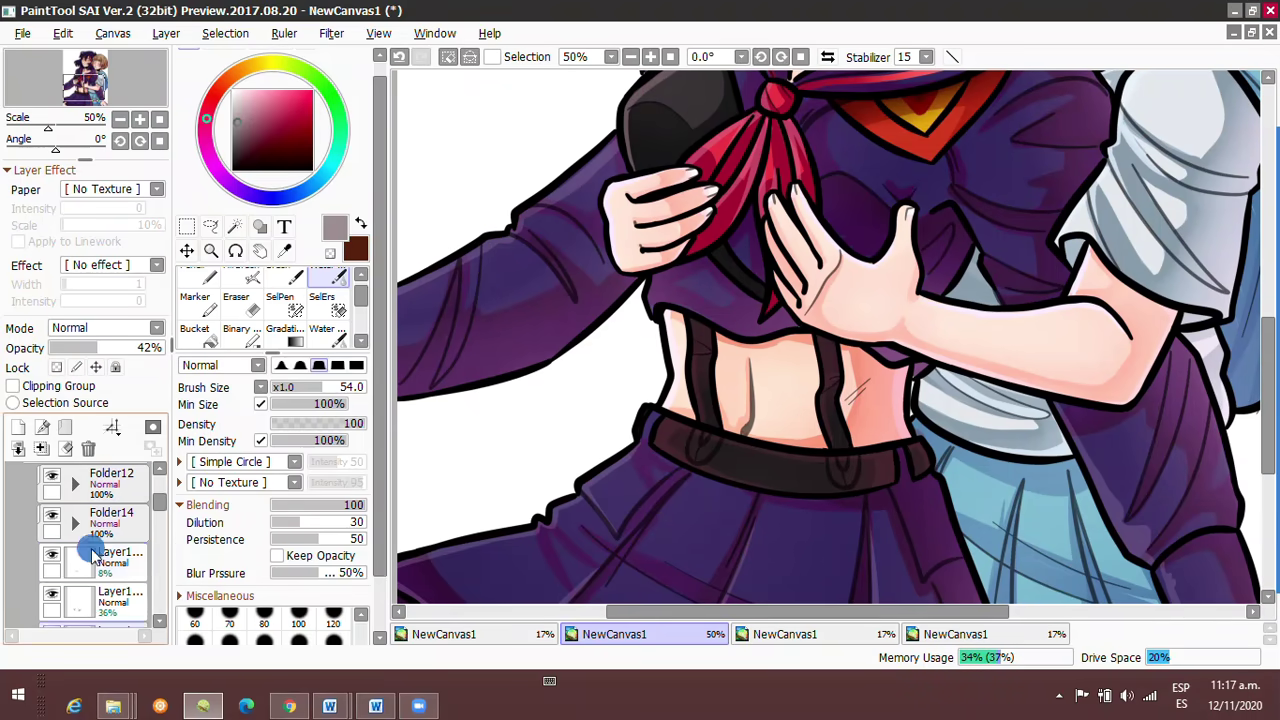
{"action": "left_click", "coordinate": [195, 297]}
{"action": "key", "text": "plus"}
{"action": "key", "text": "plus"}
{"action": "key", "text": "plus"}
{"action": "left_click", "coordinate": [12, 386]}
{"action": "left_click", "coordinate": [12, 386]}
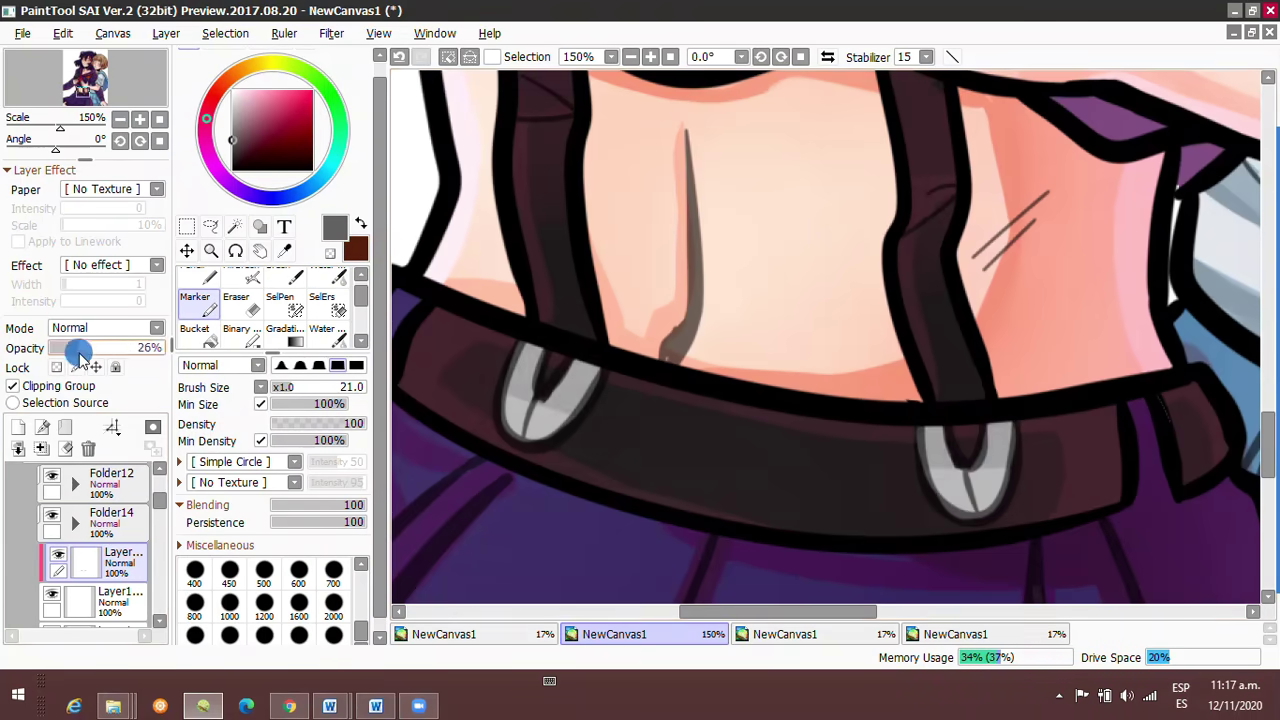
Paint the whites of the first character's eyes very pale pink on Layer151 with the size 32 Marker.
{"action": "key", "text": "minus"}
{"action": "key", "text": "minus"}
{"action": "key", "text": "minus"}
{"action": "left_click", "coordinate": [105, 580]}
{"action": "key", "text": "plus"}
{"action": "key", "text": "plus"}
{"action": "key", "text": "bracketleft"}
{"action": "key", "text": "bracketleft"}
{"action": "key", "text": "bracketleft"}
{"action": "key", "text": "bracketleft"}
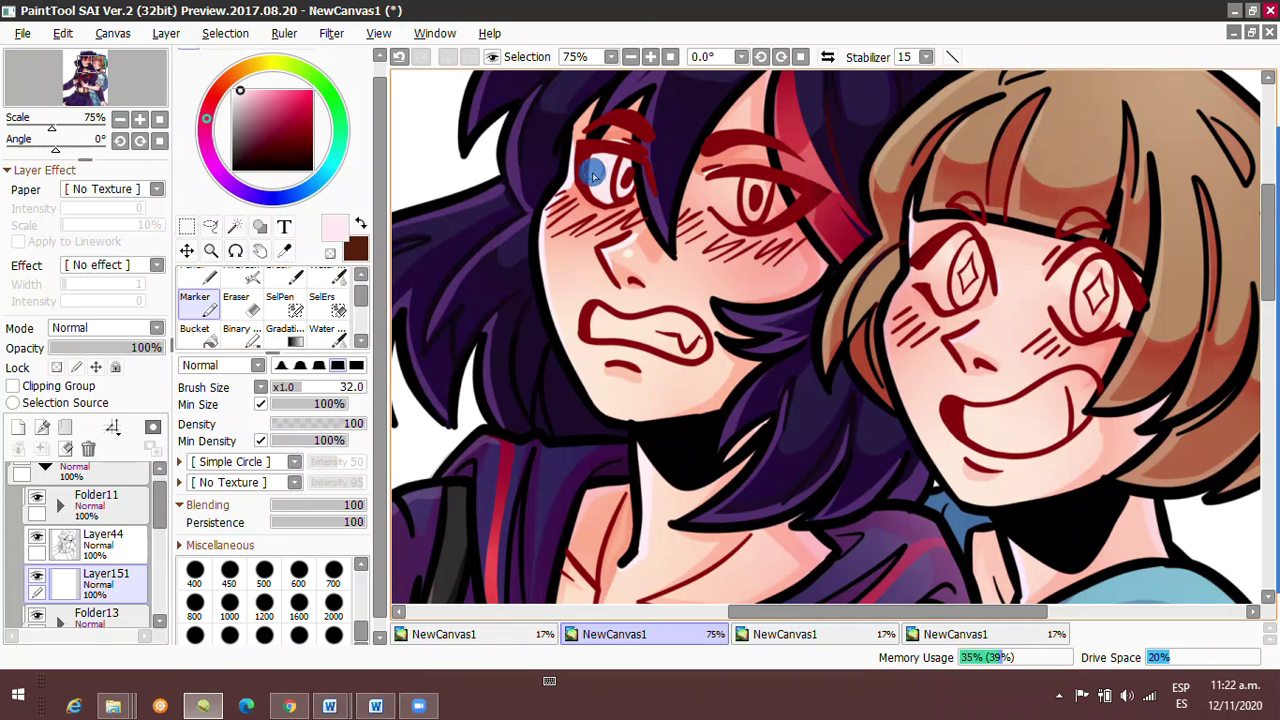